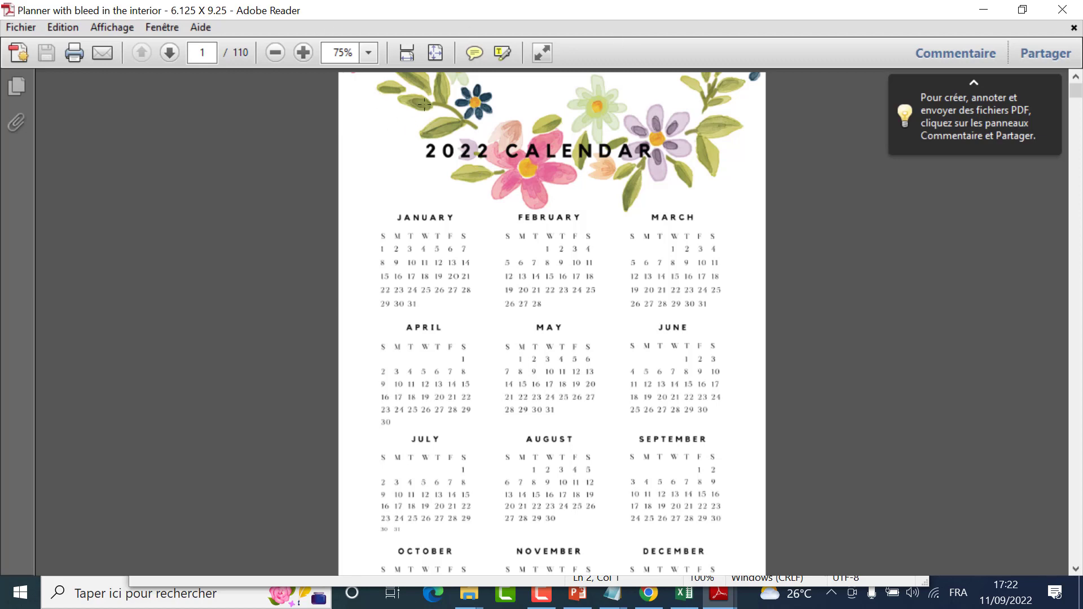
# Step: Review the planner interior's opening calendar and weekly pages, and examine the 2023 calendar section starting at page 54
pyautogui.scroll(-10, 541, 137)
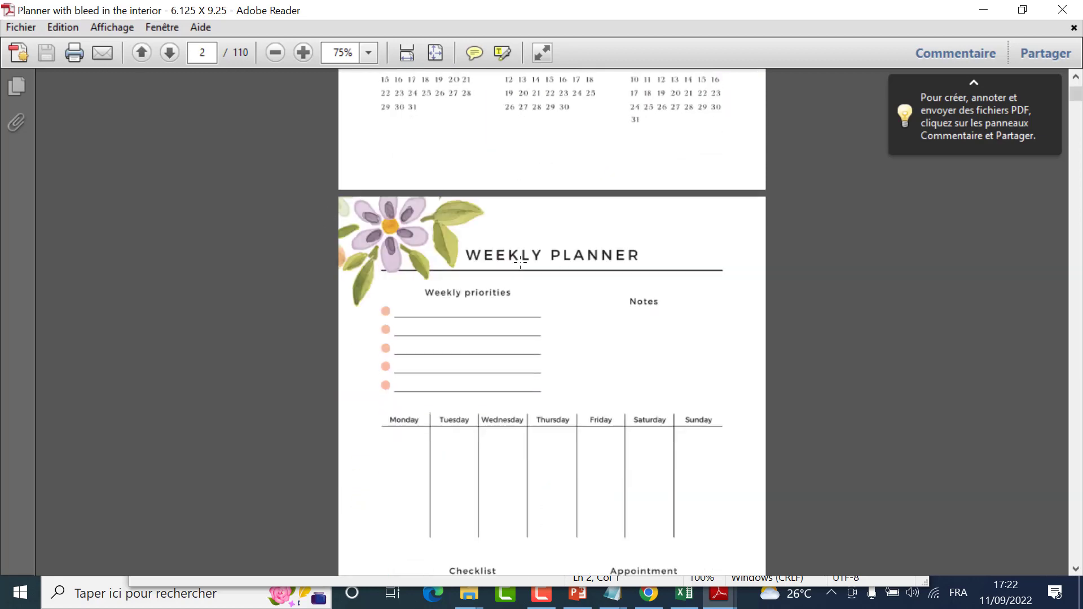
pyautogui.scroll(10, 577, 225)
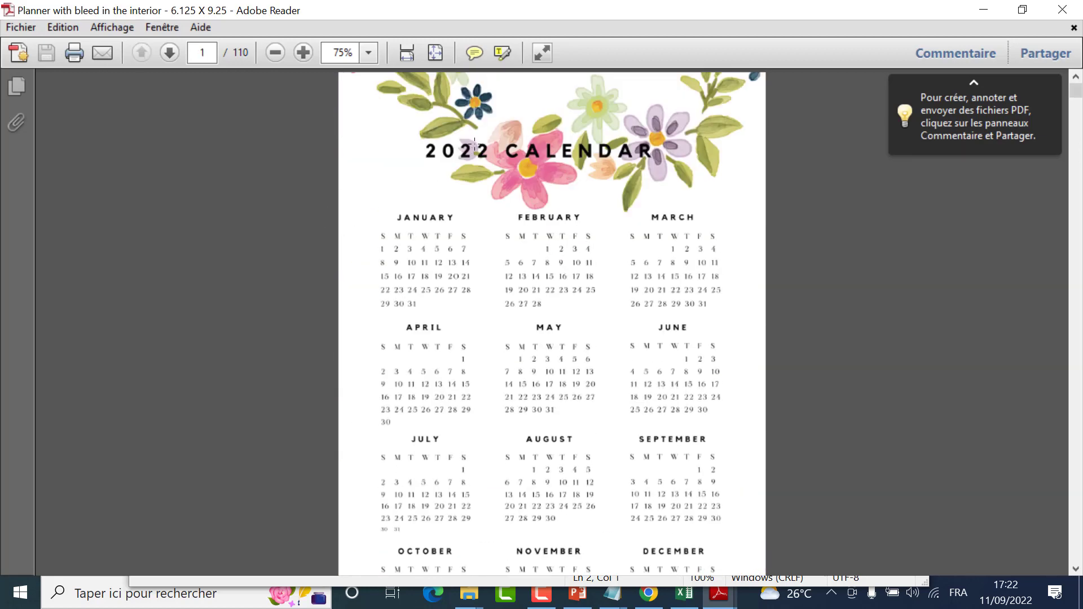
pyautogui.click(200, 52)
pyautogui.write('54')
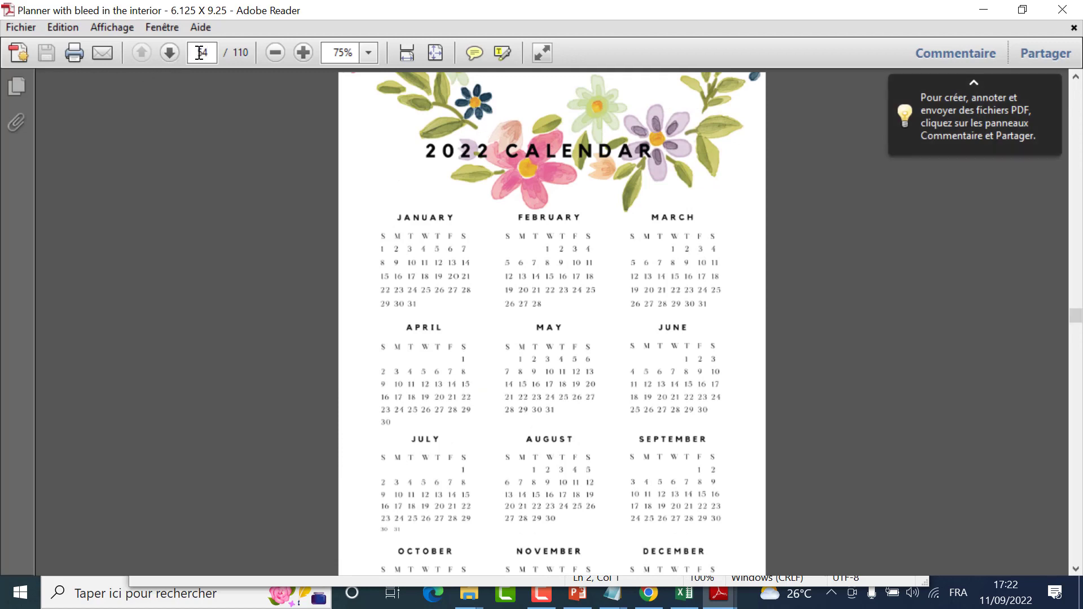
pyautogui.press('Return')
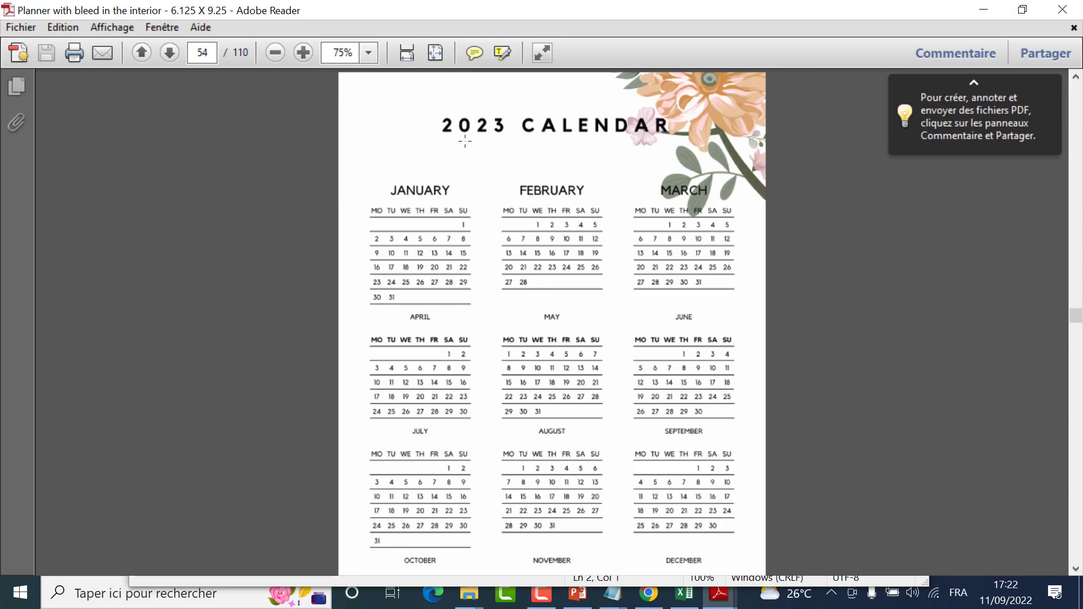
pyautogui.scroll(2, 483, 165)
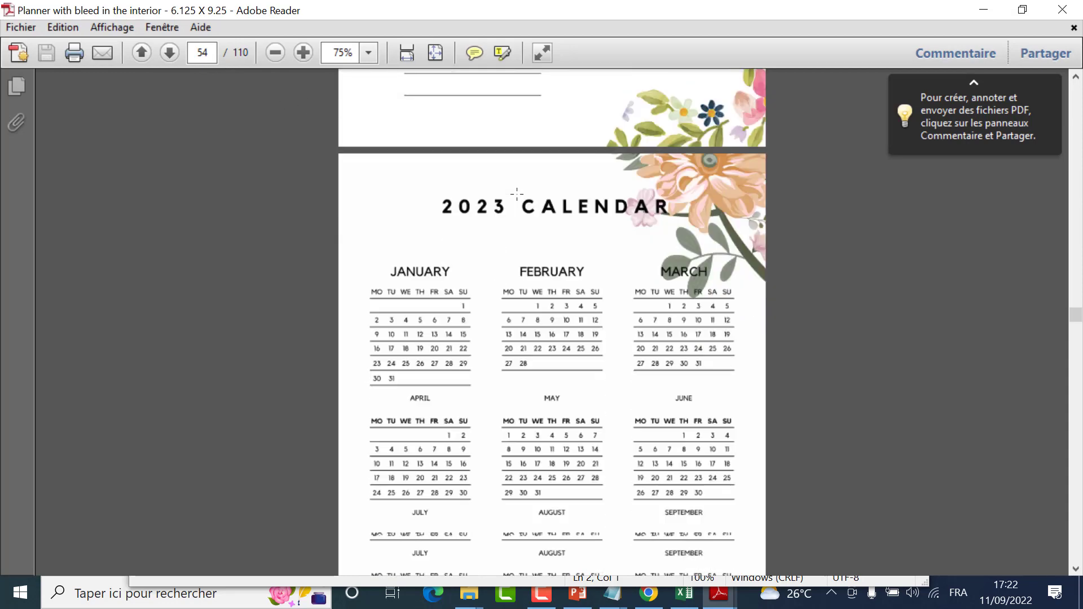
pyautogui.scroll(-2, 508, 225)
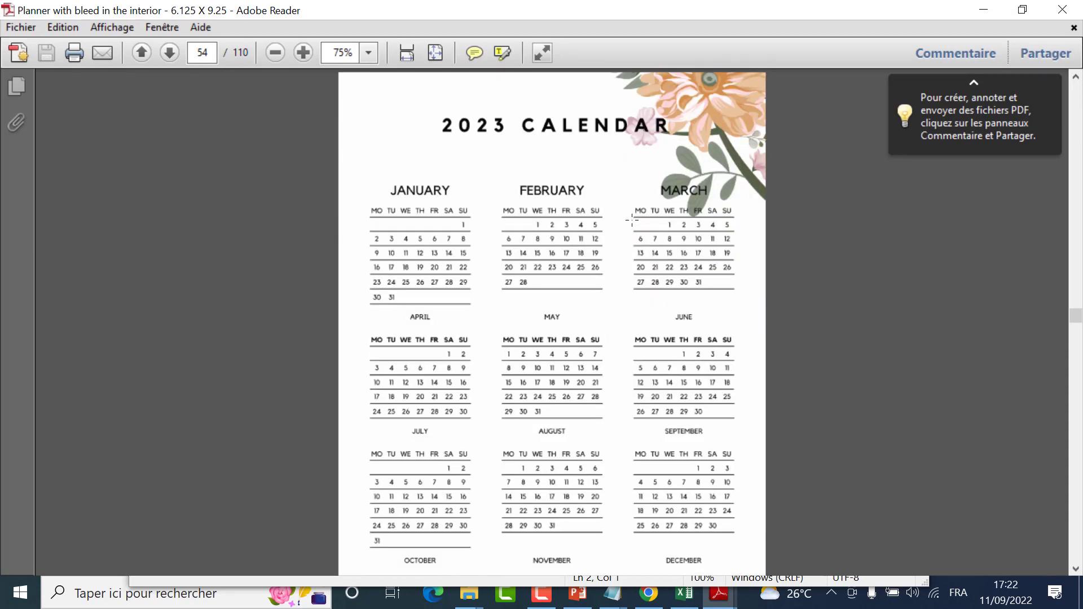
pyautogui.scroll(-20, 631, 219)
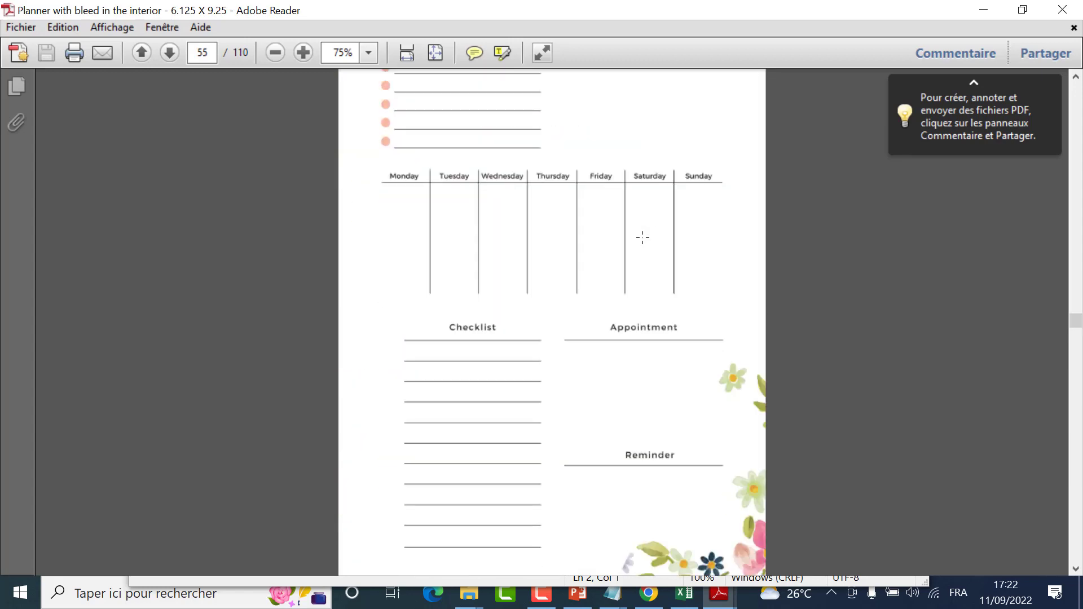
pyautogui.scroll(-1, 642, 232)
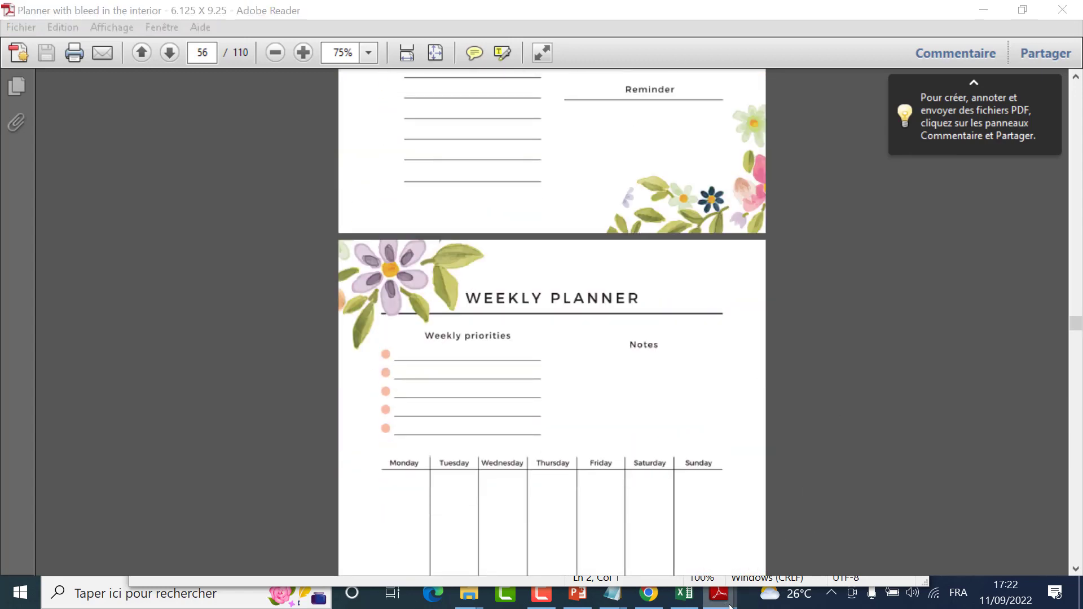
# Step: View the Planner Cover 12.748 X 9.5 Inches PDF and return to the planner interior PDF
pyautogui.moveTo(711, 597)
pyautogui.click(668, 526)
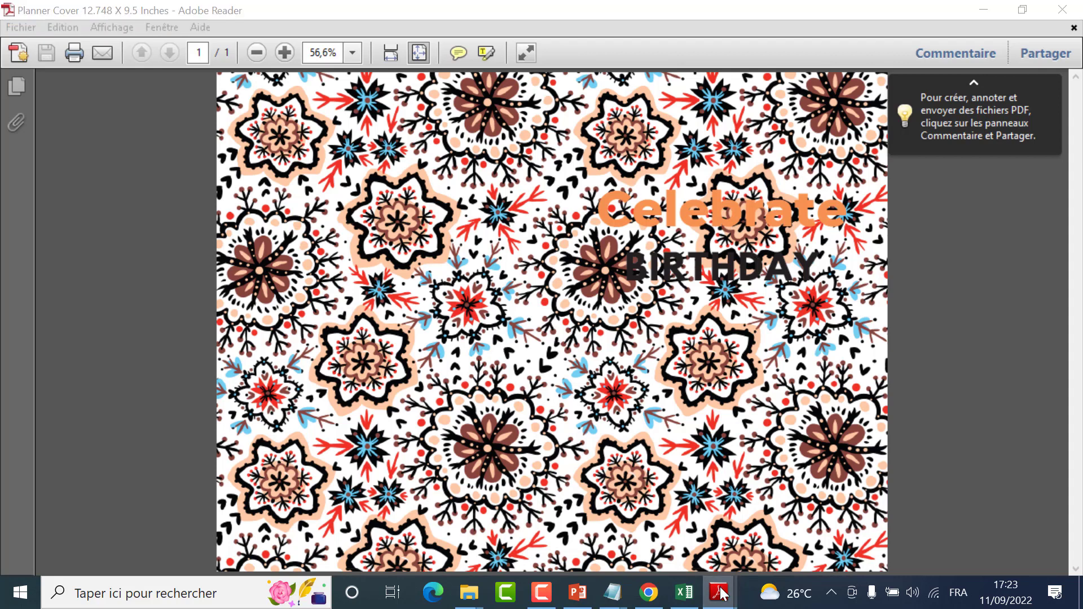
pyautogui.moveTo(716, 591)
pyautogui.click(773, 513)
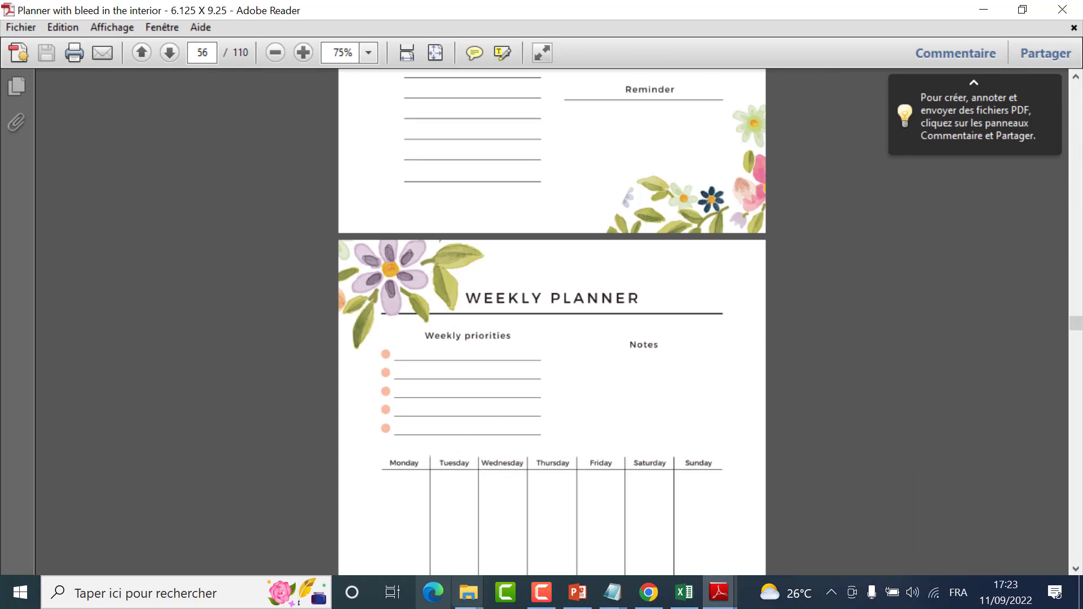
# Step: Switch to Chrome, search Google for "canva" in a new tab, and open the Canva website
pyautogui.click(650, 594)
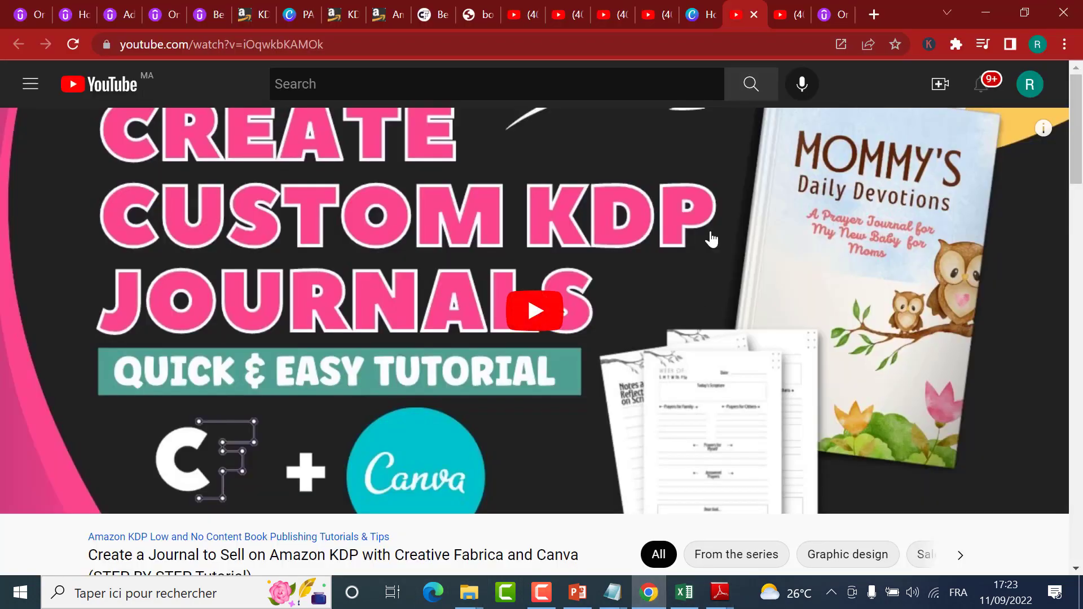
pyautogui.click(831, 10)
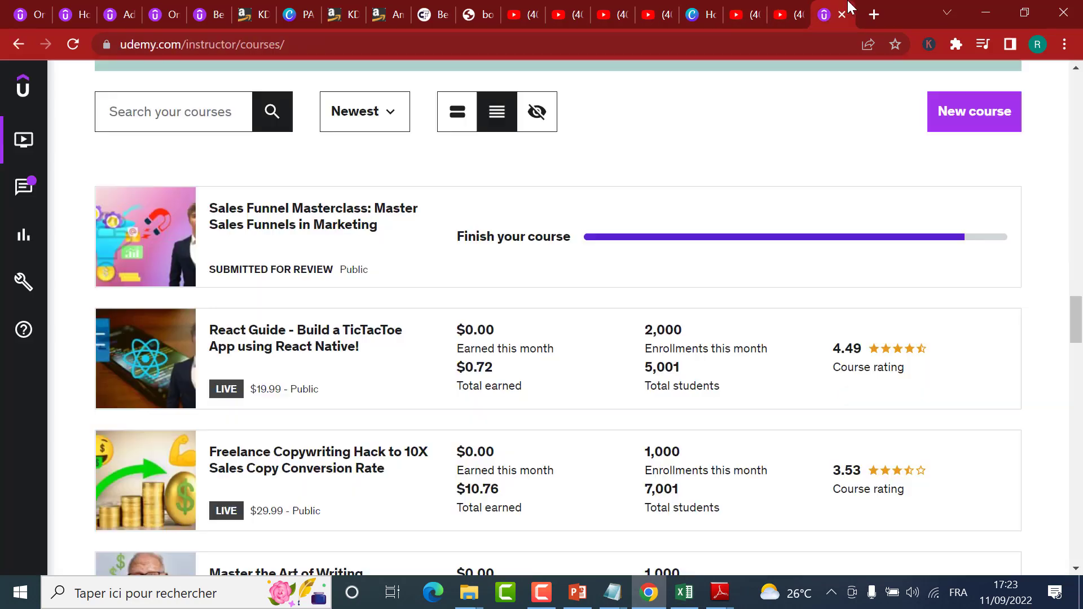
pyautogui.click(873, 14)
pyautogui.write('g')
pyautogui.press('Return')
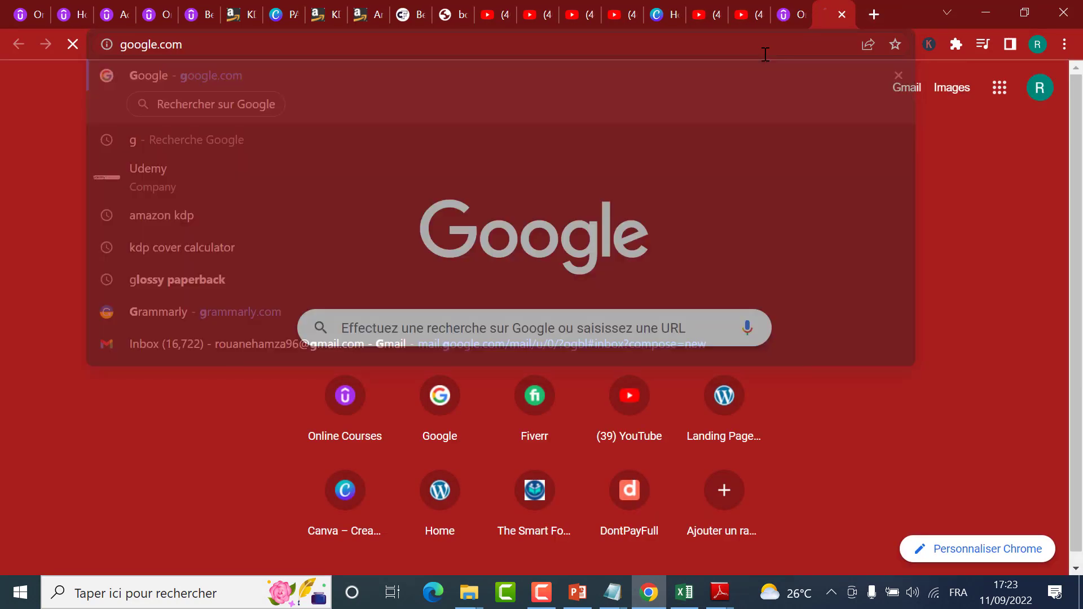
pyautogui.write('canva')
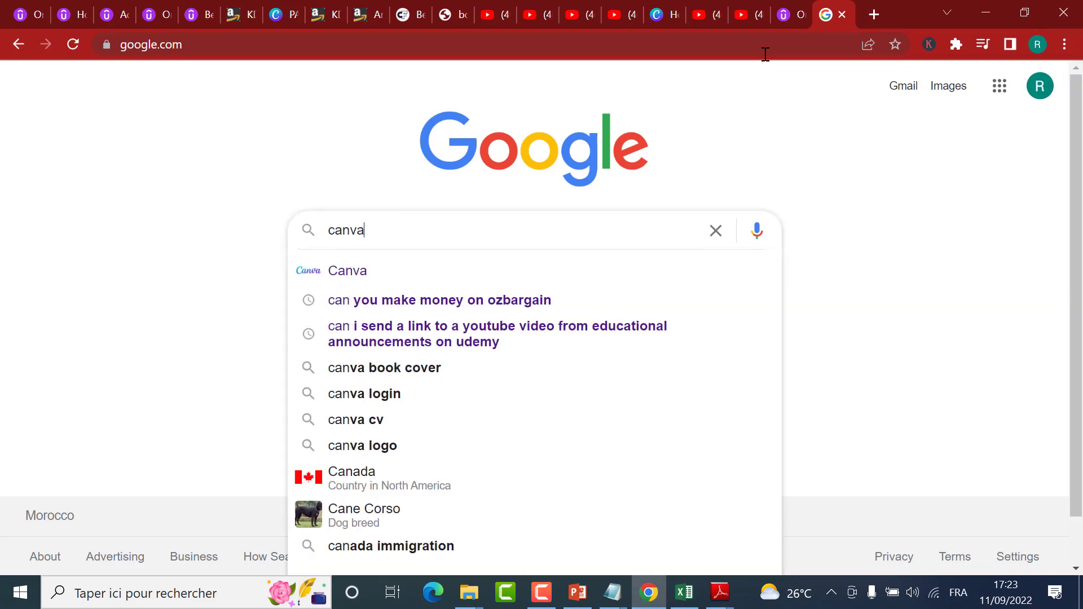
pyautogui.press('Return')
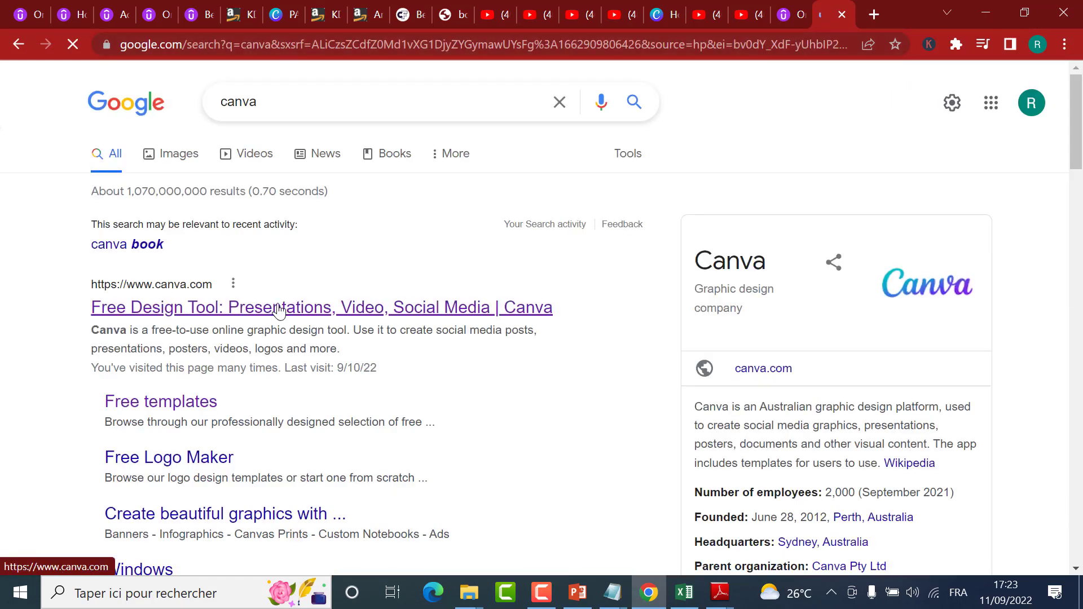
pyautogui.click(279, 309)
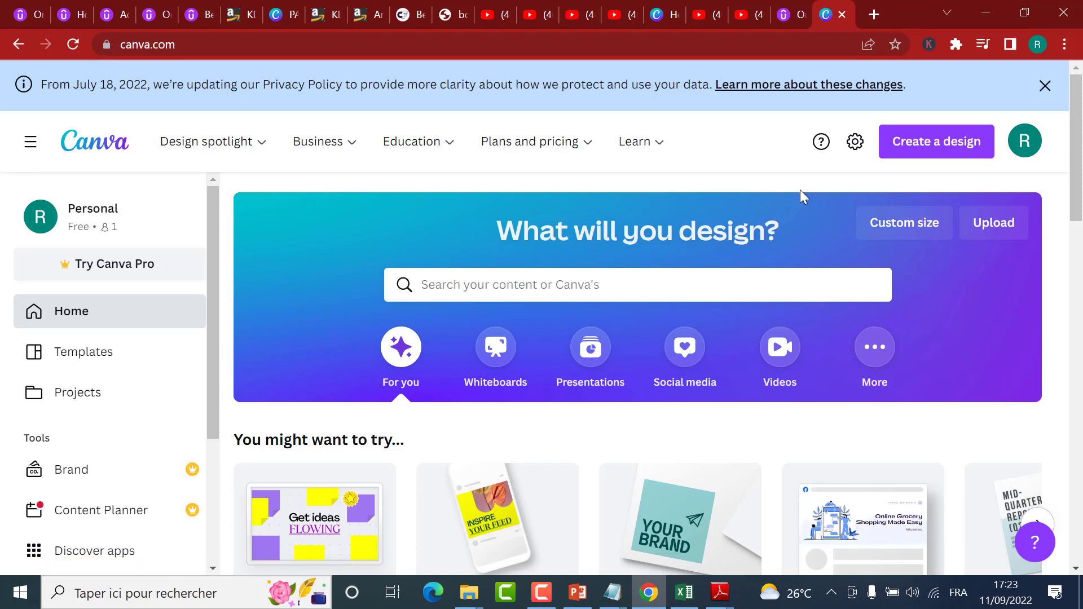
# Step: Start a custom-size design, enter 6.125 by 9 as dimensions, and change the unit to inches
pyautogui.click(921, 145)
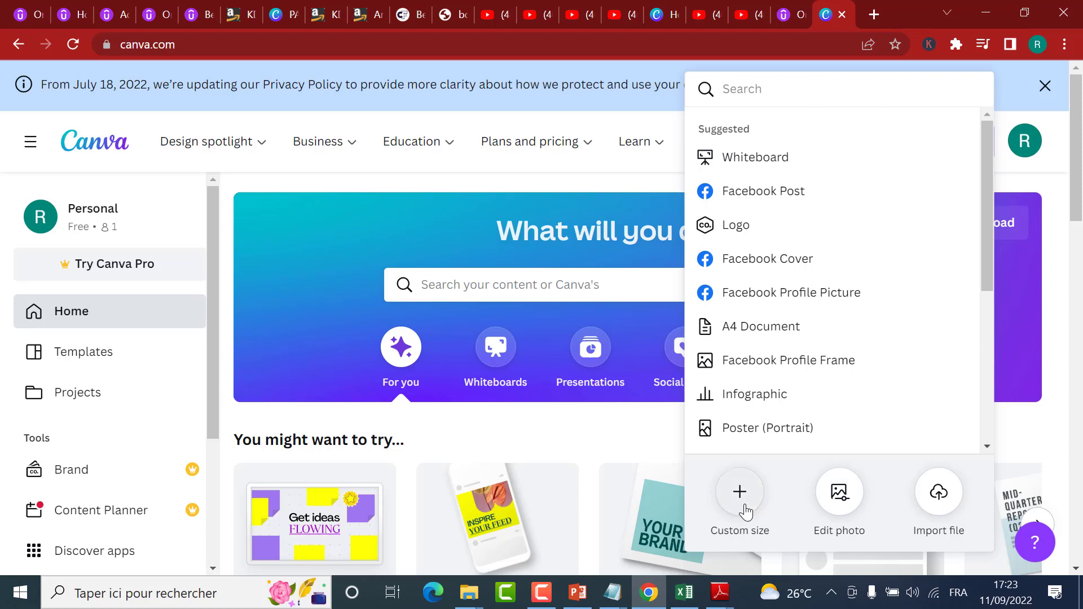
pyautogui.click(740, 503)
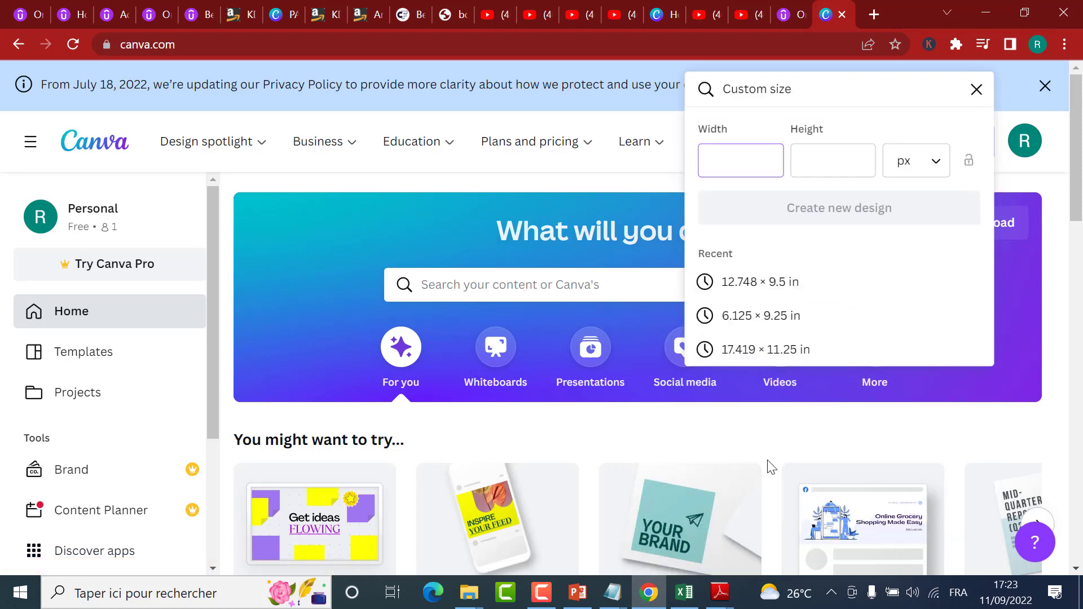
pyautogui.write('6.125')
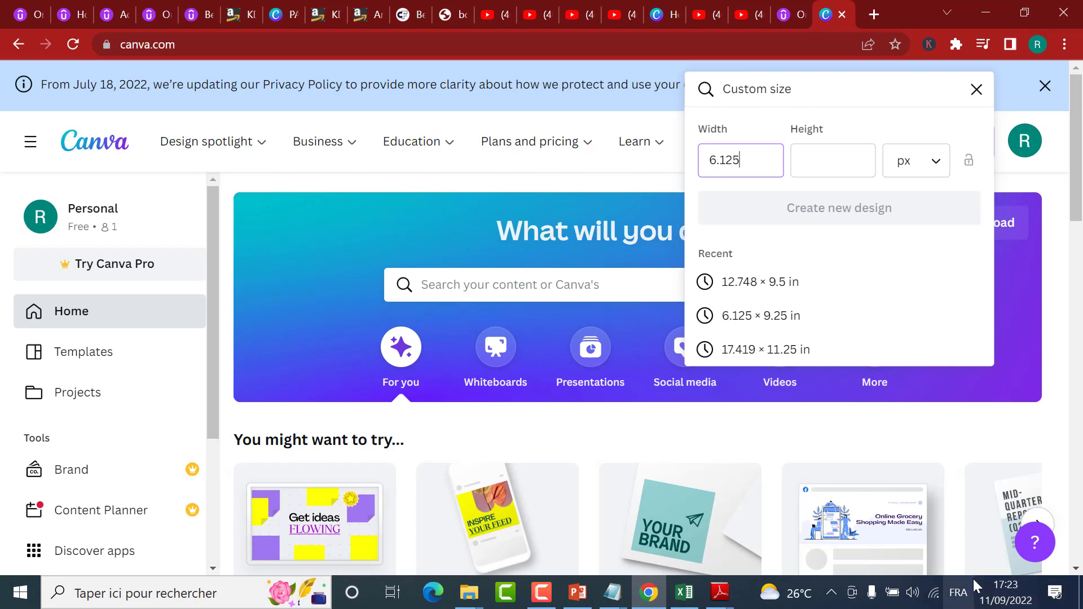
pyautogui.click(854, 172)
pyautogui.write('9')
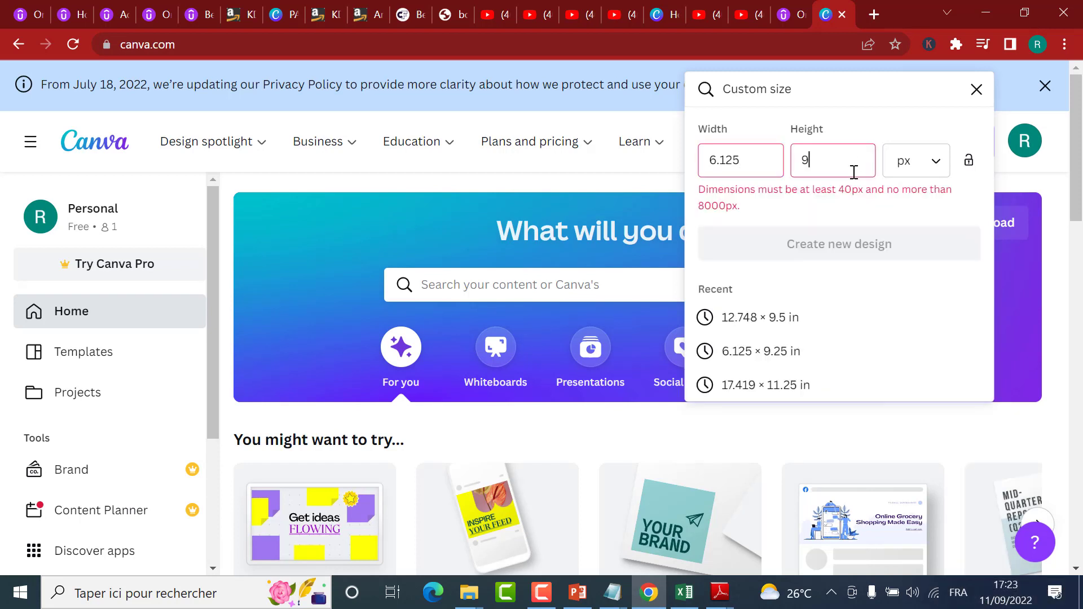
pyautogui.click(908, 169)
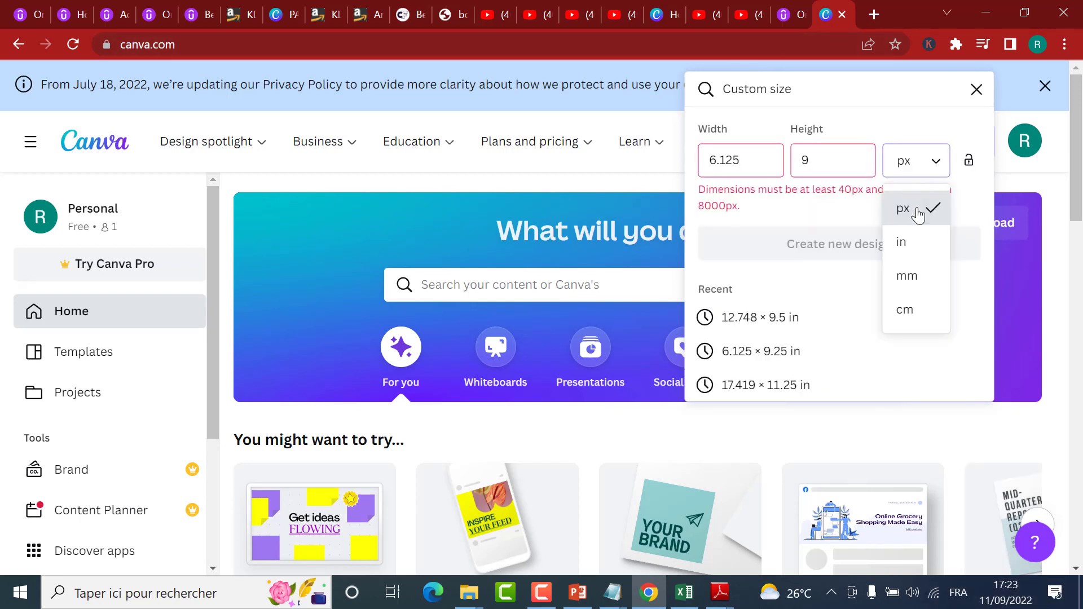
pyautogui.click(913, 241)
# Step: Set the custom size to 6.125 in wide by 9.25 in high and create the new design
pyautogui.click(746, 155)
pyautogui.press('BackSpace')
pyautogui.press('BackSpace')
pyautogui.press('BackSpace')
pyautogui.press('BackSpace')
pyautogui.press('BackSpace')
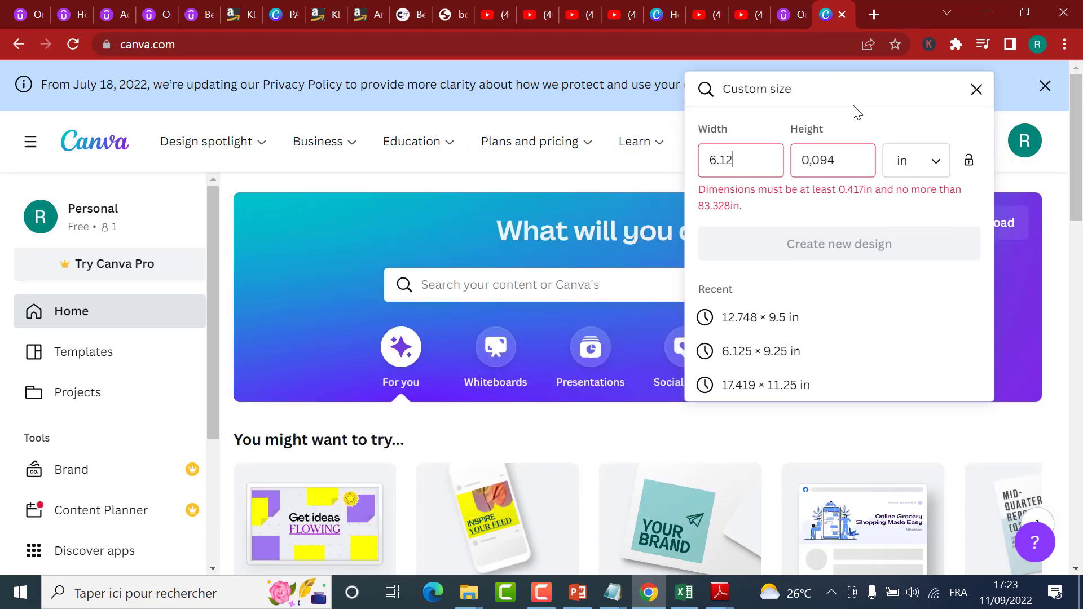
pyautogui.doubleClick(824, 155)
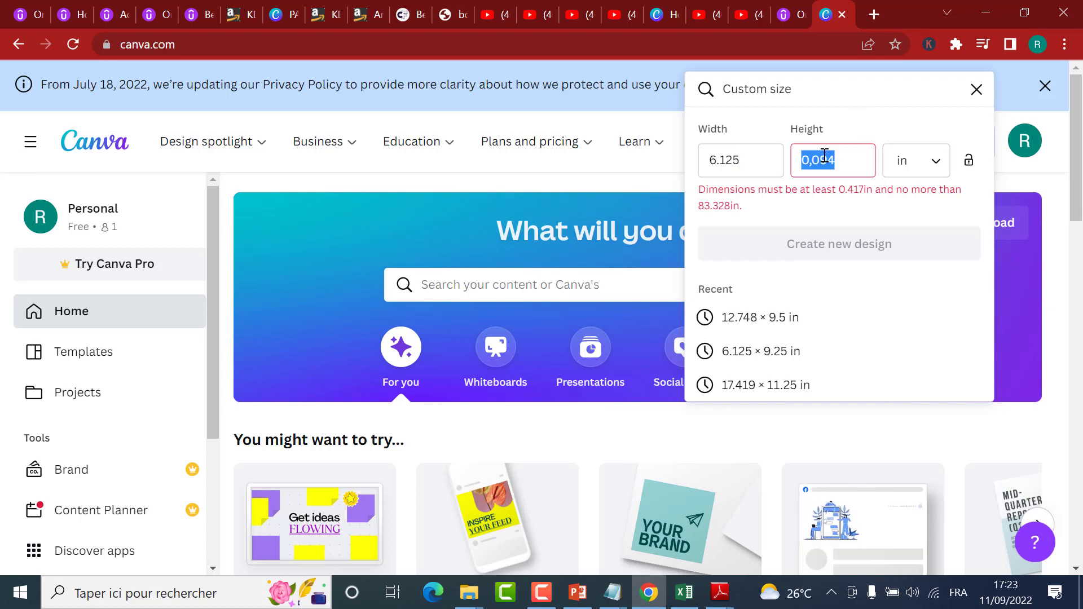
pyautogui.write('9')
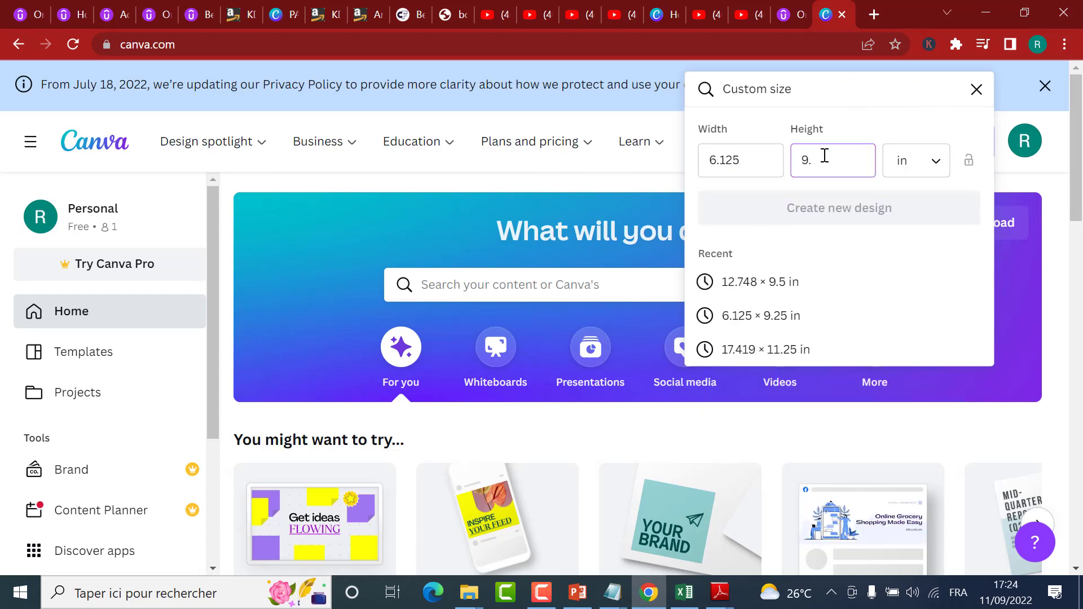
pyautogui.write('.25')
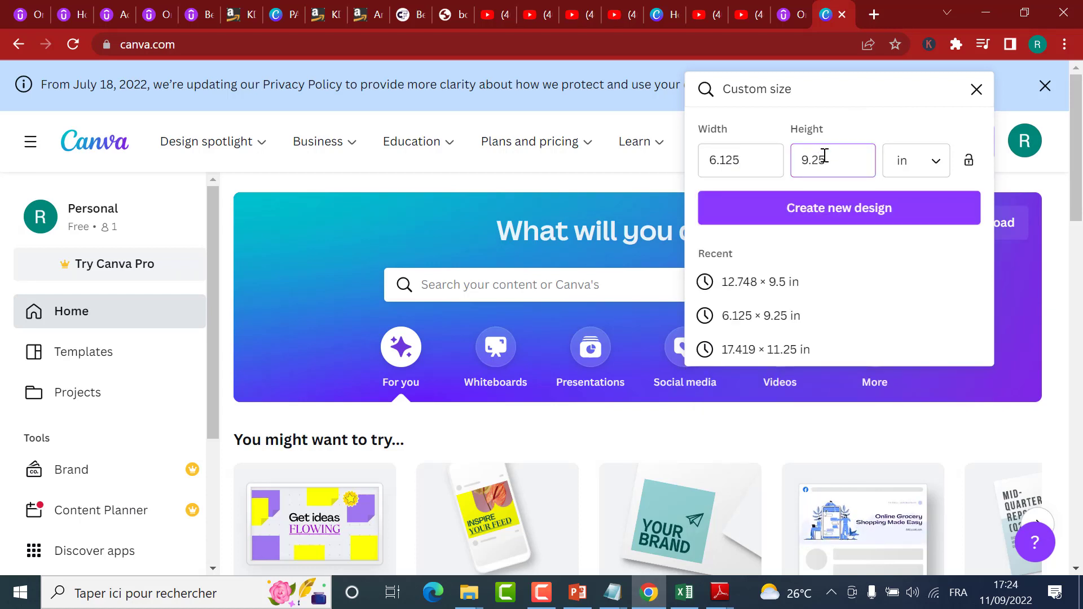
pyautogui.click(829, 216)
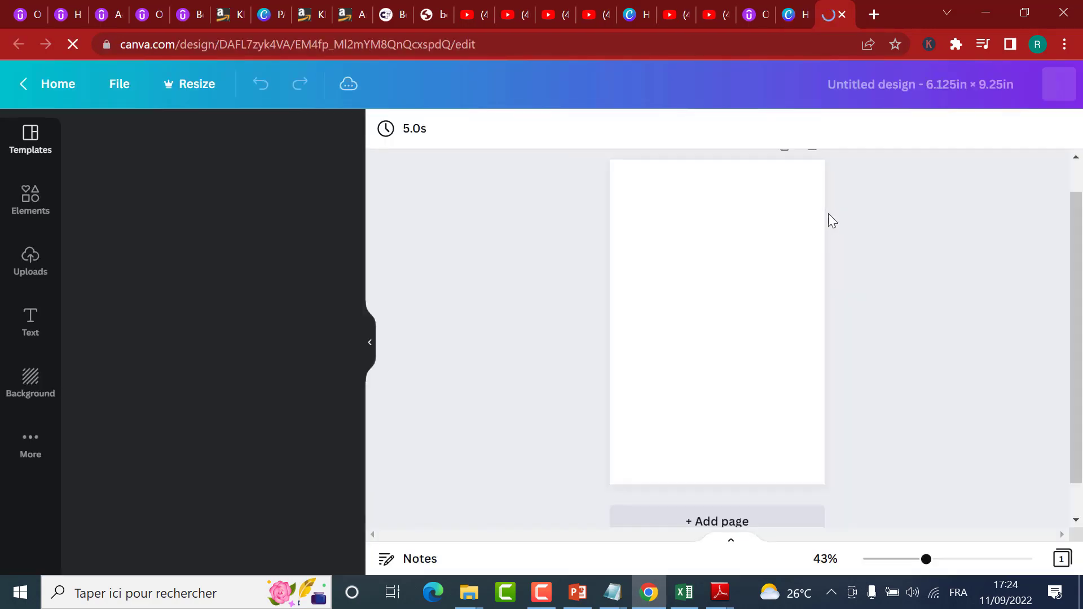
# Step: Switch to the planner interior PDF in Adobe Reader and look at the 2022 calendar on its first page
pyautogui.moveTo(720, 592)
pyautogui.click(798, 539)
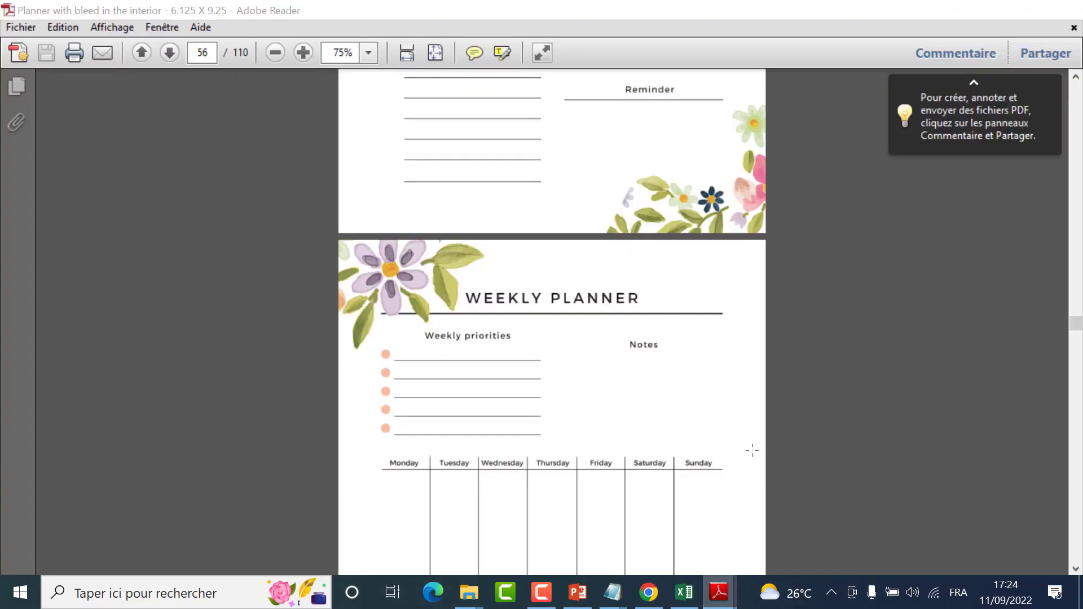
pyautogui.moveTo(1079, 321); pyautogui.dragTo(1077, 84)
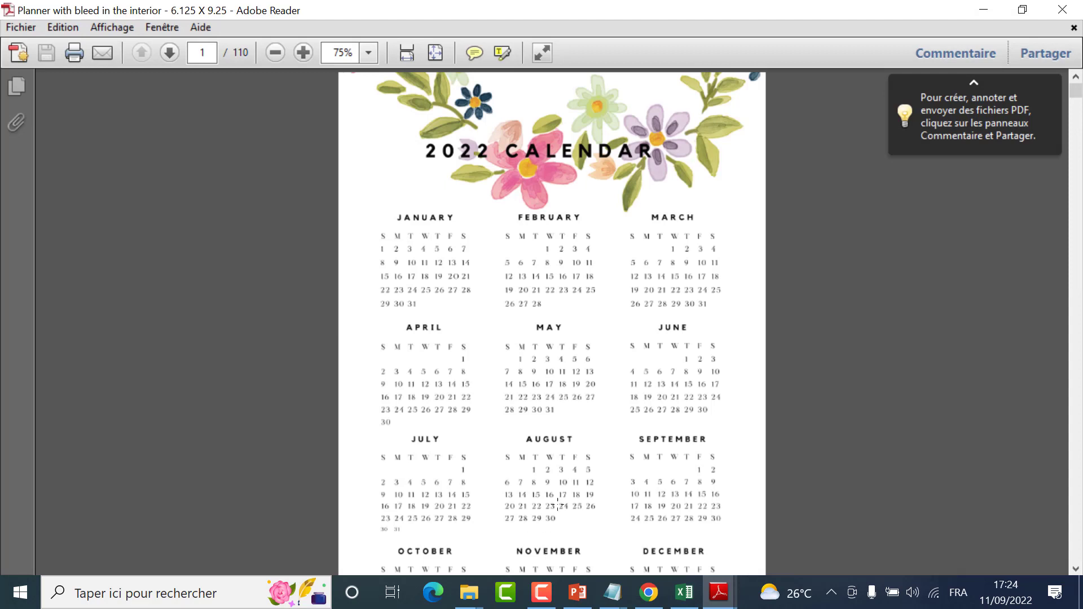
# Step: Back in the Canva design, search the templates for "calendar 2022" and apply the plain white Calendar 2022 layout with bold black title
pyautogui.click(663, 599)
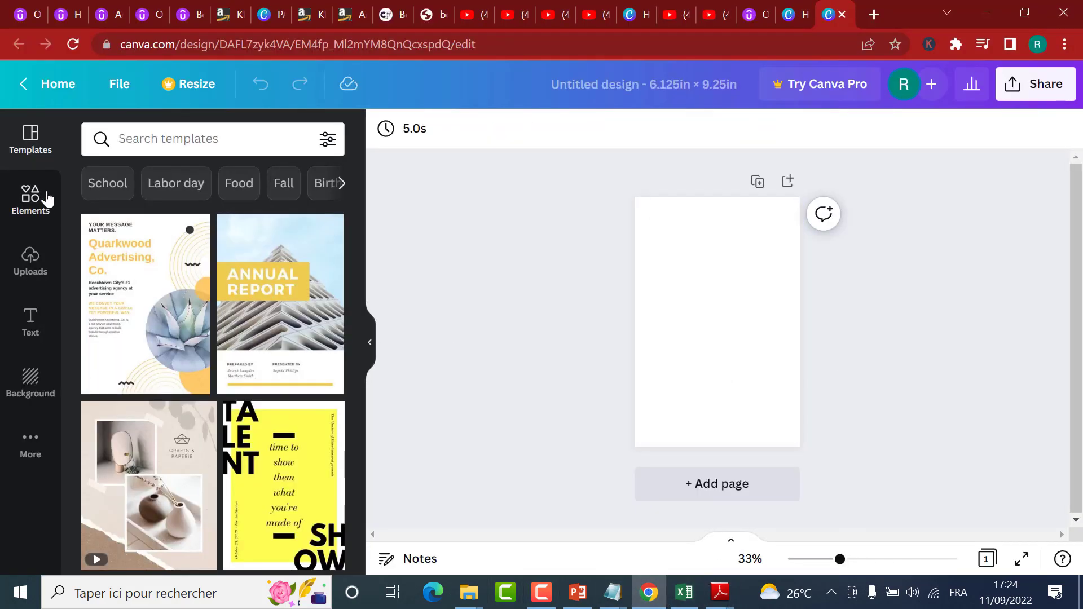
pyautogui.click(185, 145)
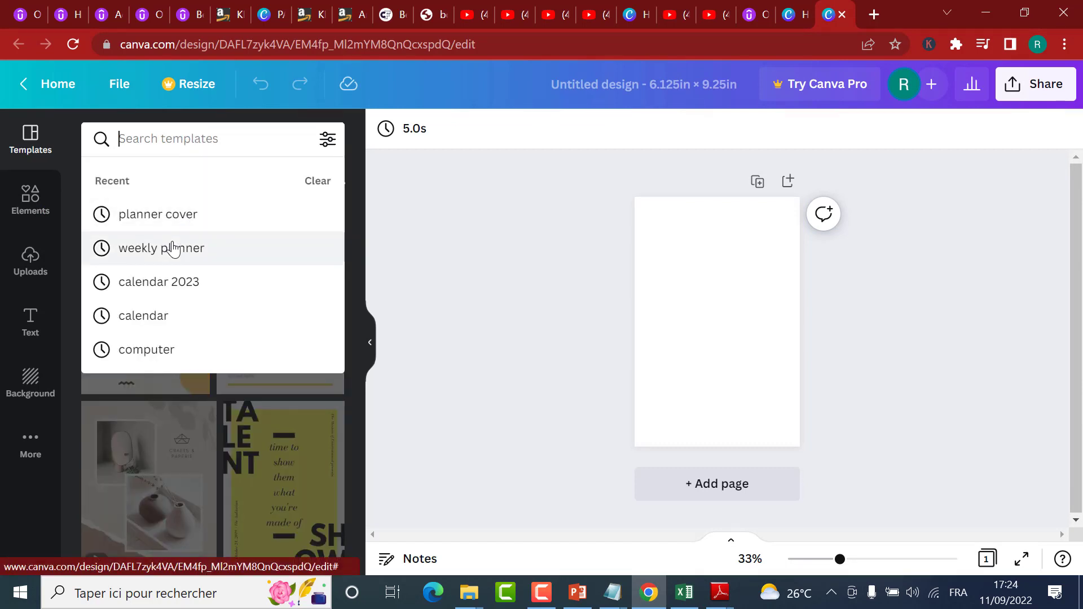
pyautogui.click(159, 283)
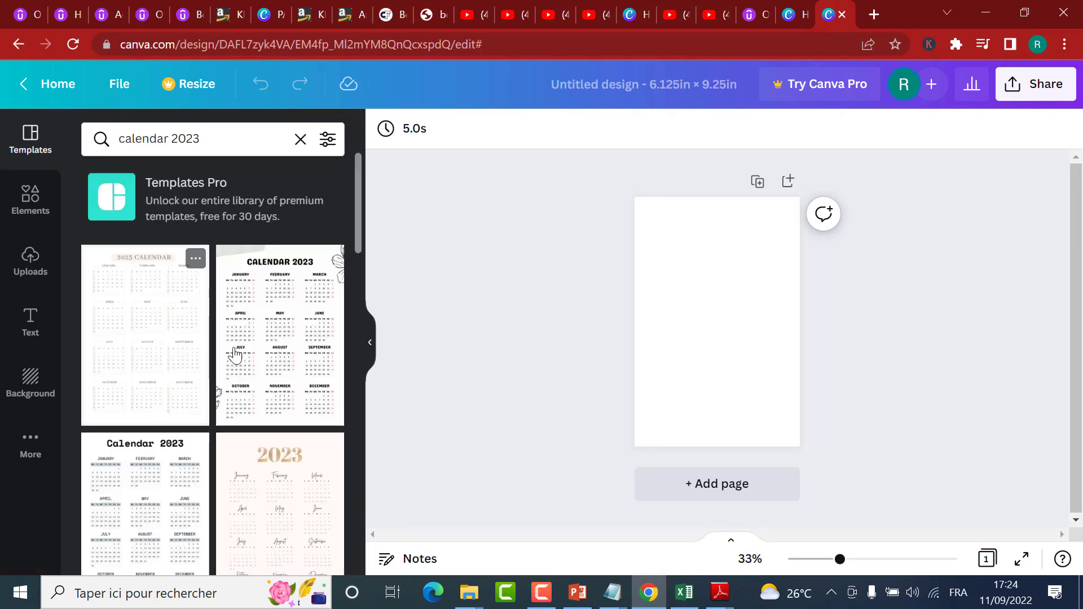
pyautogui.click(228, 133)
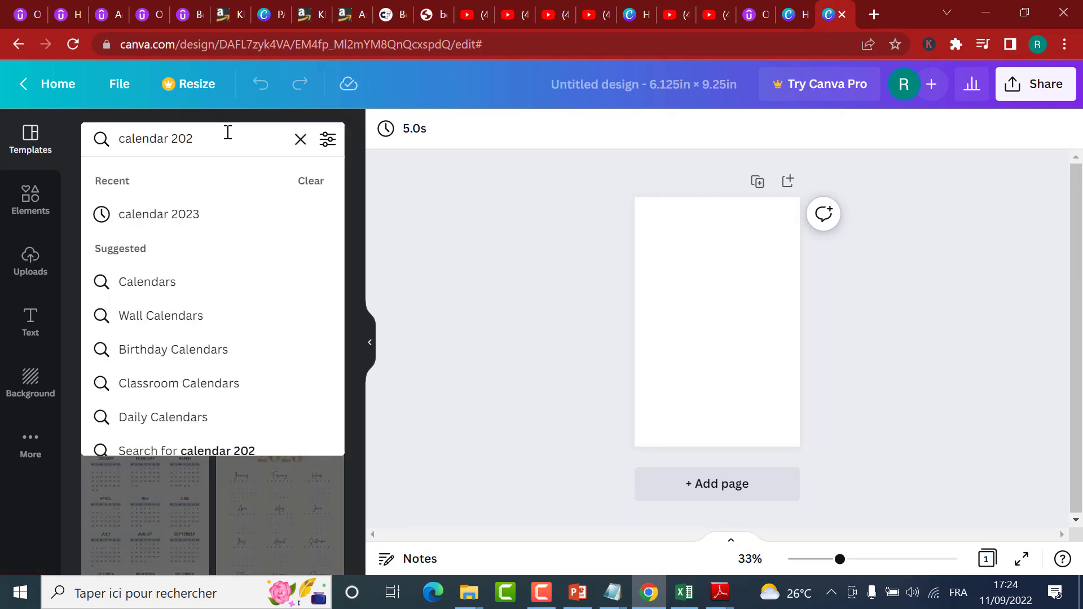
pyautogui.write('2')
pyautogui.press('Return')
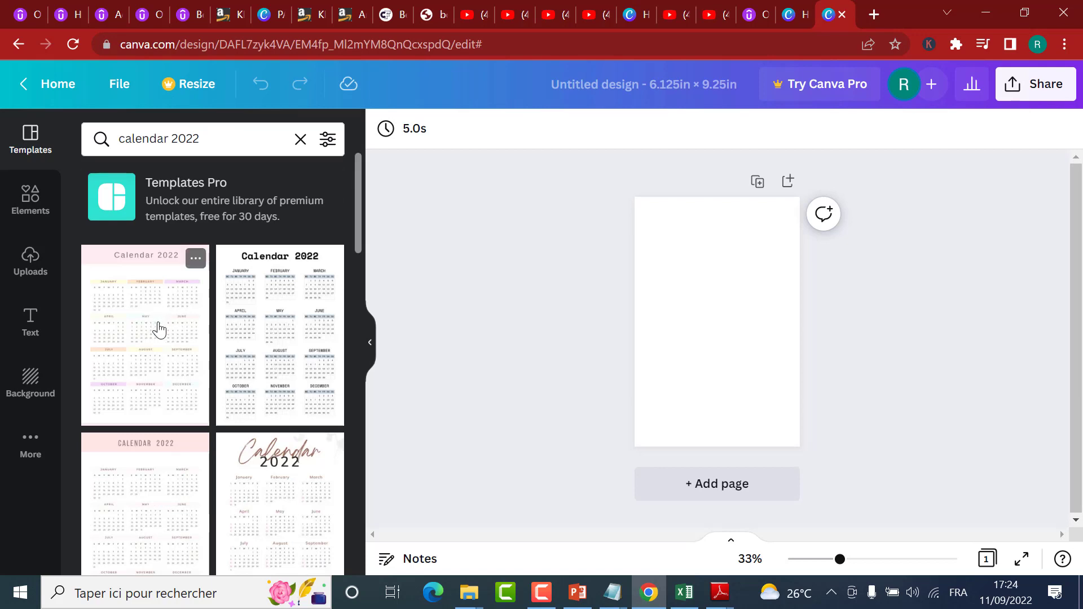
pyautogui.click(237, 389)
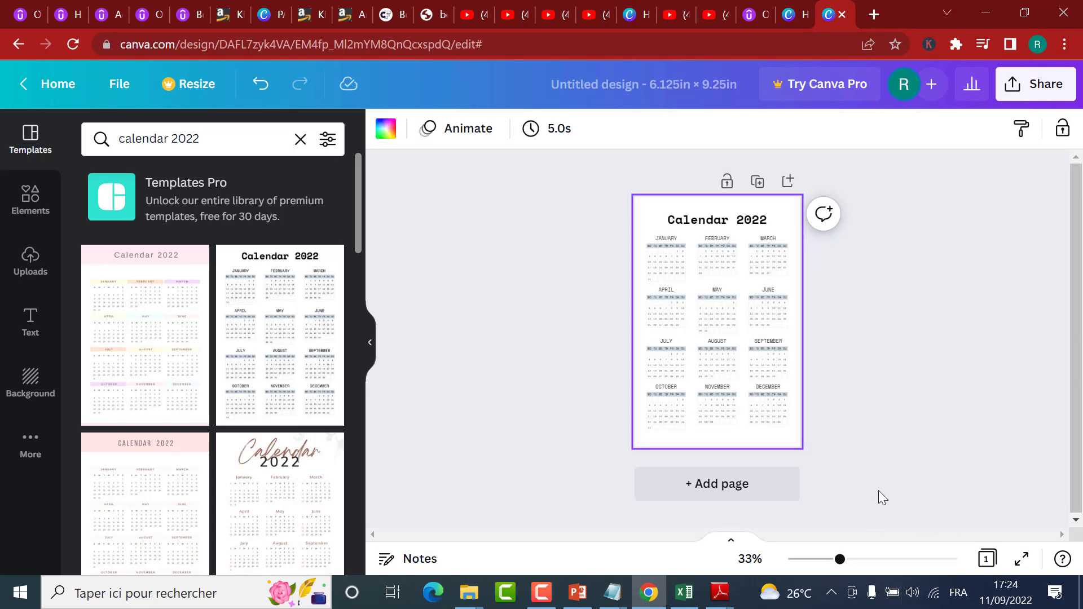
# Step: Add a second page and search the templates for "calendar 2023"
pyautogui.click(764, 496)
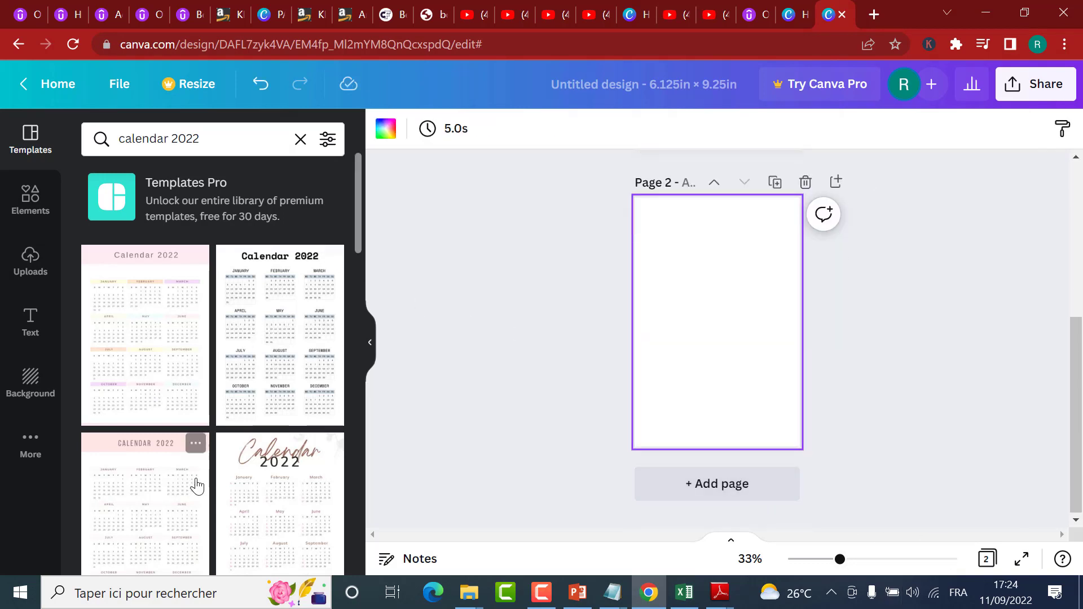
pyautogui.scroll(-3, 200, 429)
pyautogui.click(230, 141)
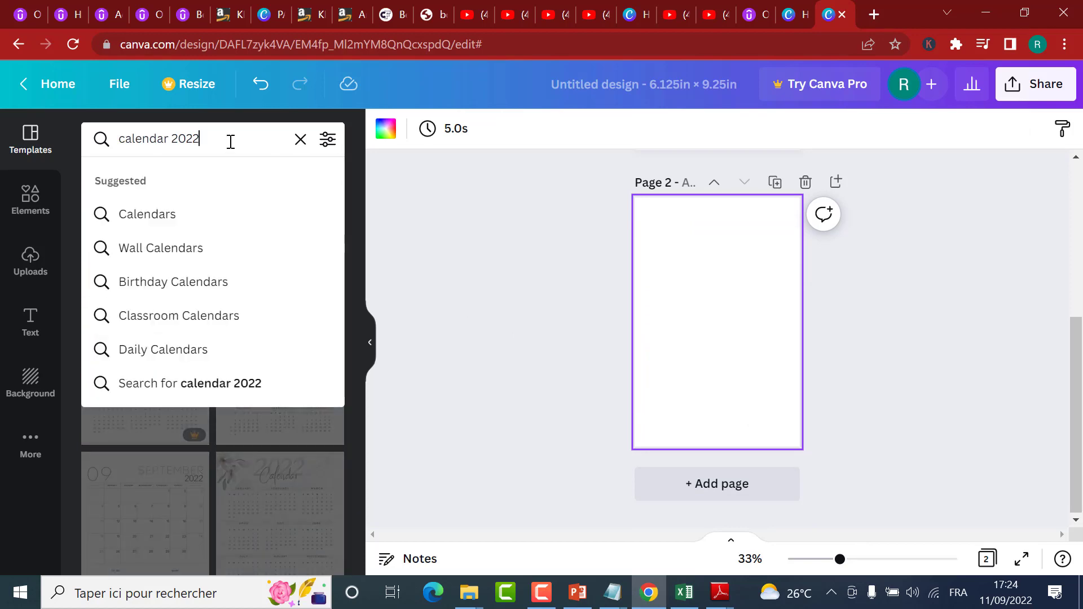
pyautogui.press('BackSpace')
pyautogui.write('3')
pyautogui.press('Return')
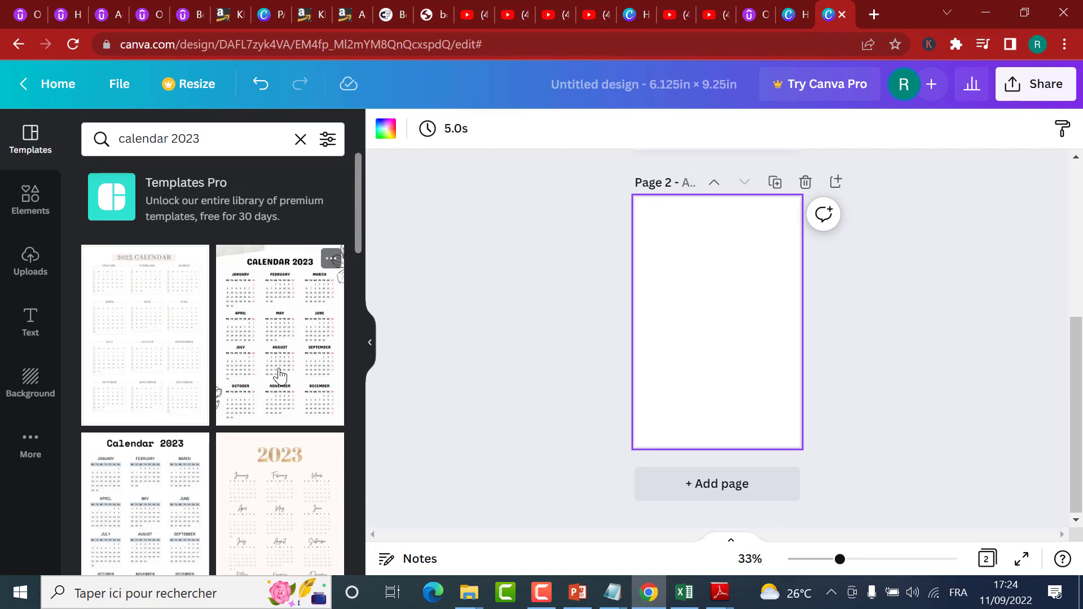
# Step: Browse the template results and apply the plain white Calendar 2023 layout with grey-blue weekday bars to page 2
pyautogui.scroll(-3, 313, 444)
pyautogui.scroll(-3, 309, 444)
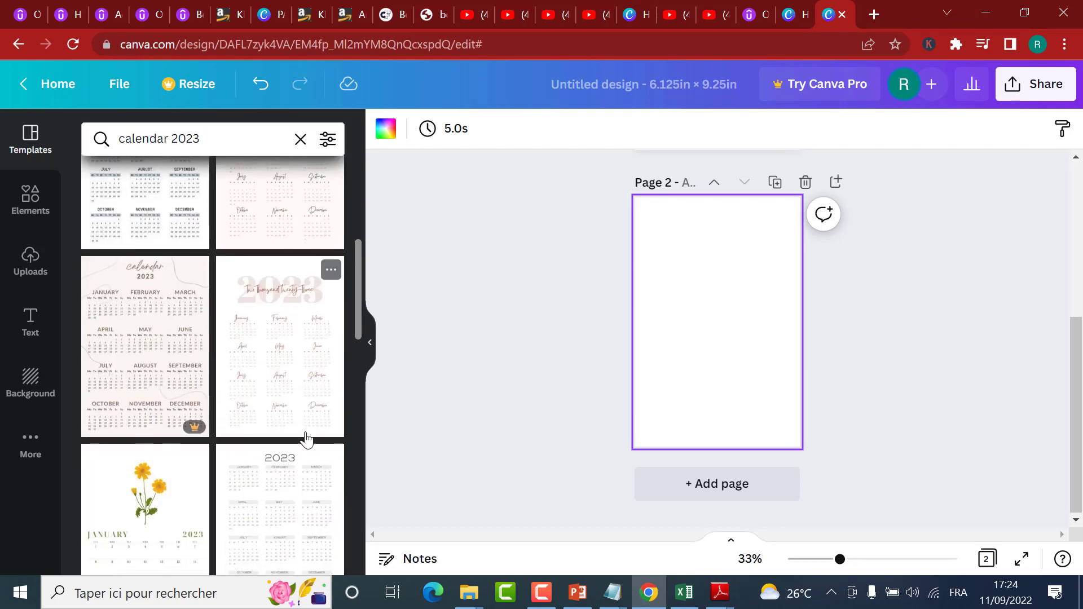
pyautogui.scroll(5, 296, 420)
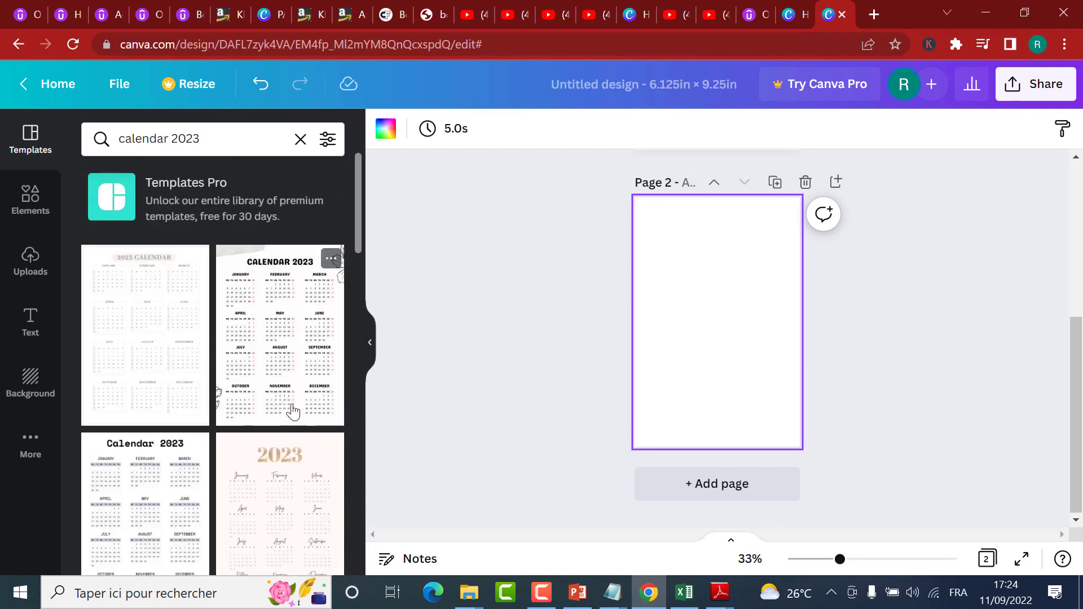
pyautogui.scroll(-3, 291, 423)
pyautogui.click(156, 398)
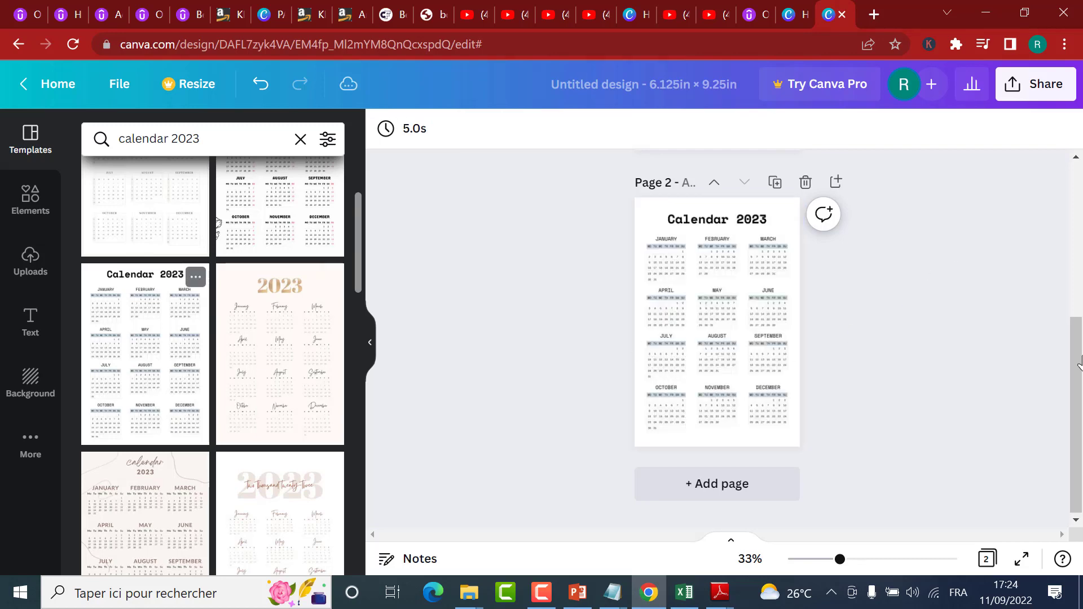
# Step: Change the font of the "Calendar 2022" title on page 1 to Kollektif
pyautogui.moveTo(1079, 272)
pyautogui.mouseDown()
pyautogui.moveTo(1080, 376)
pyautogui.moveTo(1078, 268)
pyautogui.mouseUp()
pyautogui.click(762, 223)
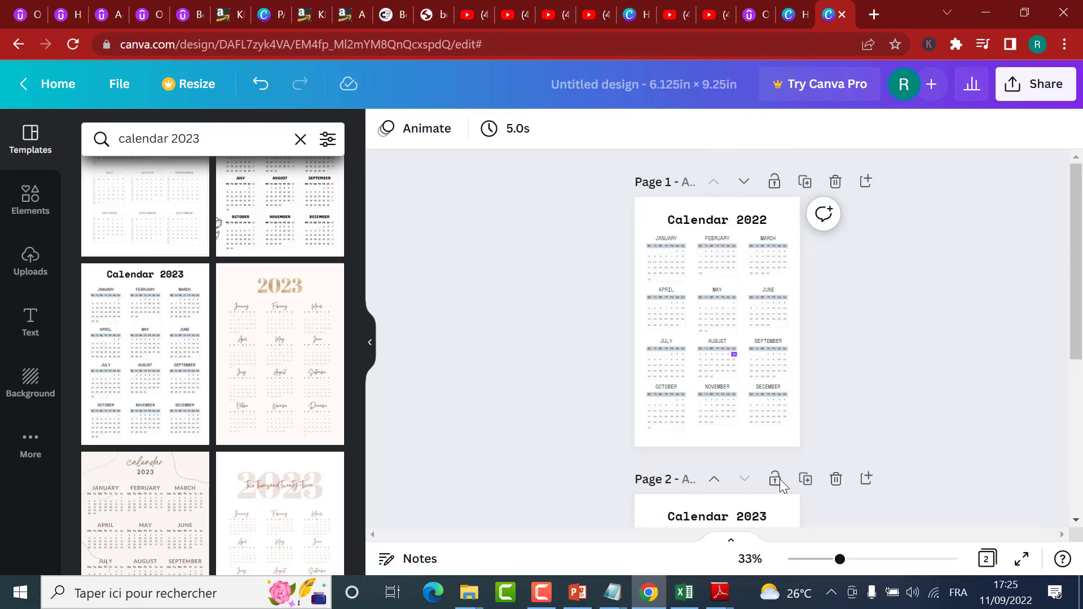
pyautogui.moveTo(840, 560); pyautogui.dragTo(856, 560)
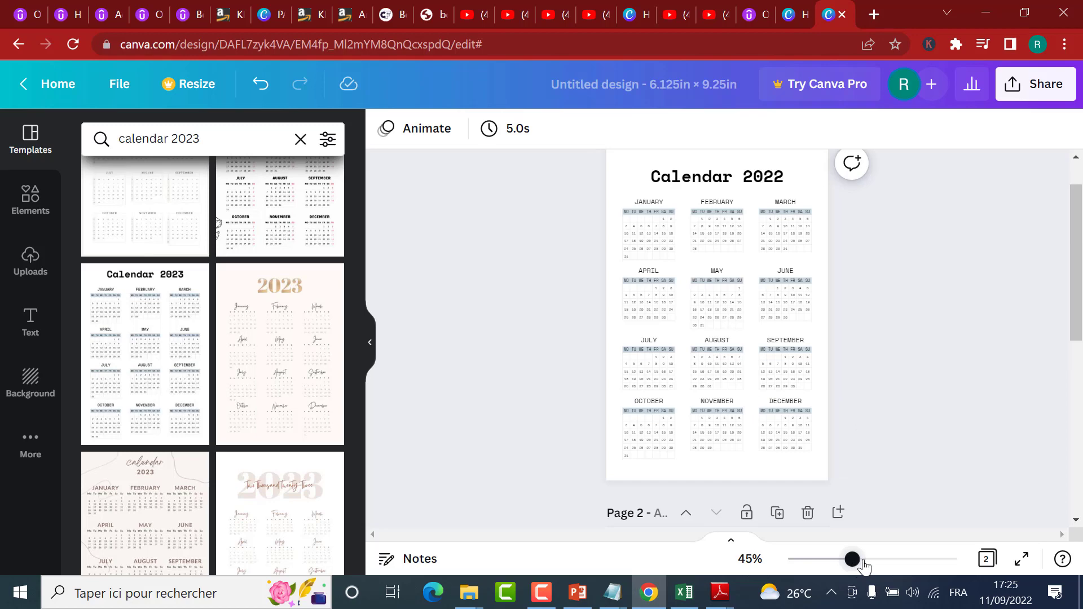
pyautogui.scroll(-5, 665, 449)
pyautogui.scroll(5, 666, 450)
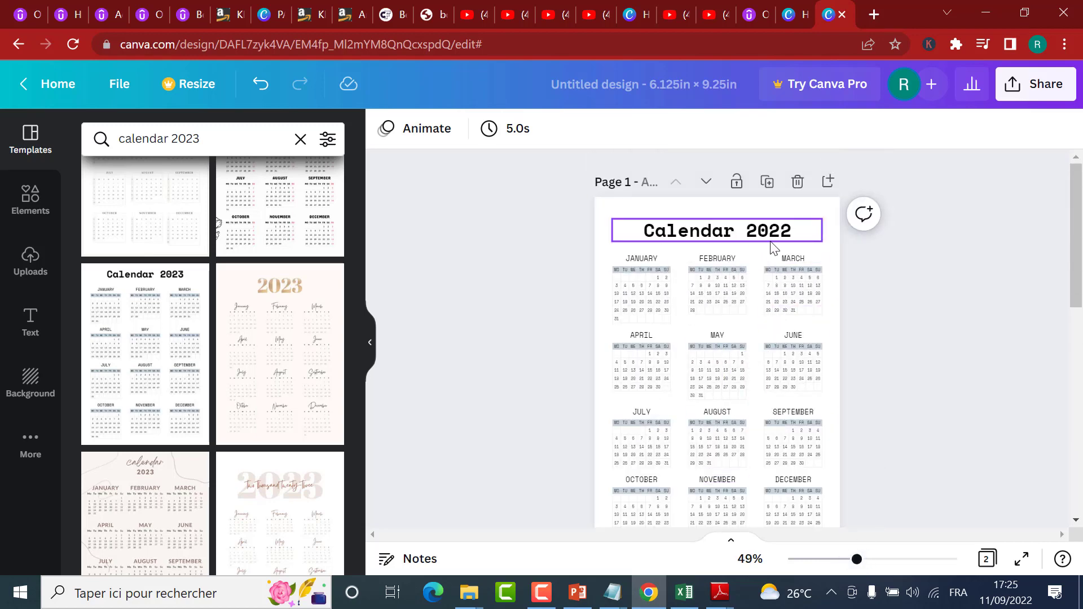
pyautogui.scroll(-4, 771, 242)
pyautogui.scroll(4, 780, 369)
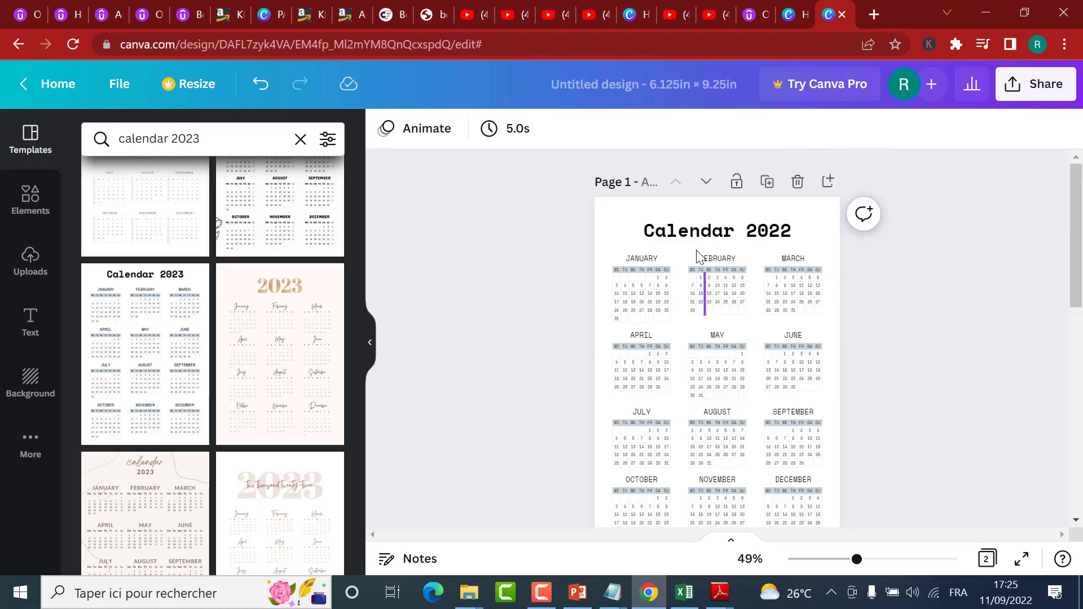
pyautogui.click(705, 231)
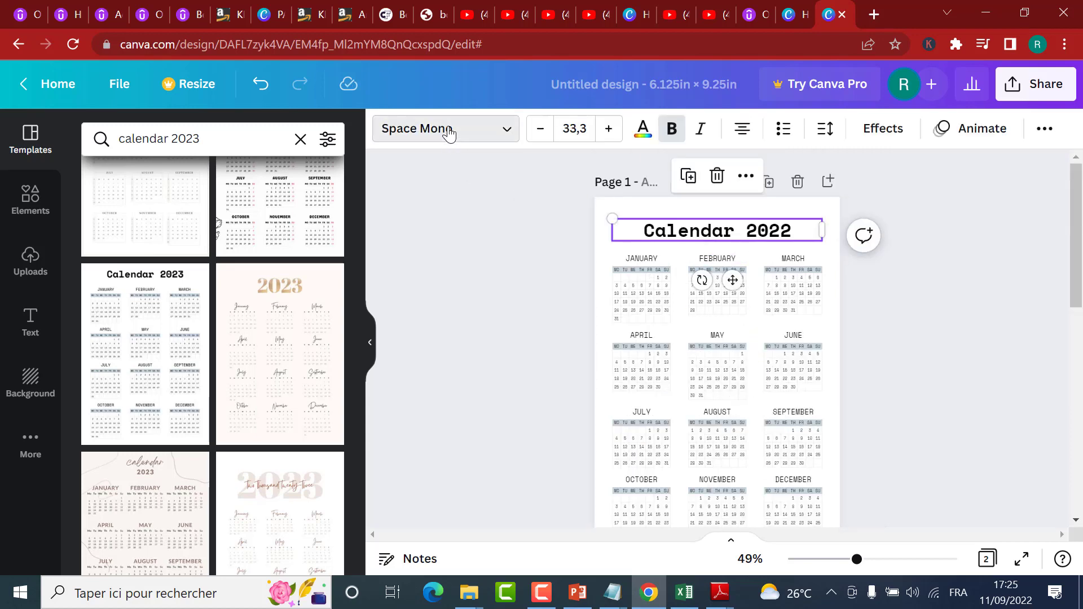
pyautogui.click(445, 133)
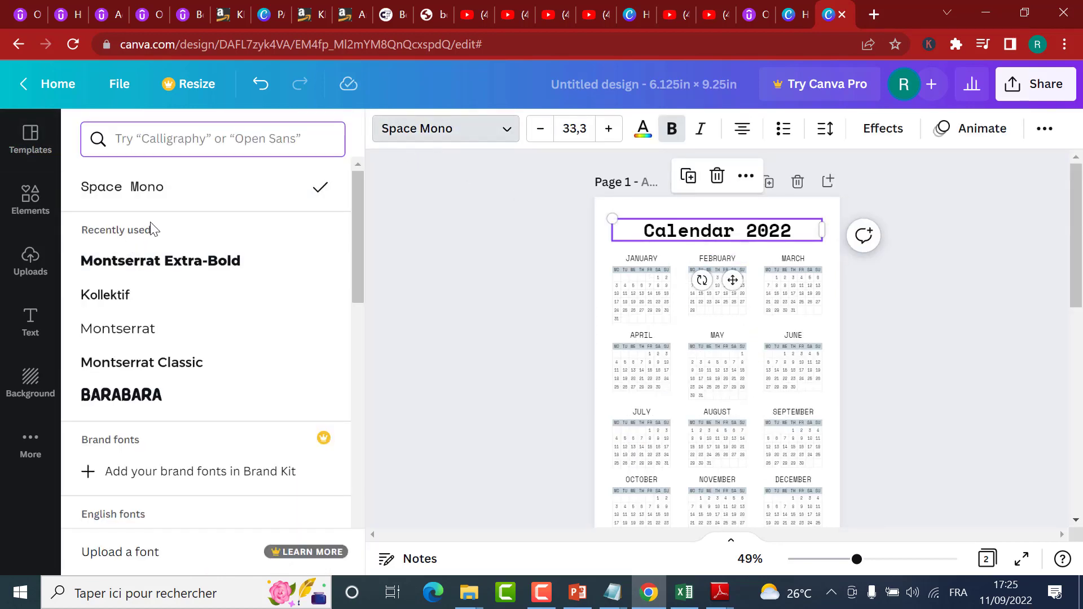
pyautogui.click(135, 294)
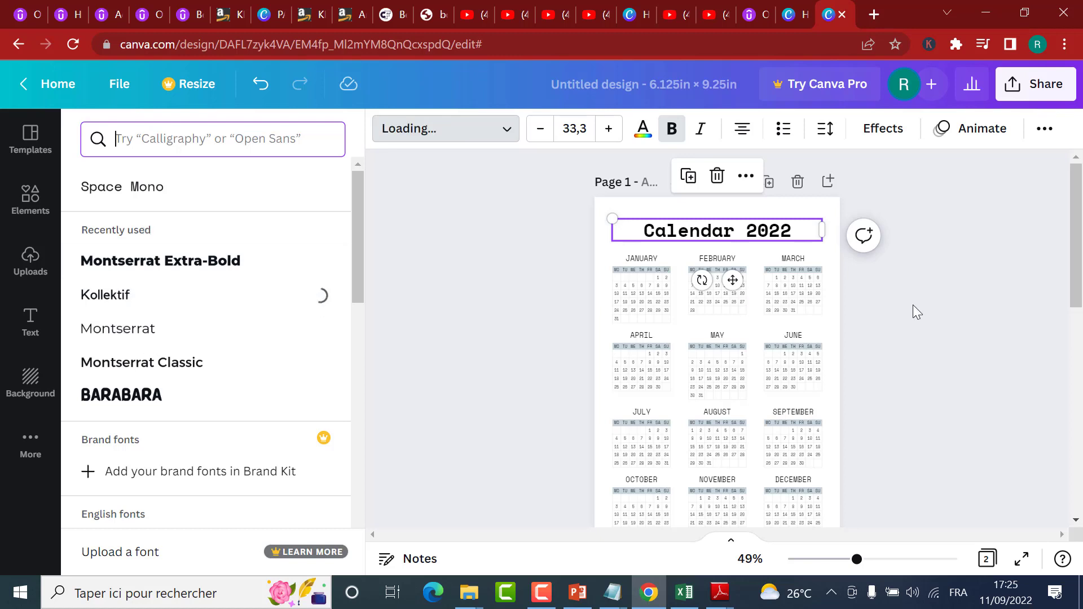
pyautogui.click(879, 329)
# Step: Set all month names and day grids on page 1 to Kollektif and replace Space Mono with it across the whole design
pyautogui.moveTo(567, 246); pyautogui.dragTo(844, 389)
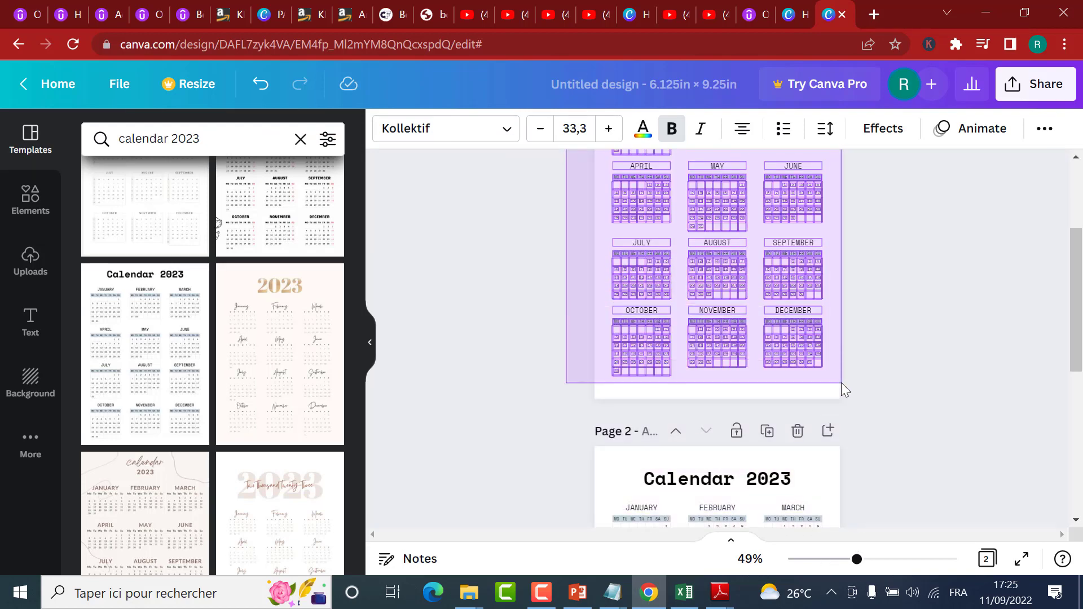
pyautogui.moveTo(586, 234); pyautogui.dragTo(587, 235)
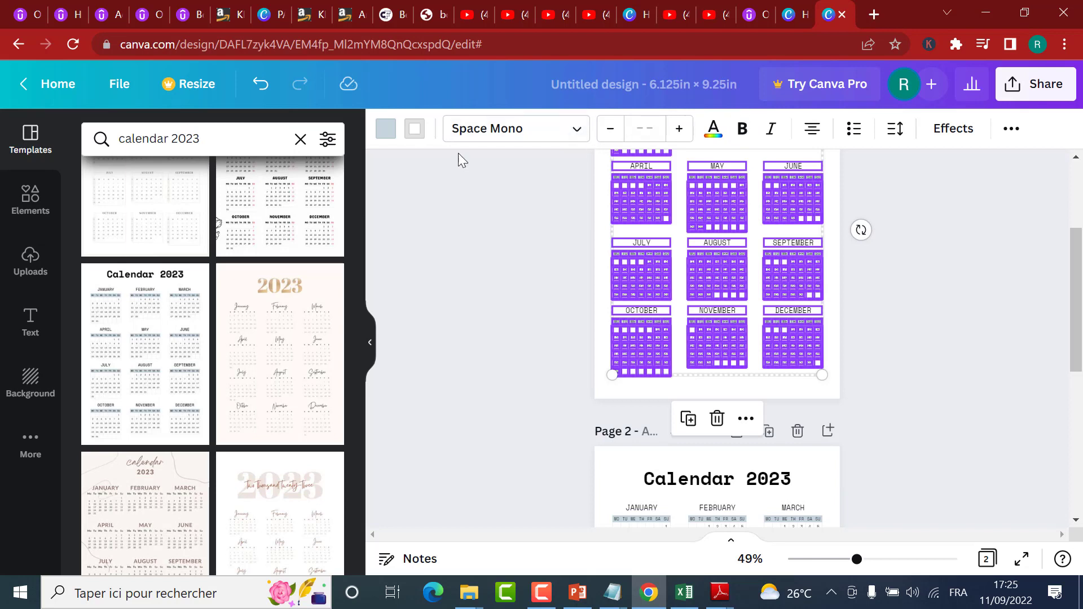
pyautogui.click(483, 140)
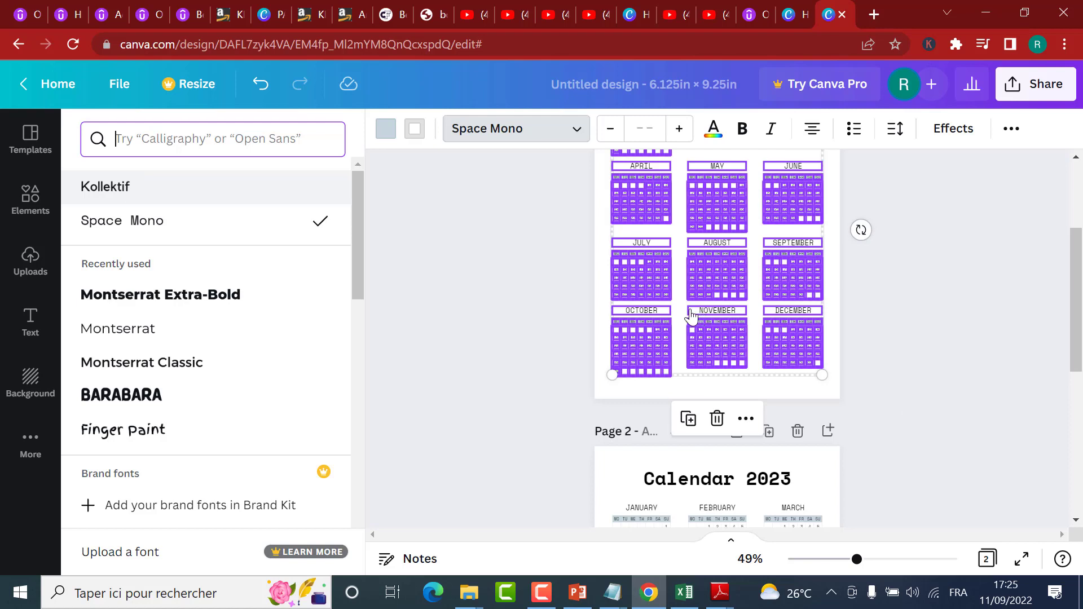
pyautogui.press('Return')
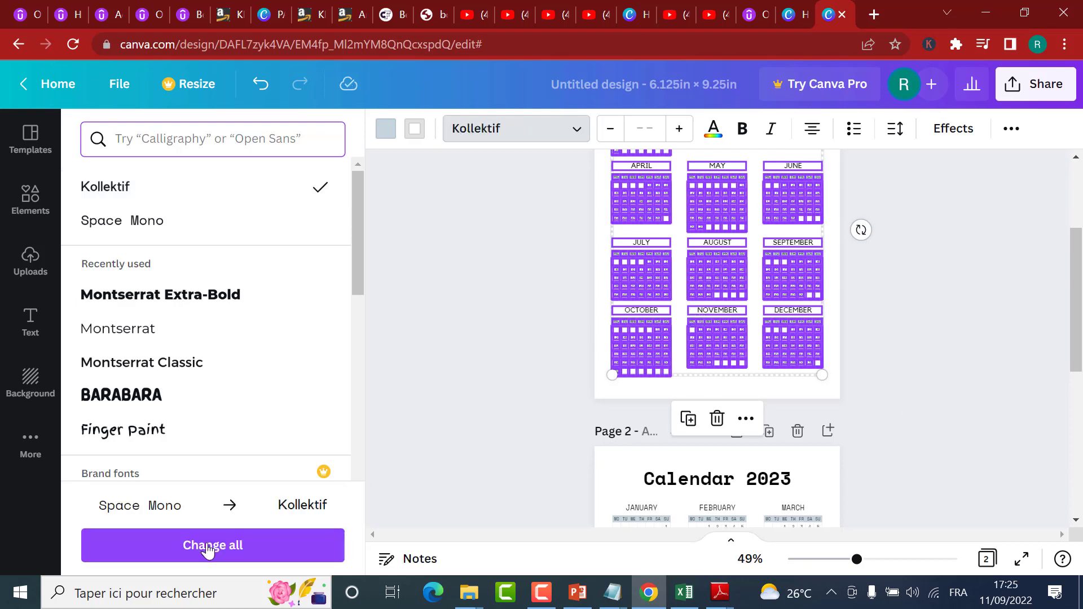
pyautogui.click(215, 547)
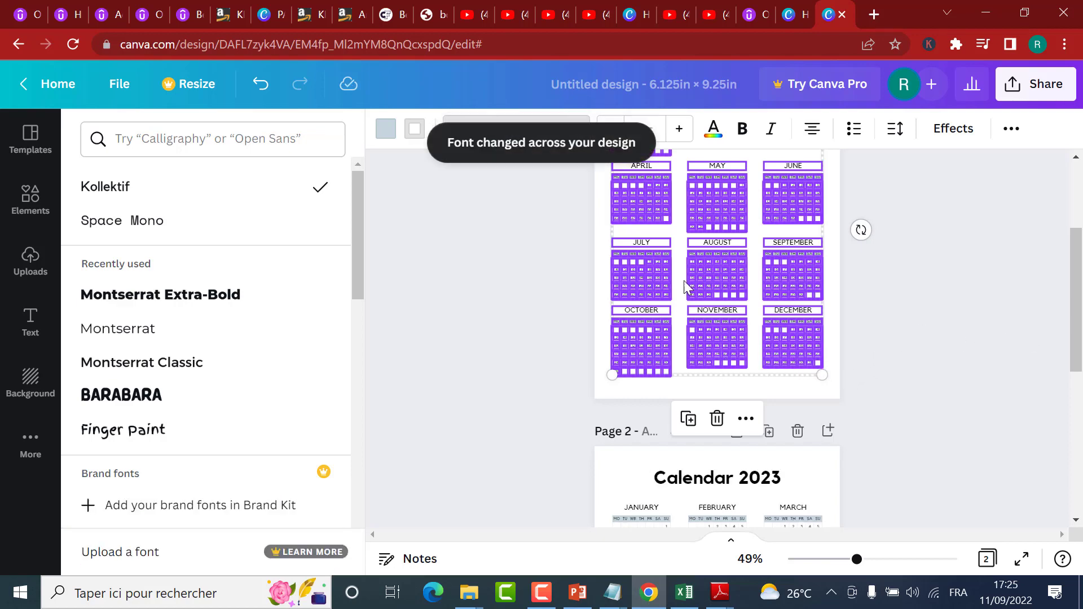
pyautogui.click(926, 291)
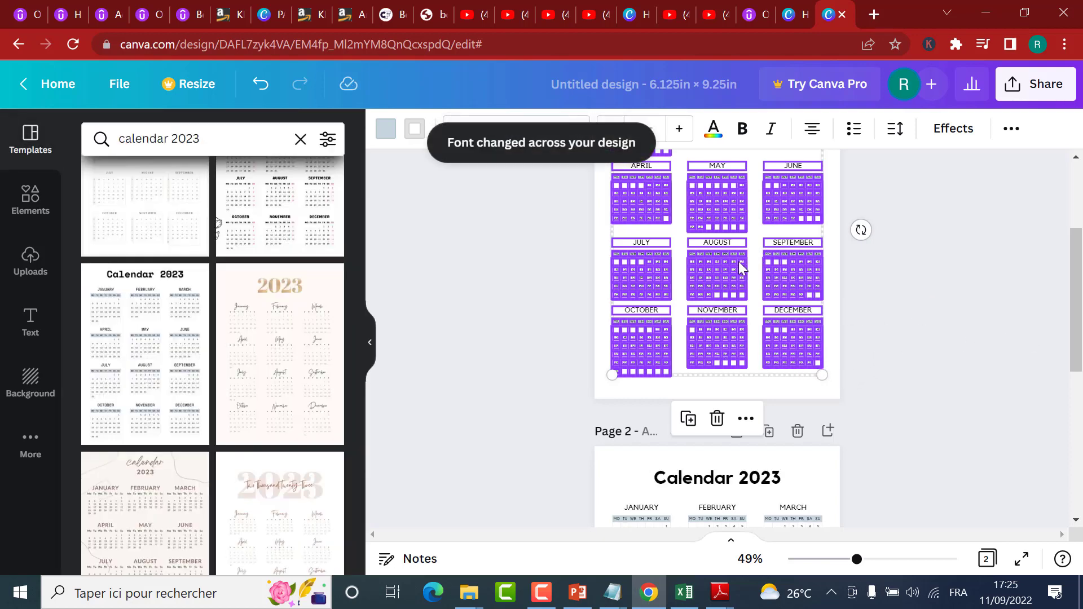
# Step: Select all the month grids under the page 1 title and recolour their grey-blue weekday bars to black (#000000)
pyautogui.moveTo(855, 569); pyautogui.dragTo(875, 569)
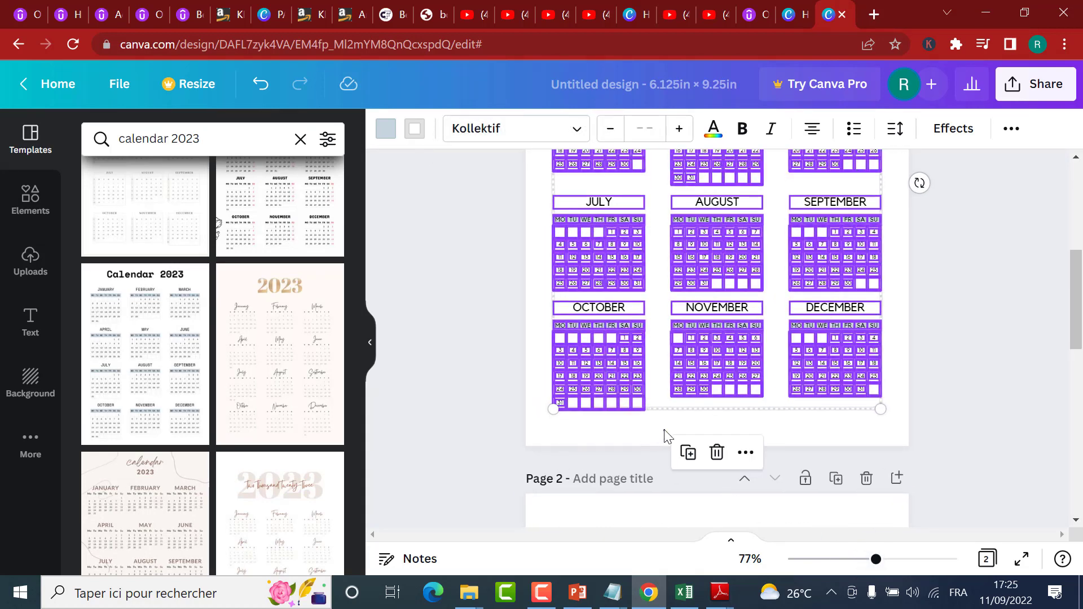
pyautogui.click(667, 435)
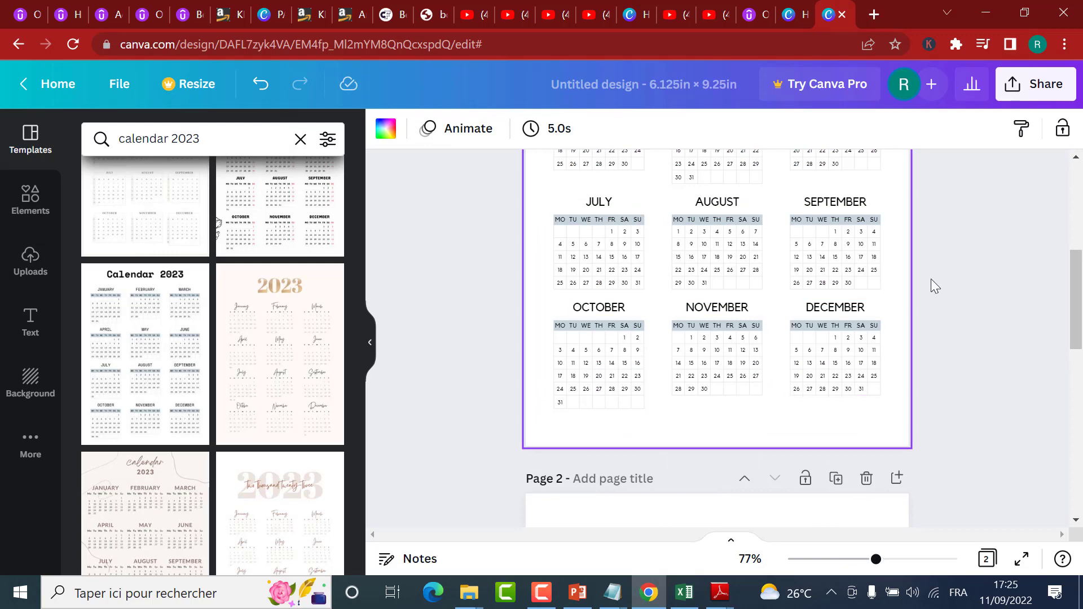
pyautogui.scroll(5, 931, 279)
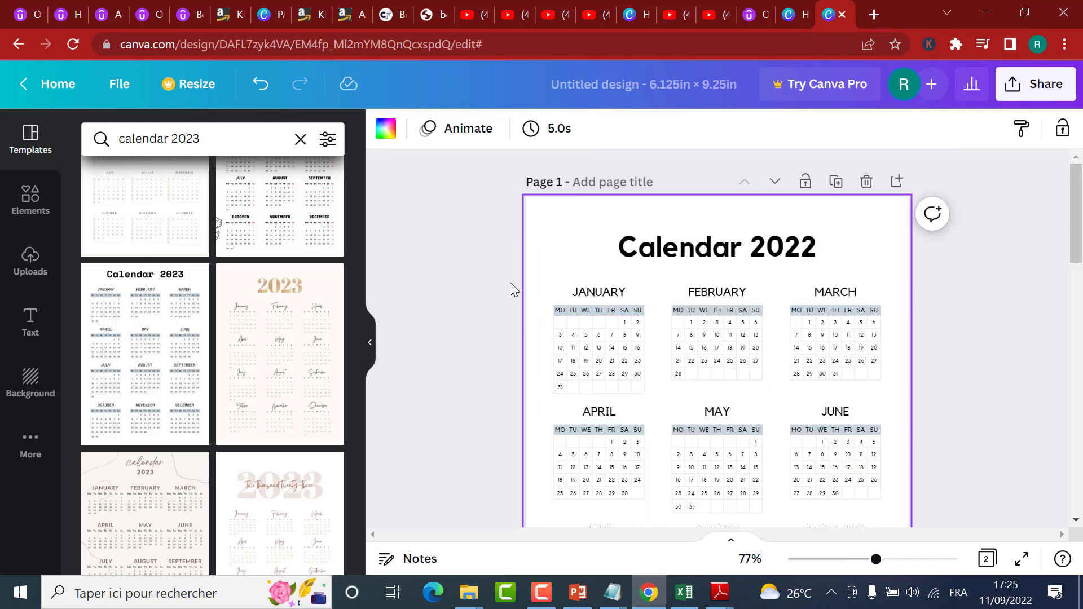
pyautogui.moveTo(511, 276); pyautogui.dragTo(912, 334)
pyautogui.moveTo(839, 314); pyautogui.dragTo(839, 314)
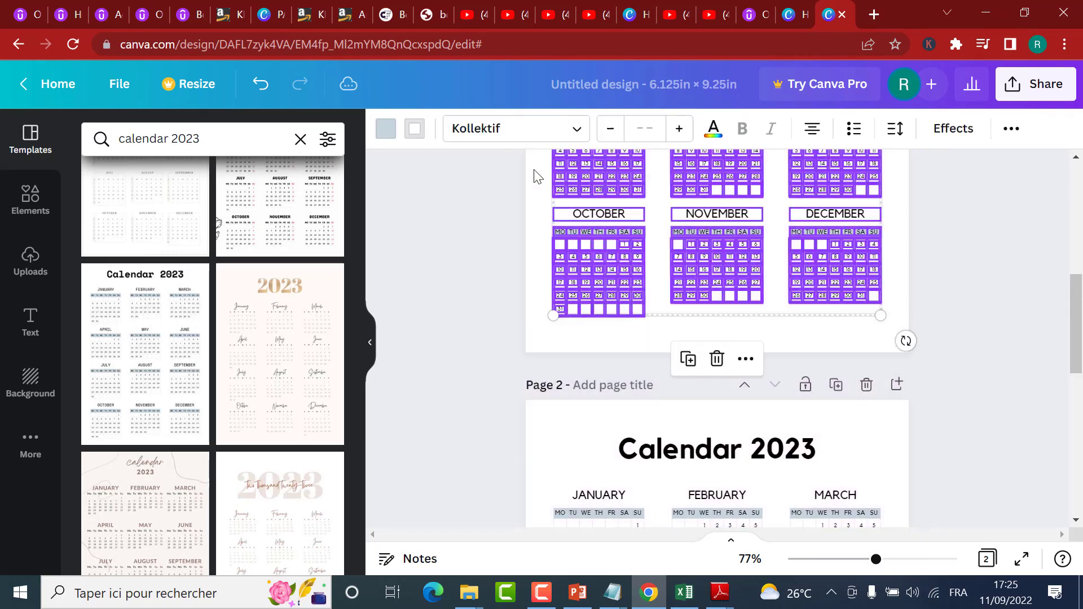
pyautogui.click(393, 132)
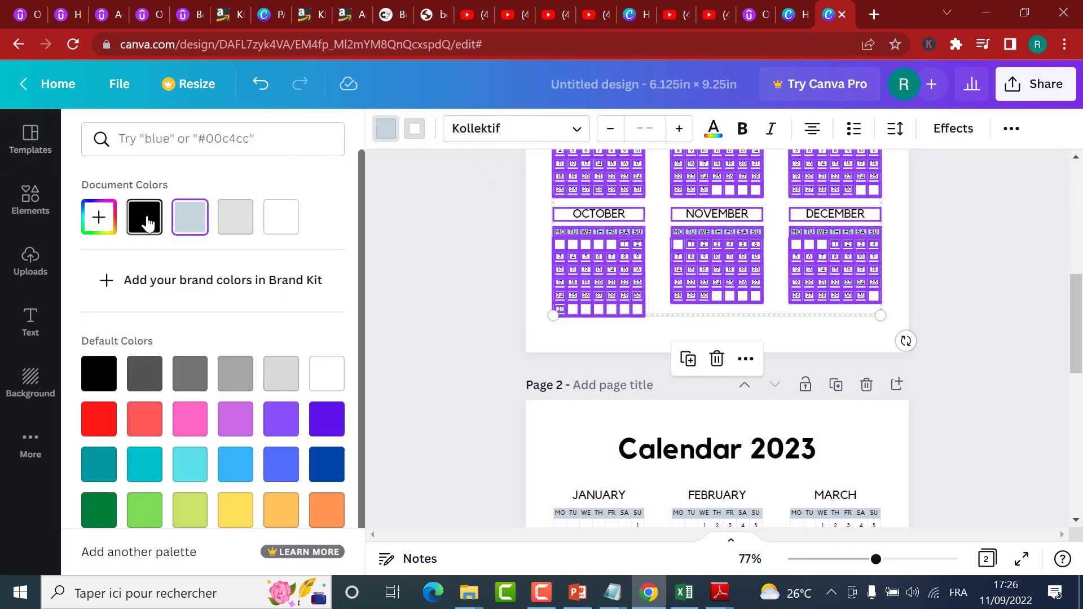
pyautogui.click(108, 226)
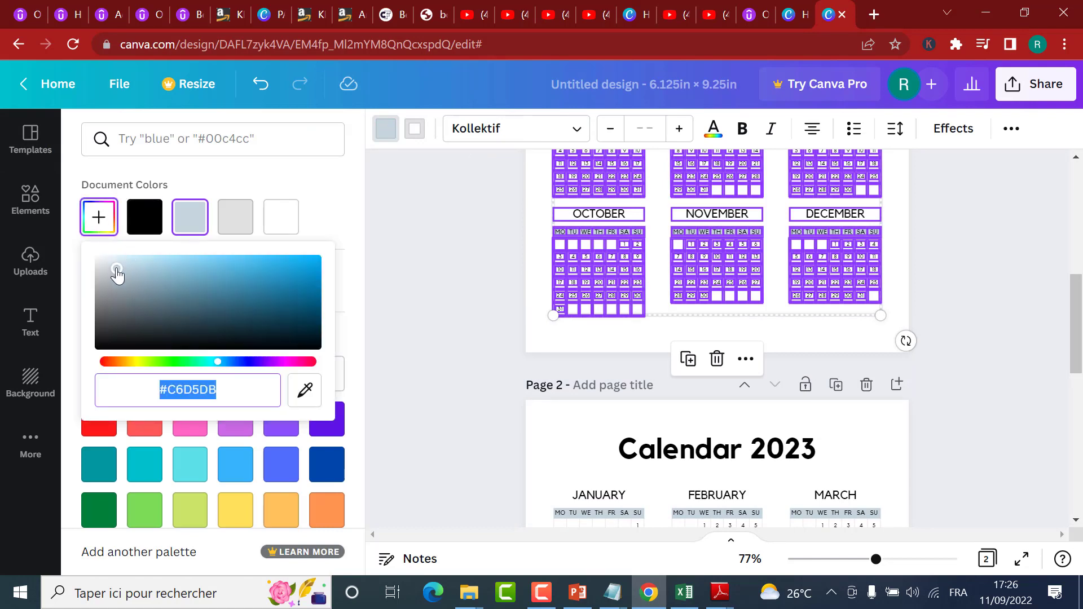
pyautogui.moveTo(117, 275); pyautogui.dragTo(88, 388)
pyautogui.click(79, 310)
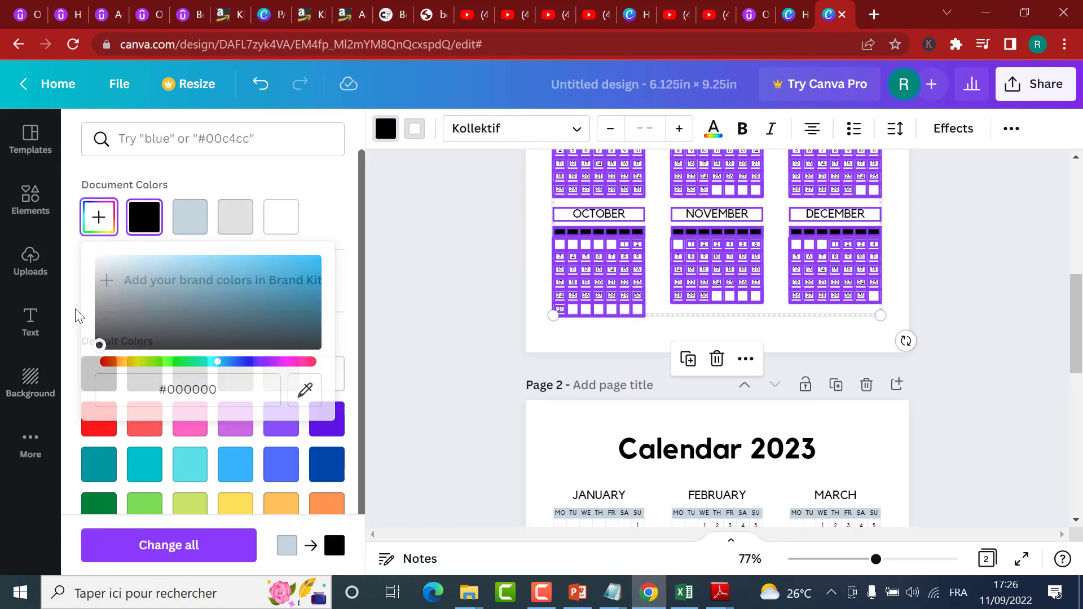
pyautogui.click(900, 243)
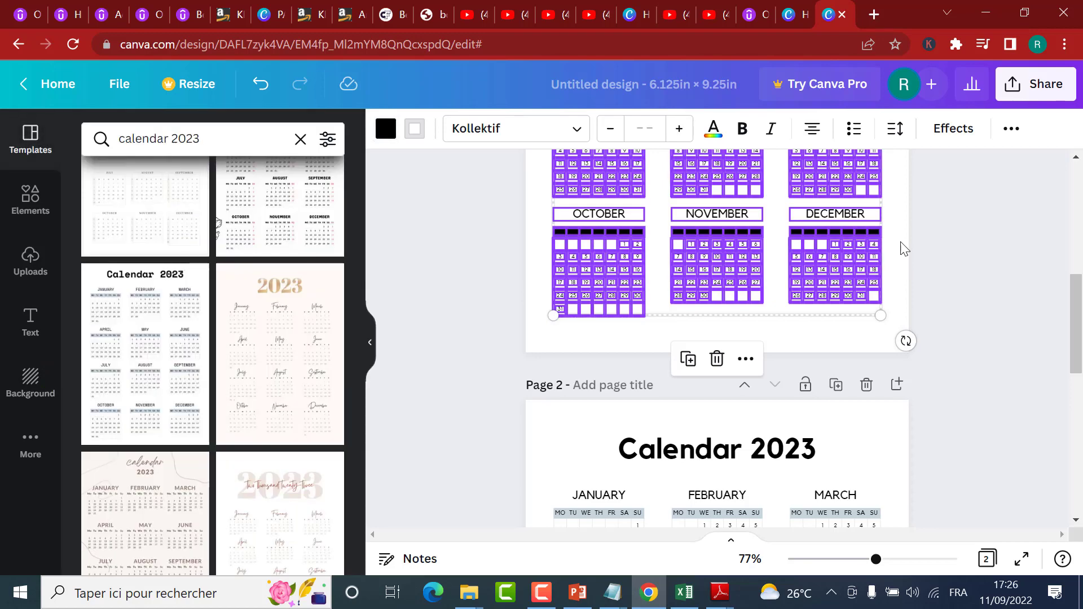
pyautogui.click(790, 333)
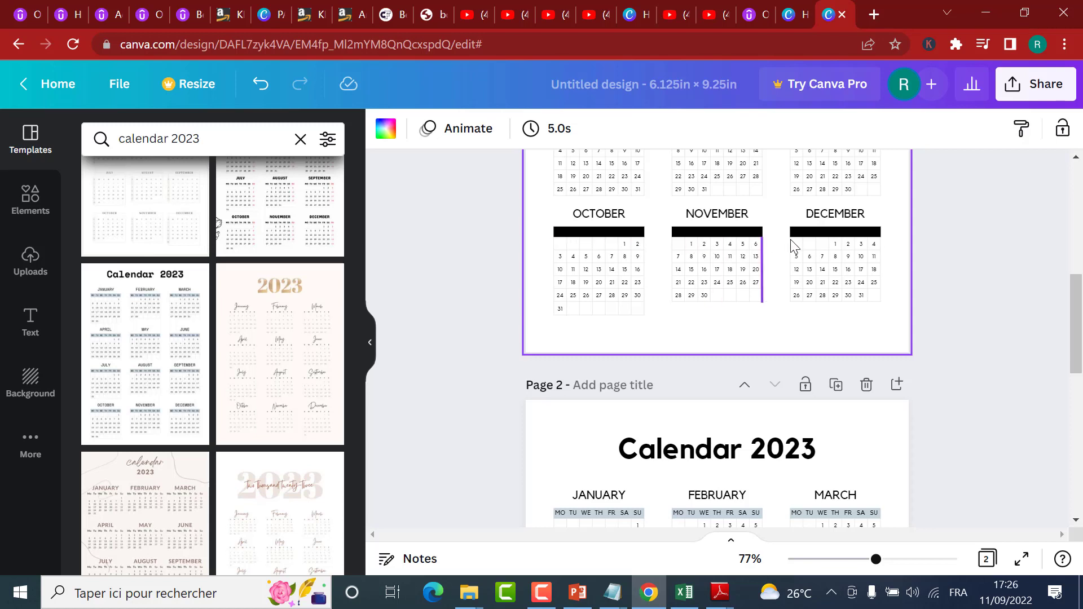
# Step: Recolour the weekday bars of October, November and December on page 1 to the grey-blue document colour
pyautogui.moveTo(902, 226); pyautogui.dragTo(550, 235)
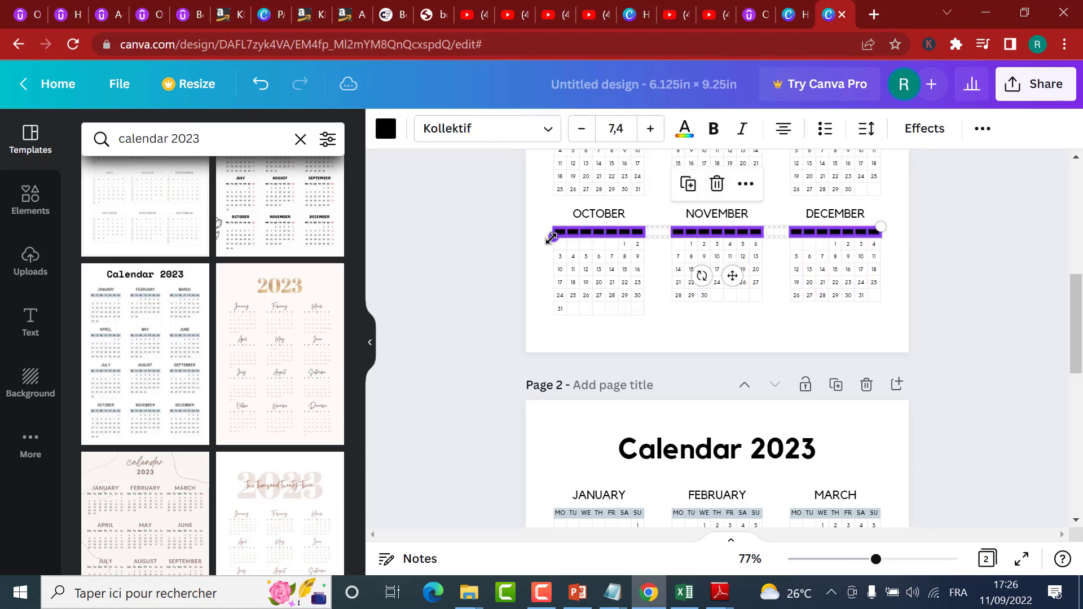
pyautogui.click(386, 129)
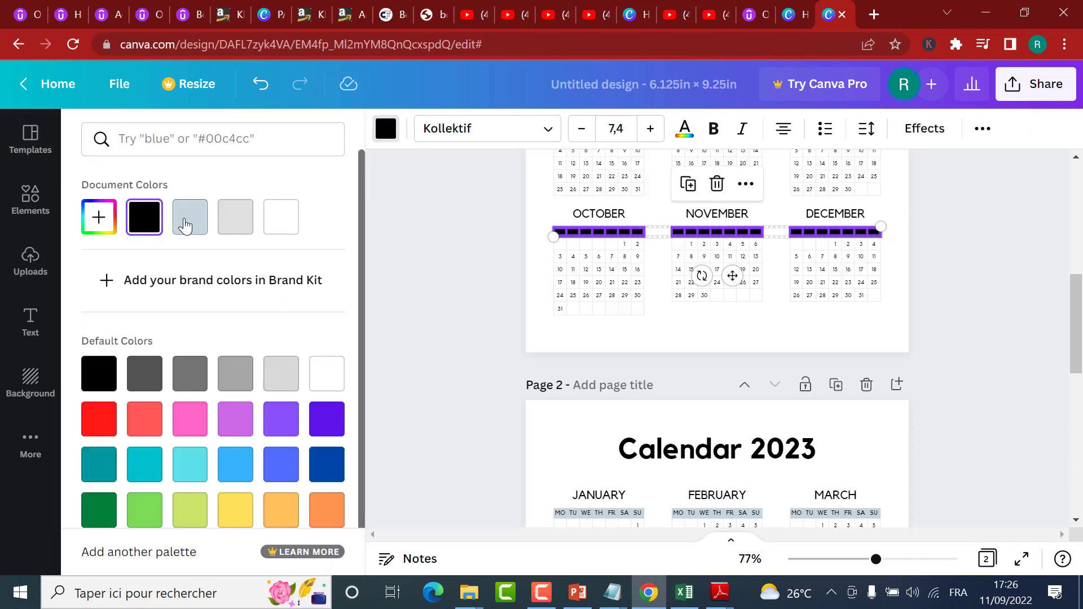
pyautogui.click(186, 226)
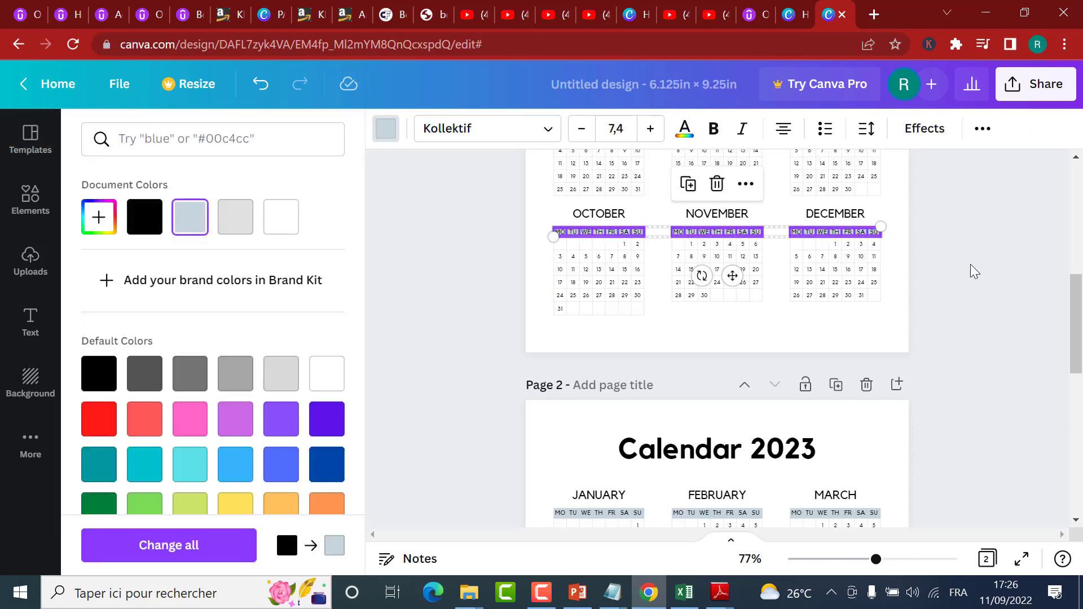
pyautogui.click(990, 254)
# Step: Recolour the weekday bars of July, August and September on page 1 to the grey-blue document colour
pyautogui.scroll(1, 938, 231)
pyautogui.click(891, 276)
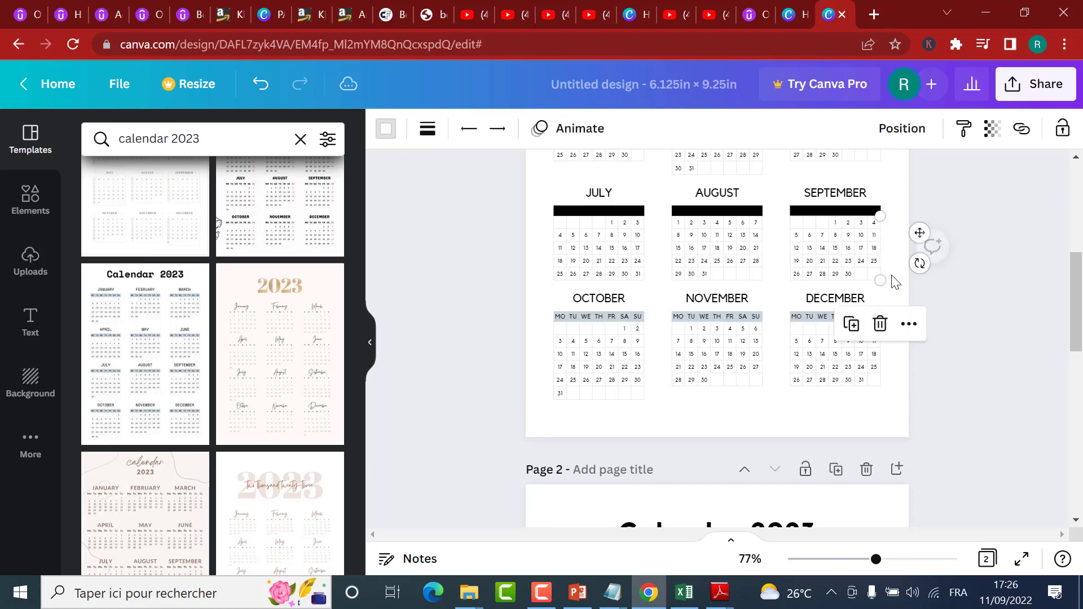
pyautogui.click(993, 305)
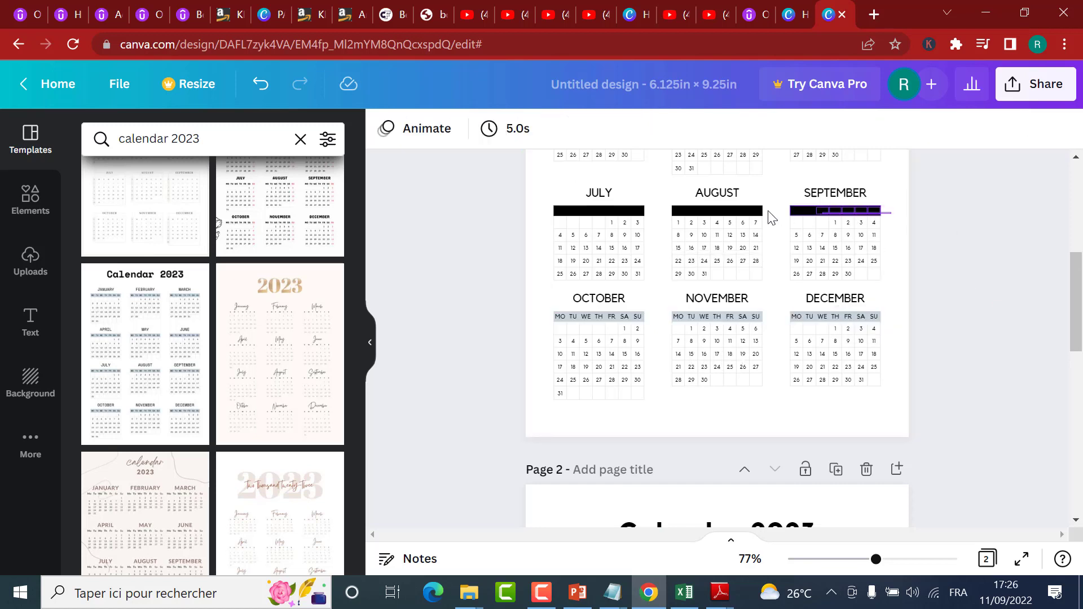
pyautogui.click(552, 218)
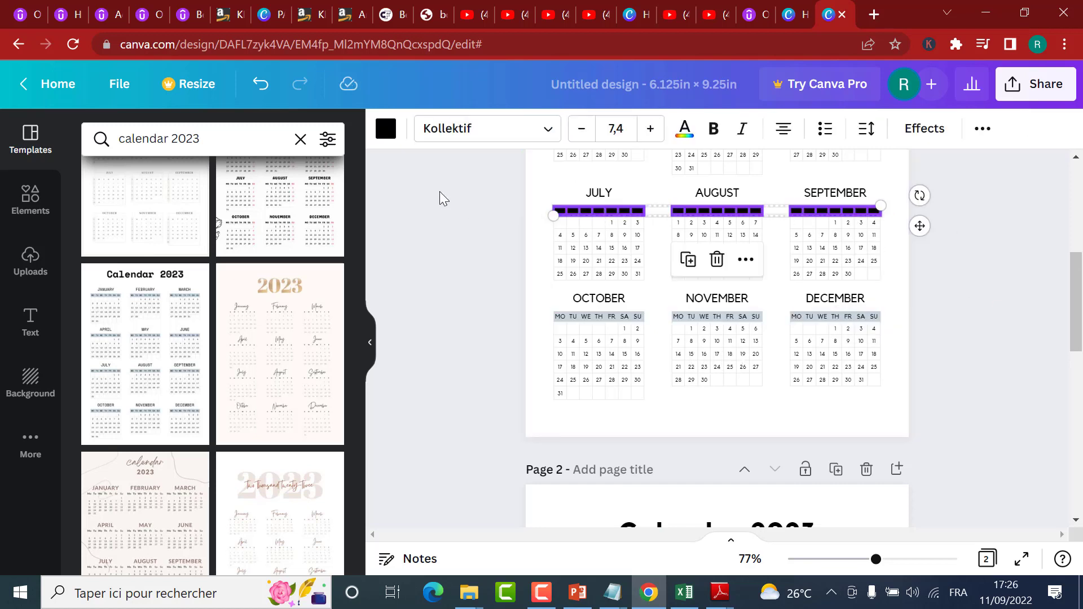
pyautogui.click(385, 128)
pyautogui.click(179, 218)
pyautogui.scroll(6, 976, 232)
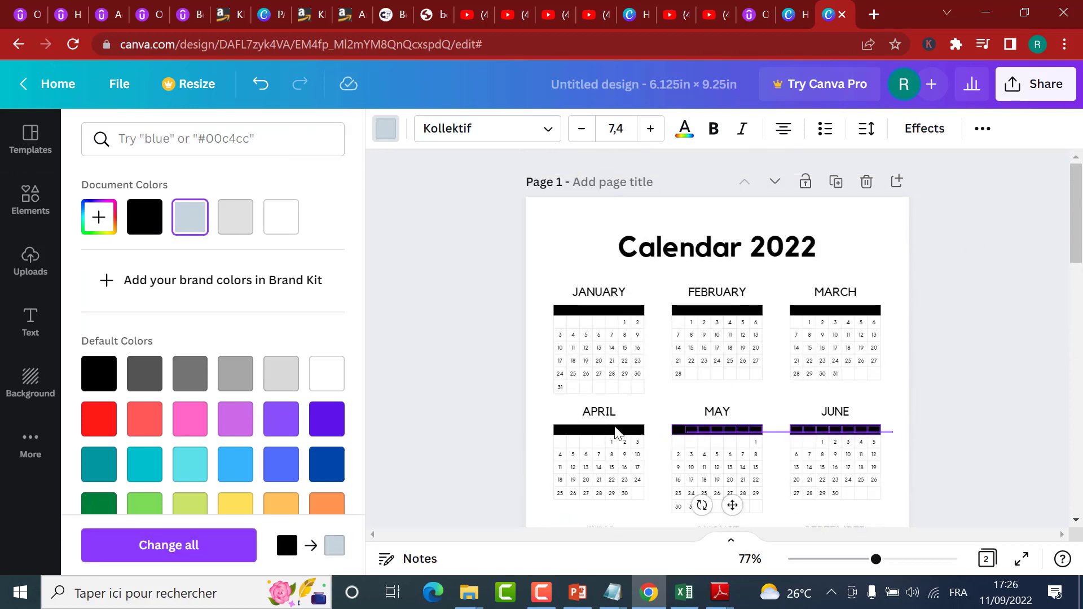
# Step: Undo the last weekday bar recolour on page 1
pyautogui.click(541, 426)
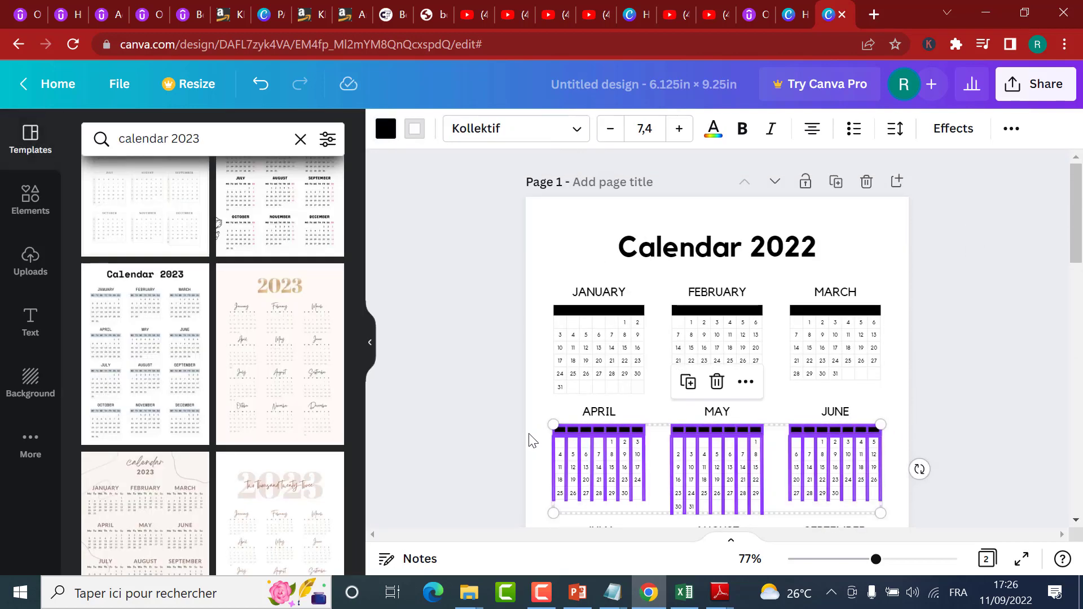
pyautogui.click(547, 402)
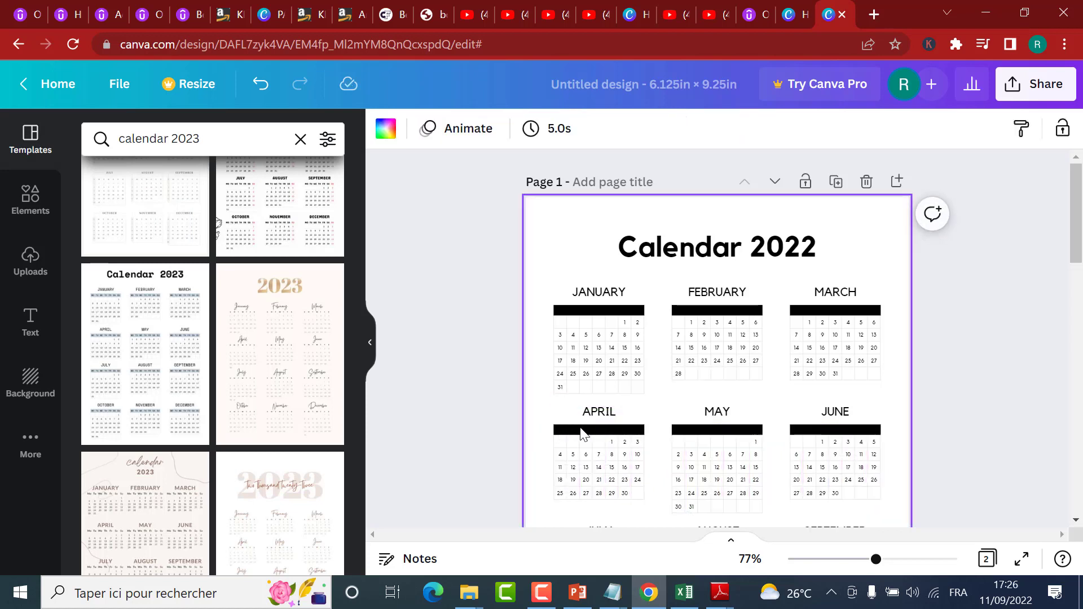
pyautogui.click(812, 432)
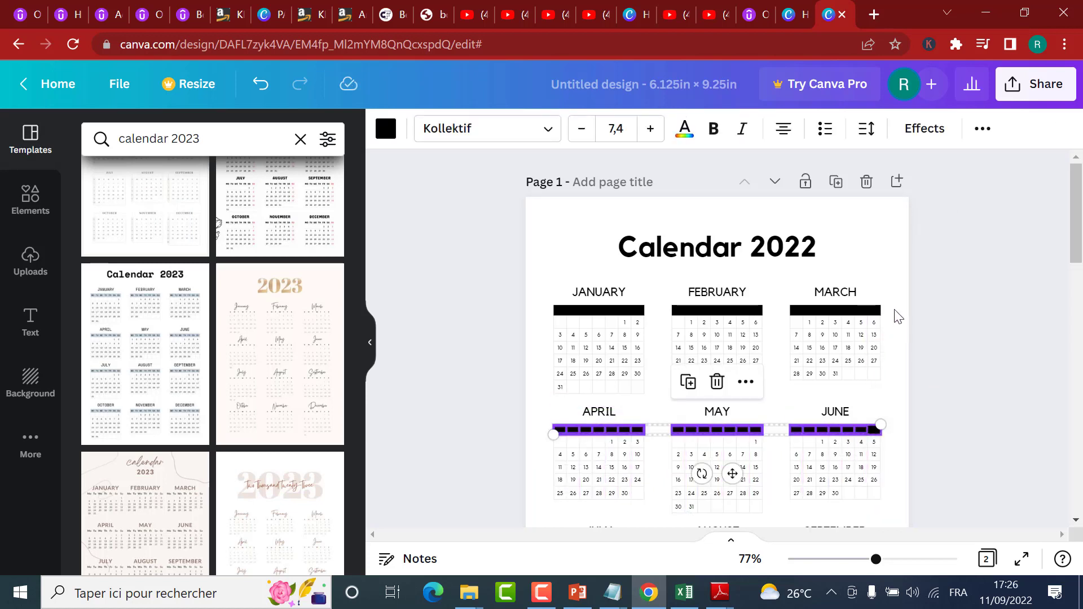
pyautogui.click(865, 316)
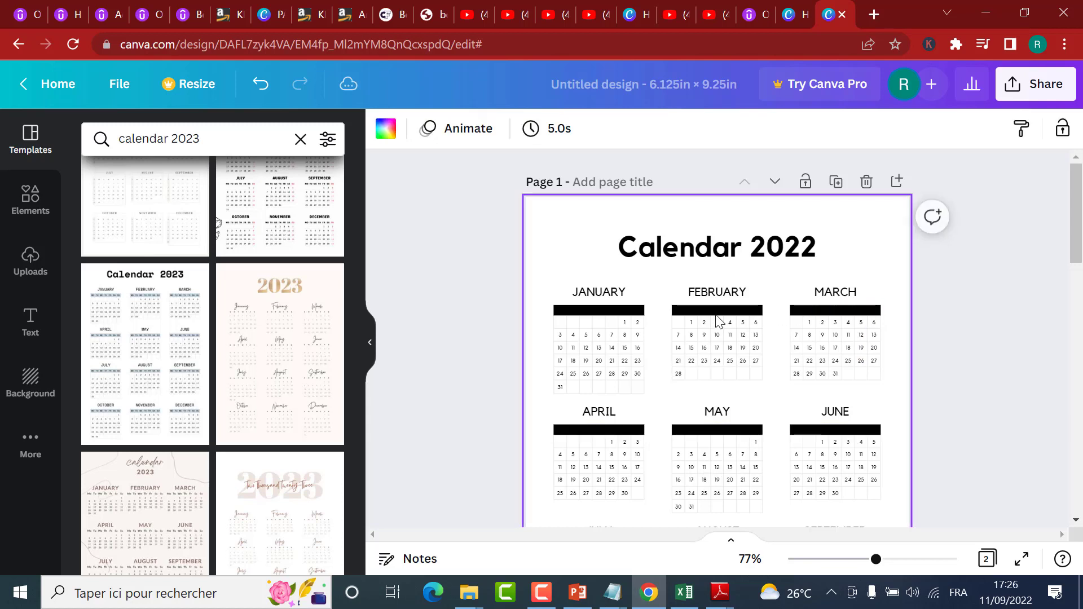
pyautogui.click(259, 84)
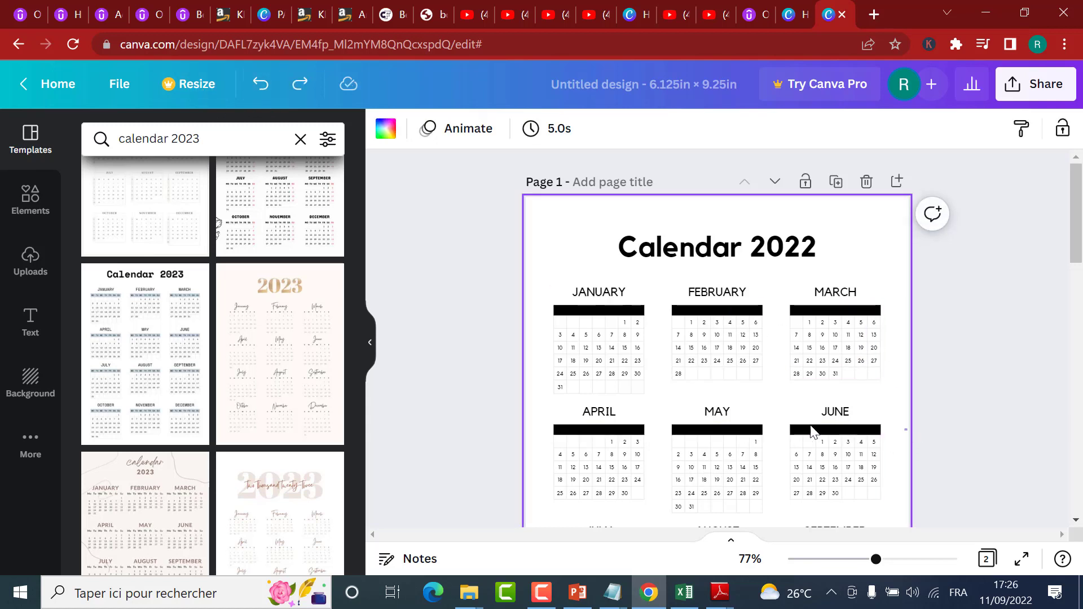
# Step: Recolour the weekday bars of April, May and June on page 1 to the grey-blue document colour
pyautogui.click(558, 430)
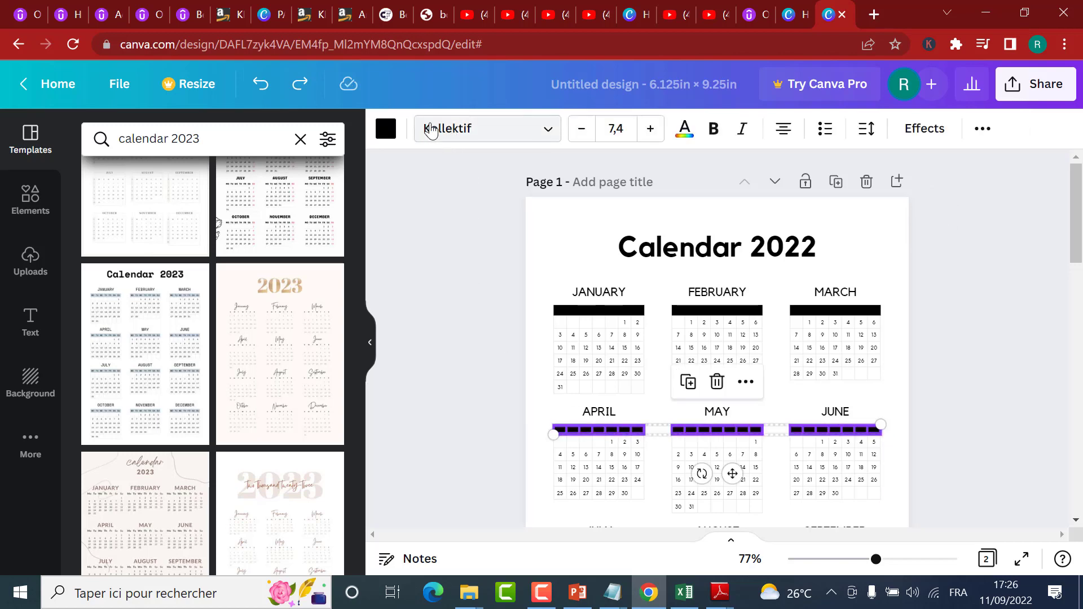
pyautogui.click(386, 128)
pyautogui.click(190, 217)
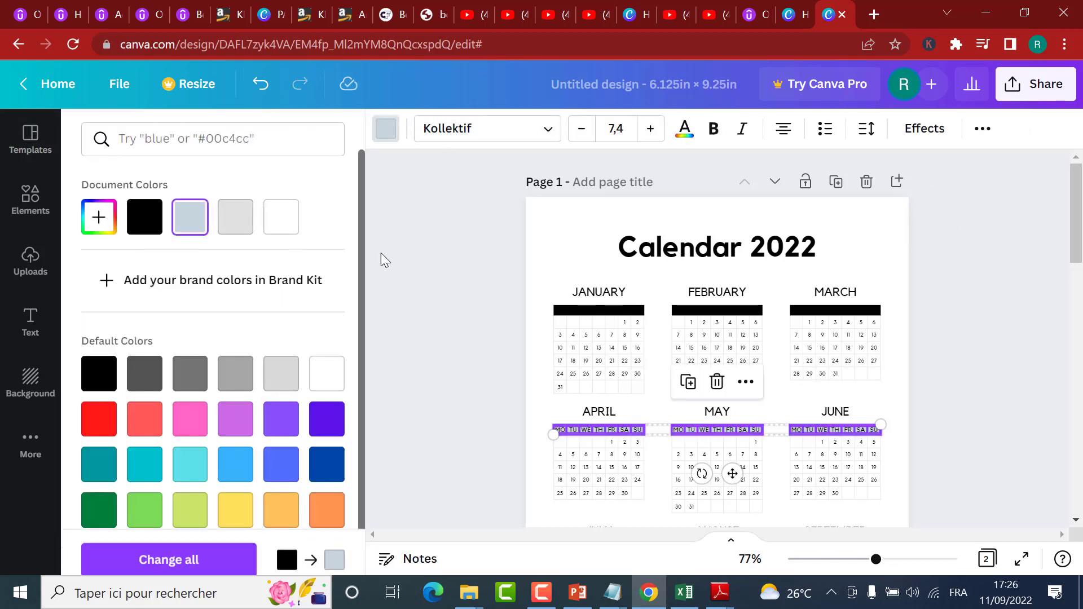
# Step: Recolour the weekday bars of January, February and March on page 1 to the grey-blue document colour
pyautogui.moveTo(901, 315); pyautogui.dragTo(542, 319)
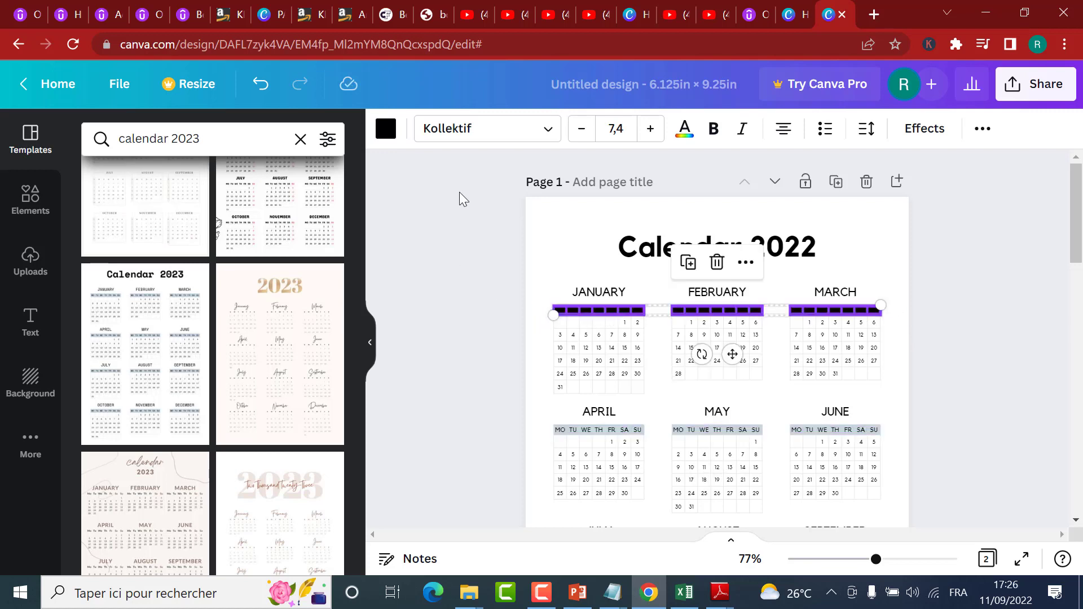
pyautogui.click(380, 135)
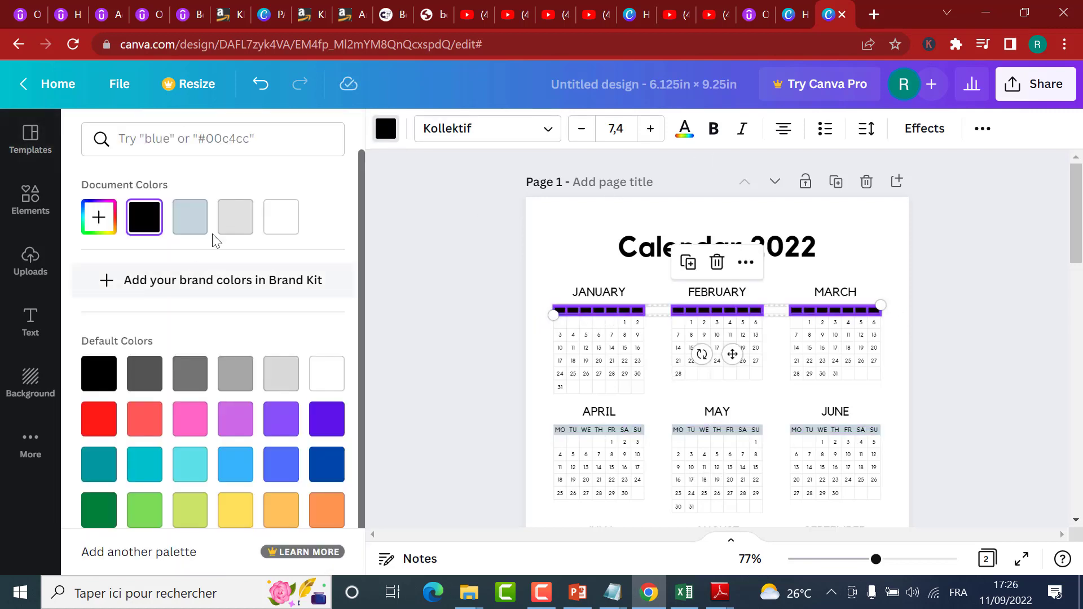
pyautogui.click(195, 228)
pyautogui.click(903, 334)
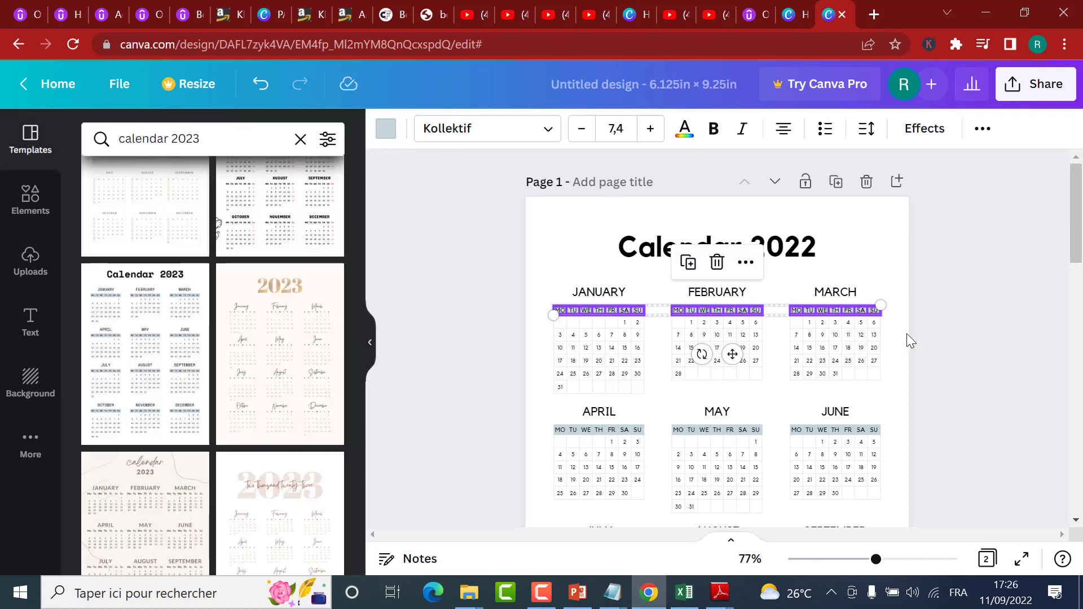
pyautogui.click(895, 235)
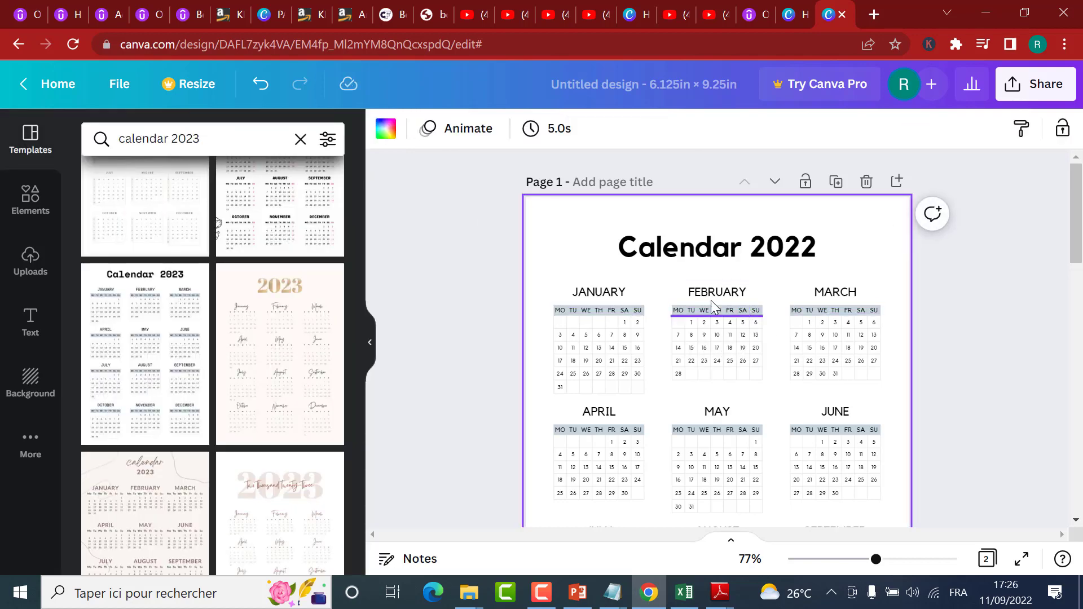
# Step: Delete the Calendar 2023 page and put a duplicate of the Calendar 2022 page in its place as page 2
pyautogui.scroll(-10, 654, 309)
pyautogui.scroll(3, 928, 367)
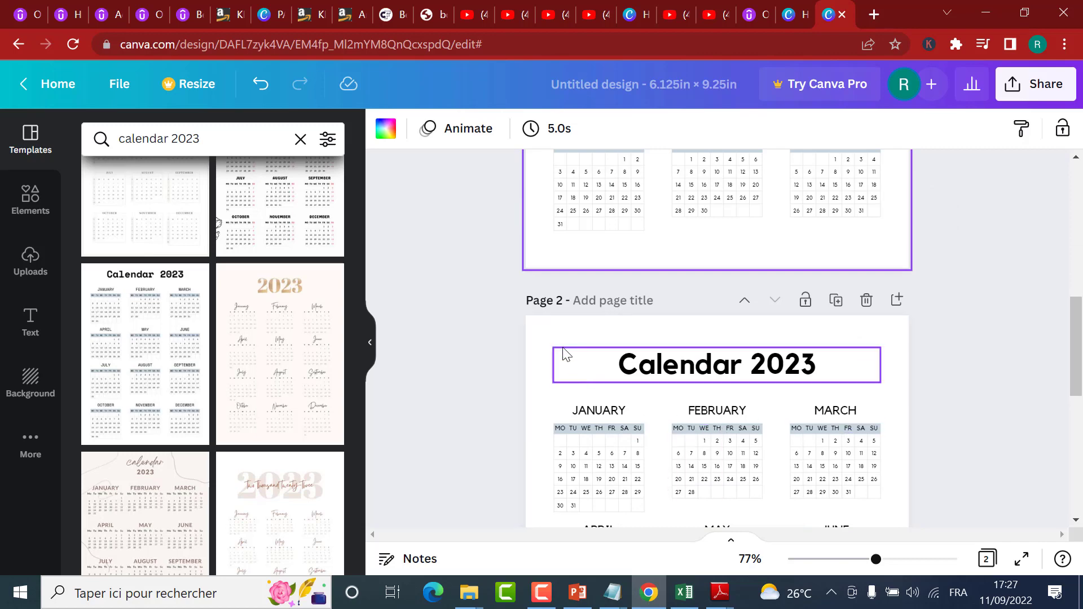
pyautogui.click(564, 356)
pyautogui.click(546, 334)
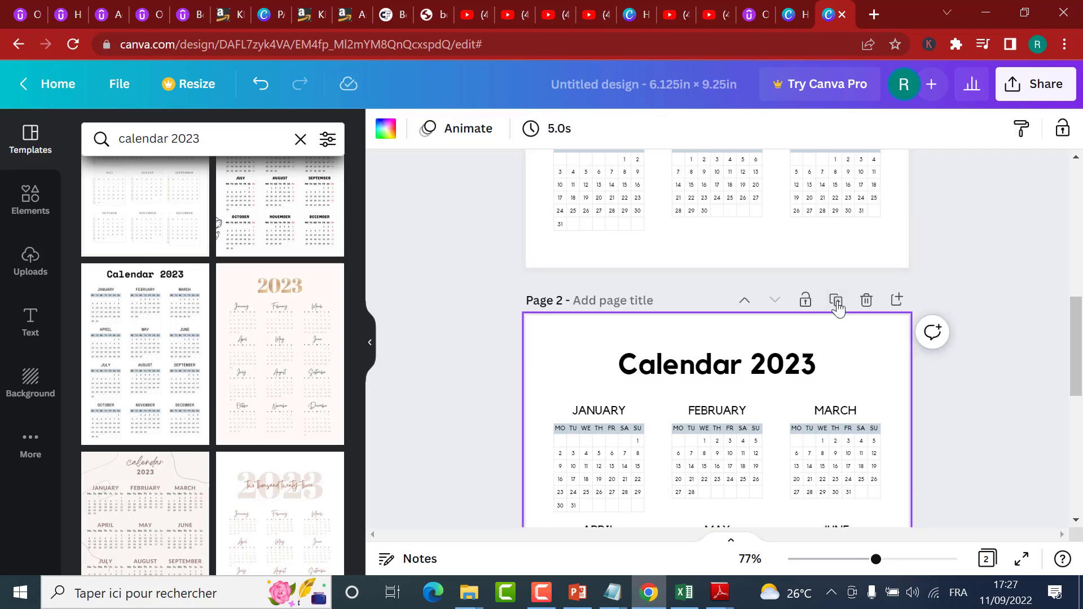
pyautogui.click(871, 301)
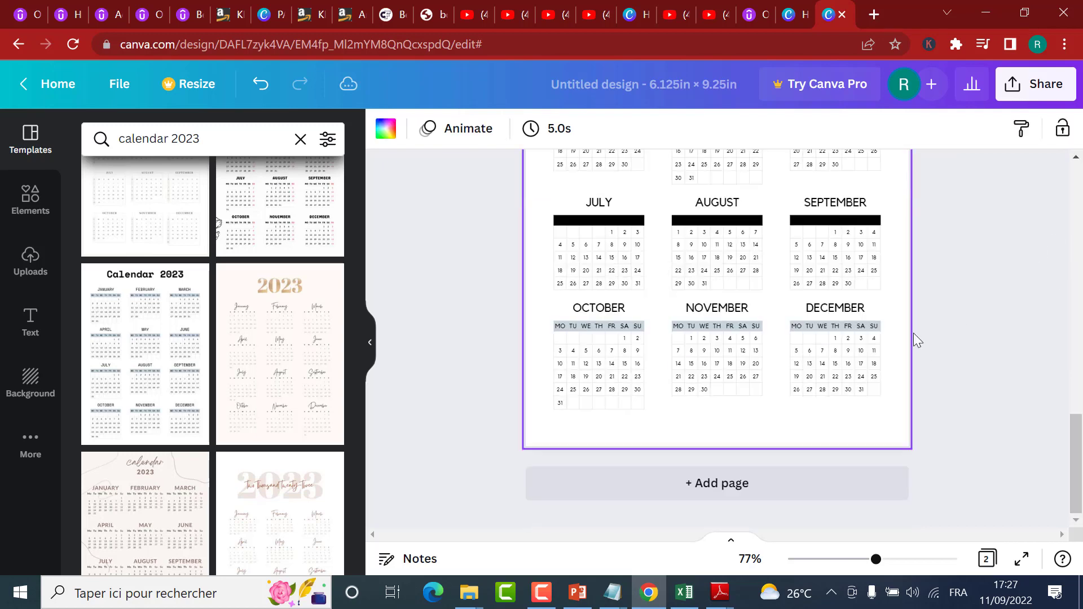
pyautogui.scroll(3, 846, 341)
pyautogui.scroll(-7, 841, 341)
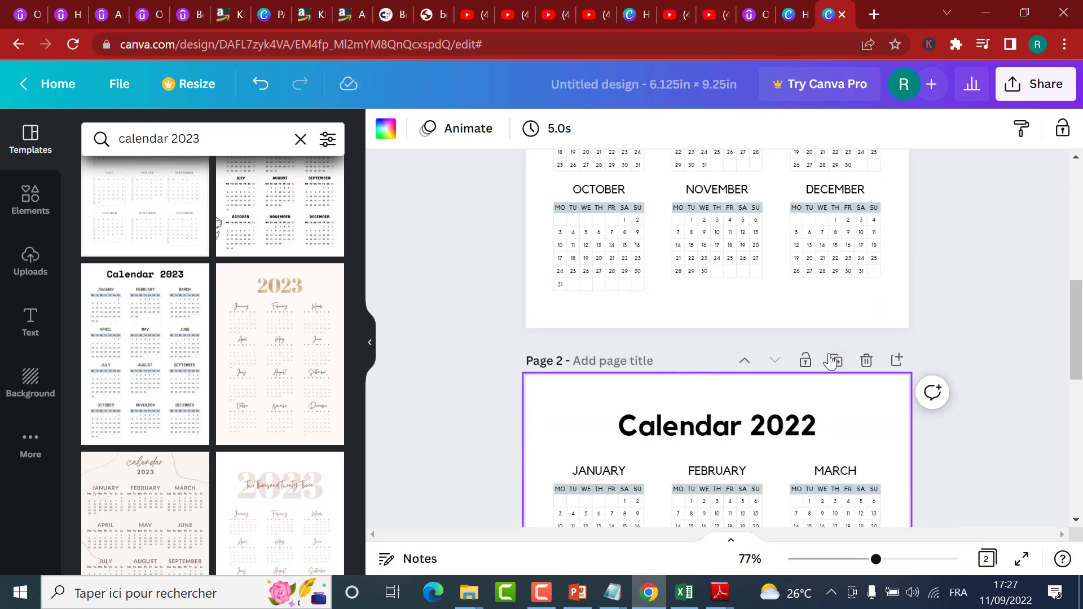
# Step: Change the title of the duplicated calendar on page 2 to "Calendar 2023"
pyautogui.click(795, 434)
pyautogui.click(817, 427)
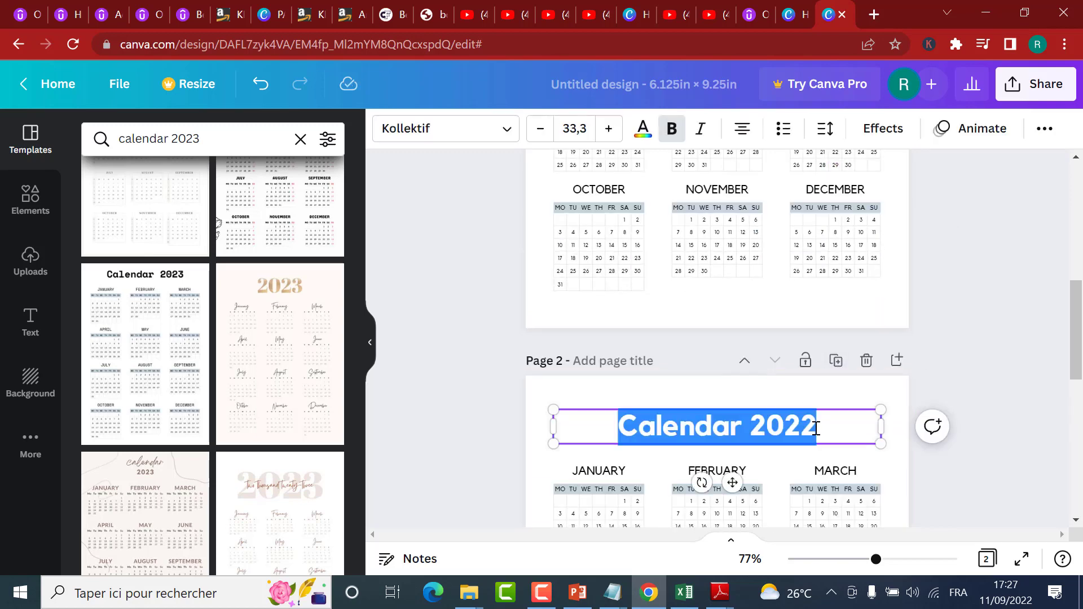
pyautogui.click(832, 427)
pyautogui.press('BackSpace')
pyautogui.write('3')
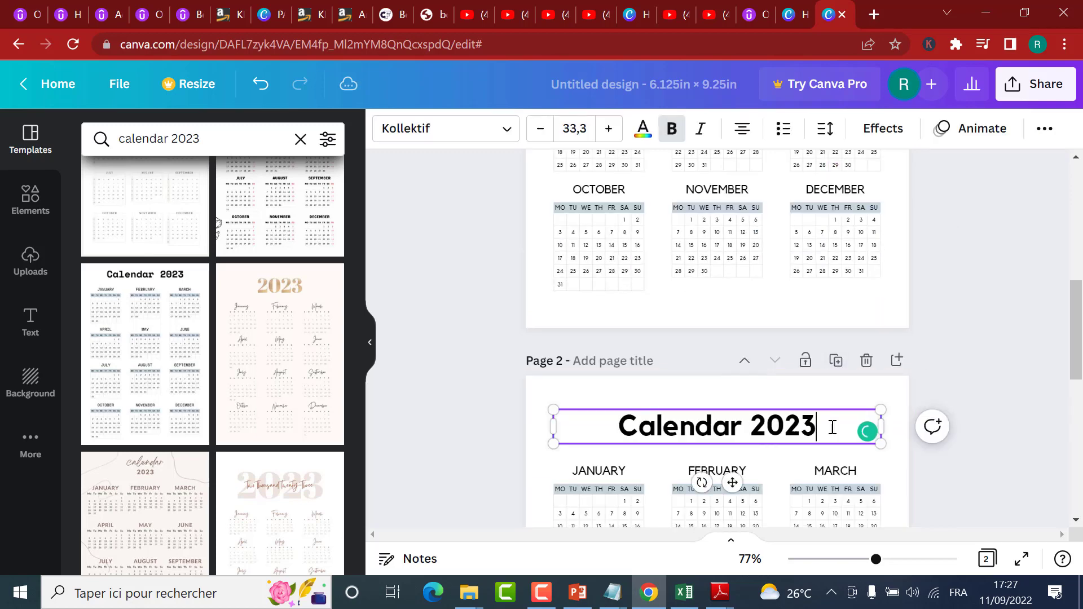
pyautogui.click(971, 262)
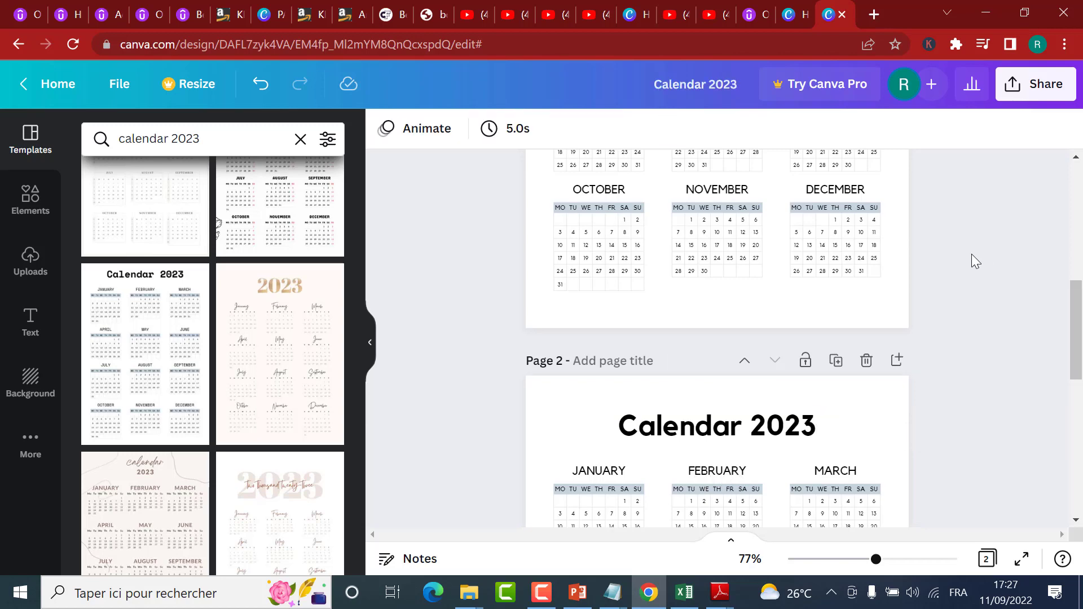
# Step: Recolour the black weekday bars of July, August and September on page 1 to the grey-blue document colour
pyautogui.moveTo(1076, 311); pyautogui.dragTo(1077, 229)
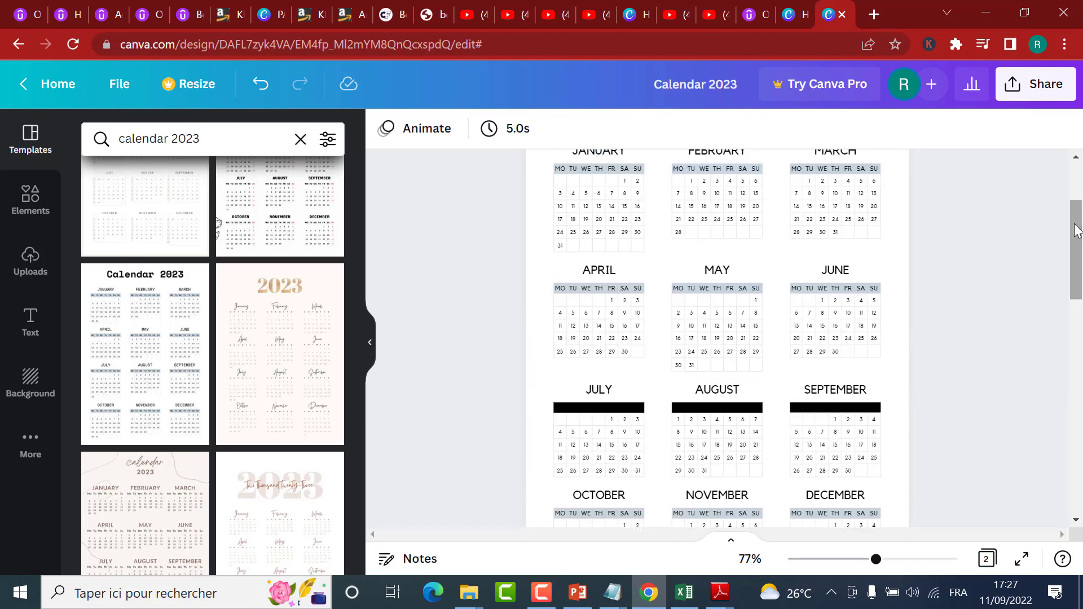
pyautogui.scroll(3, 912, 228)
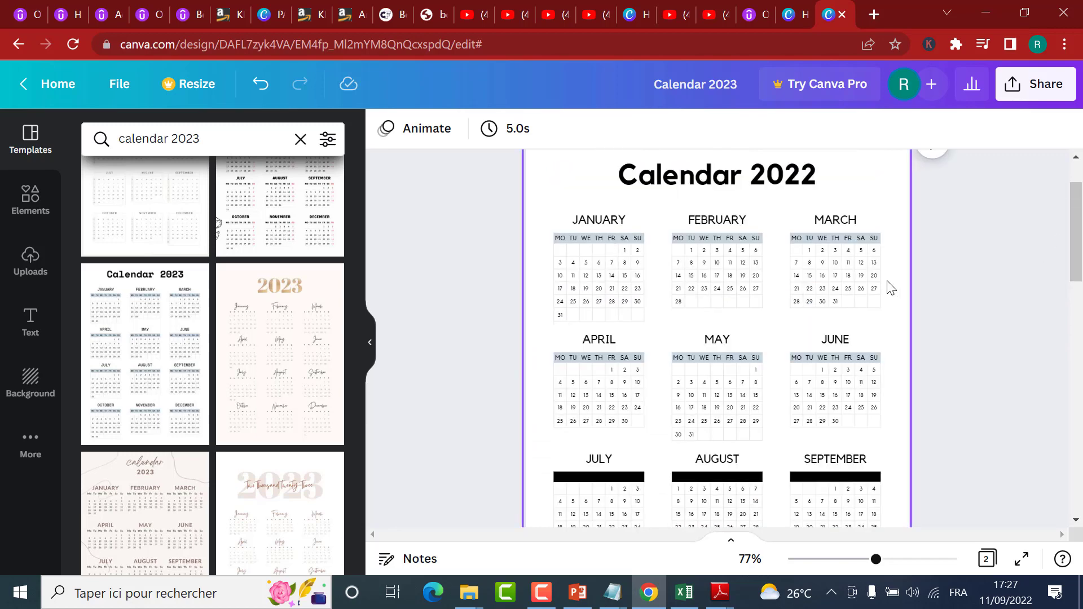
pyautogui.scroll(-3, 912, 226)
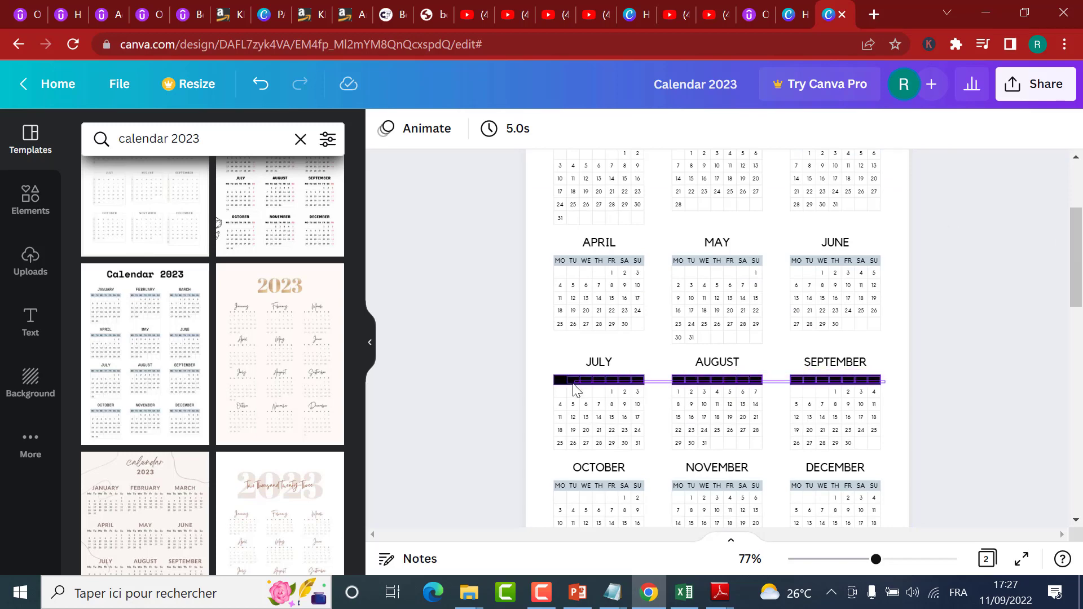
pyautogui.click(555, 382)
pyautogui.click(396, 129)
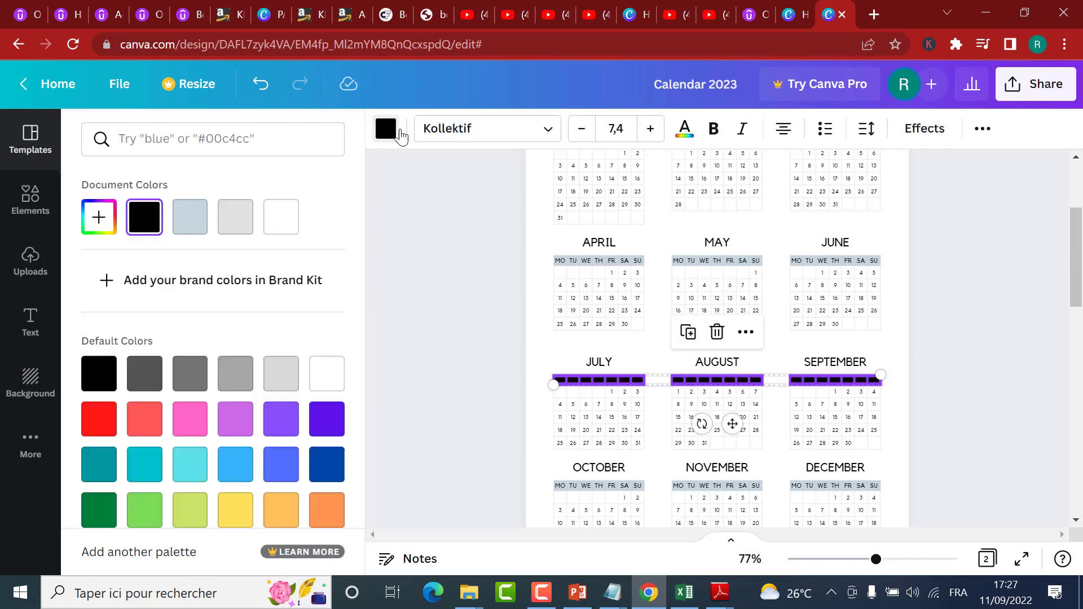
pyautogui.click(183, 219)
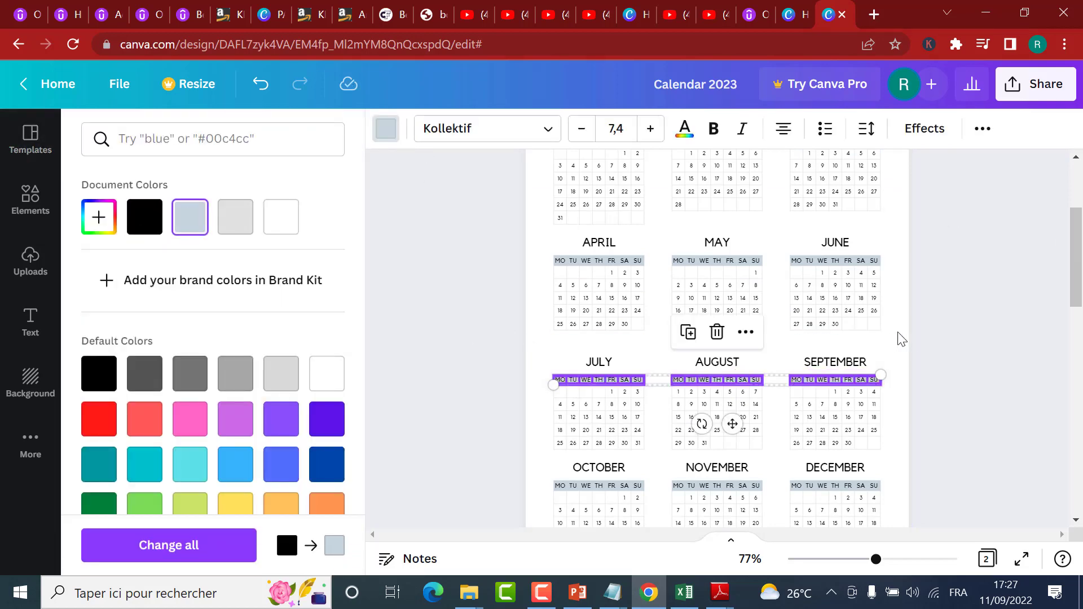
pyautogui.click(898, 333)
# Step: Recolour the black weekday bars of July, August and September on page 2 to the grey-blue document colour
pyautogui.scroll(-7, 898, 333)
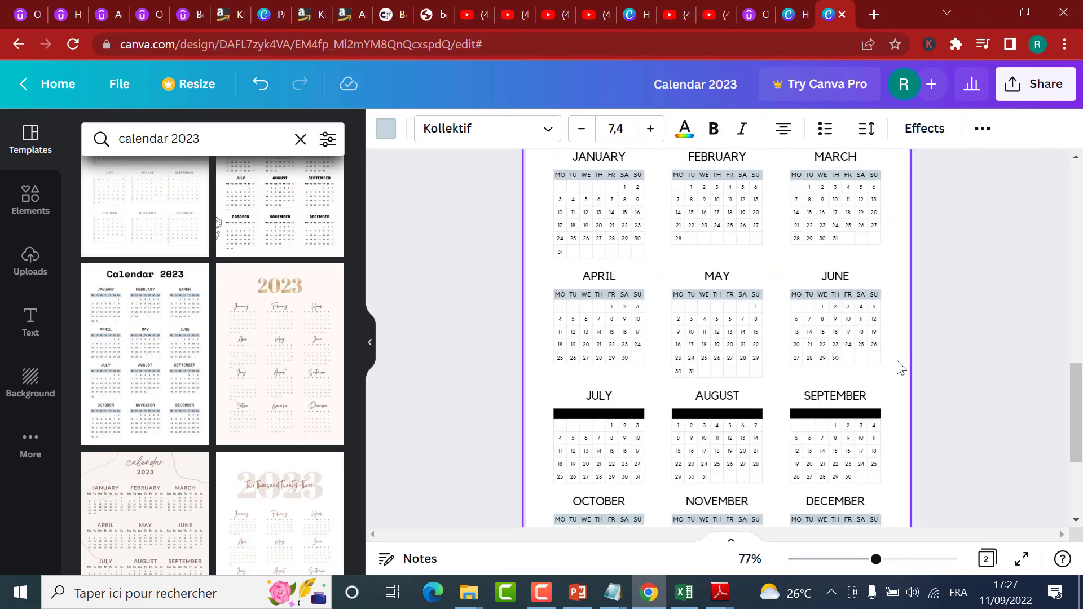
pyautogui.click(548, 422)
pyautogui.click(389, 125)
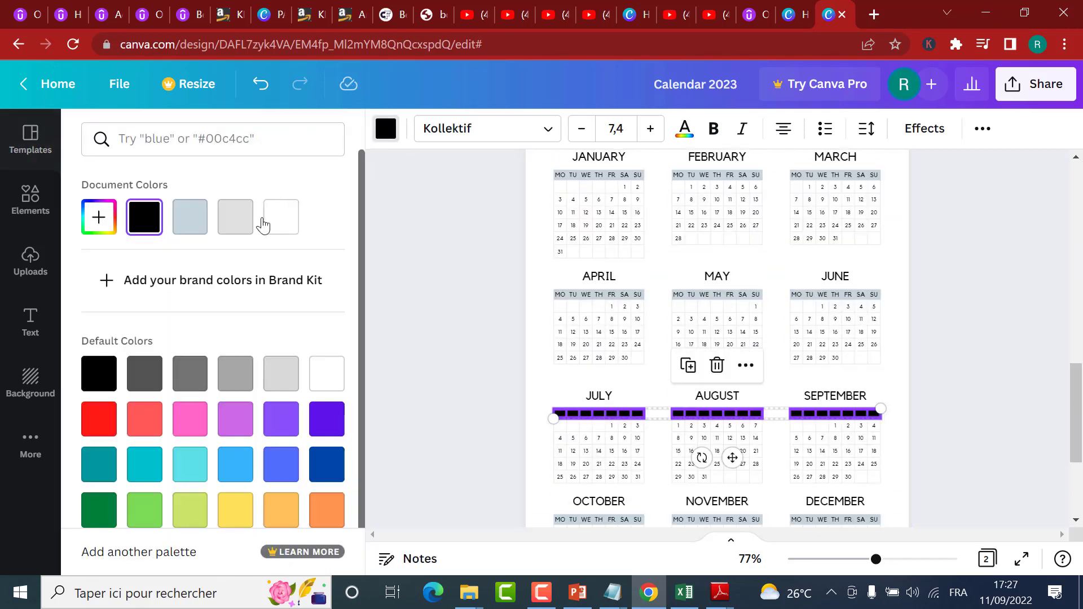
pyautogui.click(183, 218)
pyautogui.click(904, 358)
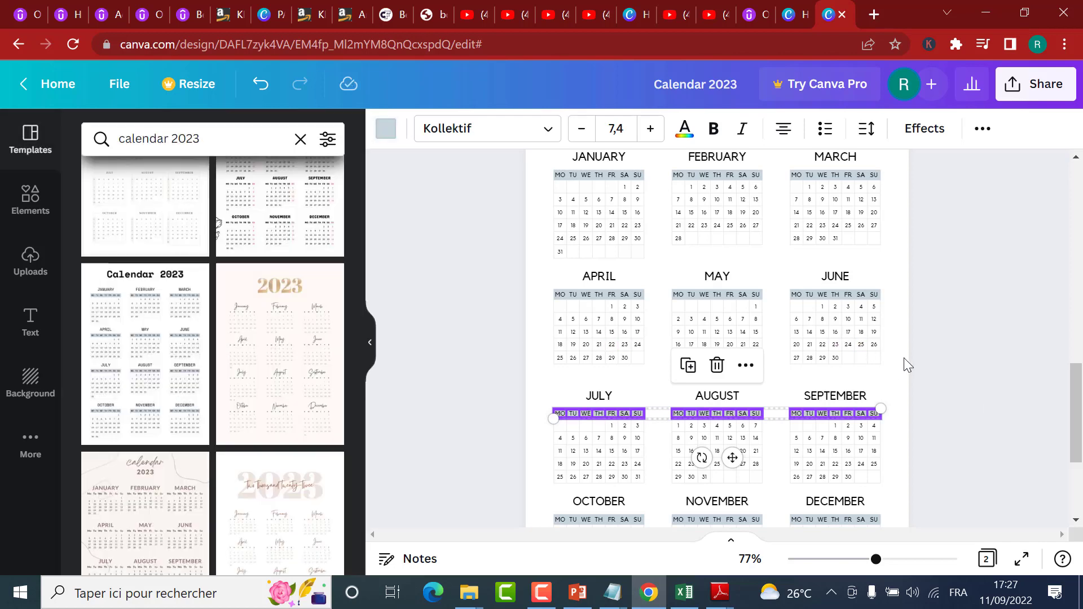
# Step: Add a blank page between the 2022 and 2023 calendars and check the page order in the grid view
pyautogui.scroll(6, 904, 355)
pyautogui.scroll(-1, 902, 353)
pyautogui.scroll(6, 908, 293)
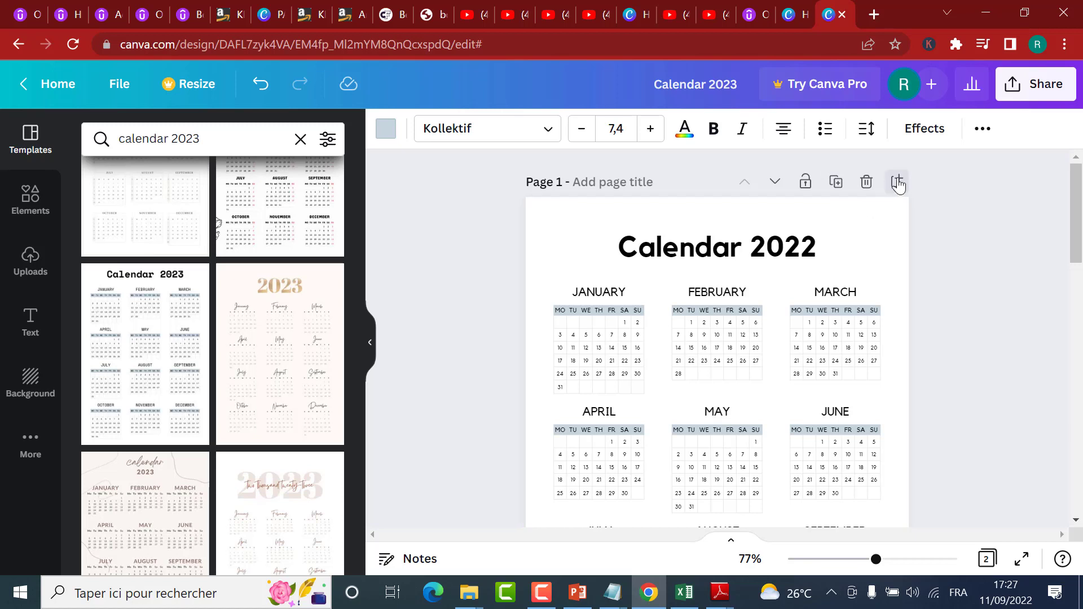
pyautogui.click(897, 181)
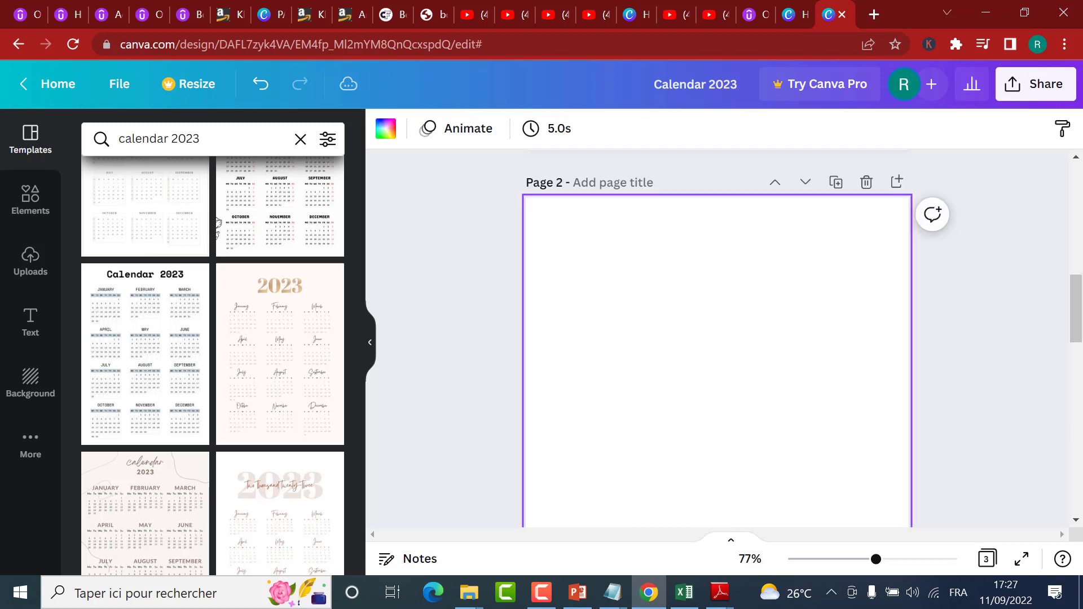
pyautogui.click(987, 559)
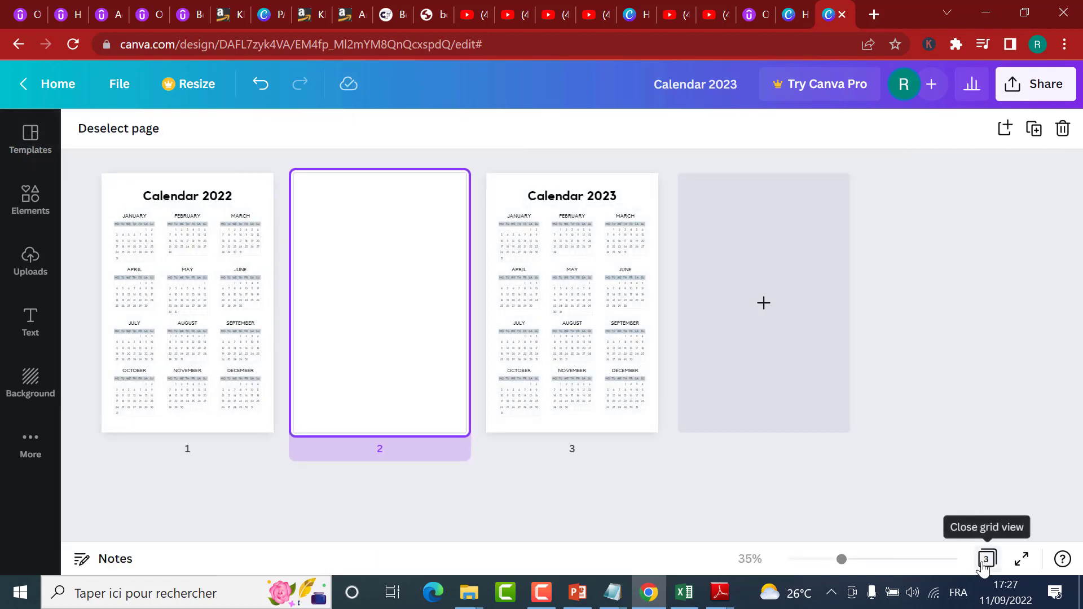
pyautogui.click(986, 559)
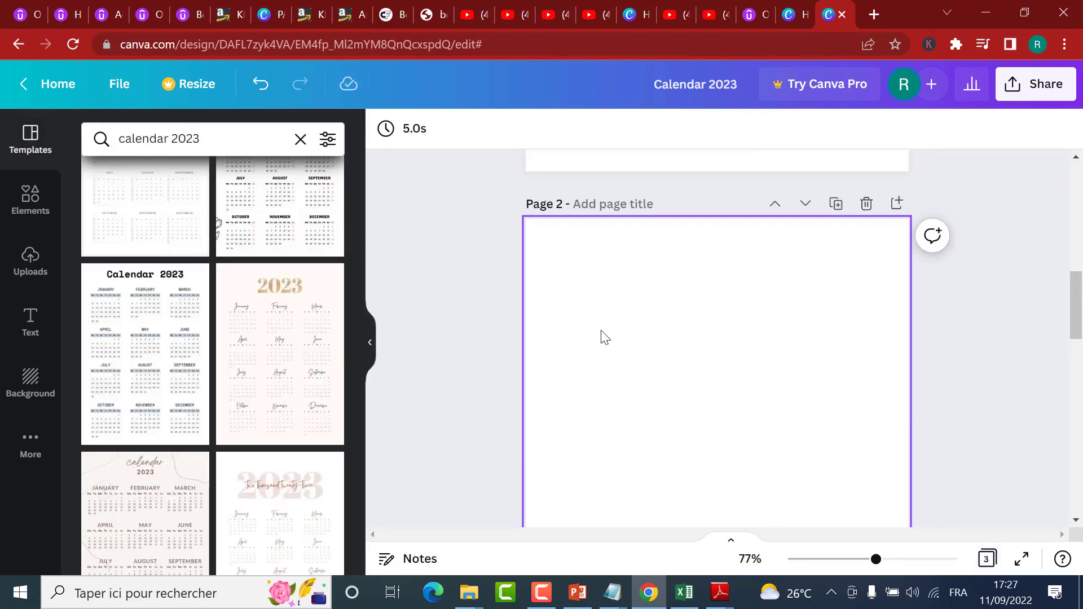
# Step: Search the templates for "weekly planner" and browse the designs for the blank page 2
pyautogui.click(599, 295)
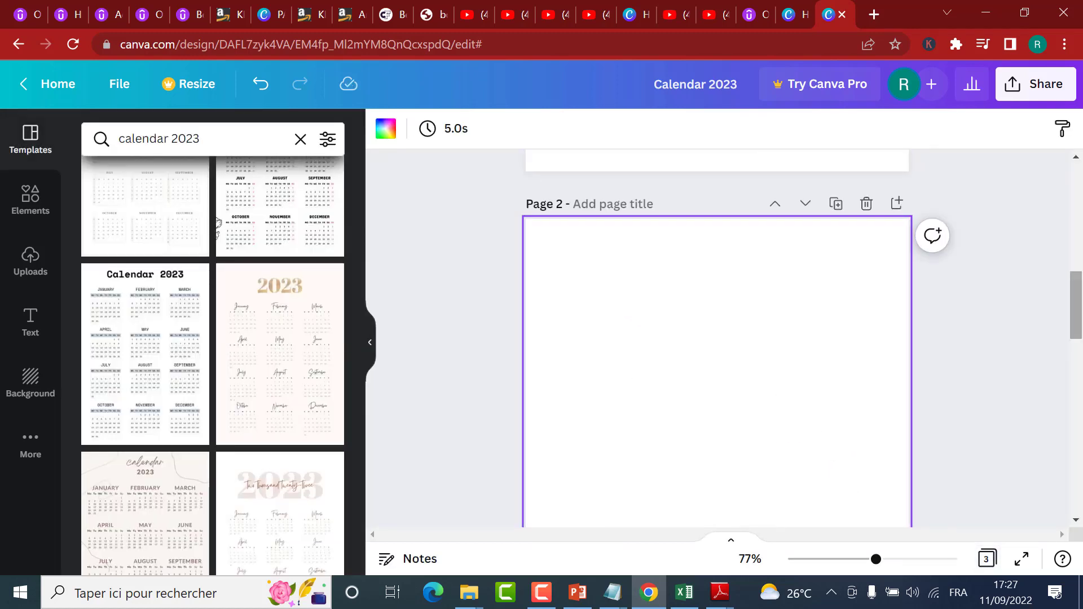
pyautogui.click(31, 158)
pyautogui.click(160, 141)
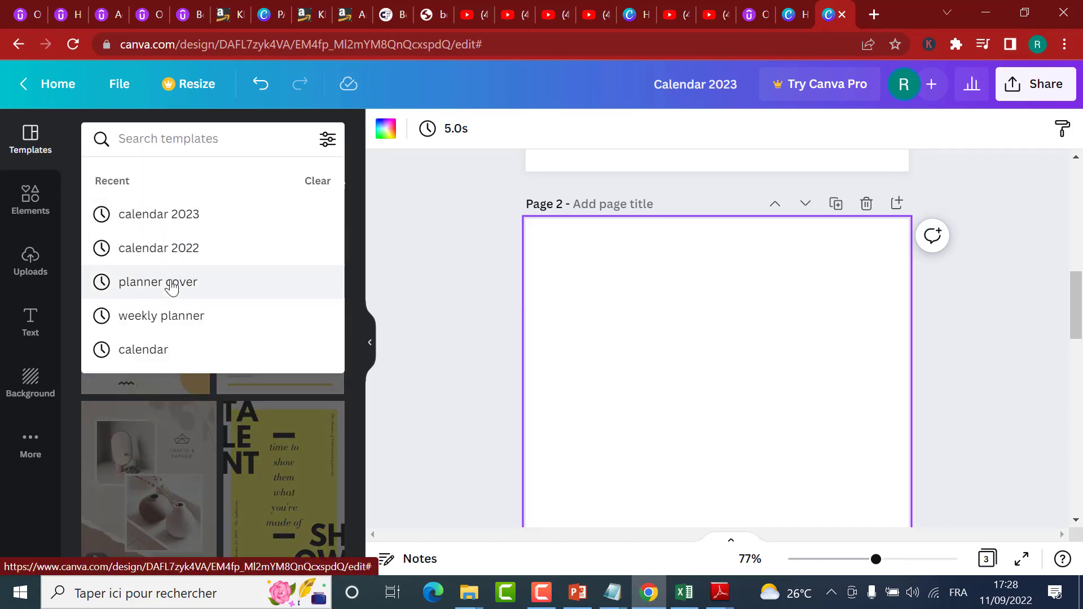
pyautogui.click(167, 315)
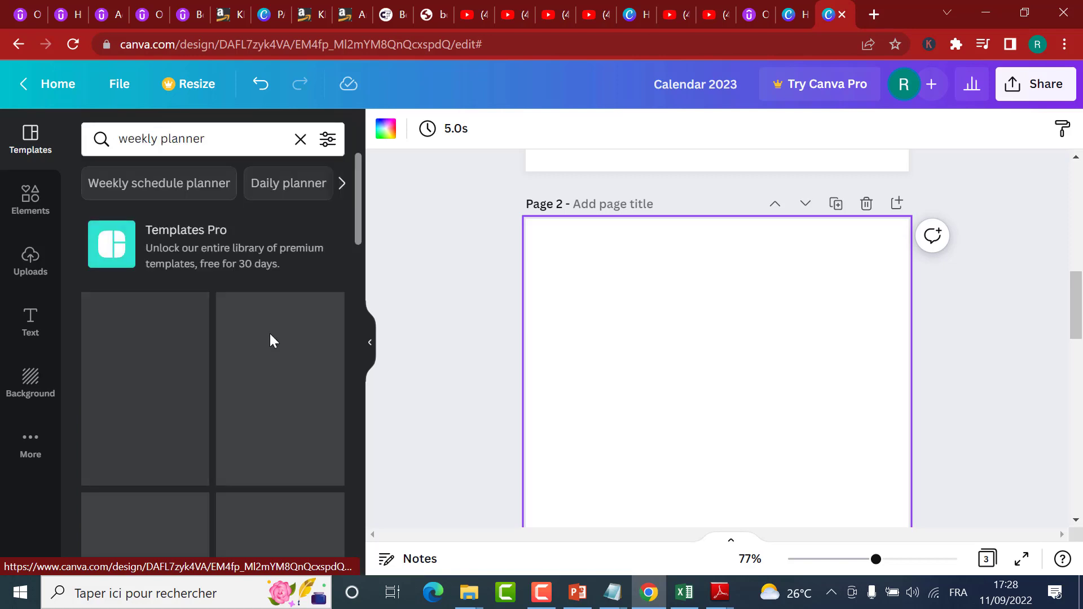
pyautogui.scroll(-3, 265, 347)
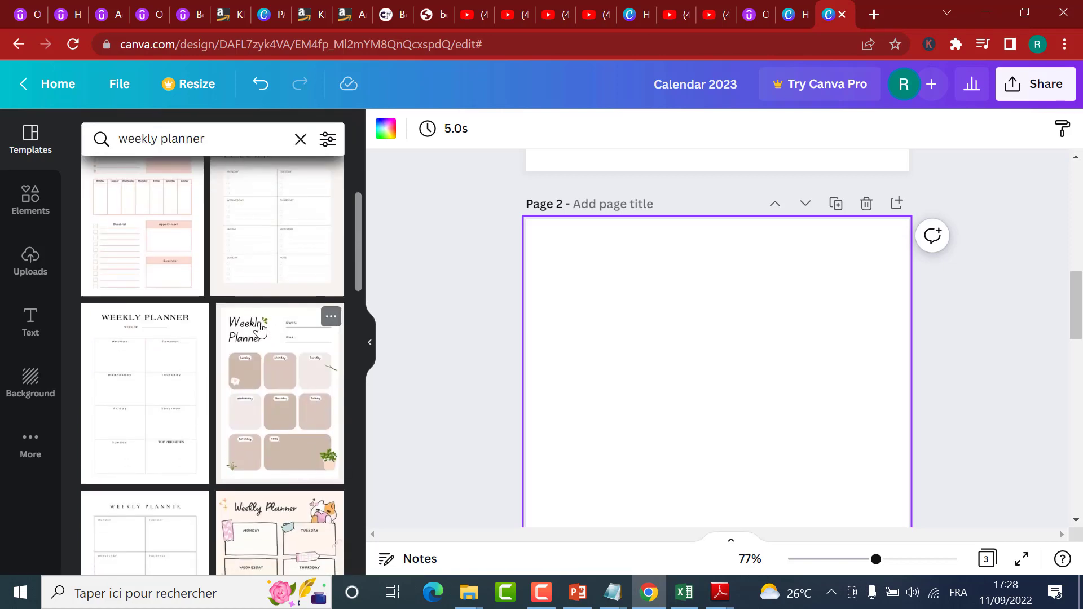
pyautogui.scroll(-3, 252, 310)
pyautogui.scroll(-3, 253, 310)
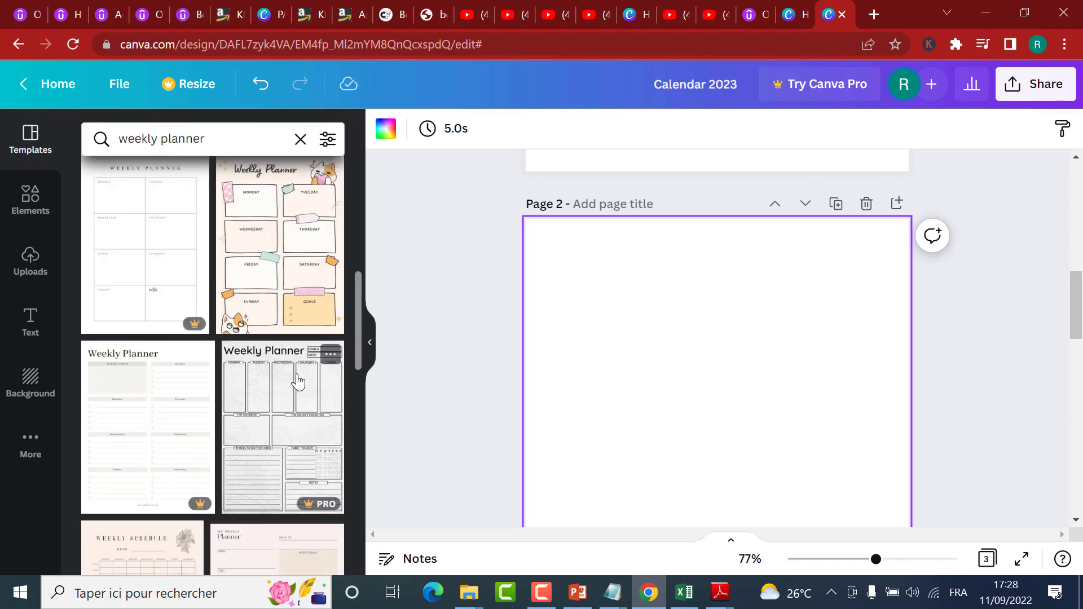
pyautogui.scroll(10, 288, 361)
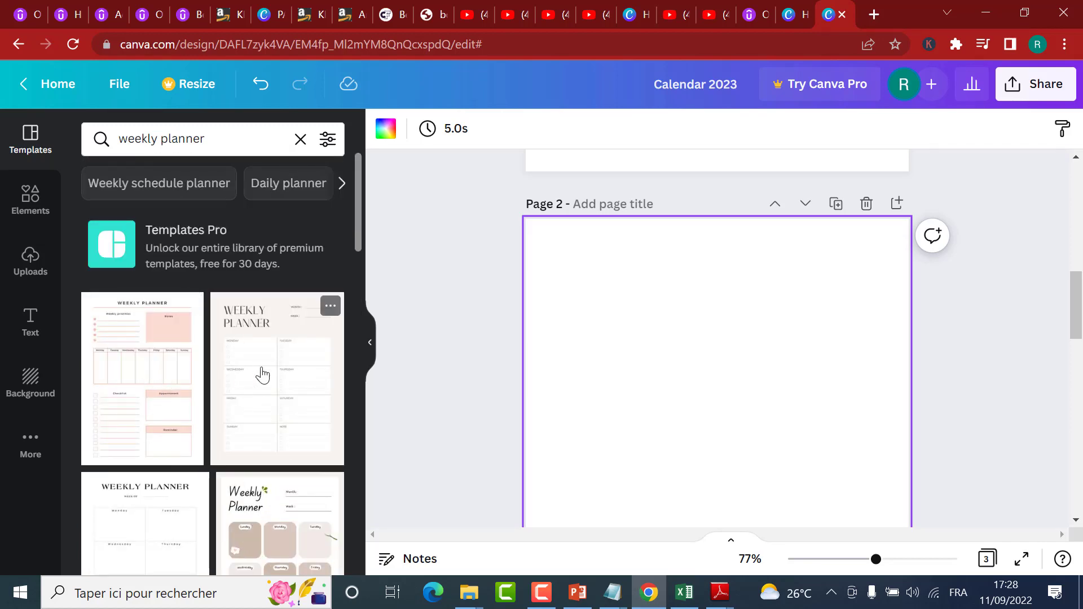
# Step: Apply the grey Weekly Planner template with three columns of weekday boxes and a notes box to the blank page 2
pyautogui.scroll(-8, 262, 375)
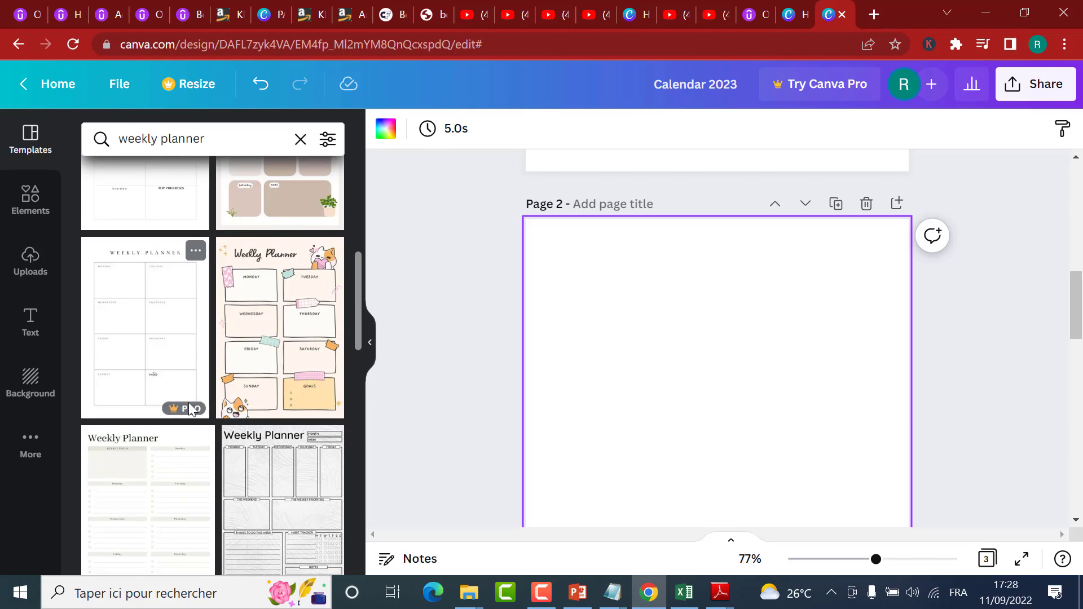
pyautogui.scroll(-5, 317, 514)
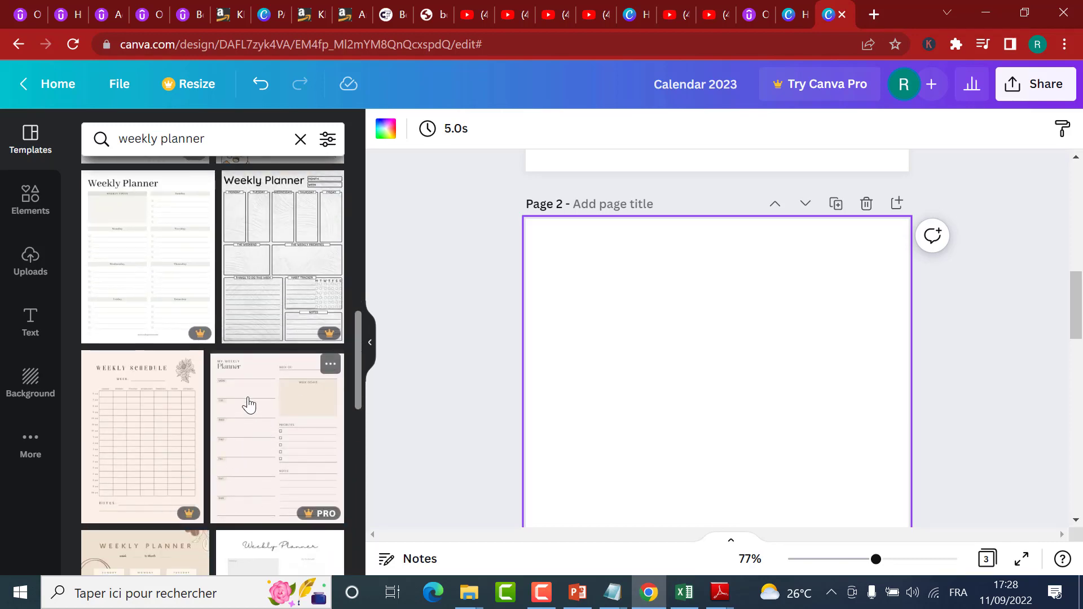
pyautogui.scroll(-5, 248, 405)
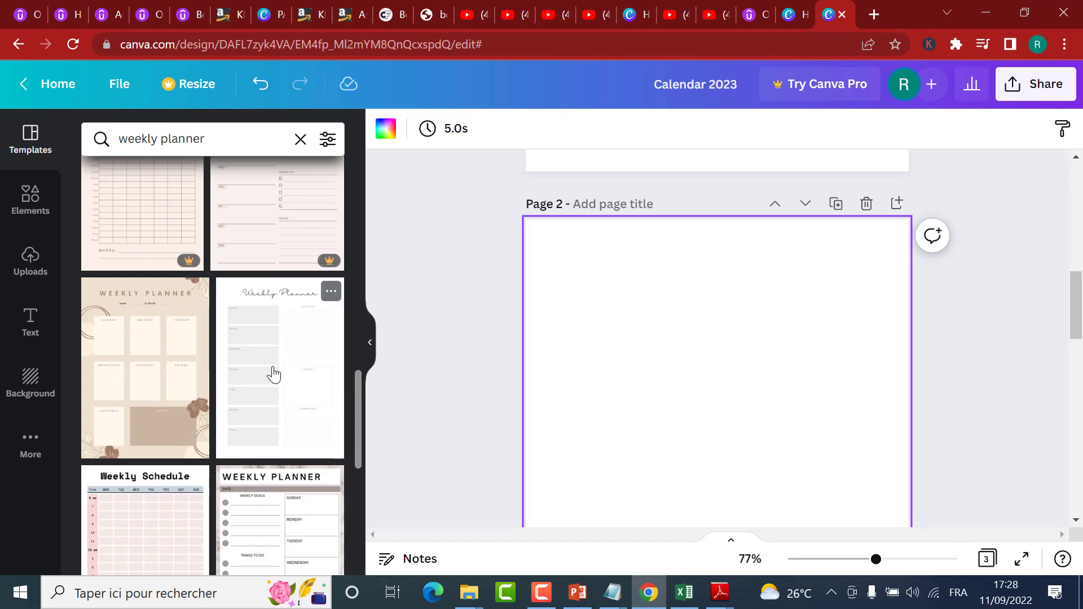
pyautogui.scroll(-6, 274, 379)
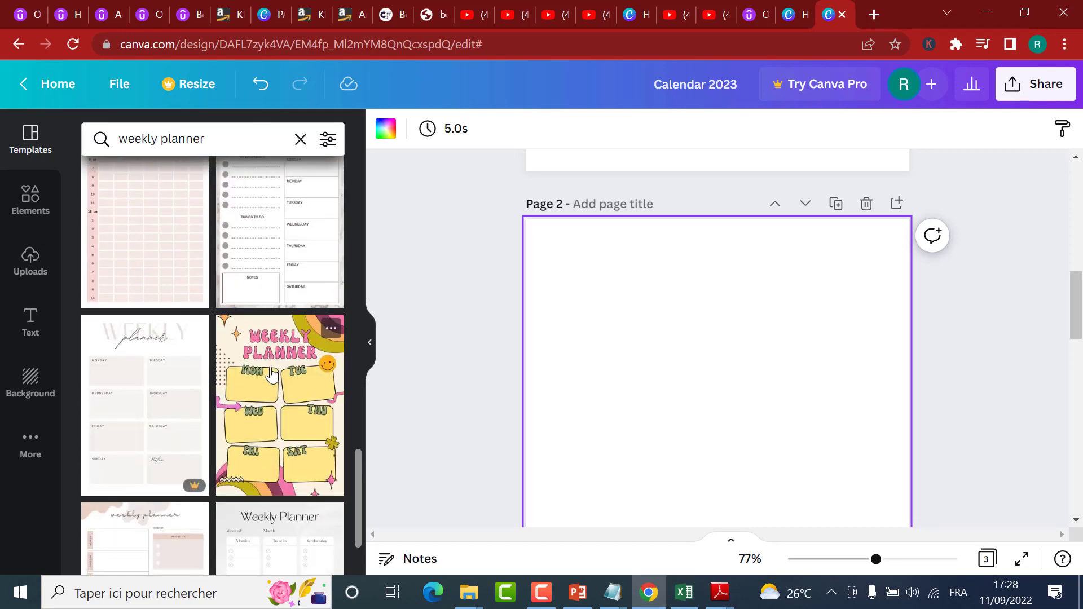
pyautogui.scroll(-3, 271, 374)
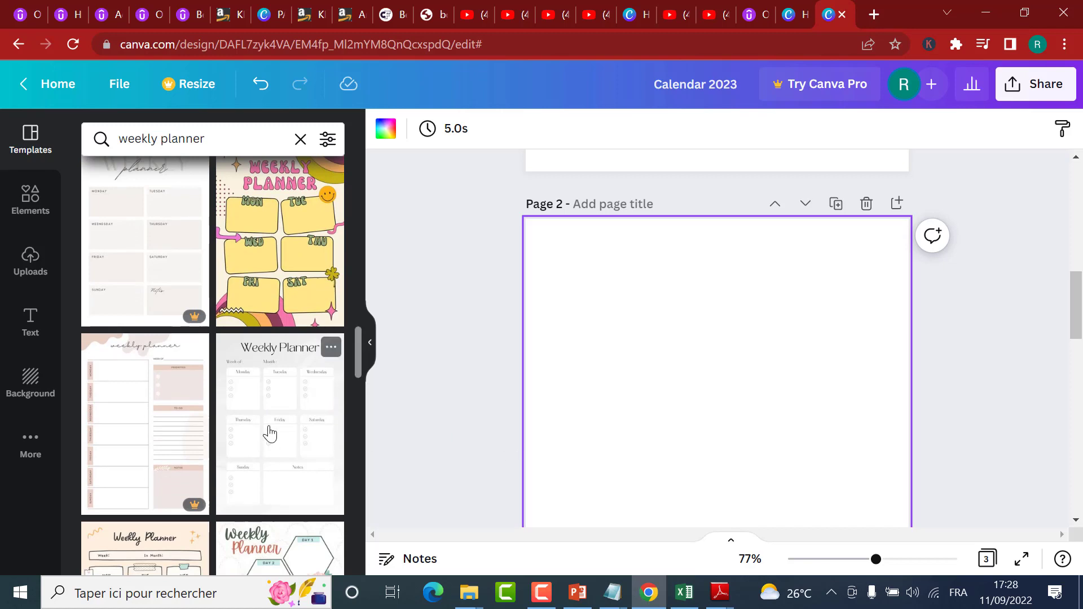
pyautogui.click(270, 433)
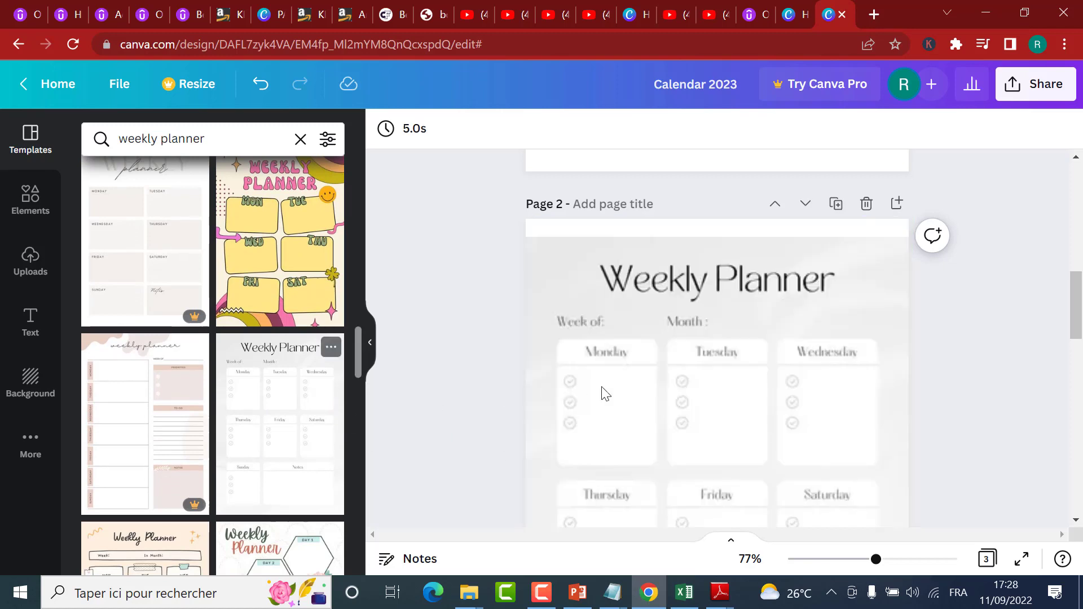
# Step: Remove the grey textured background image from the weekly planner on page 2, leaving the page white
pyautogui.click(683, 375)
pyautogui.scroll(-1, 817, 340)
pyautogui.scroll(1, 584, 282)
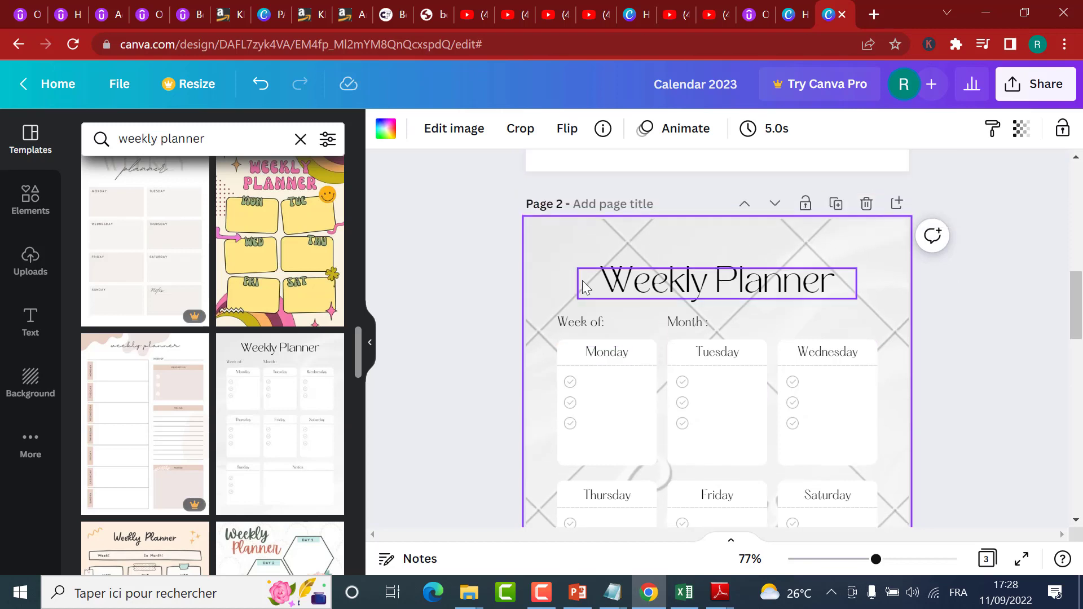
pyautogui.doubleClick(550, 263)
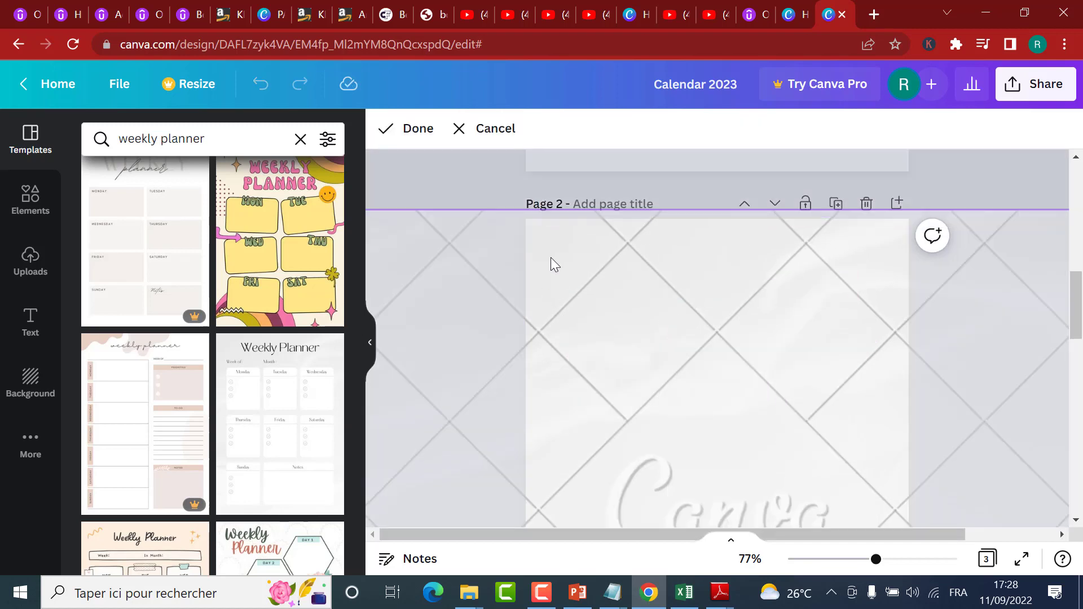
pyautogui.click(505, 146)
pyautogui.scroll(-2, 743, 338)
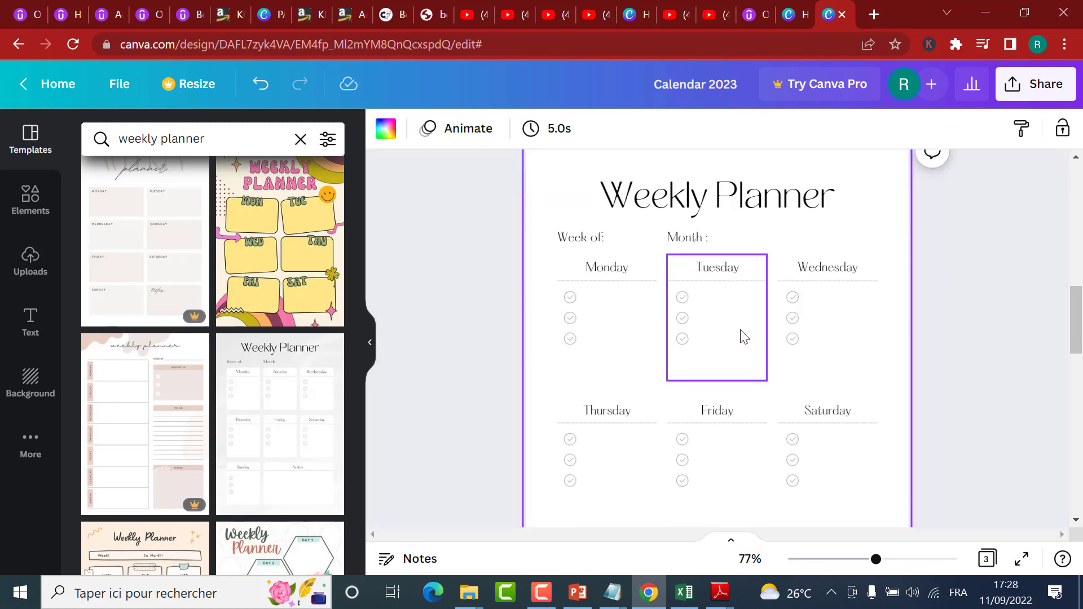
pyautogui.scroll(2, 515, 222)
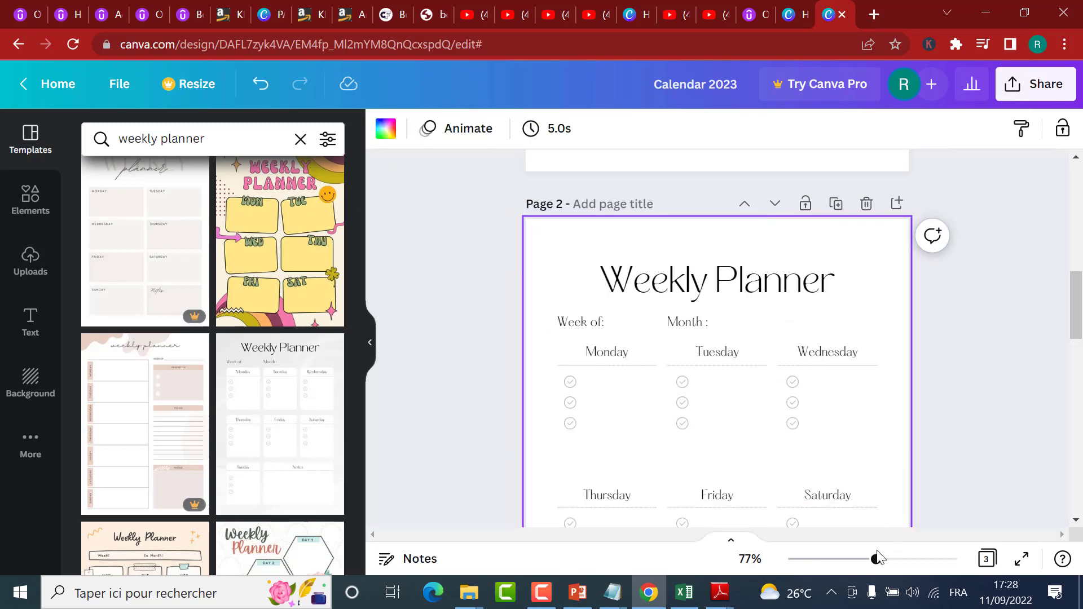
# Step: Select all the weekly planner elements on page 2 together
pyautogui.moveTo(868, 559); pyautogui.dragTo(848, 559)
pyautogui.scroll(-3, 787, 358)
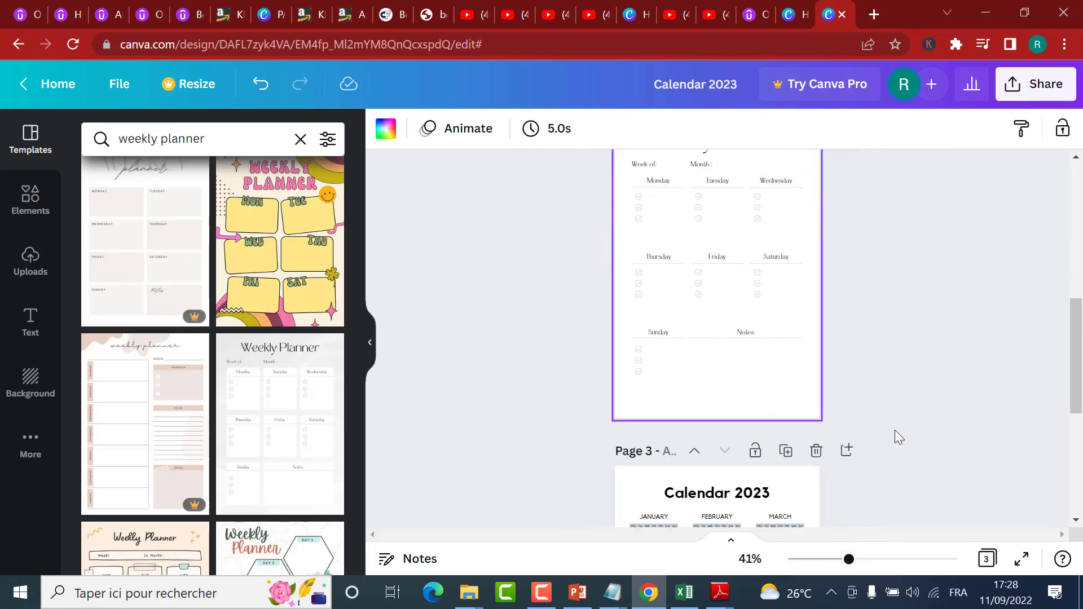
pyautogui.moveTo(889, 416); pyautogui.dragTo(519, 116)
pyautogui.moveTo(1078, 367); pyautogui.dragTo(1078, 339)
pyautogui.click(912, 341)
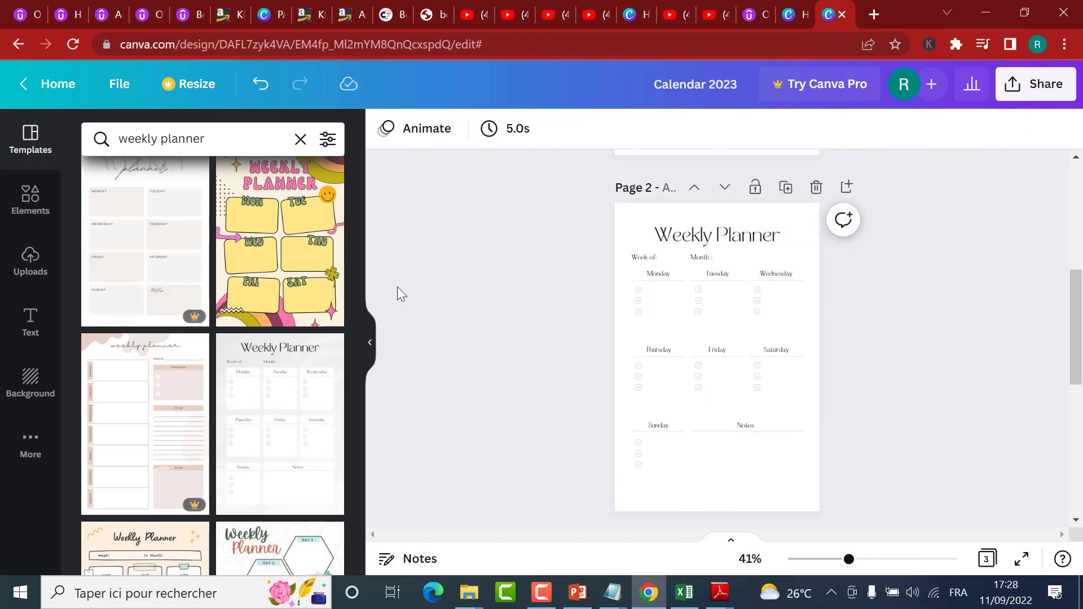
pyautogui.moveTo(580, 200); pyautogui.dragTo(892, 499)
# Step: Try black and grey fills on the selected planner boxes, and undo the fill change
pyautogui.click(386, 129)
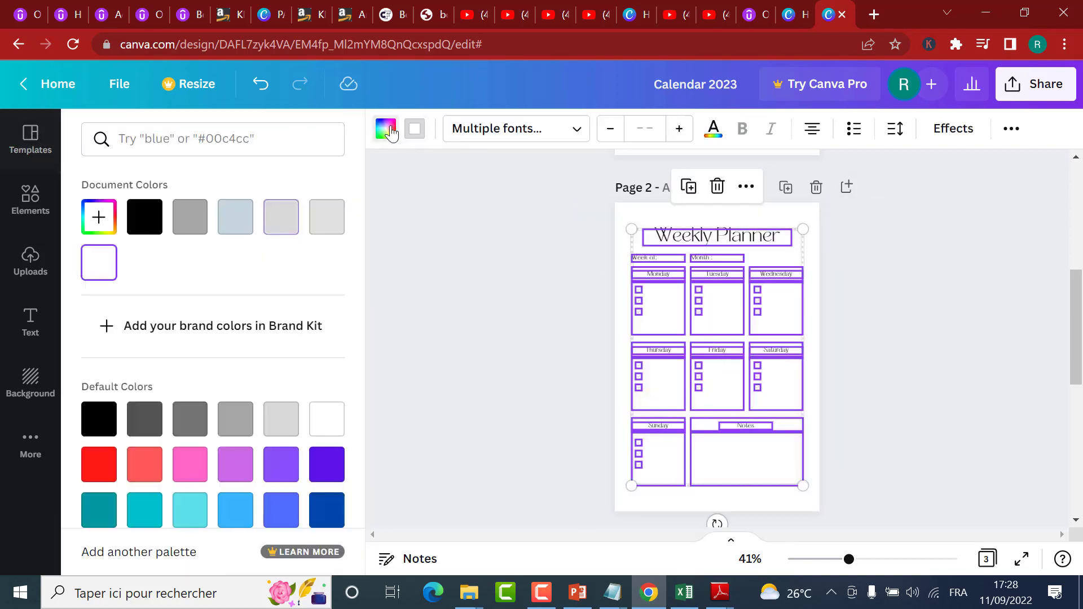
pyautogui.click(98, 216)
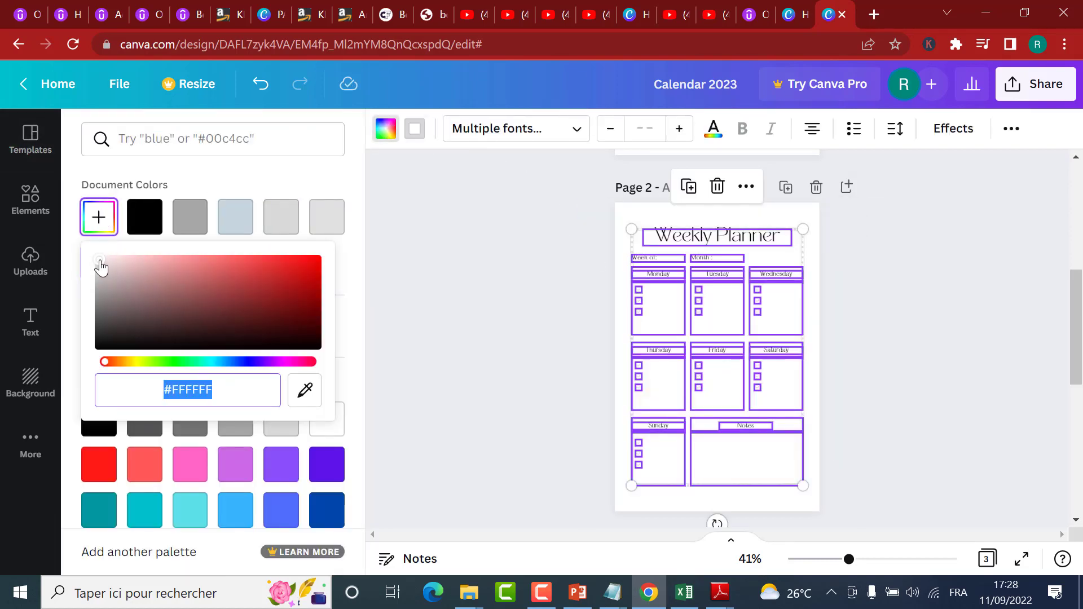
pyautogui.moveTo(100, 268); pyautogui.dragTo(92, 396)
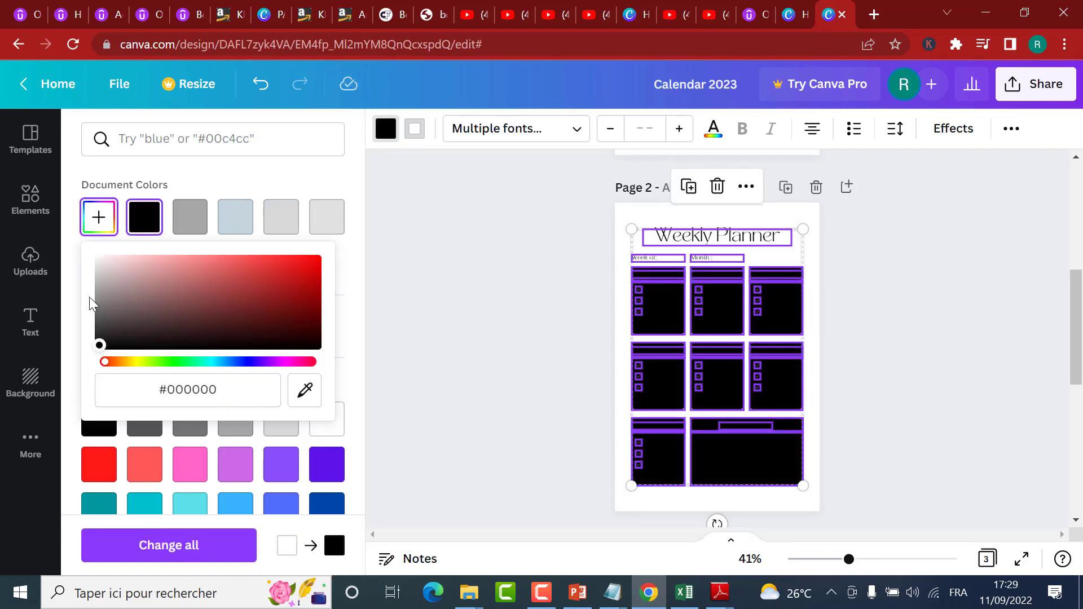
pyautogui.moveTo(89, 297); pyautogui.dragTo(75, 231)
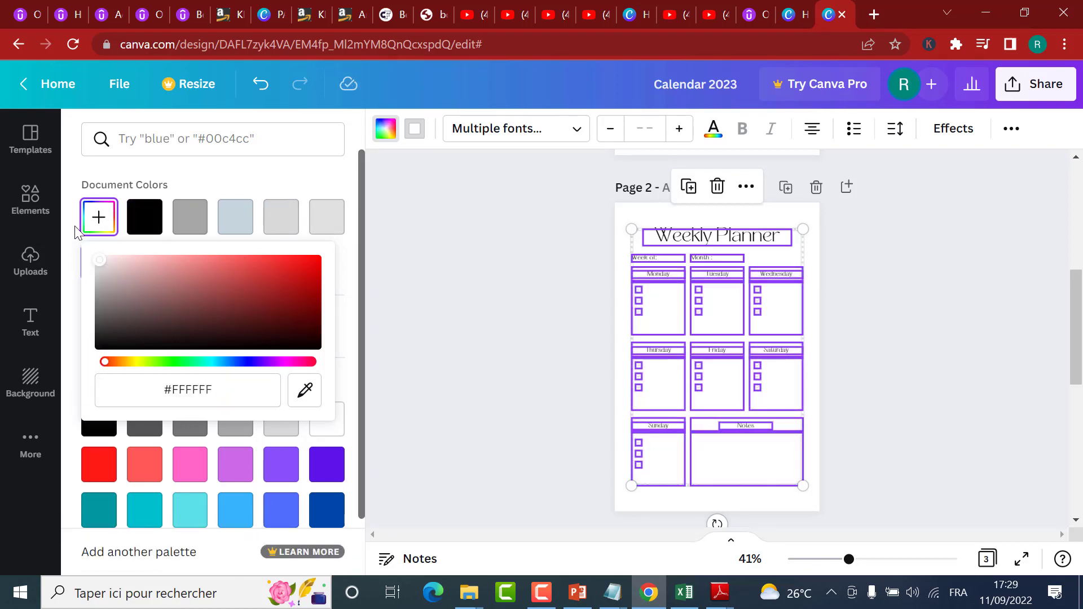
pyautogui.click(68, 278)
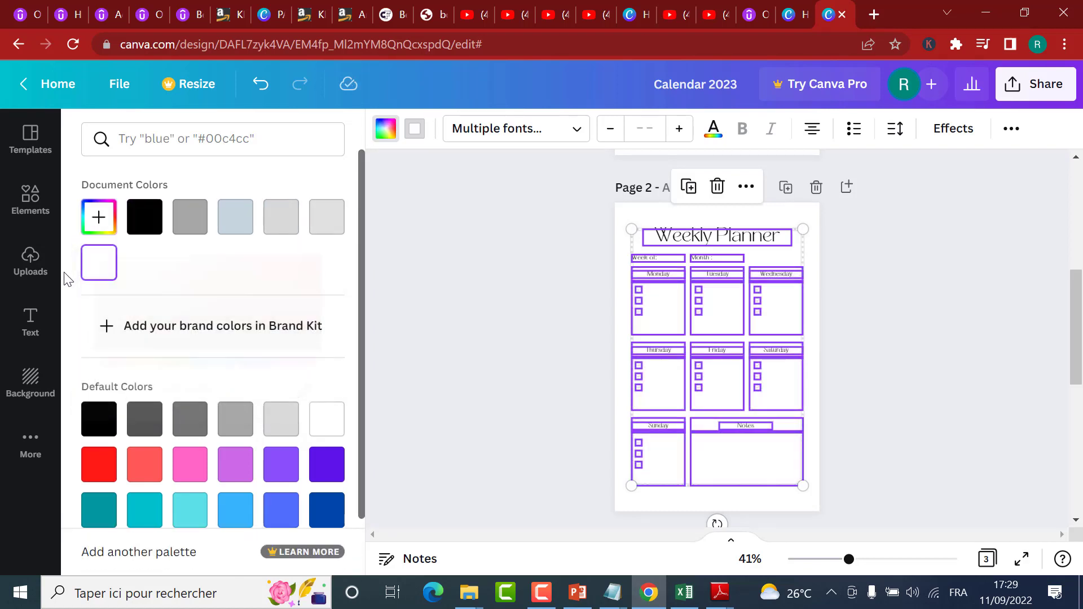
pyautogui.click(187, 227)
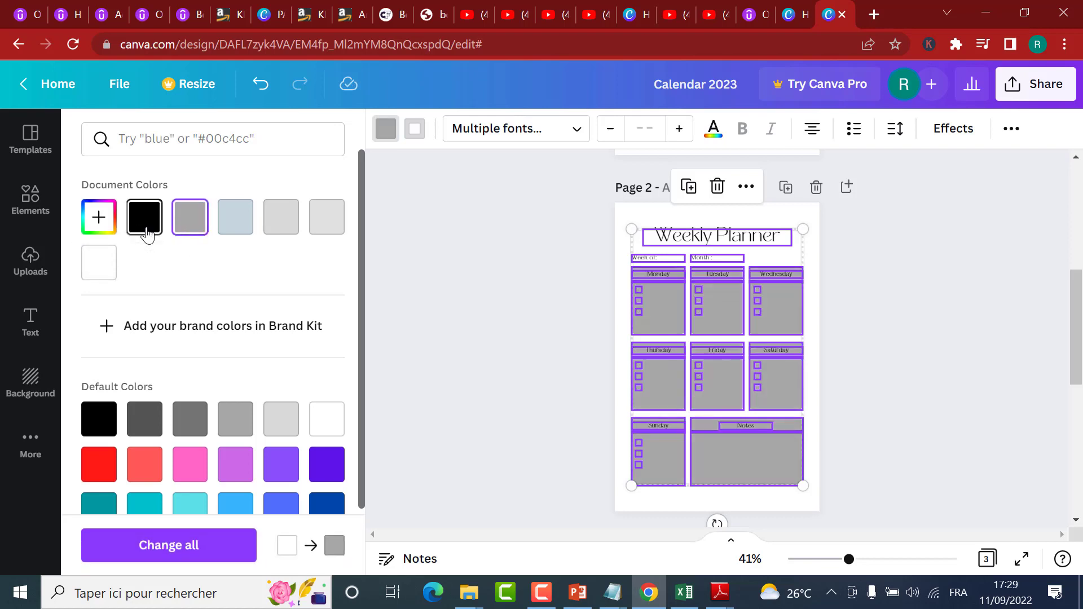
pyautogui.click(261, 84)
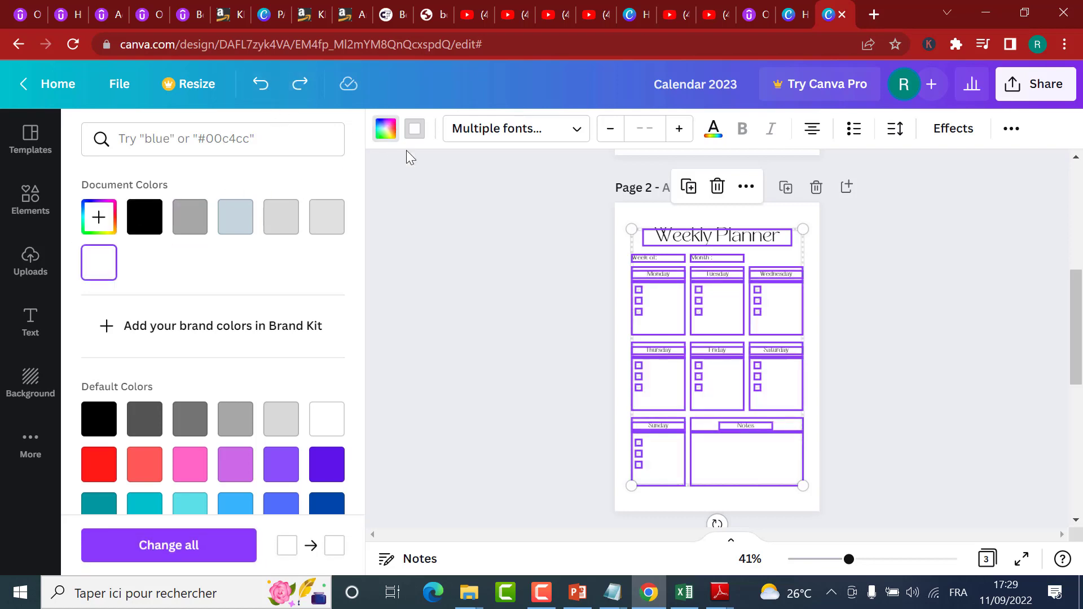
# Step: Recolour the light grey divider lines of the selected planner elements to black, #000000
pyautogui.click(416, 130)
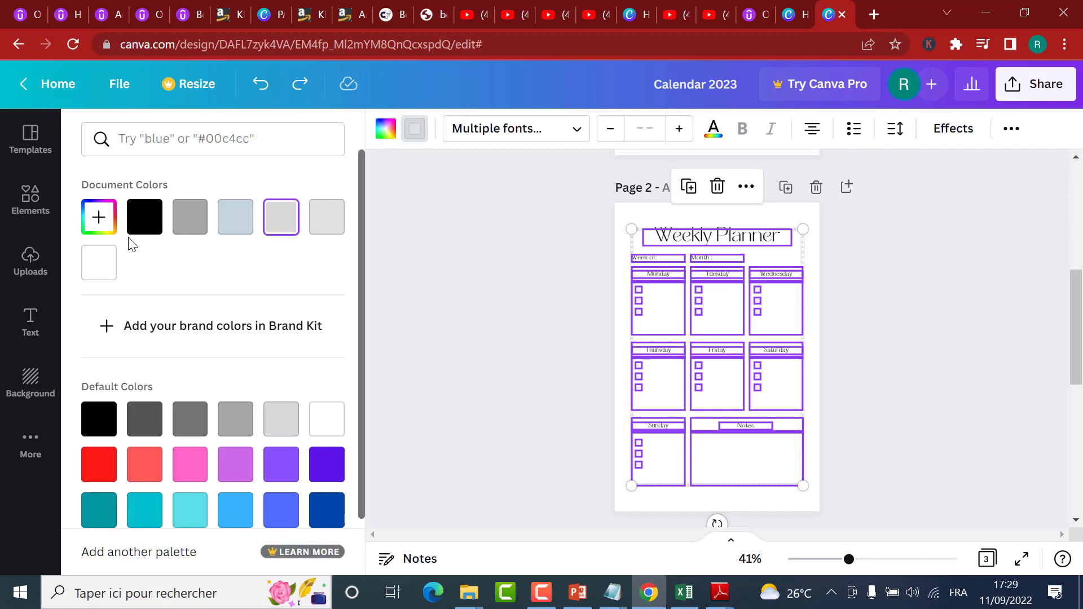
pyautogui.click(101, 217)
pyautogui.moveTo(102, 278); pyautogui.dragTo(74, 367)
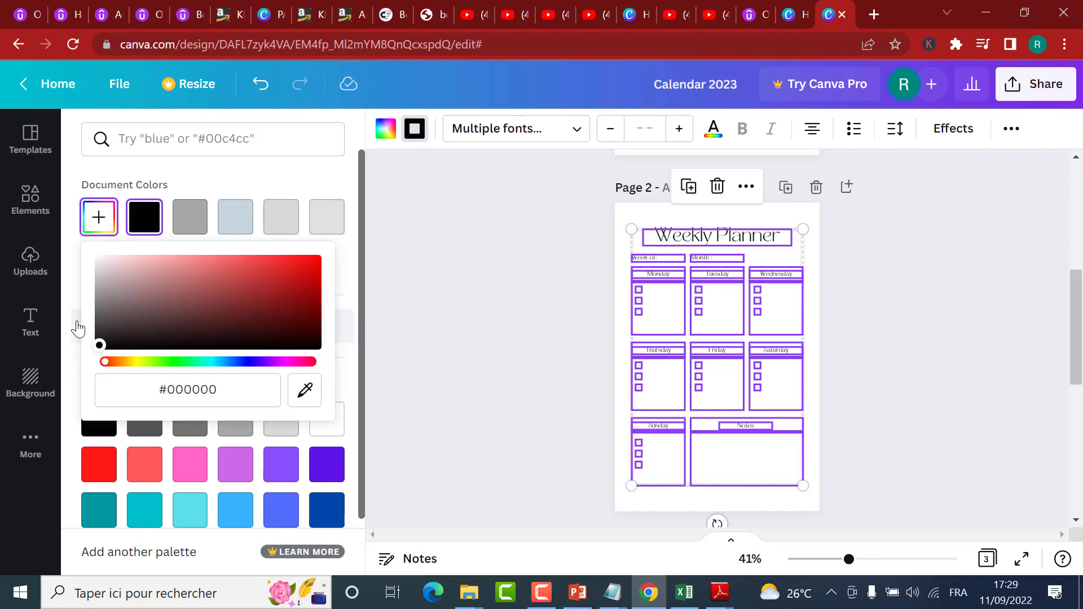
pyautogui.click(75, 323)
pyautogui.click(86, 319)
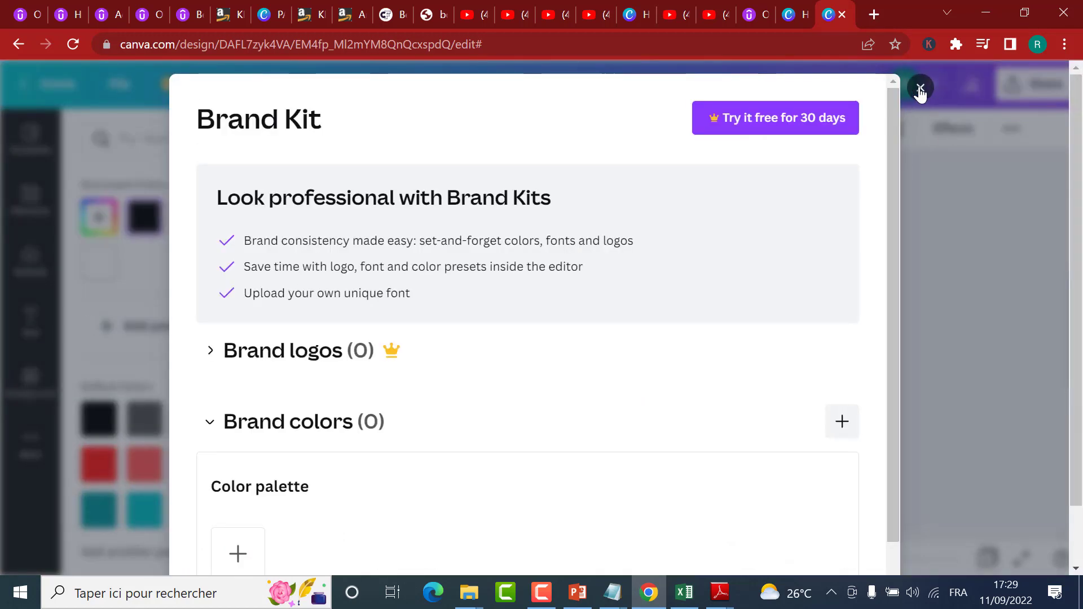
pyautogui.click(920, 89)
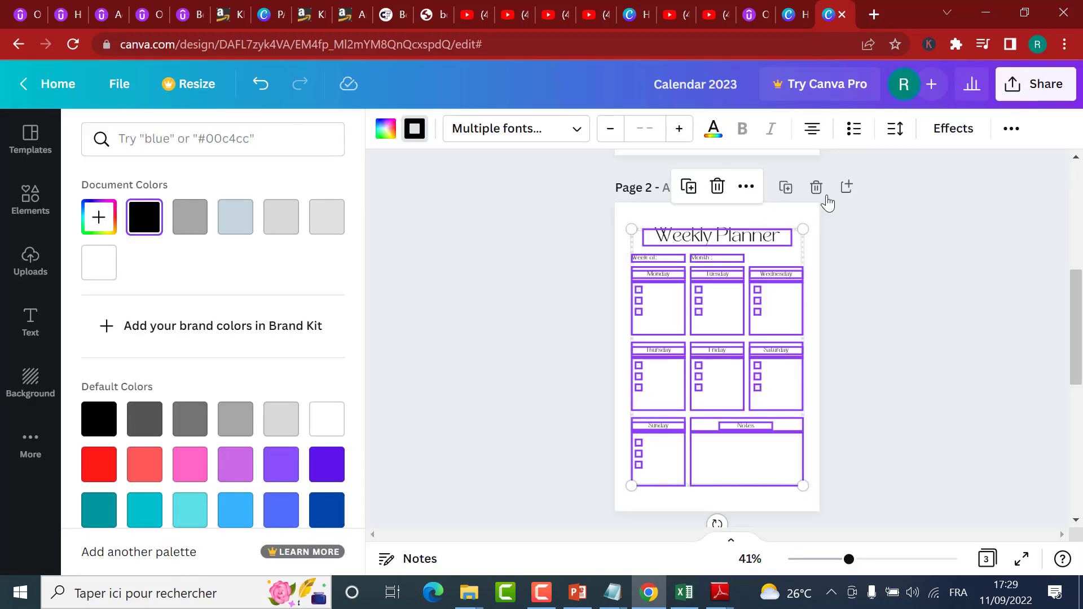
# Step: Change the font of all the weekly planner text on page 2 to Kollektif and clear the selection
pyautogui.click(508, 130)
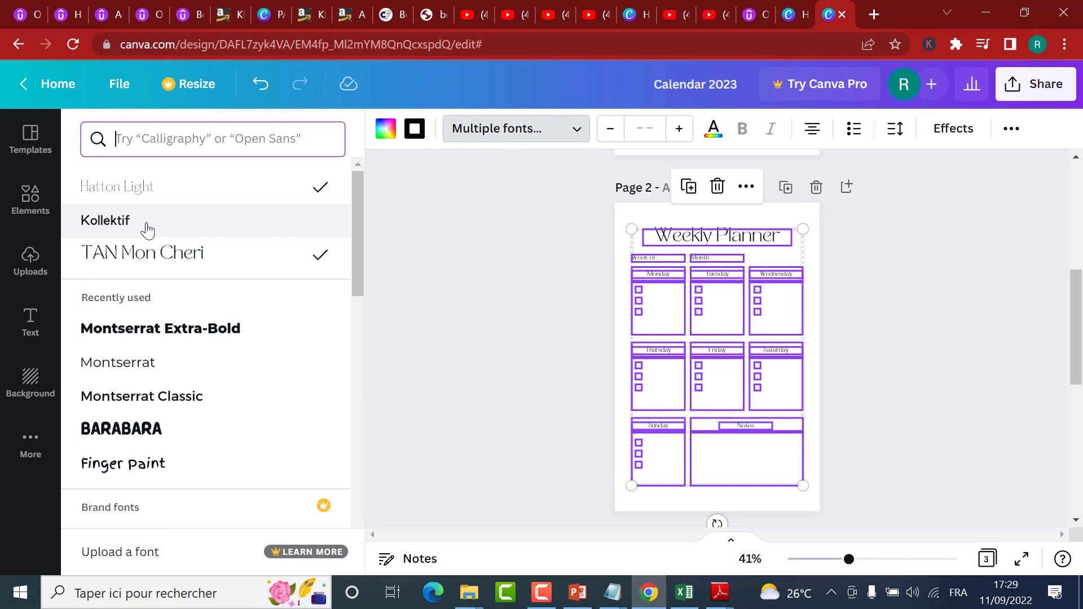
pyautogui.click(148, 228)
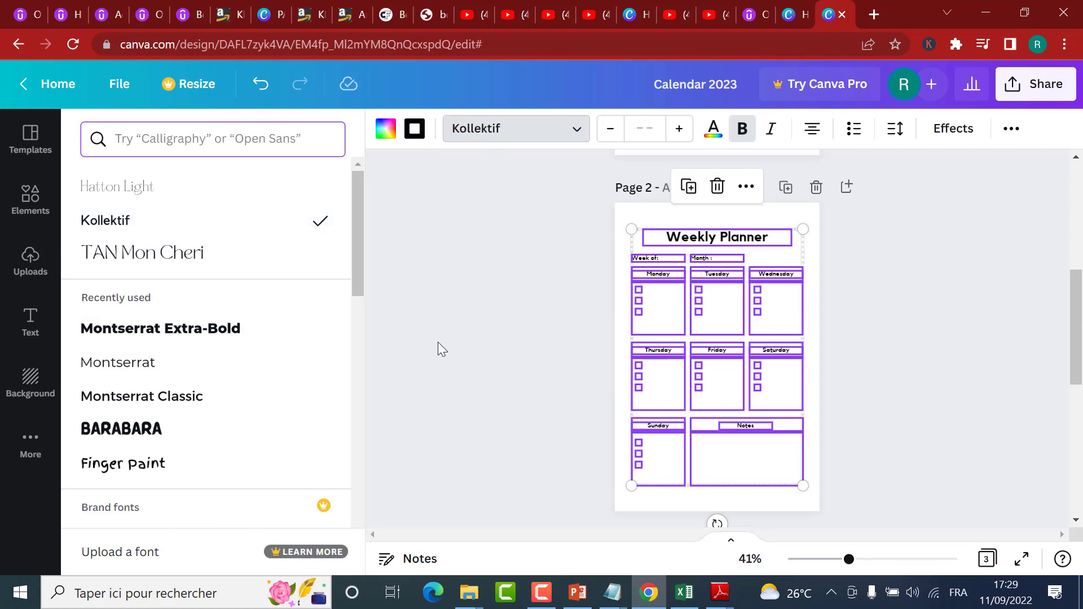
pyautogui.click(701, 303)
pyautogui.click(843, 276)
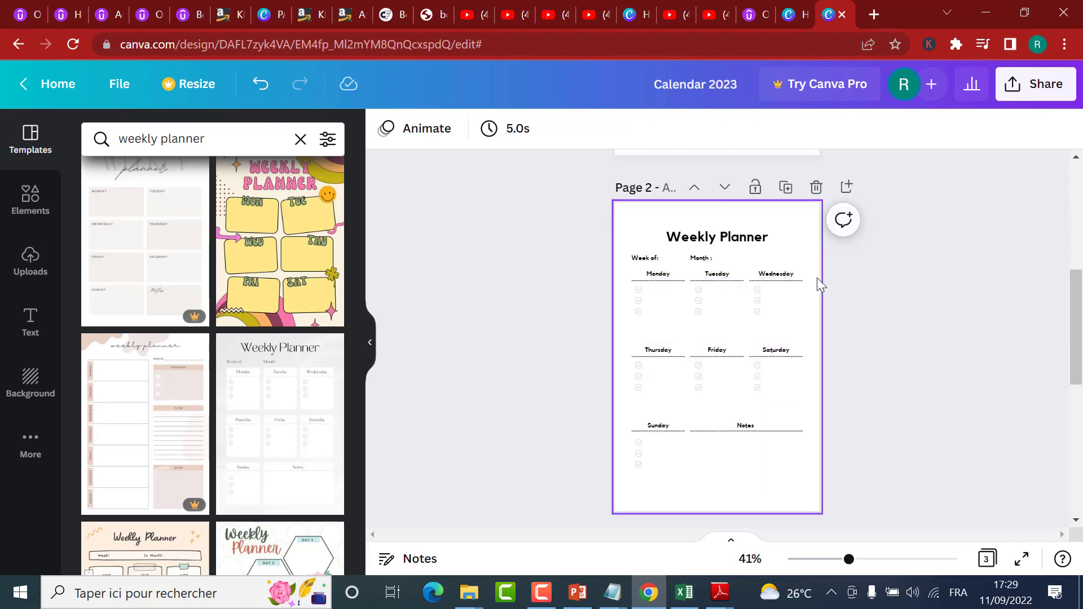
# Step: Check the restyled weekly planner page alongside the neighbouring calendar pages
pyautogui.scroll(2, 832, 316)
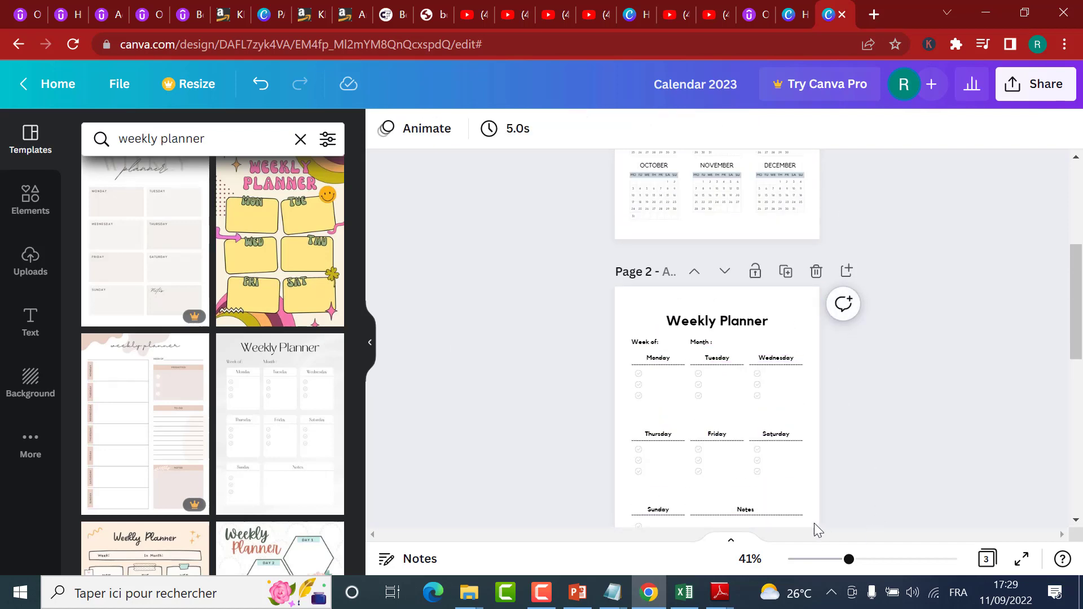
pyautogui.scroll(-3, 765, 449)
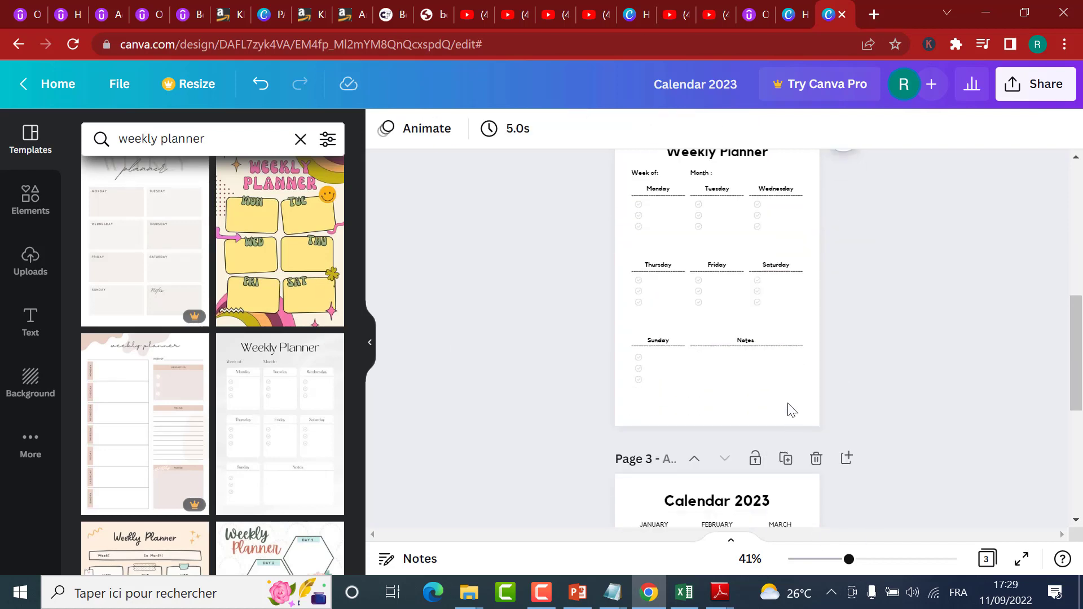
pyautogui.scroll(-4, 793, 389)
pyautogui.scroll(4, 1033, 451)
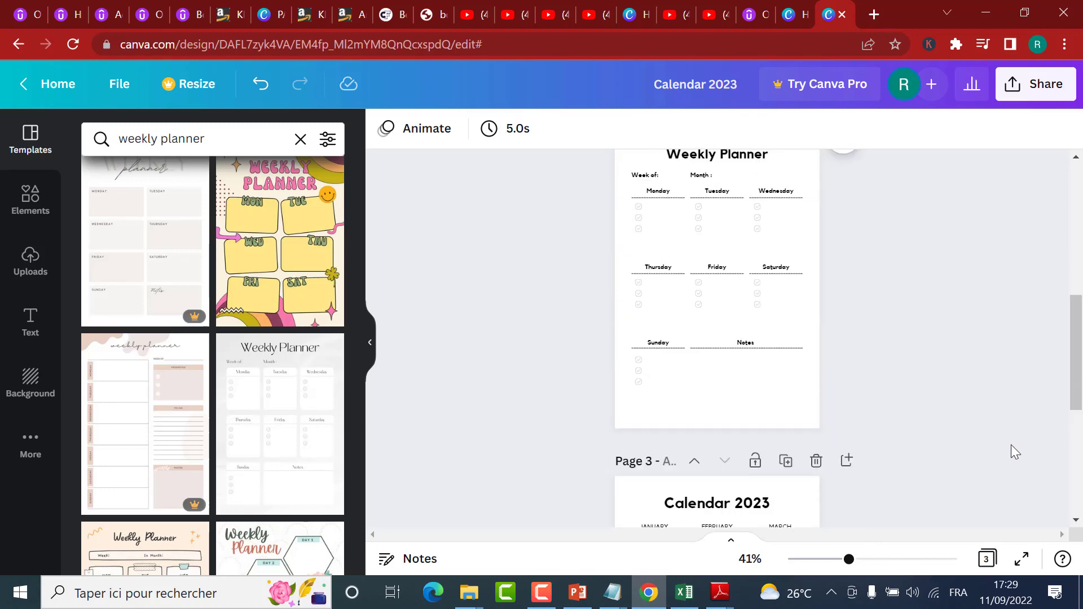
pyautogui.scroll(4, 966, 438)
pyautogui.scroll(-1, 922, 424)
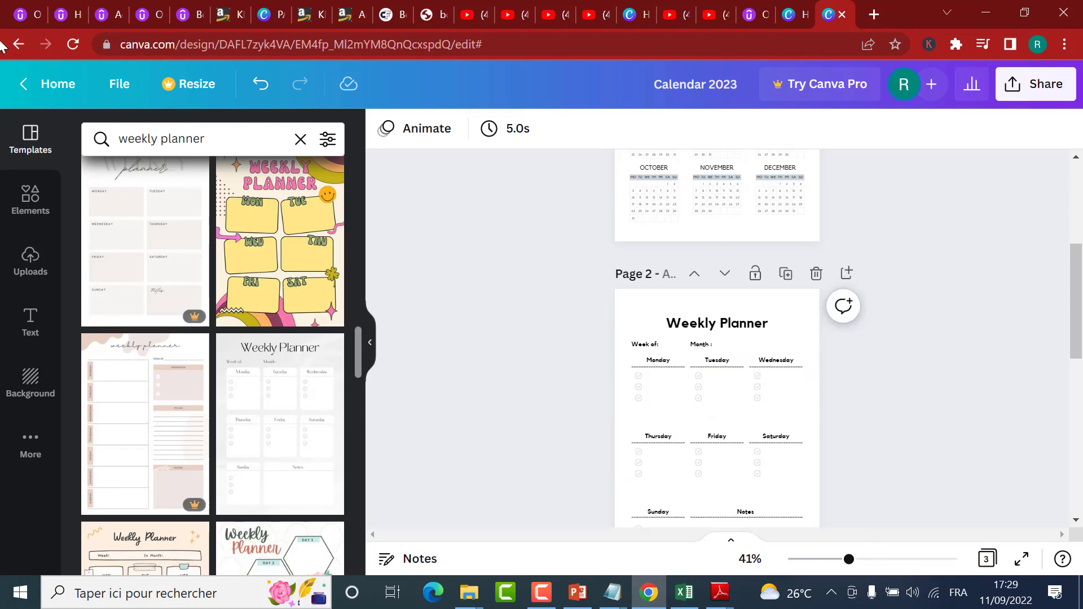
# Step: Search the elements library for "flower design" and look through the results
pyautogui.click(37, 217)
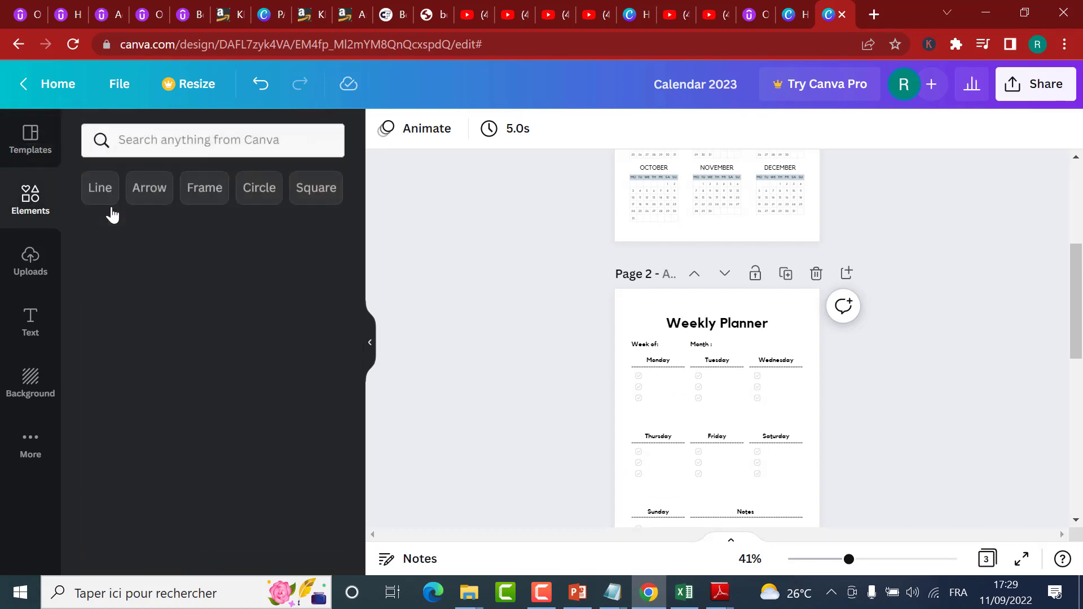
pyautogui.click(210, 137)
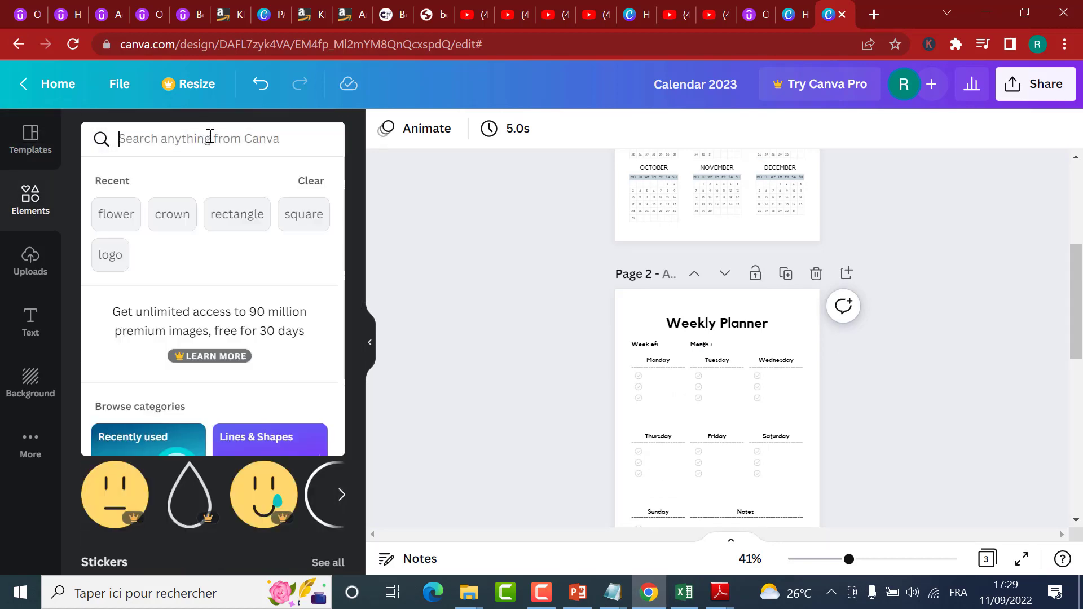
pyautogui.click(66, 190)
pyautogui.click(337, 286)
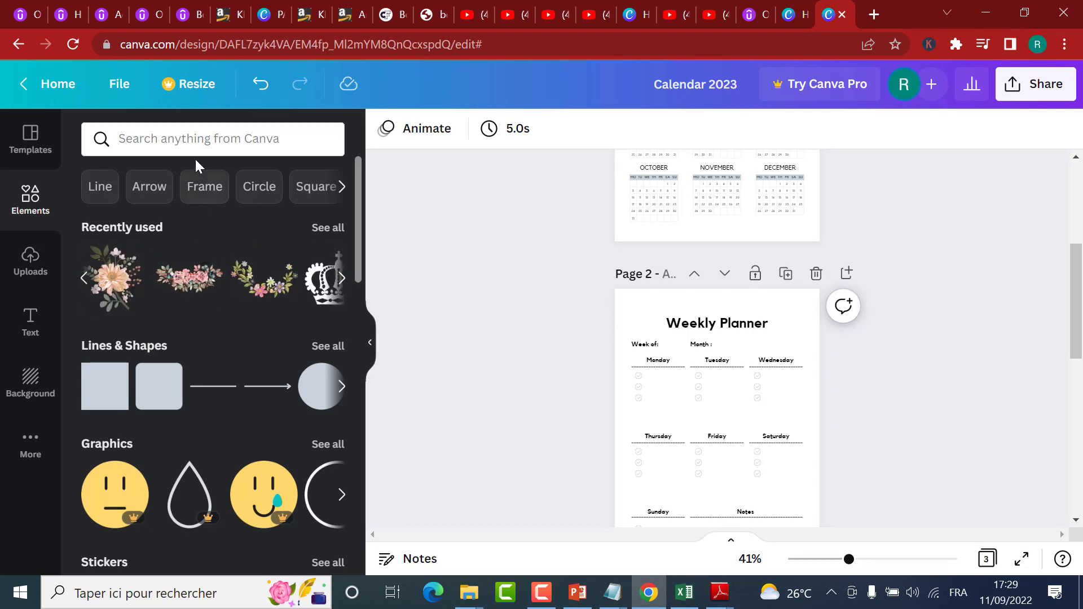
pyautogui.click(191, 141)
pyautogui.write('flo')
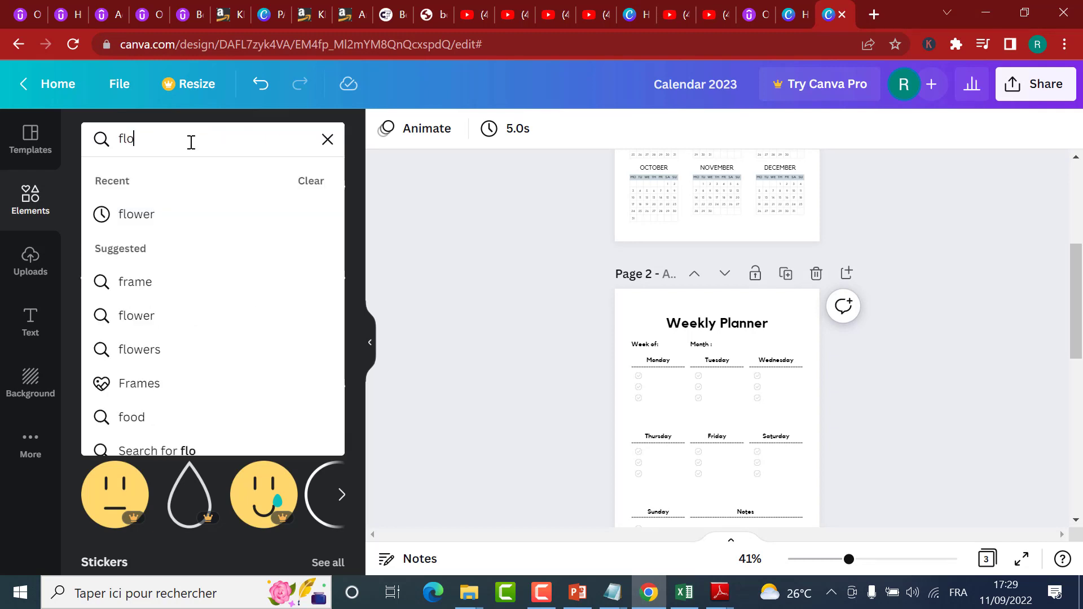
pyautogui.write('wer.')
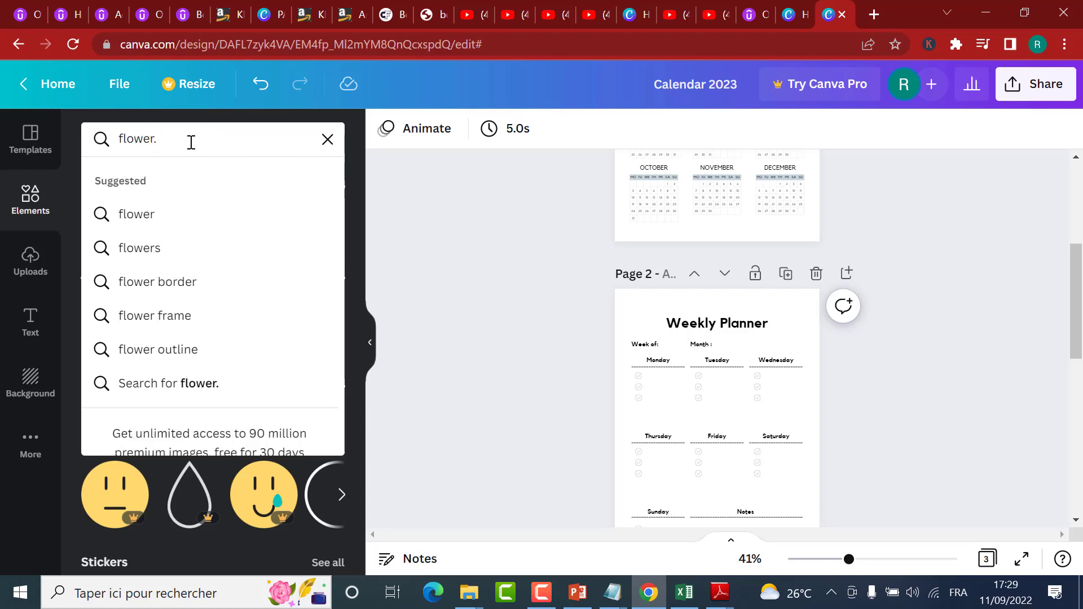
pyautogui.press('BackSpace')
pyautogui.write('dr')
pyautogui.press('BackSpace')
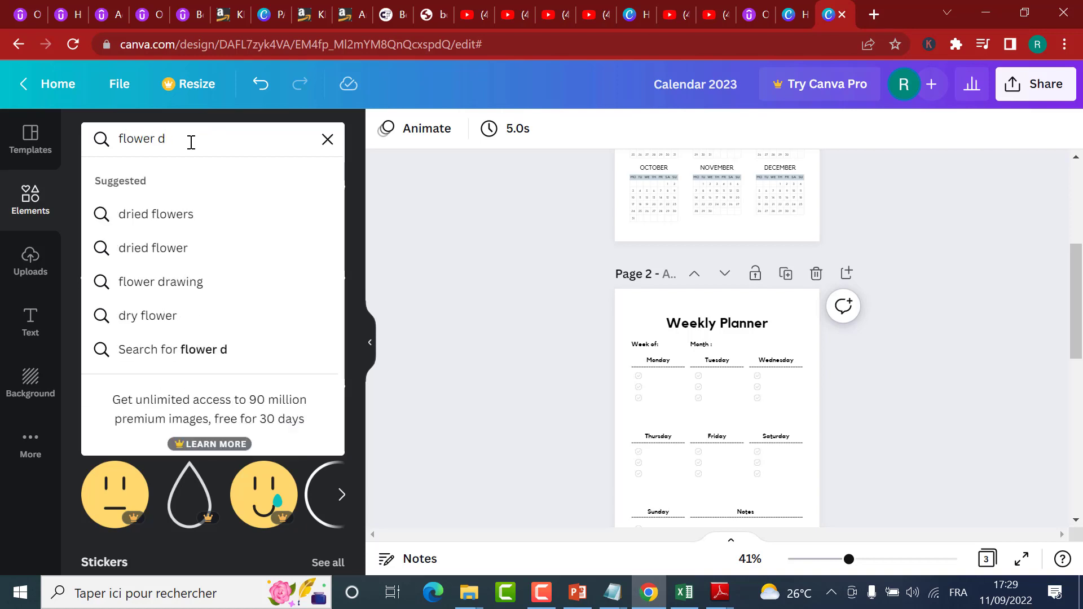
pyautogui.write('esign')
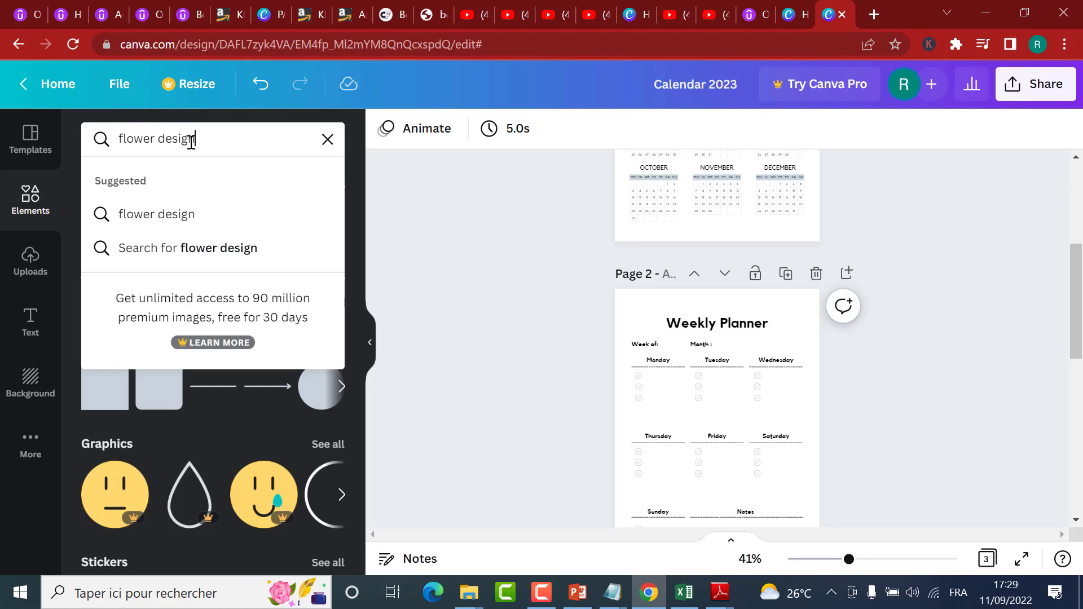
pyautogui.press('Return')
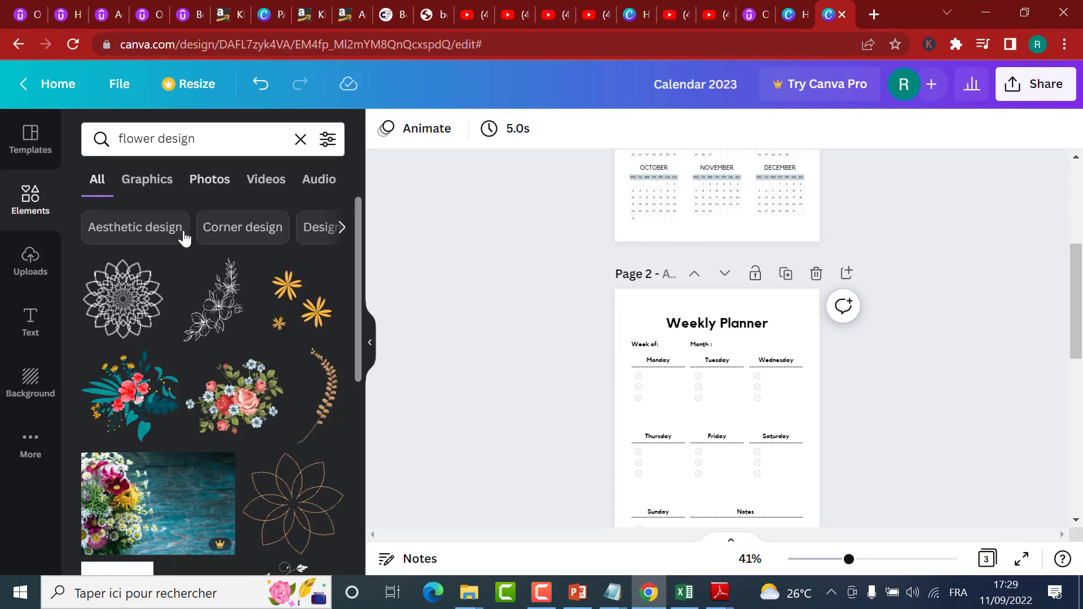
pyautogui.scroll(-5, 261, 389)
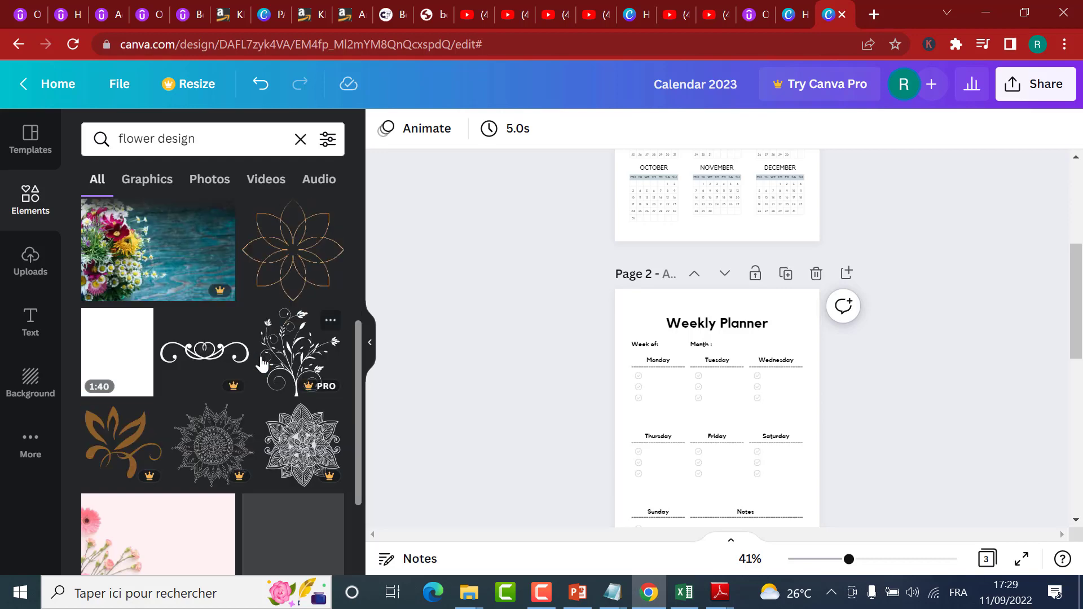
pyautogui.scroll(5, 261, 364)
# Step: Add the recently used watercolour flower garland to the upper part of the weekly planner page
pyautogui.click(52, 223)
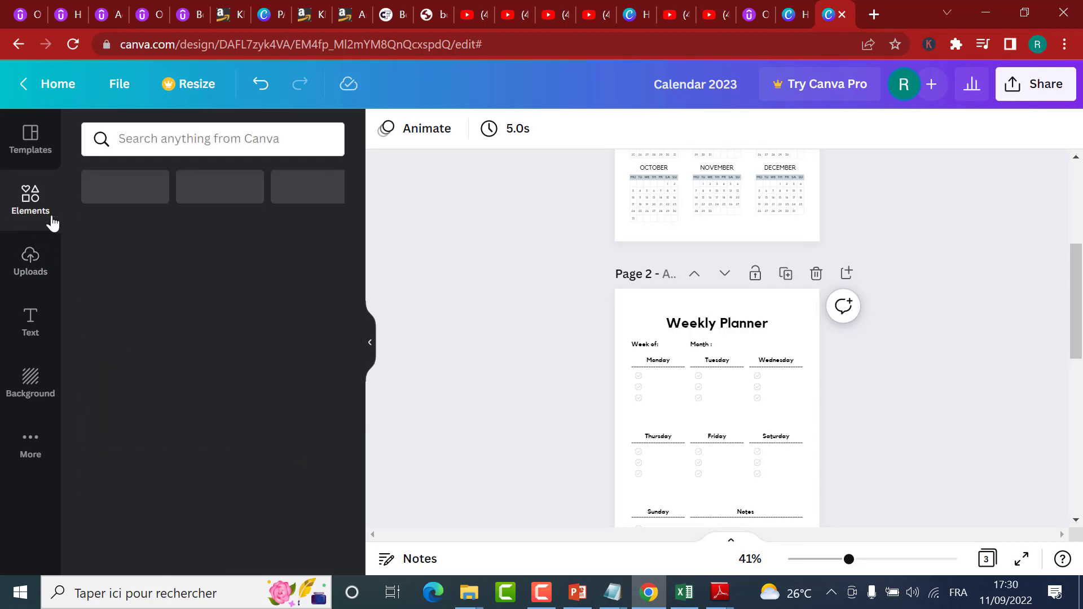
pyautogui.click(342, 278)
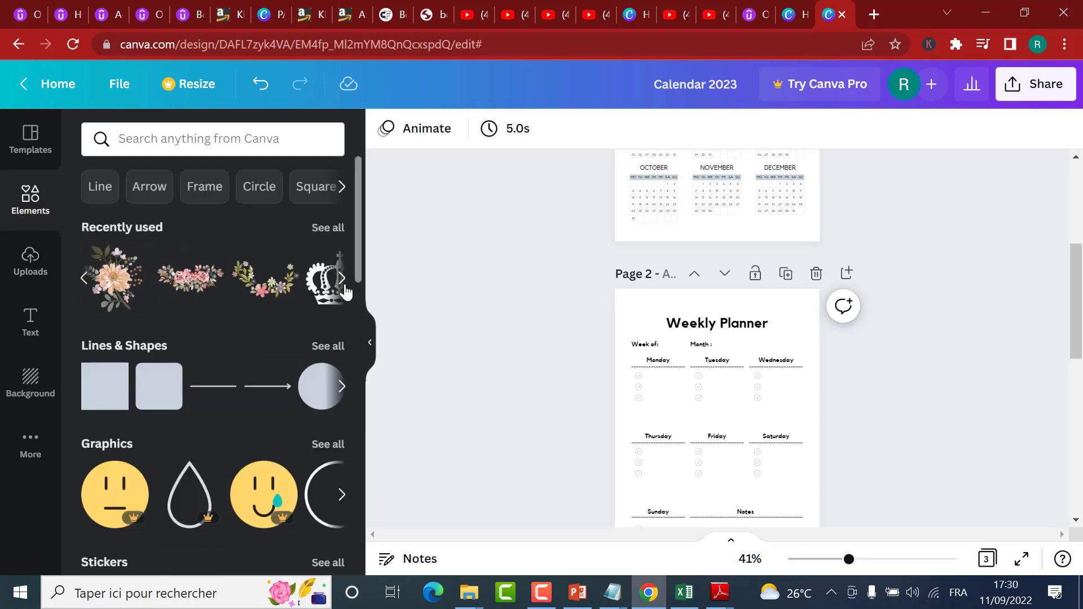
pyautogui.scroll(2, 794, 331)
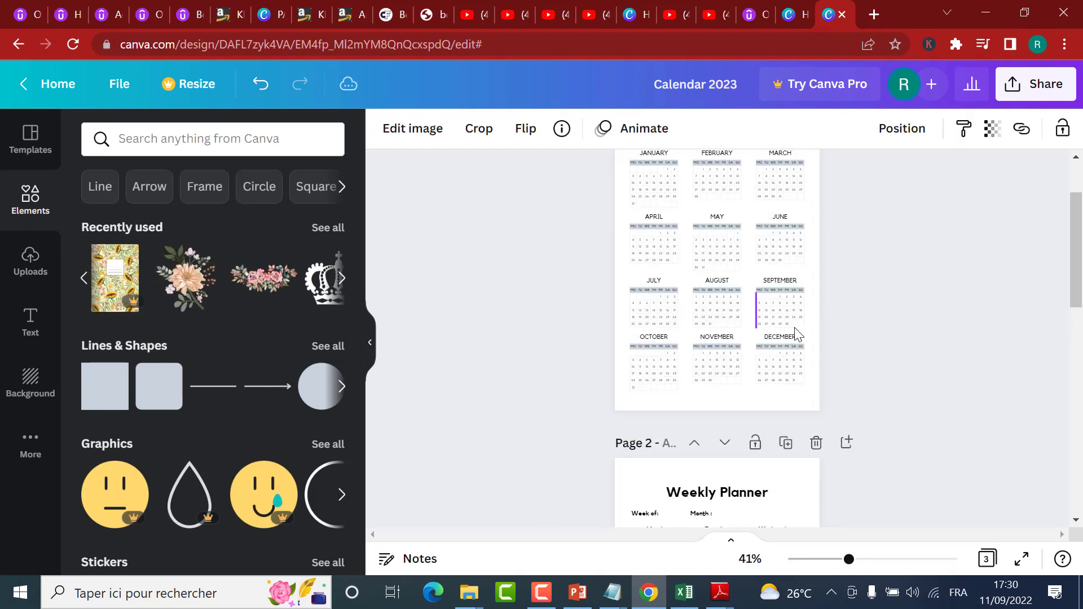
pyautogui.scroll(-2, 825, 347)
pyautogui.moveTo(712, 461); pyautogui.dragTo(680, 316)
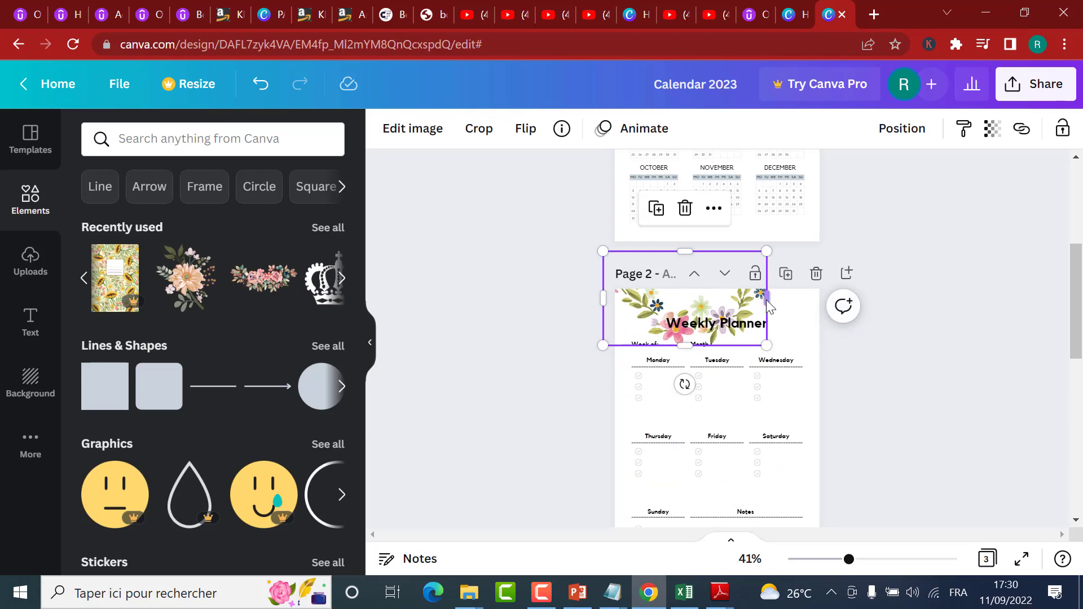
# Step: Enlarge the flower garland, rotate it to 56°, and move it over the weekly planner page's upper-right corner
pyautogui.moveTo(766, 300); pyautogui.dragTo(830, 307)
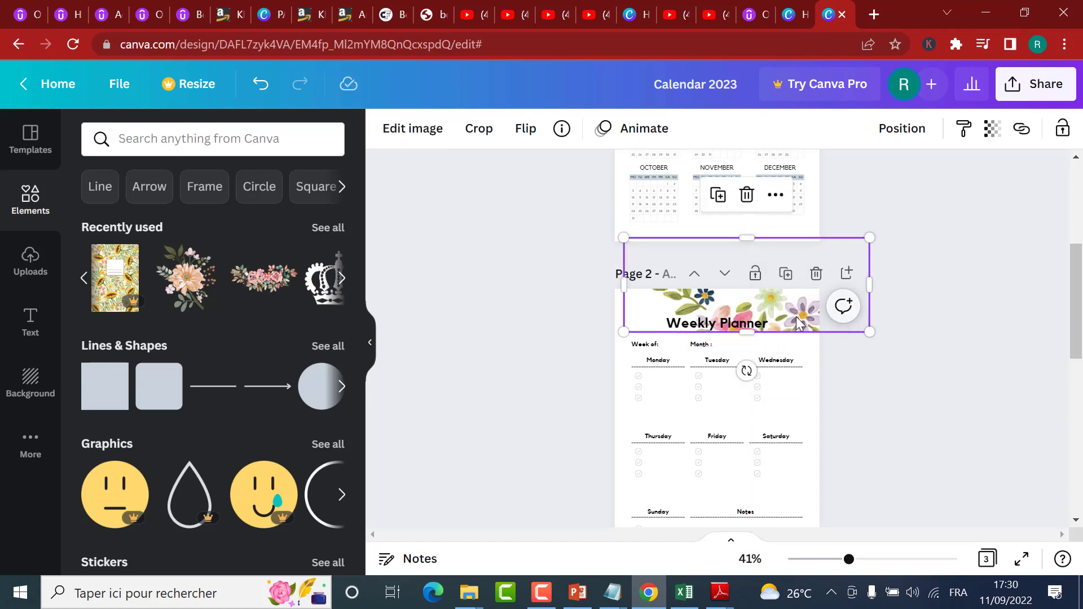
pyautogui.moveTo(731, 369); pyautogui.dragTo(628, 351)
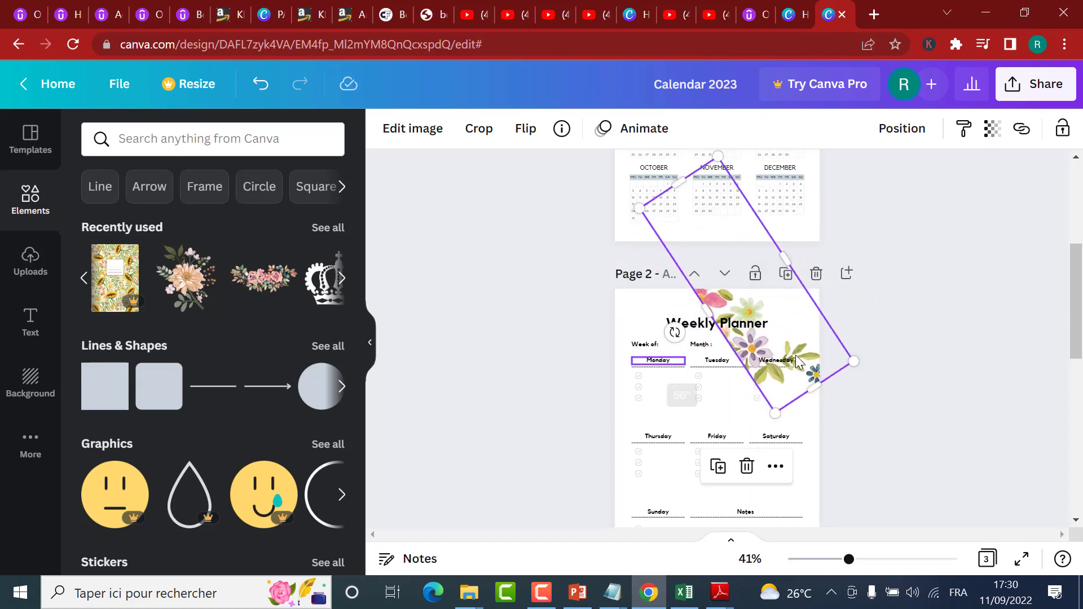
pyautogui.moveTo(787, 339); pyautogui.dragTo(813, 343)
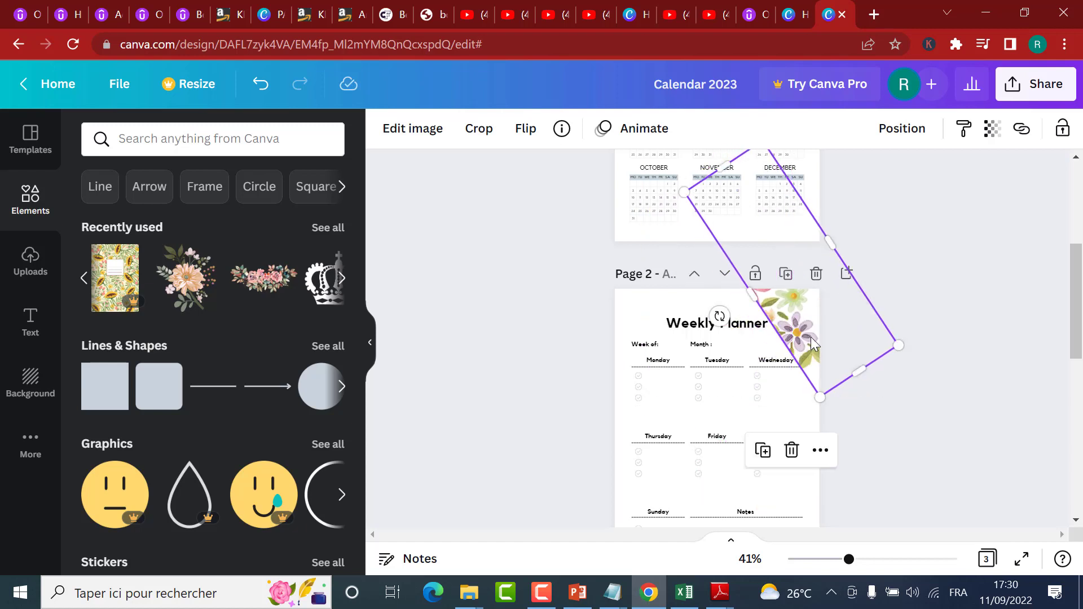
pyautogui.click(919, 408)
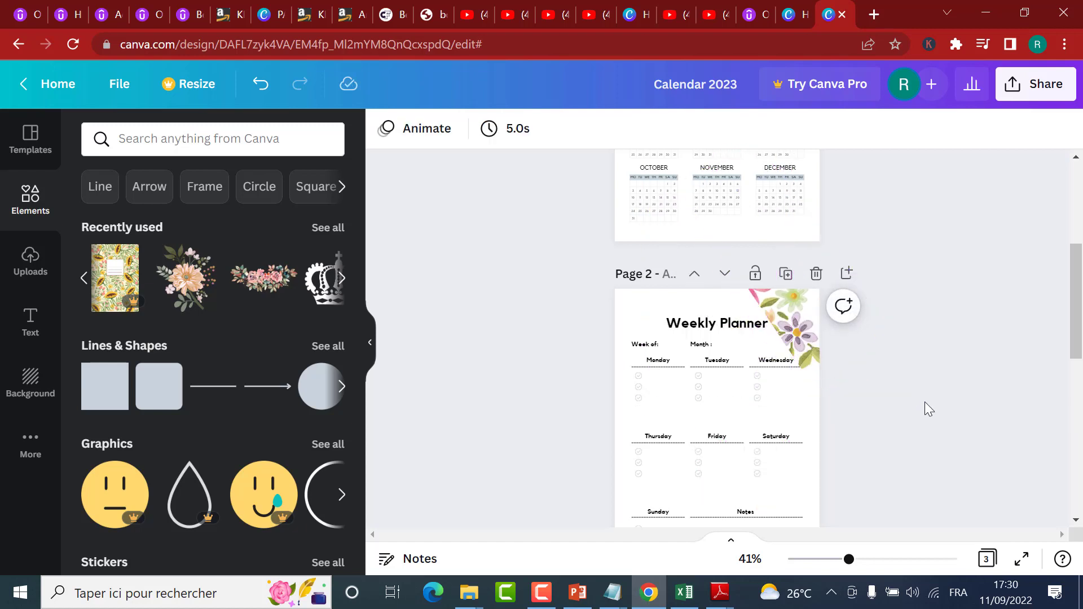
# Step: Enlarge the rotated garland and reposition it so it frames the upper-right corner beside the Weekly Planner title
pyautogui.click(805, 321)
pyautogui.moveTo(731, 314); pyautogui.dragTo(790, 361)
pyautogui.click(774, 326)
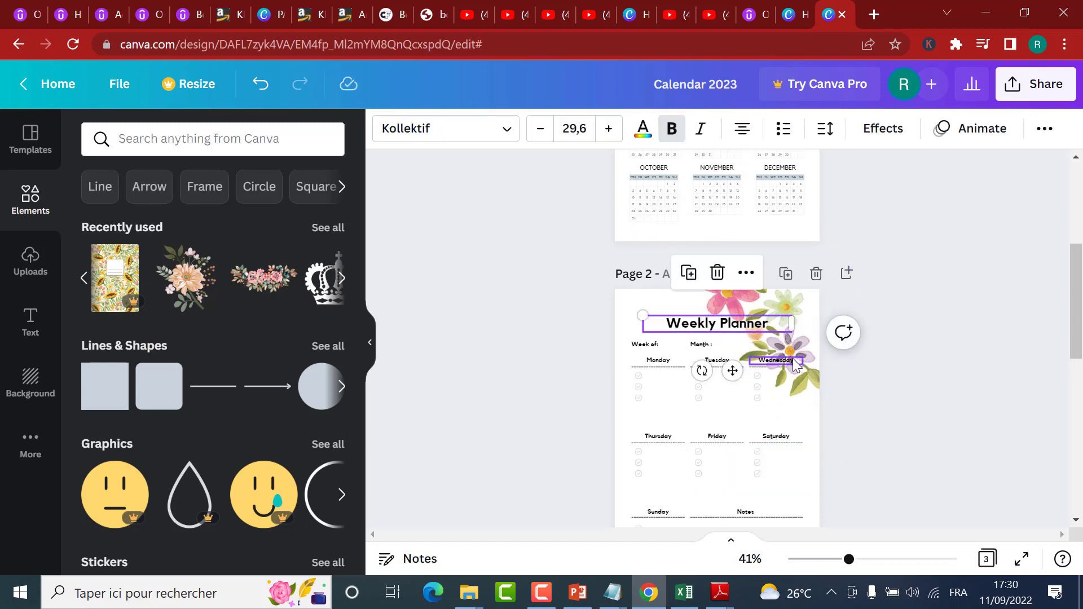
pyautogui.click(808, 372)
pyautogui.moveTo(820, 358); pyautogui.dragTo(833, 354)
pyautogui.click(897, 411)
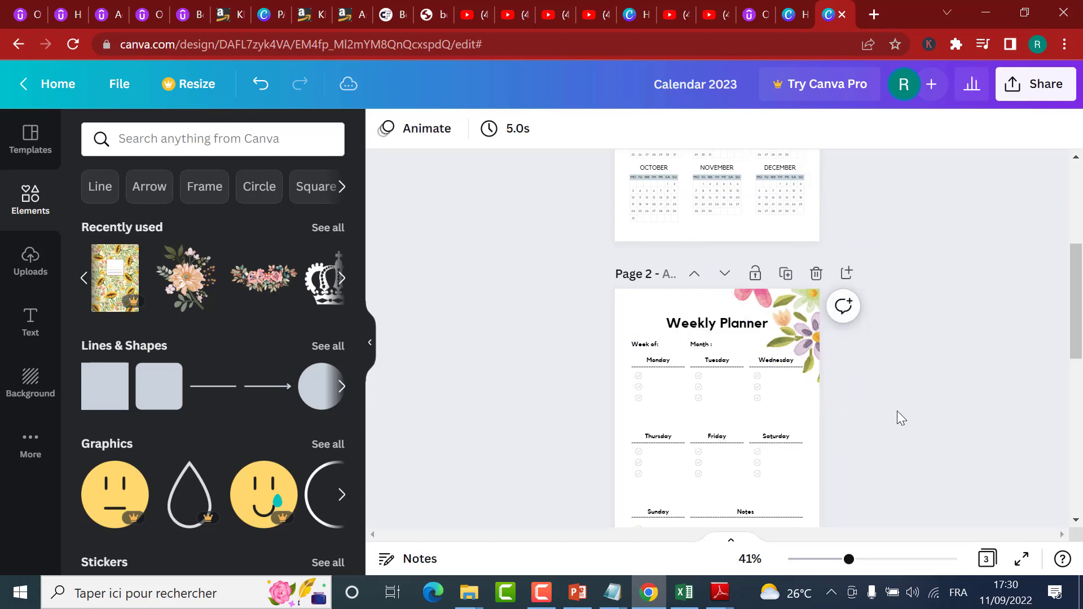
# Step: Duplicate the corner garland on page 2 and move the copy onto the Calendar 2022 page
pyautogui.click(849, 353)
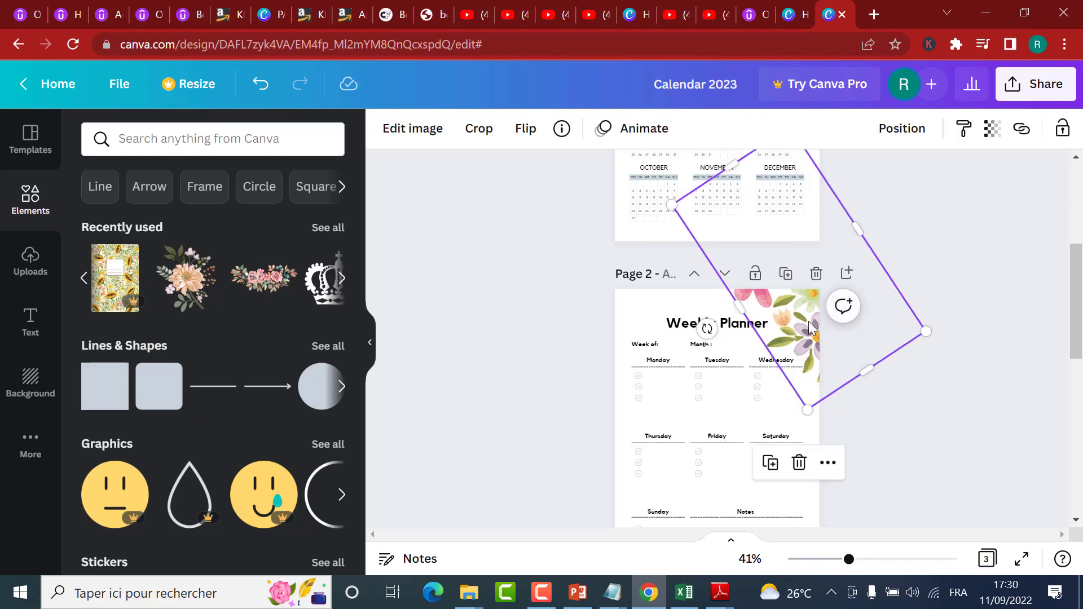
pyautogui.click(774, 467)
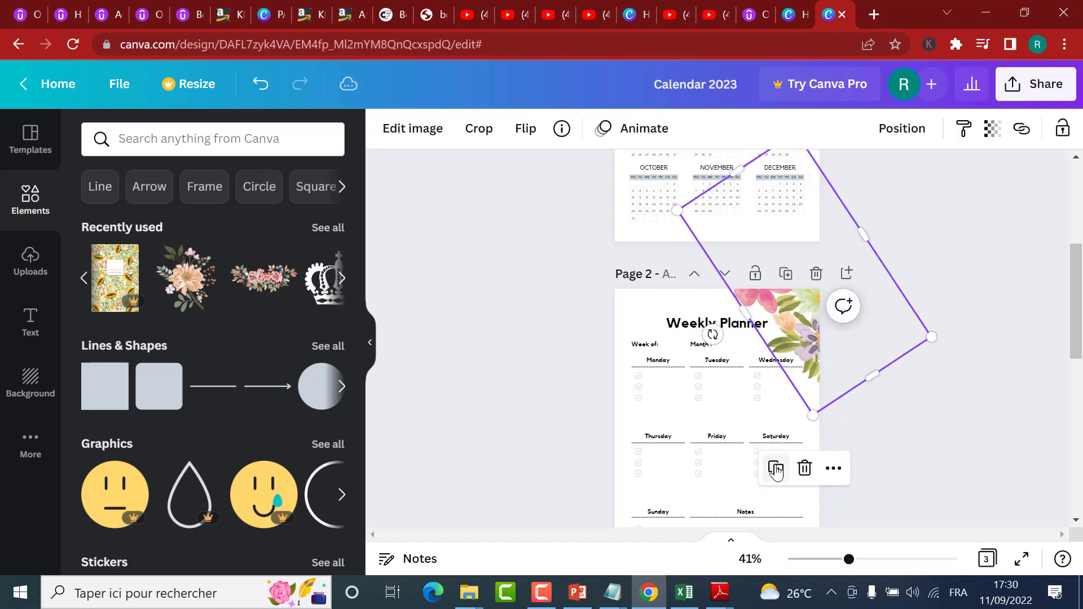
pyautogui.moveTo(800, 313); pyautogui.dragTo(704, 146)
pyautogui.scroll(3, 899, 252)
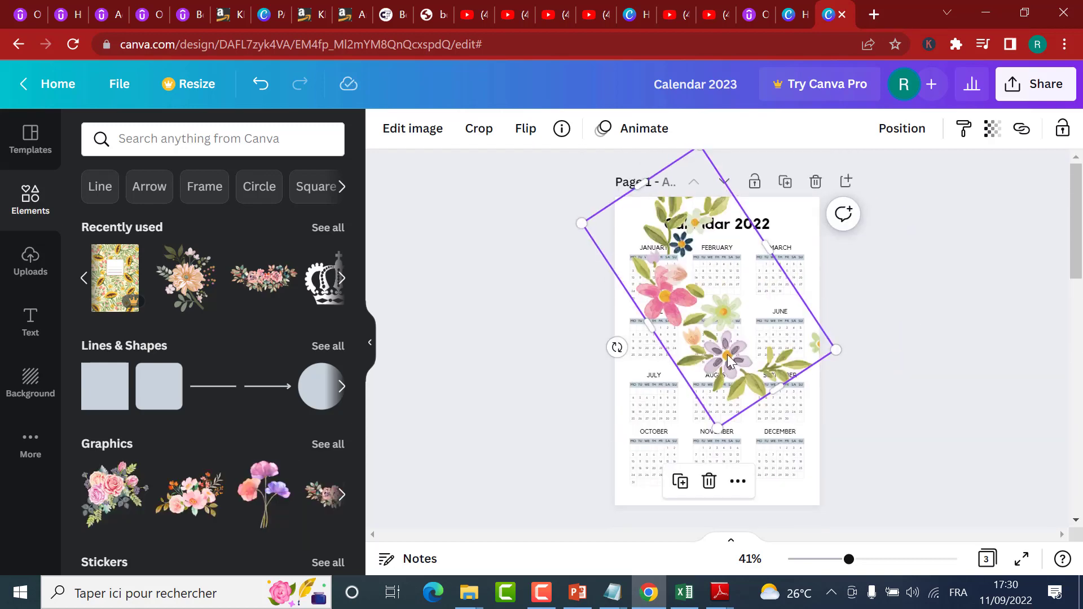
pyautogui.moveTo(726, 354); pyautogui.dragTo(703, 380)
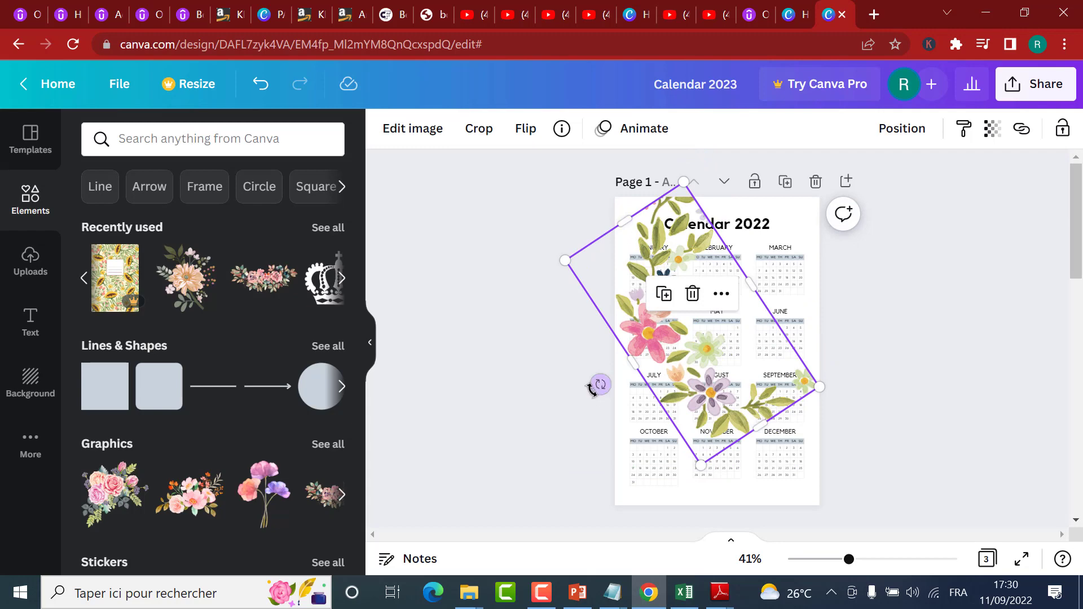
# Step: Try the garland copy turned around in the lower-left corner of the Calendar 2022 page
pyautogui.moveTo(583, 322); pyautogui.dragTo(827, 282)
pyautogui.moveTo(728, 408); pyautogui.dragTo(637, 506)
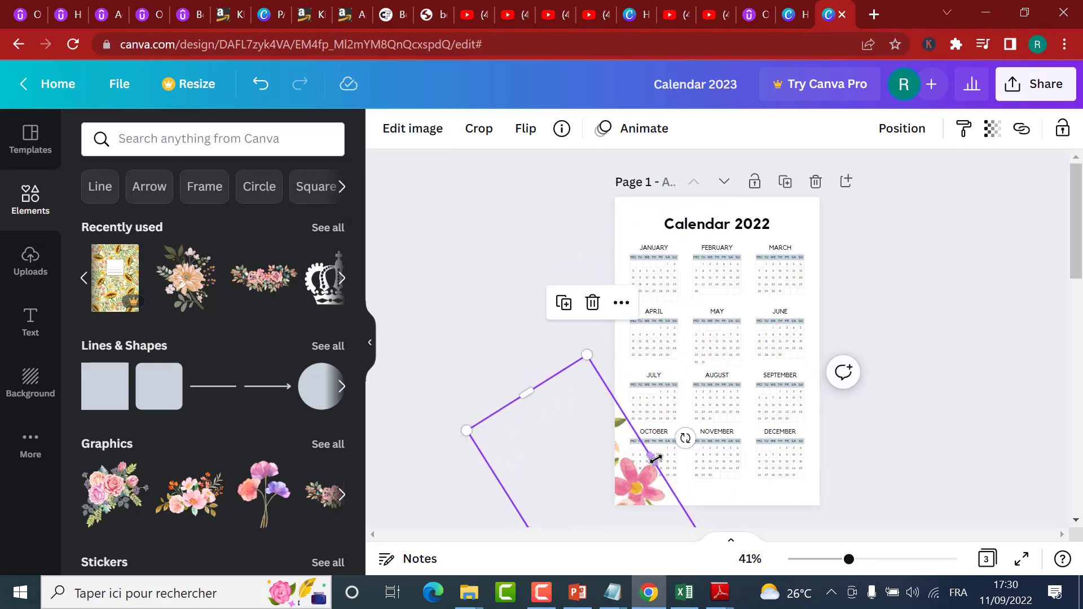
pyautogui.moveTo(665, 456); pyautogui.dragTo(635, 500)
pyautogui.scroll(-3, 648, 389)
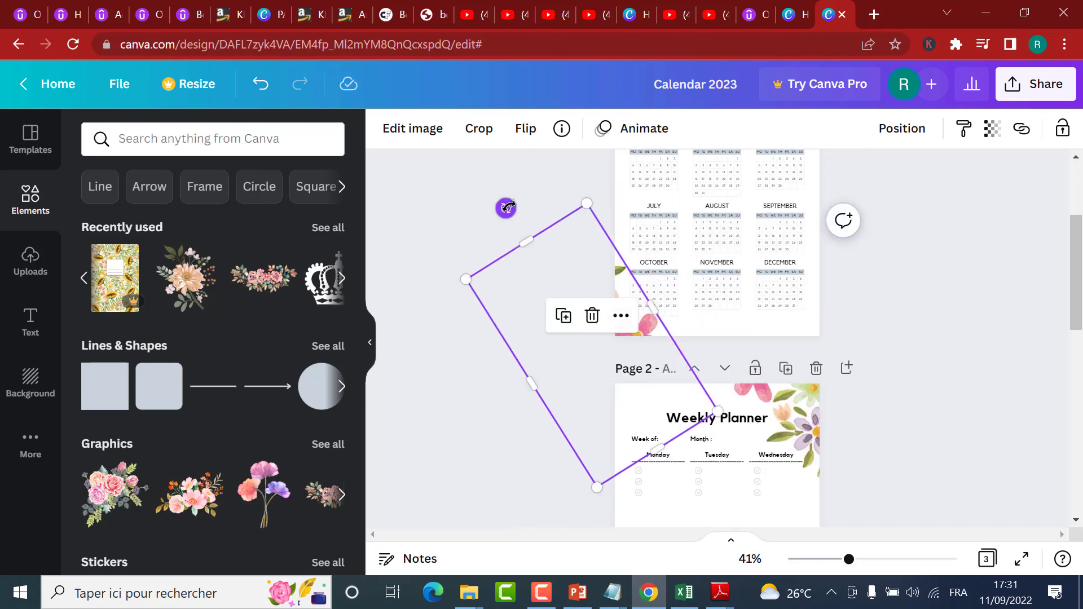
# Step: Rotate the garland copy to 162° and fit it across the top edge of the Calendar 2022 page around the title
pyautogui.moveTo(506, 208); pyautogui.dragTo(454, 384)
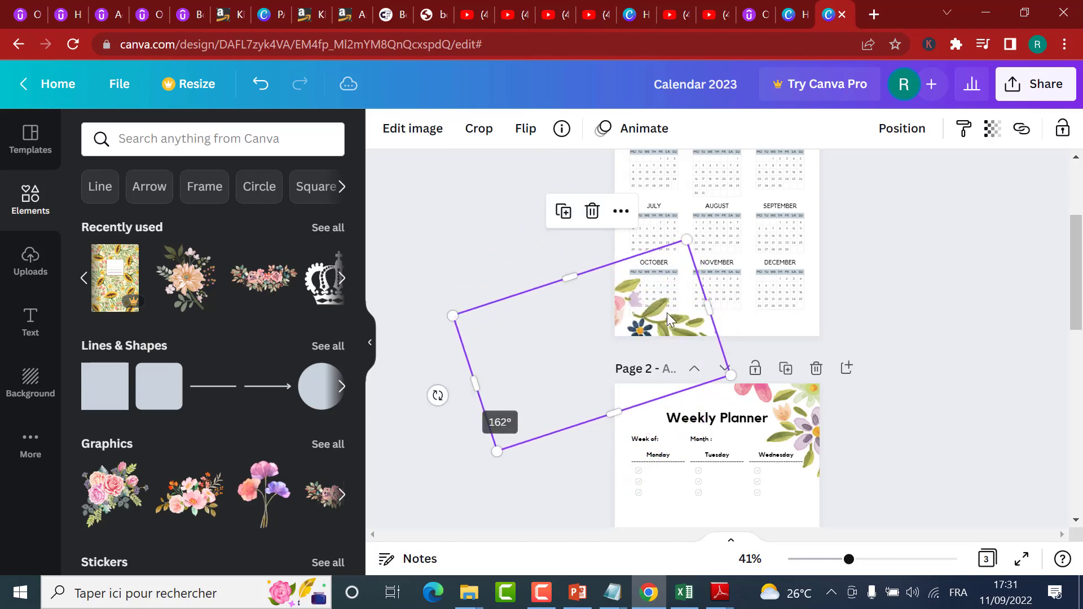
pyautogui.moveTo(667, 319); pyautogui.dragTo(768, 250)
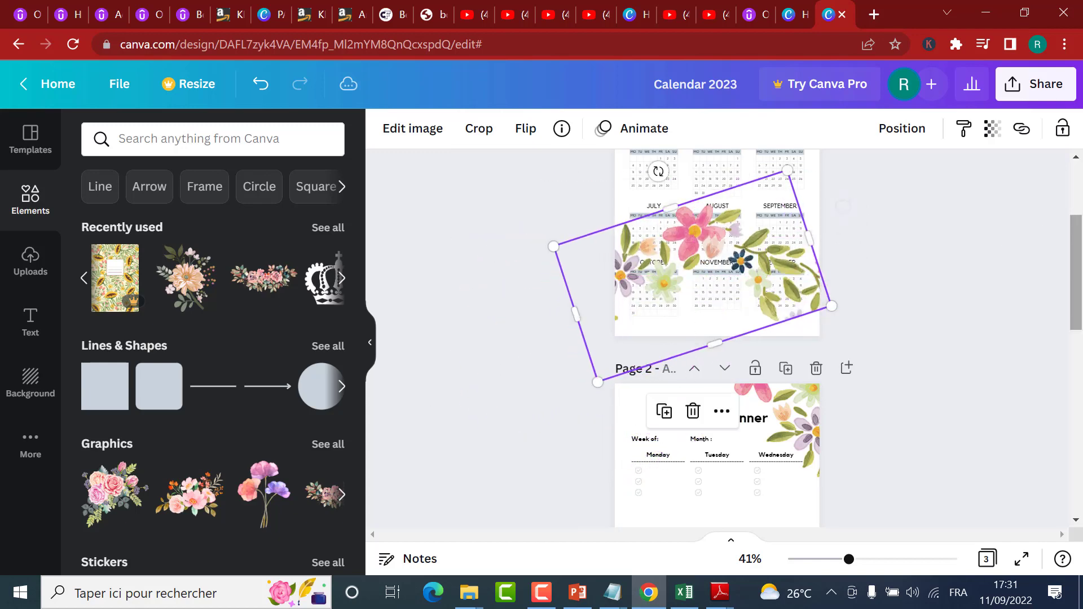
pyautogui.scroll(3, 731, 389)
pyautogui.moveTo(717, 381); pyautogui.dragTo(732, 162)
pyautogui.moveTo(729, 262)
pyautogui.mouseDown()
pyautogui.moveTo(725, 252)
pyautogui.moveTo(737, 276)
pyautogui.mouseUp()
pyautogui.click(873, 312)
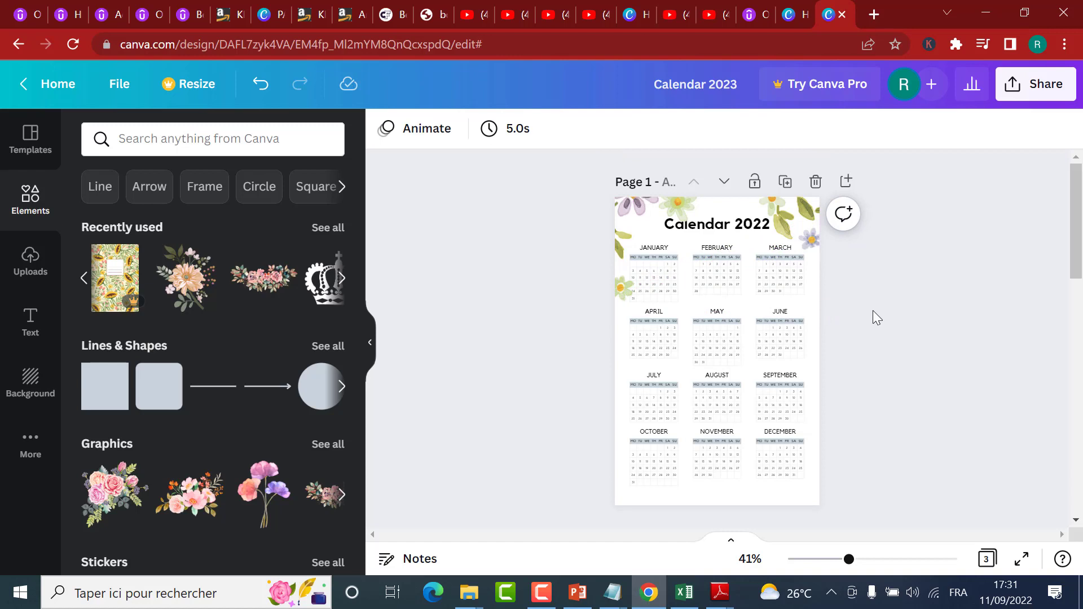
# Step: Duplicate the top garland on the Calendar 2022 page, move the copy lower, and rotate it so its flowers face the bottom edge
pyautogui.click(660, 207)
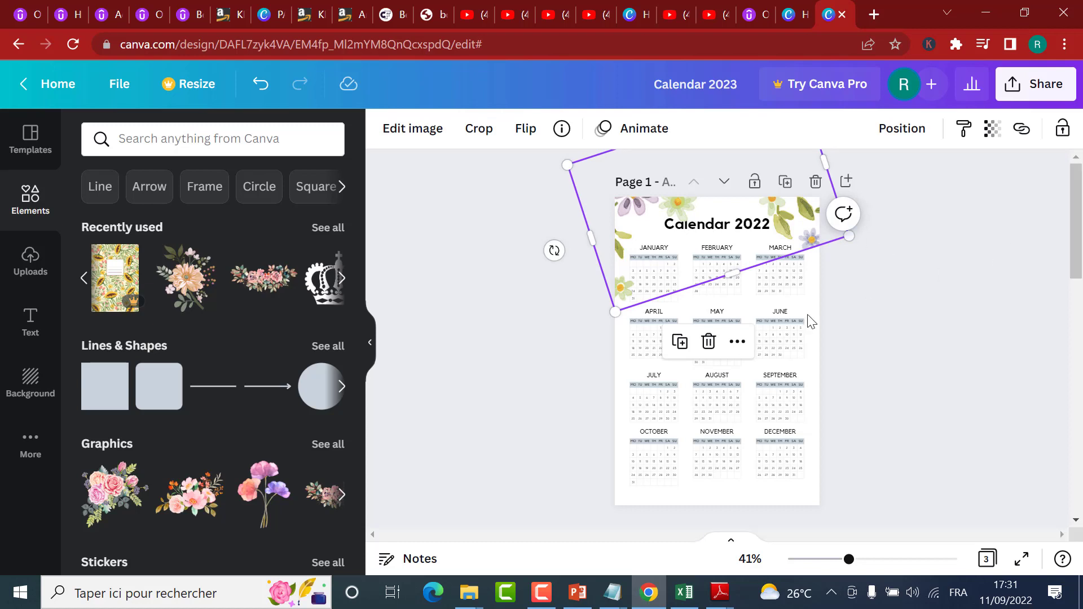
pyautogui.click(680, 342)
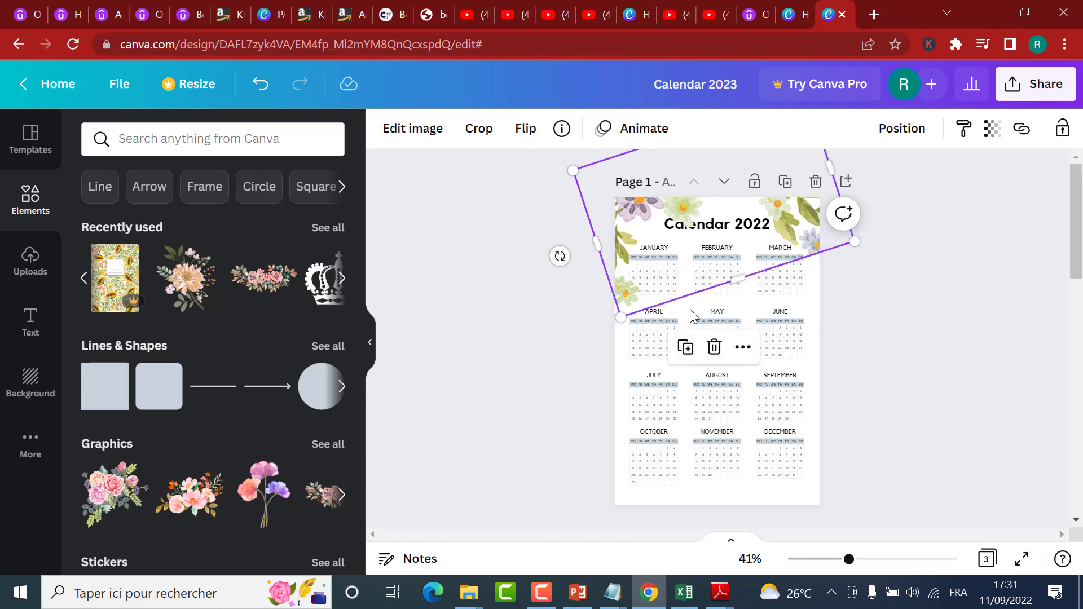
pyautogui.moveTo(697, 248); pyautogui.dragTo(709, 439)
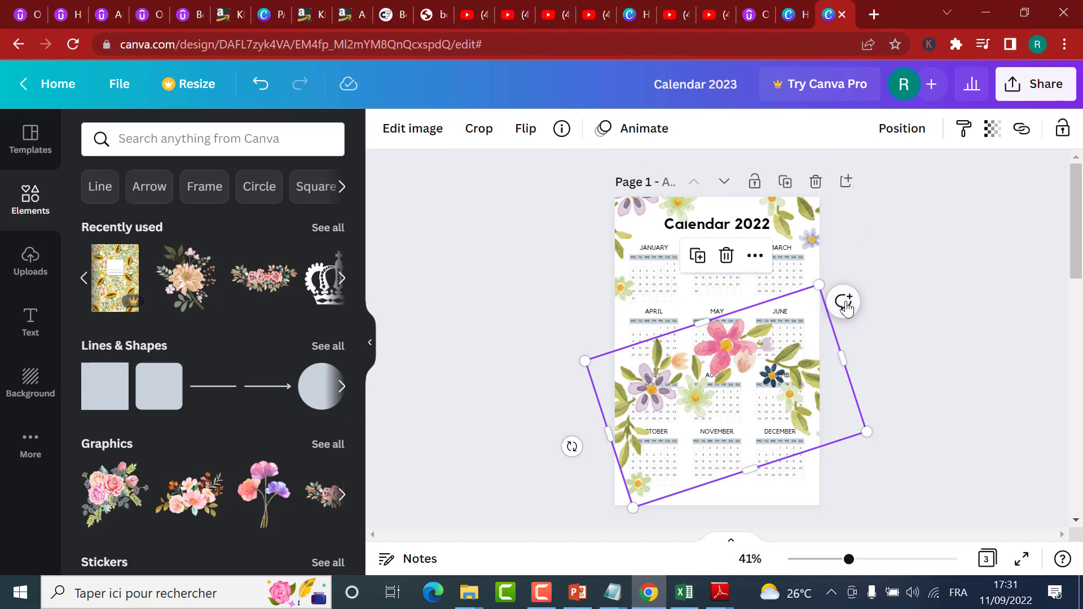
pyautogui.moveTo(602, 492); pyautogui.dragTo(921, 382)
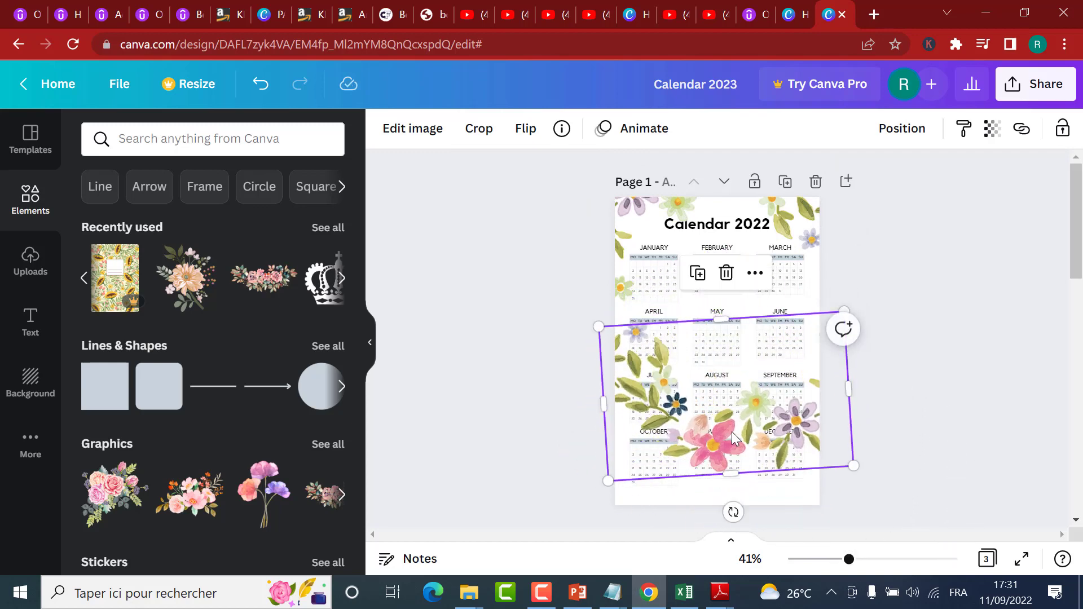
# Step: Move the second garland down over the bottom edge of the Calendar 2022 page and widen it slightly on both sides
pyautogui.moveTo(732, 434); pyautogui.dragTo(708, 560)
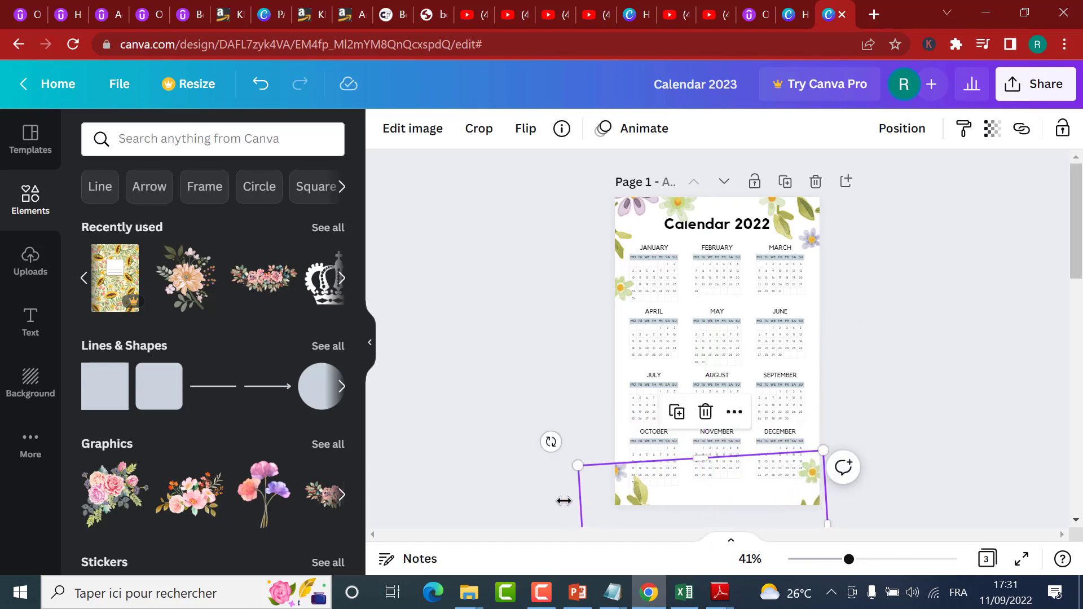
pyautogui.moveTo(564, 501); pyautogui.dragTo(542, 500)
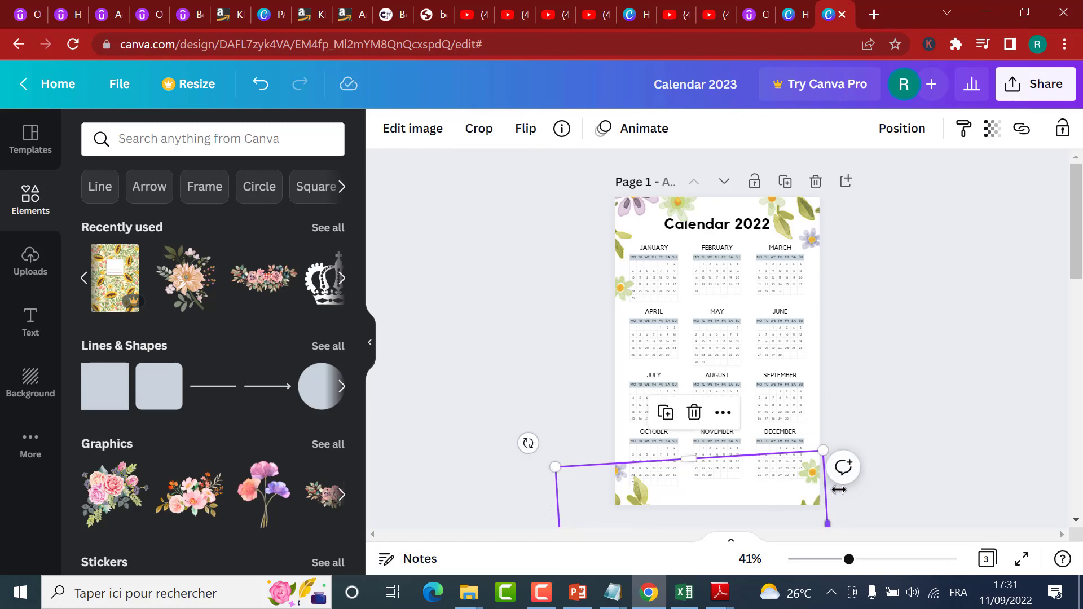
pyautogui.moveTo(838, 490); pyautogui.dragTo(847, 482)
pyautogui.click(929, 387)
pyautogui.scroll(-3, 929, 374)
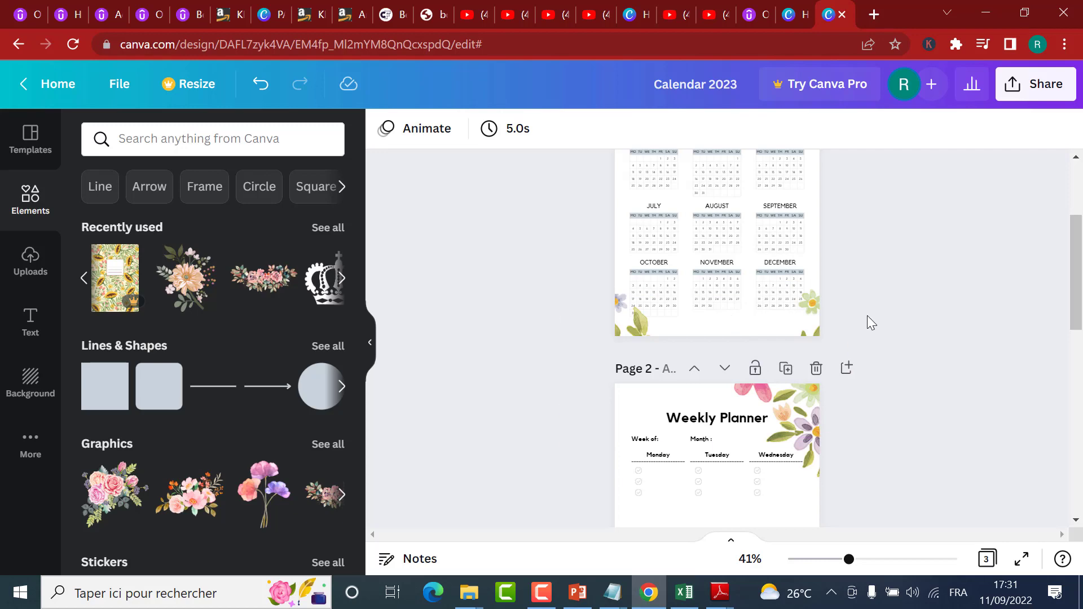
# Step: Add the recently used peach flower bouquet graphic to the Calendar 2023 page
pyautogui.scroll(-4, 943, 353)
pyautogui.scroll(-5, 941, 349)
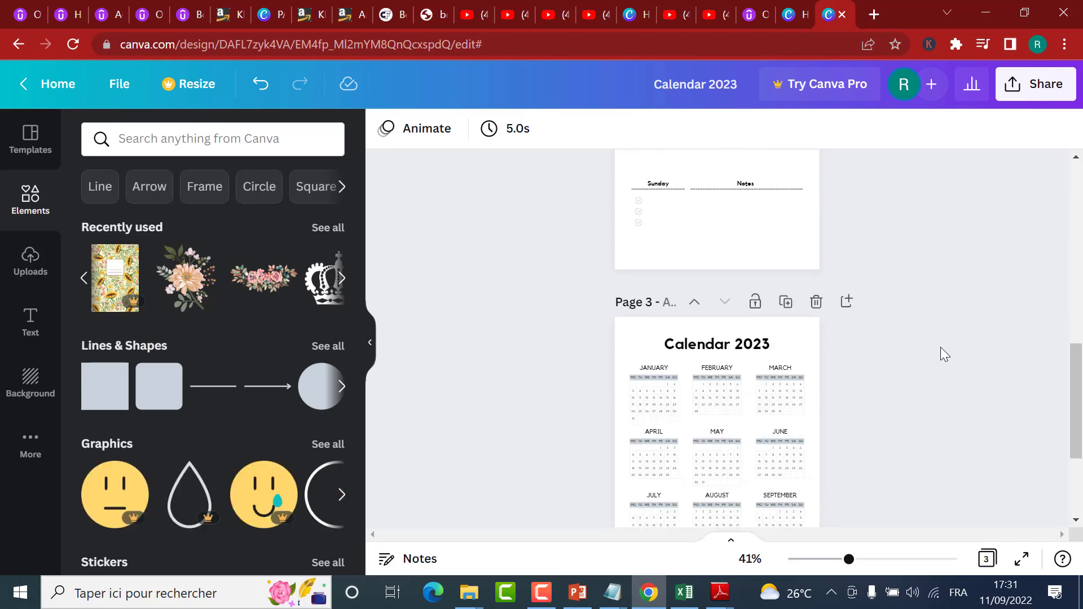
pyautogui.scroll(4, 923, 322)
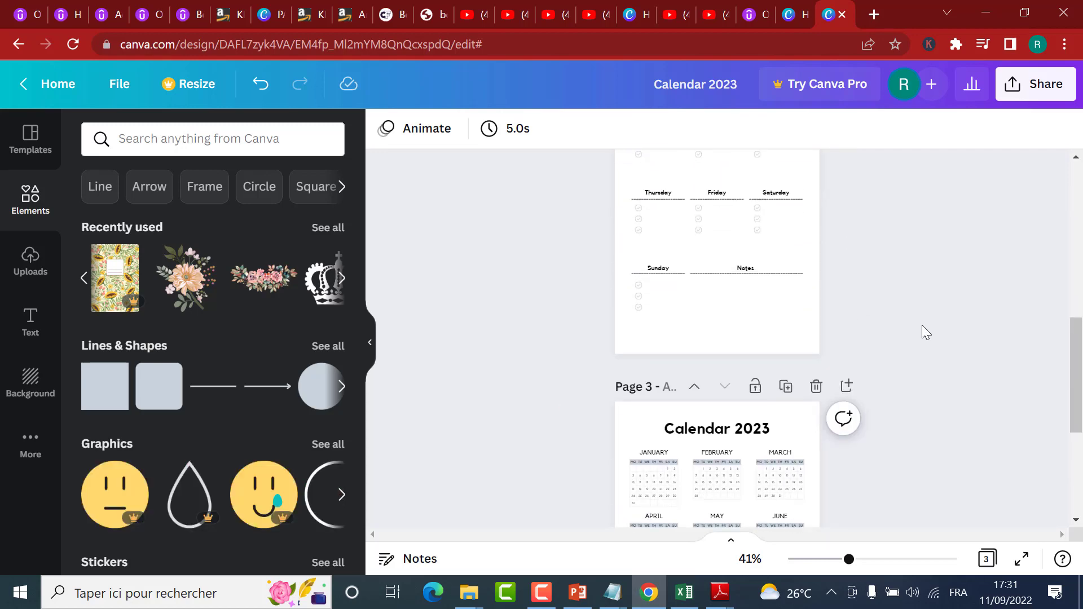
pyautogui.scroll(-3, 806, 299)
pyautogui.click(797, 257)
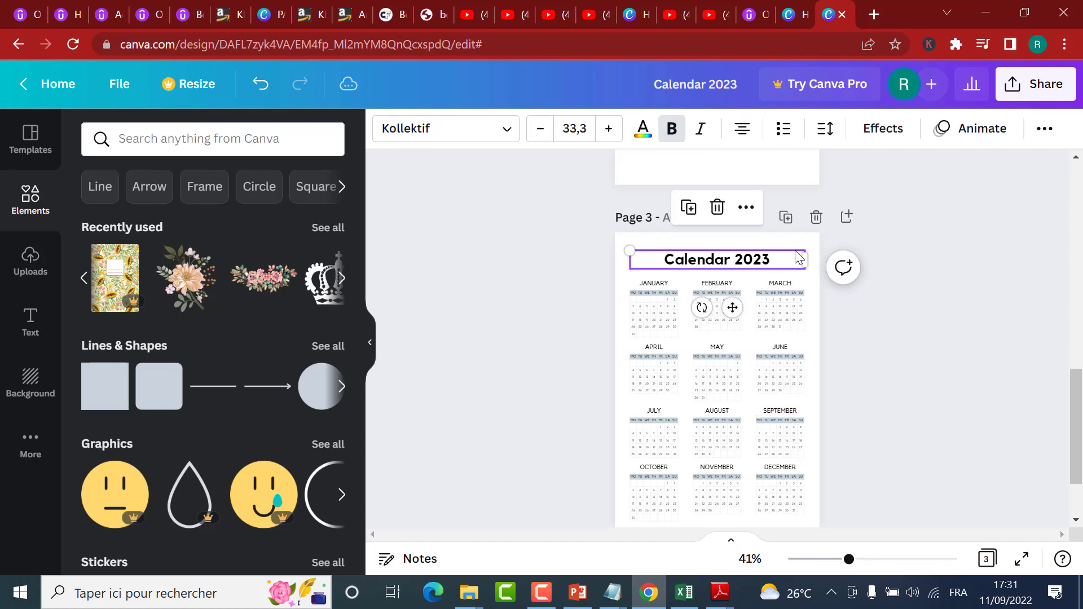
pyautogui.click(887, 366)
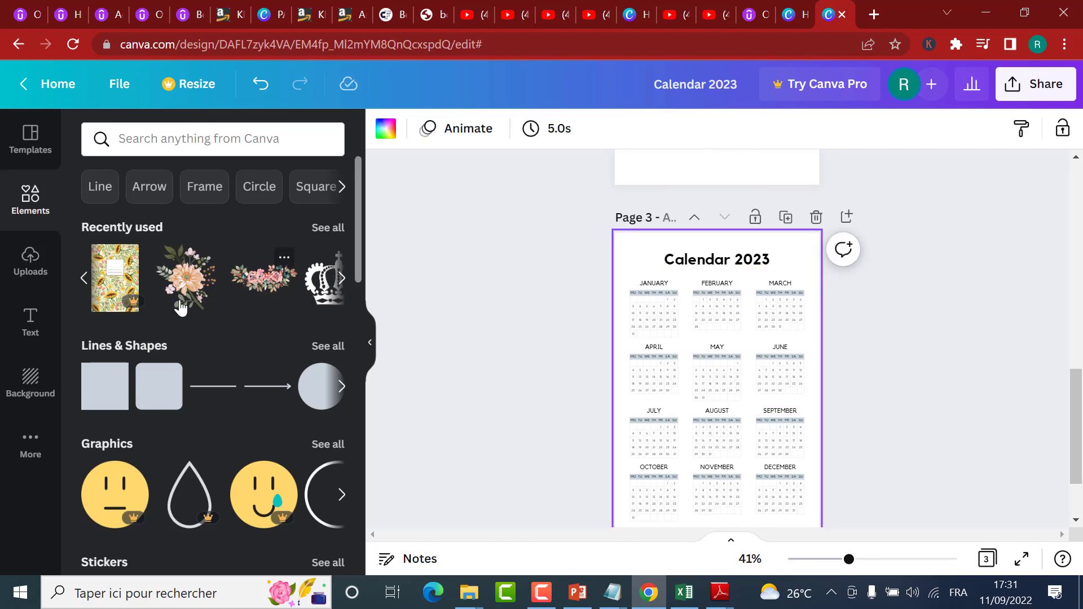
pyautogui.click(186, 276)
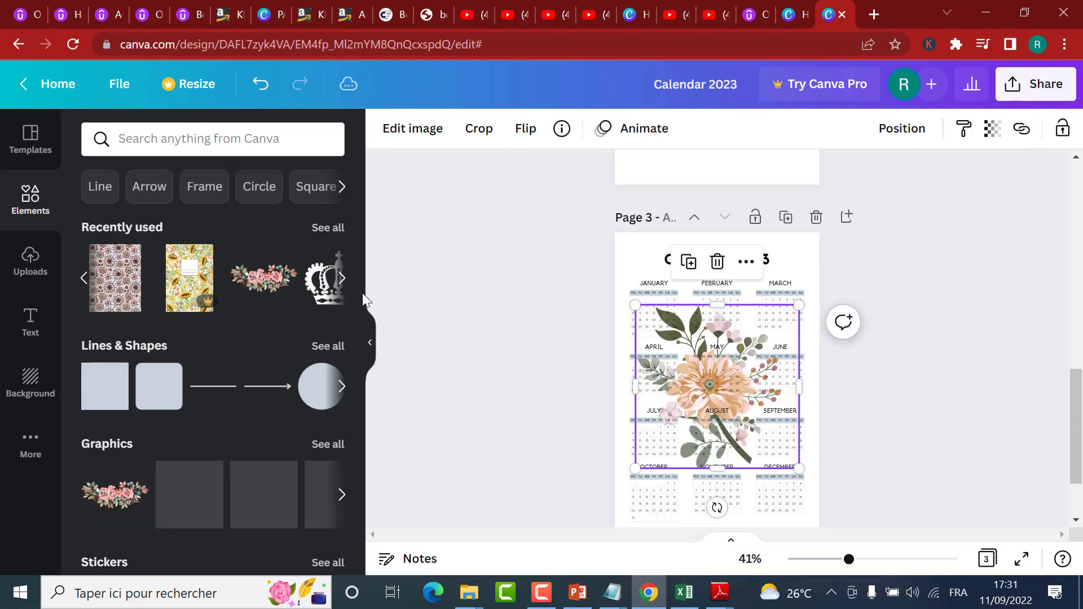
# Step: Move the flower bouquet partly off the Calendar 2023 page's upper-left corner and rotate it so its berry sprigs reach towards the title
pyautogui.moveTo(704, 402); pyautogui.dragTo(618, 260)
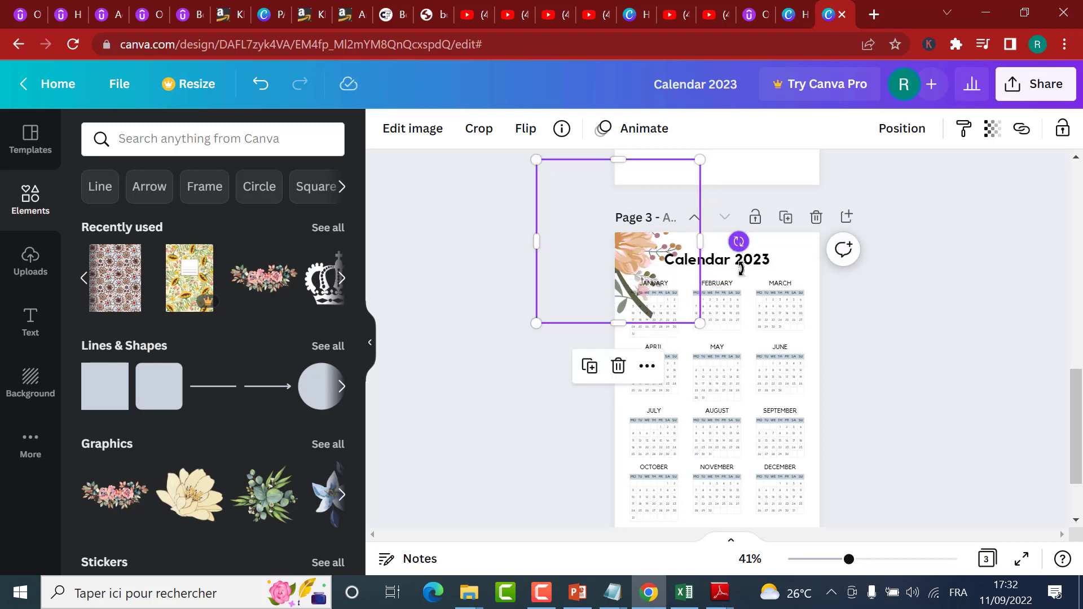
pyautogui.moveTo(740, 269); pyautogui.dragTo(712, 317)
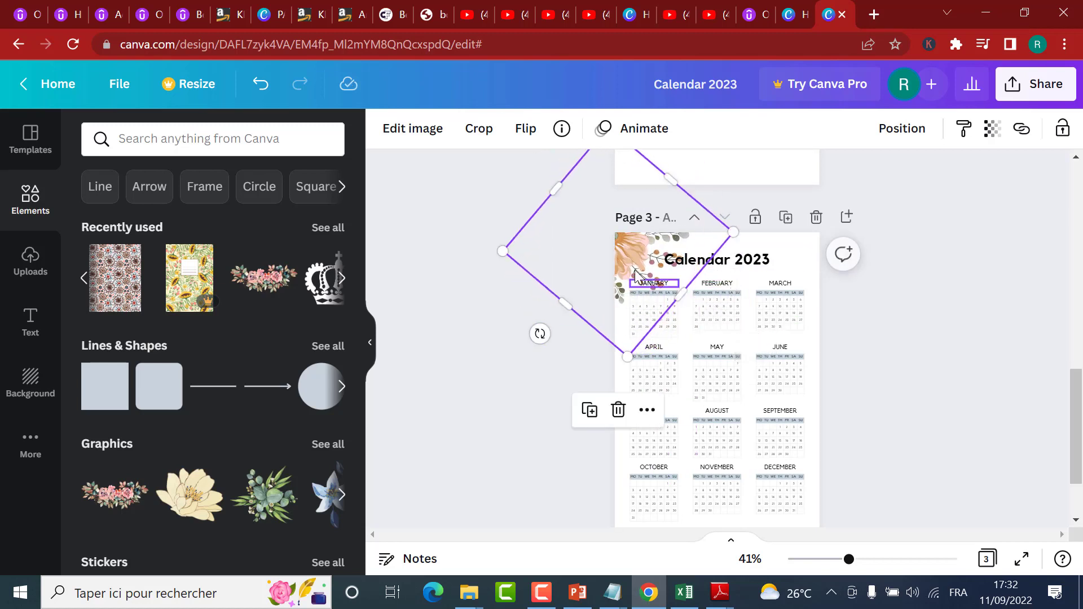
pyautogui.moveTo(635, 277); pyautogui.dragTo(614, 247)
pyautogui.click(638, 263)
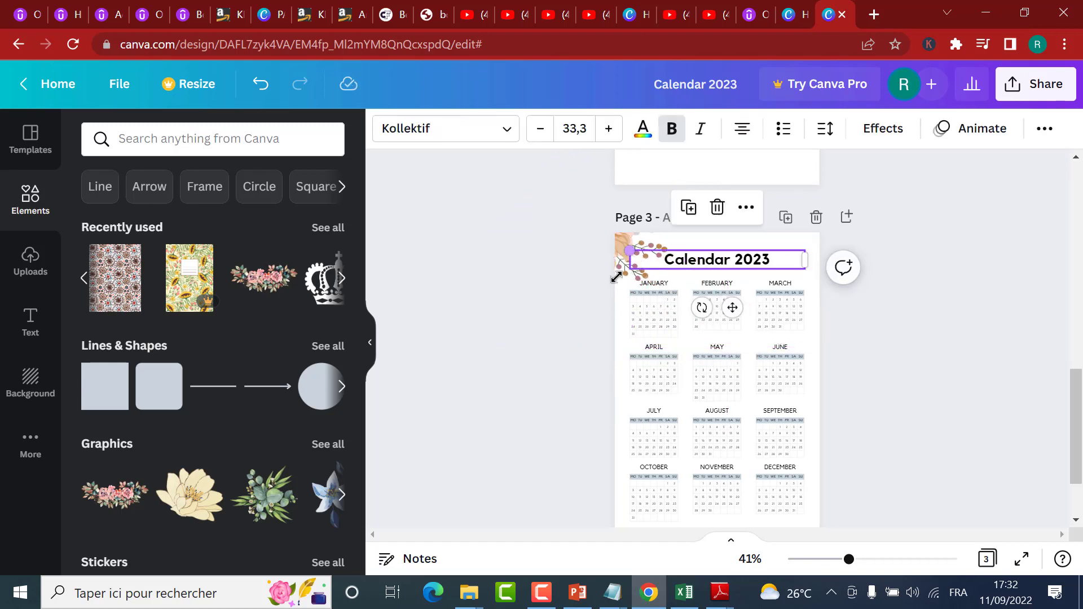
pyautogui.click(616, 276)
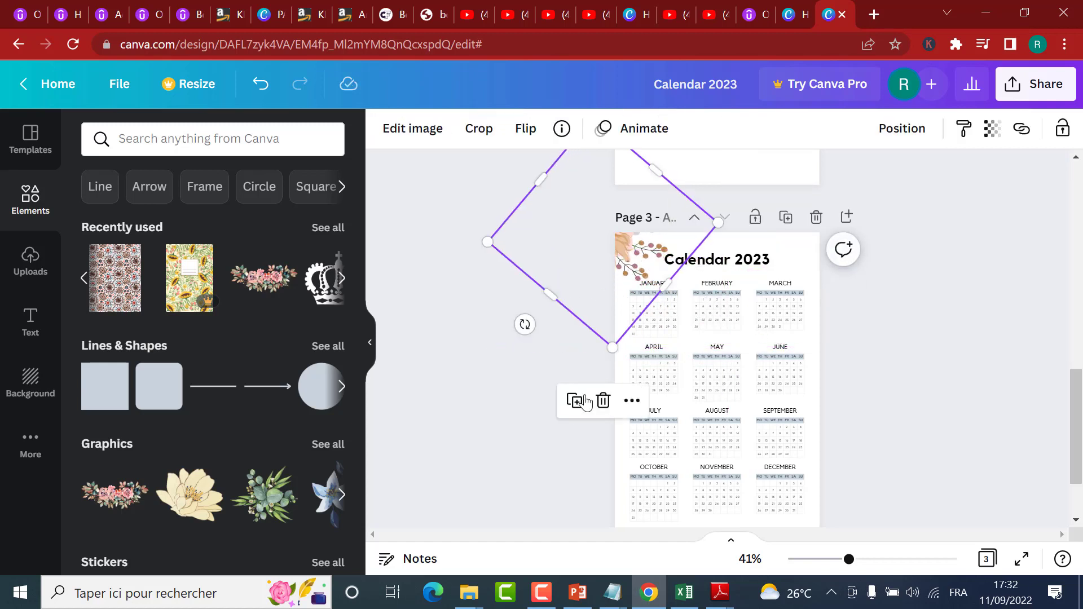
# Step: Duplicate the bouquet and rotate the copy into the lower-right corner of the Calendar 2023 page so only its leaves and small blossoms show
pyautogui.moveTo(639, 278); pyautogui.dragTo(645, 283)
pyautogui.moveTo(665, 319); pyautogui.dragTo(810, 435)
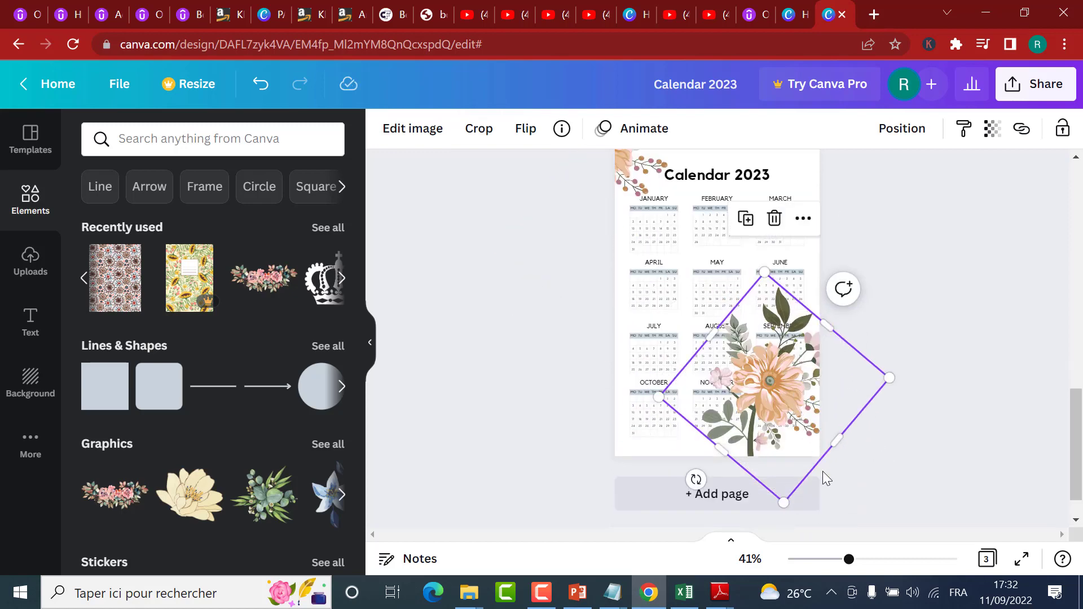
pyautogui.moveTo(764, 278); pyautogui.dragTo(795, 357)
pyautogui.moveTo(807, 445); pyautogui.dragTo(847, 439)
pyautogui.moveTo(848, 442); pyautogui.dragTo(844, 449)
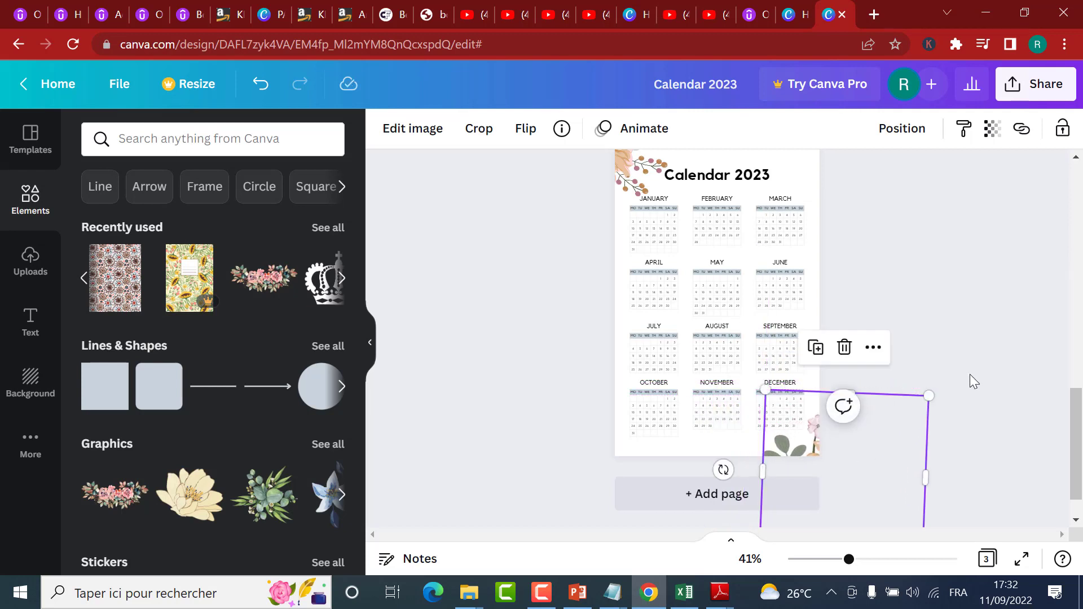
pyautogui.click(983, 308)
# Step: Add a blank fourth page after the Calendar 2023 page and bring up the weekly planner templates for it
pyautogui.scroll(15, 1001, 301)
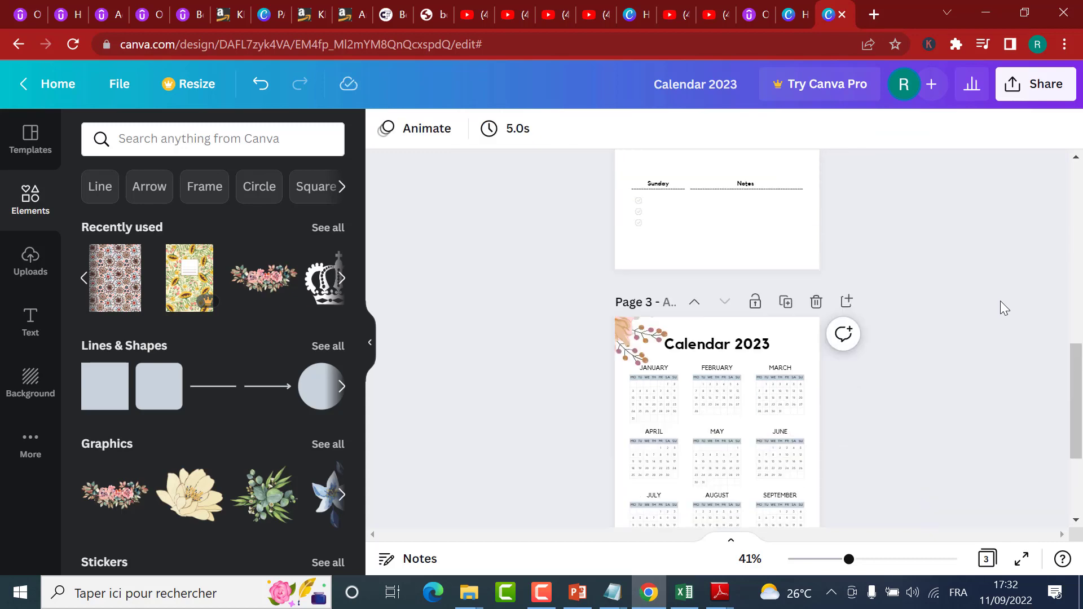
pyautogui.scroll(-6, 1010, 304)
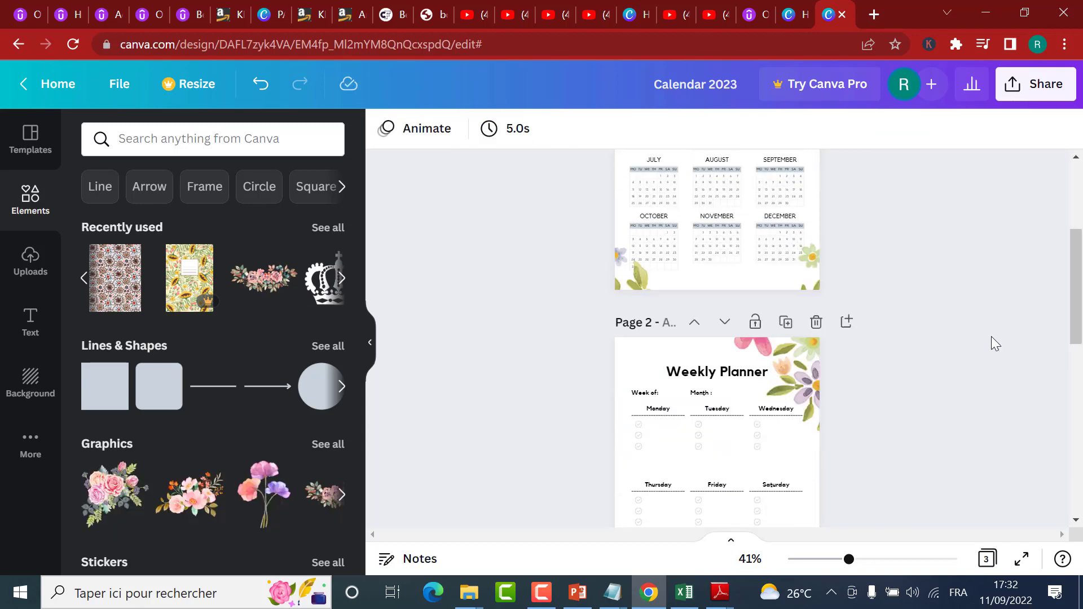
pyautogui.scroll(-8, 929, 337)
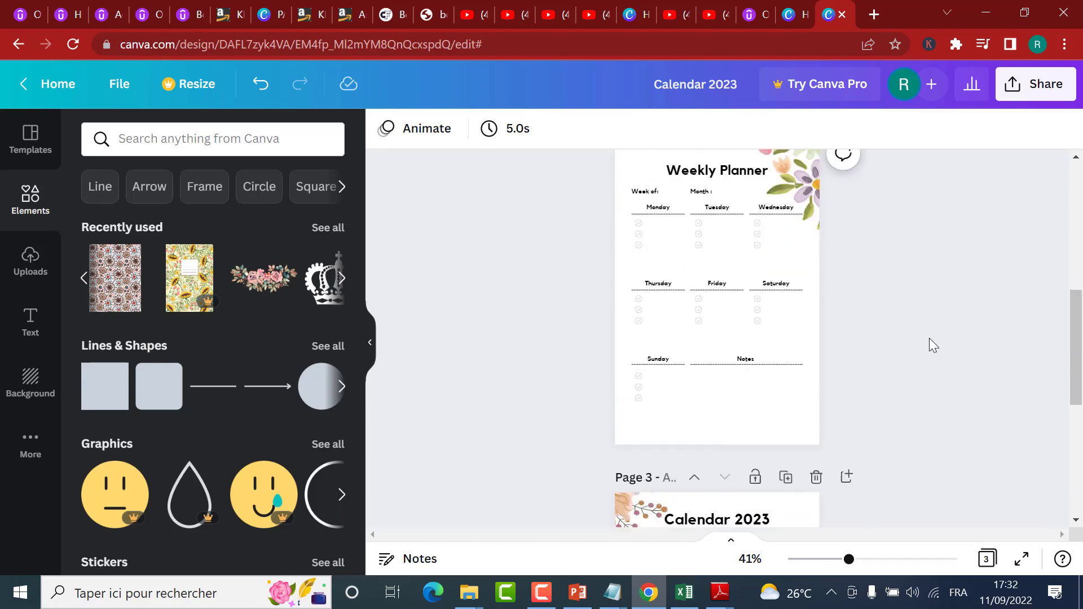
pyautogui.click(730, 487)
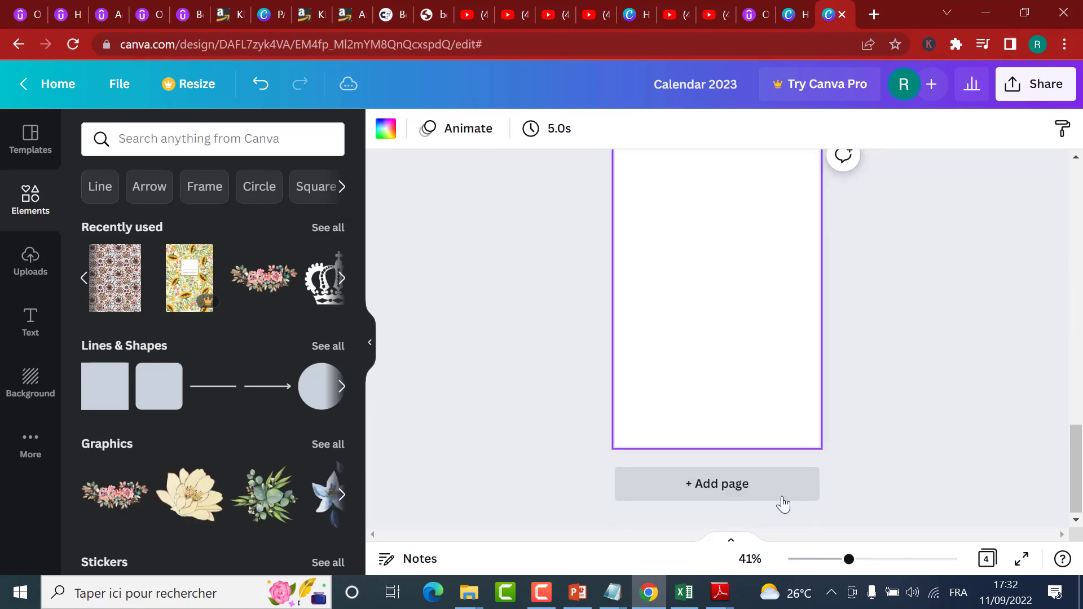
pyautogui.scroll(6, 763, 436)
pyautogui.scroll(4, 731, 392)
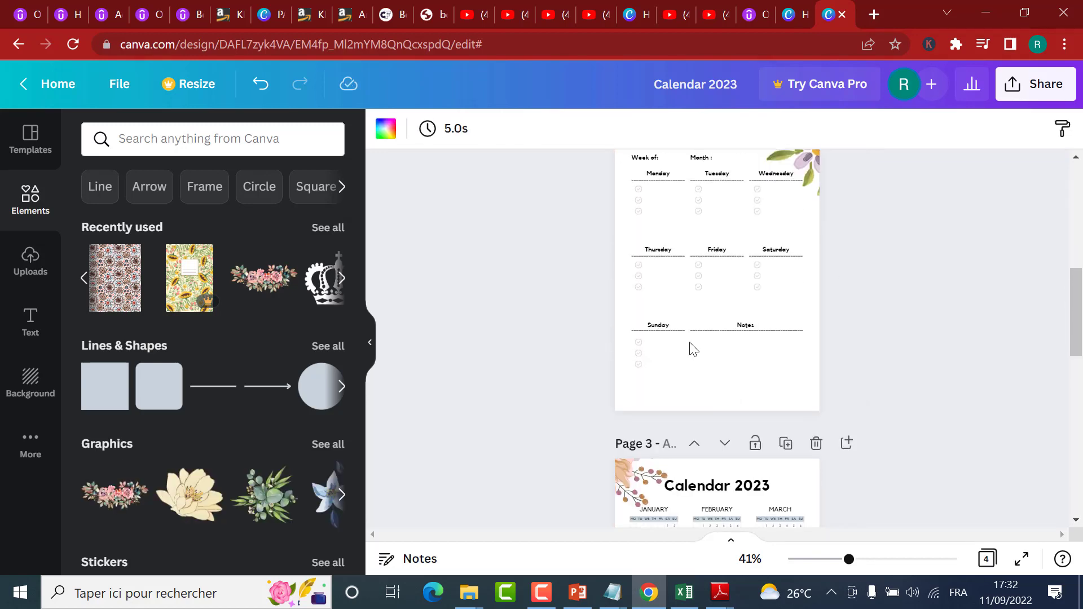
pyautogui.scroll(-10, 828, 392)
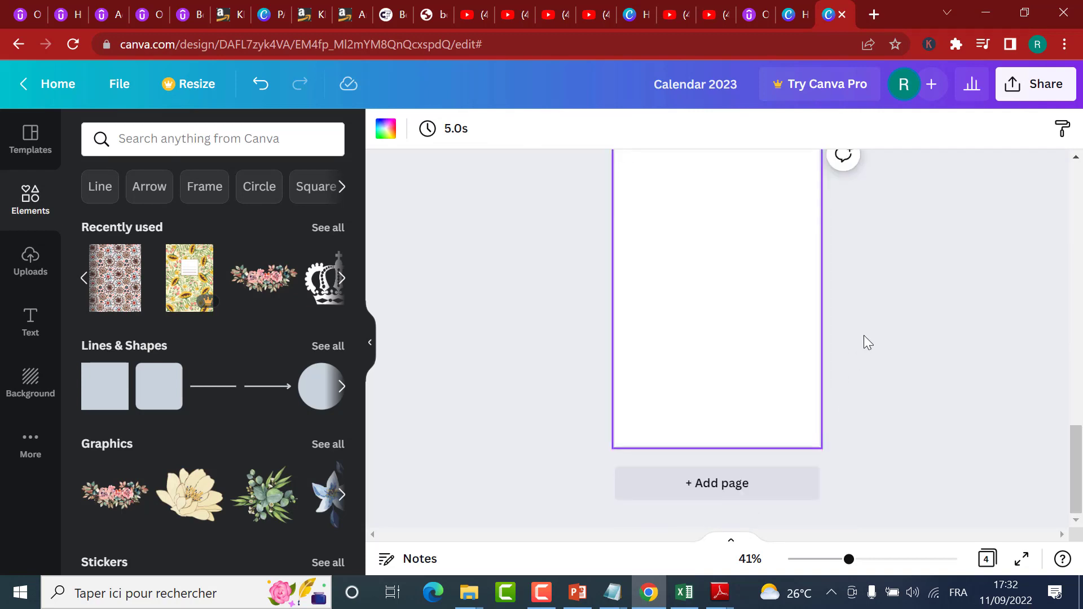
pyautogui.scroll(2, 866, 336)
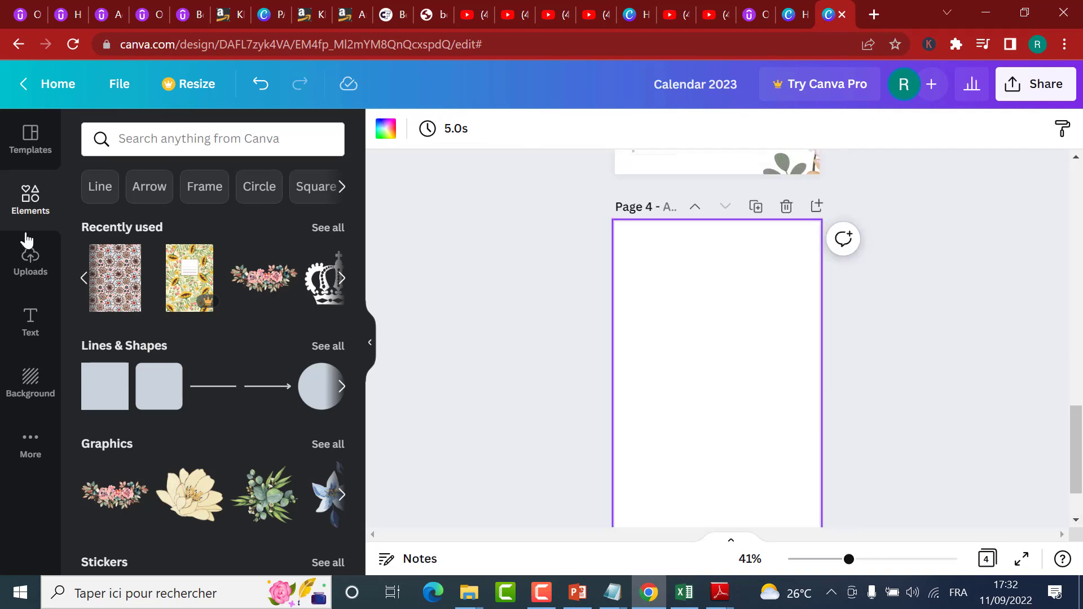
pyautogui.click(22, 148)
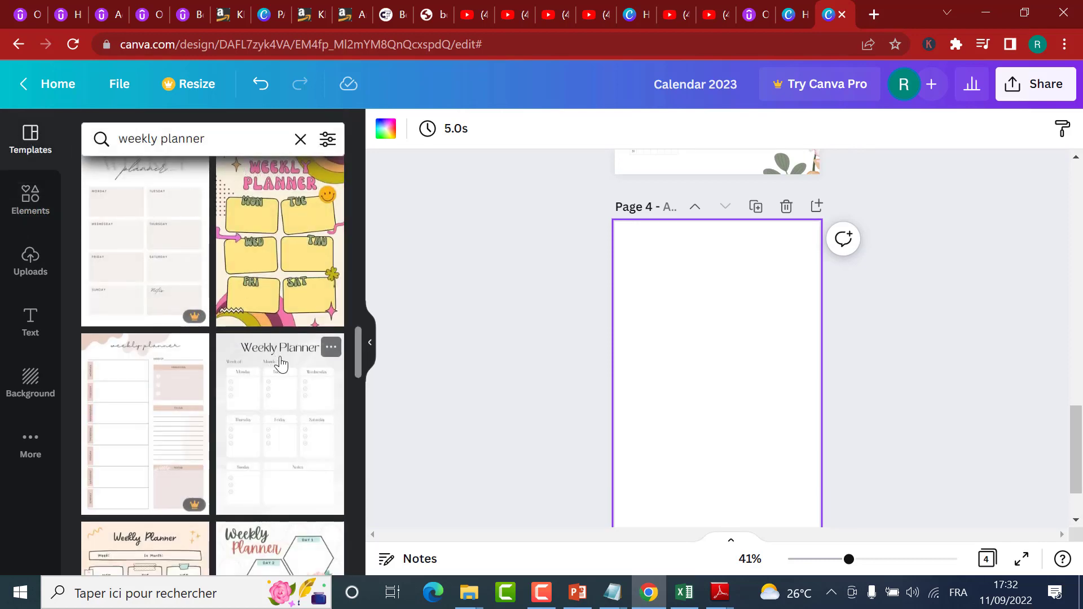
# Step: Try the colourful retro weekly planner template with yellow day boxes on page 4
pyautogui.scroll(3, 302, 416)
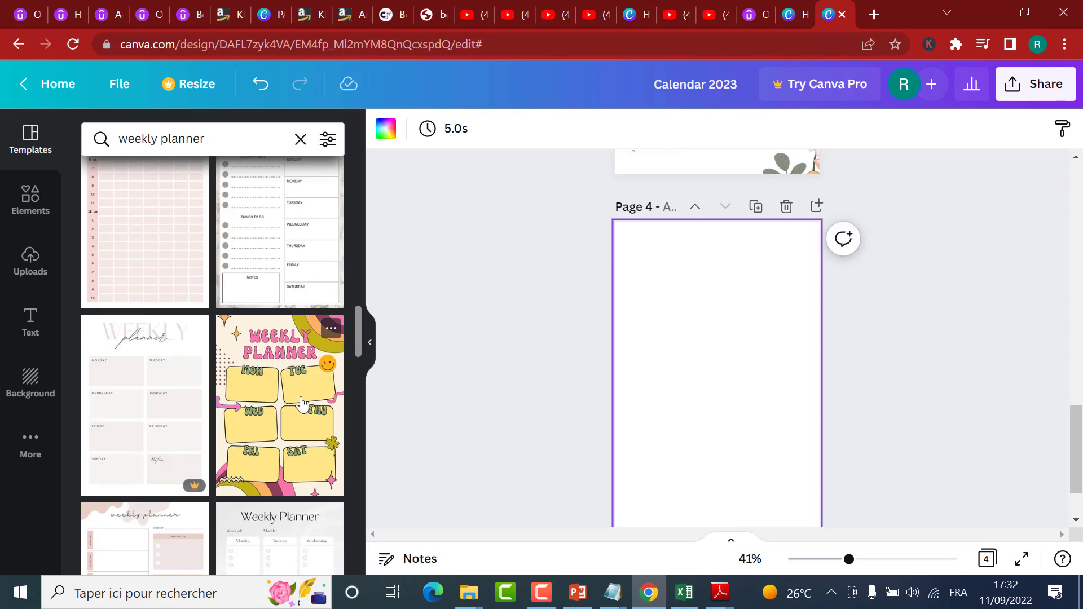
pyautogui.scroll(2, 317, 398)
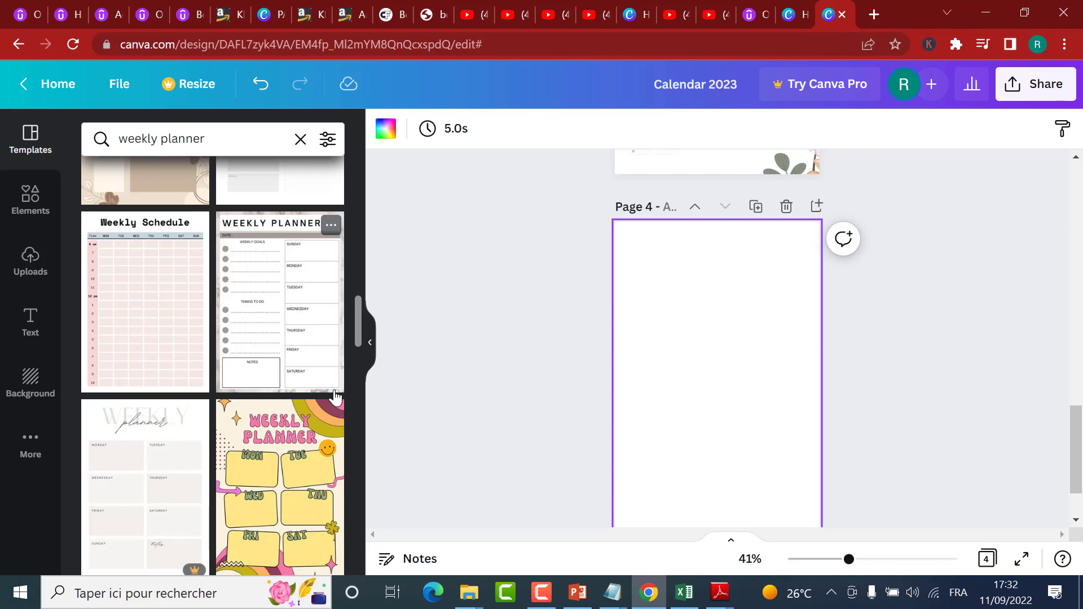
pyautogui.click(281, 450)
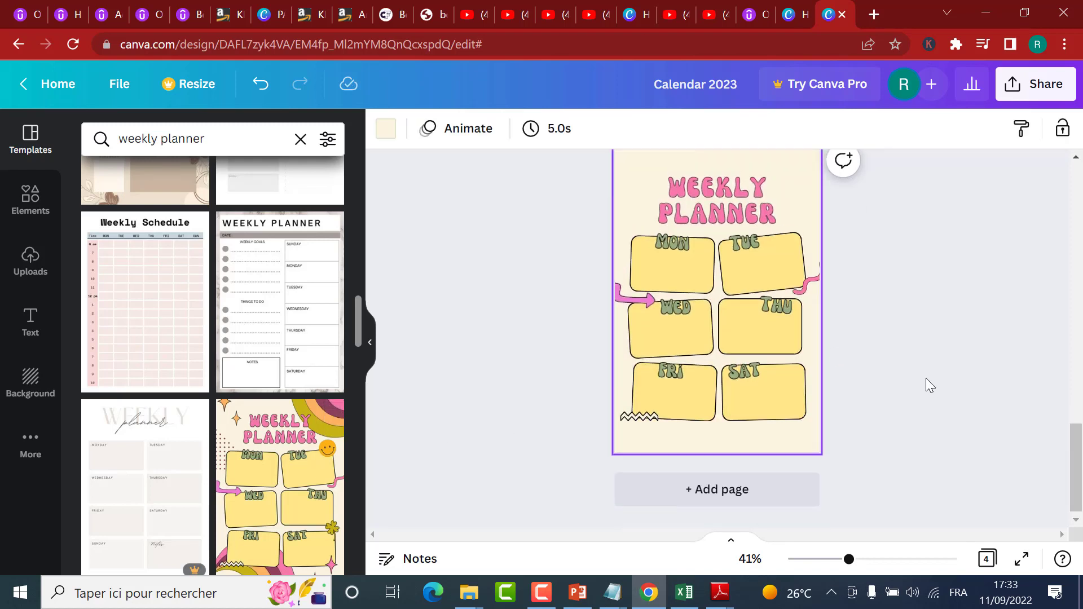
pyautogui.scroll(2, 924, 377)
pyautogui.scroll(-1, 876, 401)
pyautogui.scroll(-1, 863, 392)
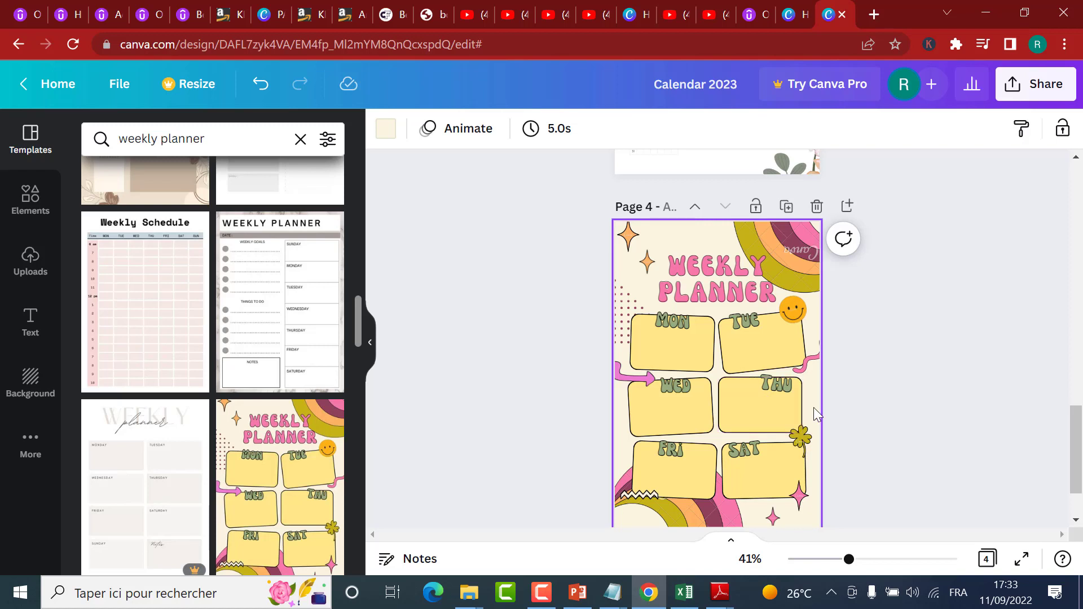
pyautogui.scroll(-2, 851, 290)
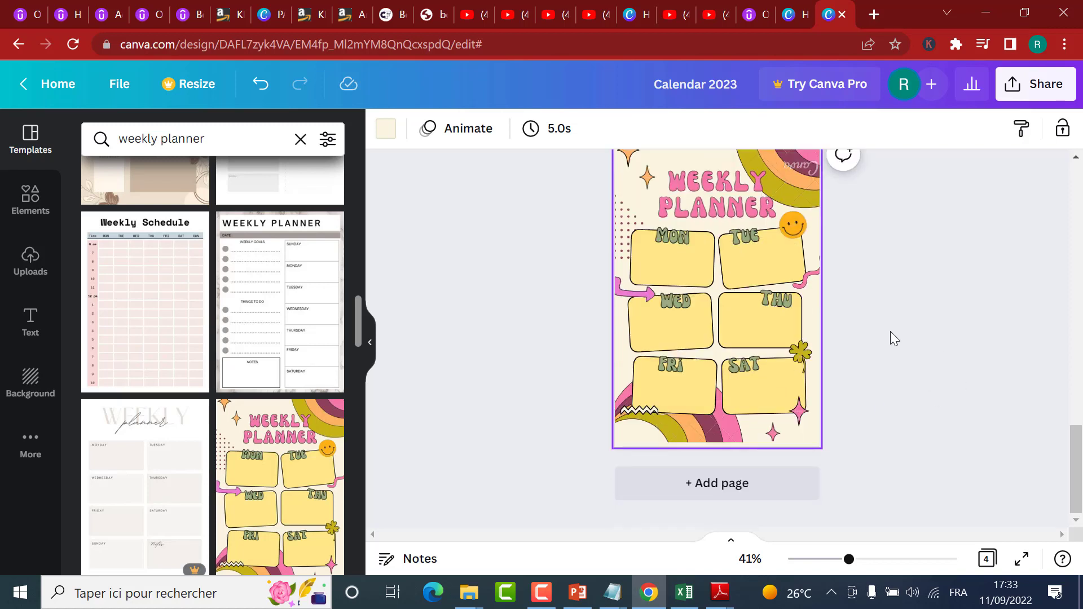
pyautogui.scroll(-3, 226, 502)
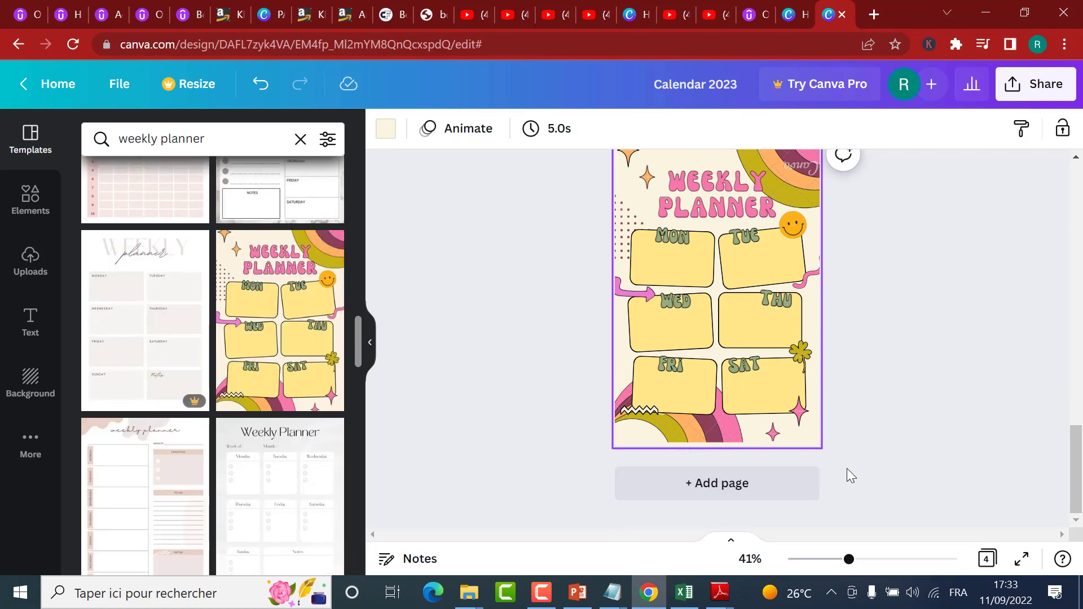
pyautogui.scroll(2, 837, 462)
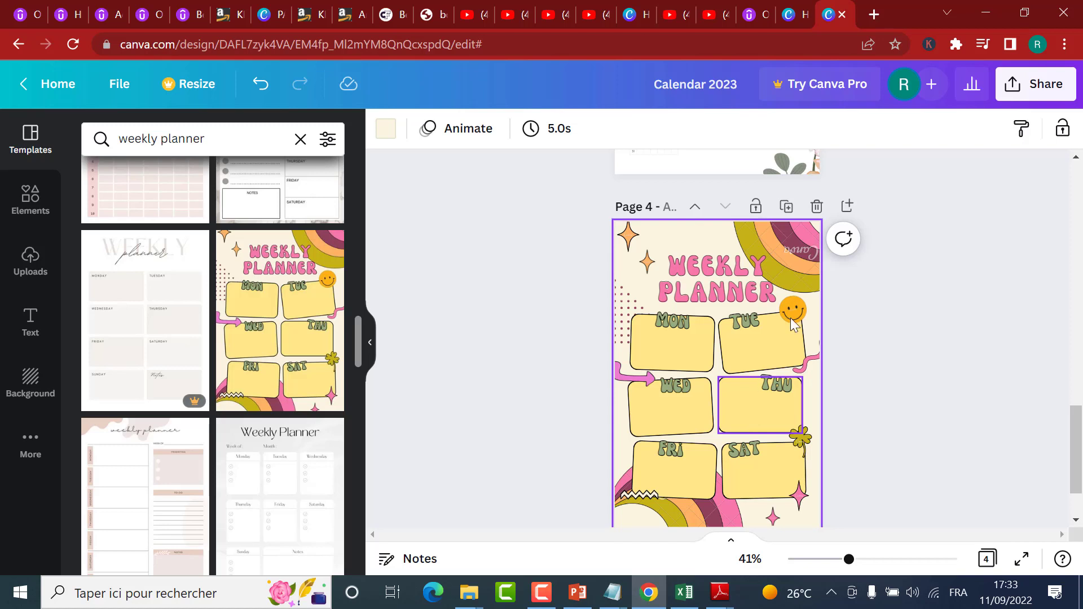
# Step: Remove the retro template's cream background, and undo both that removal and the template on page 4
pyautogui.press('Delete')
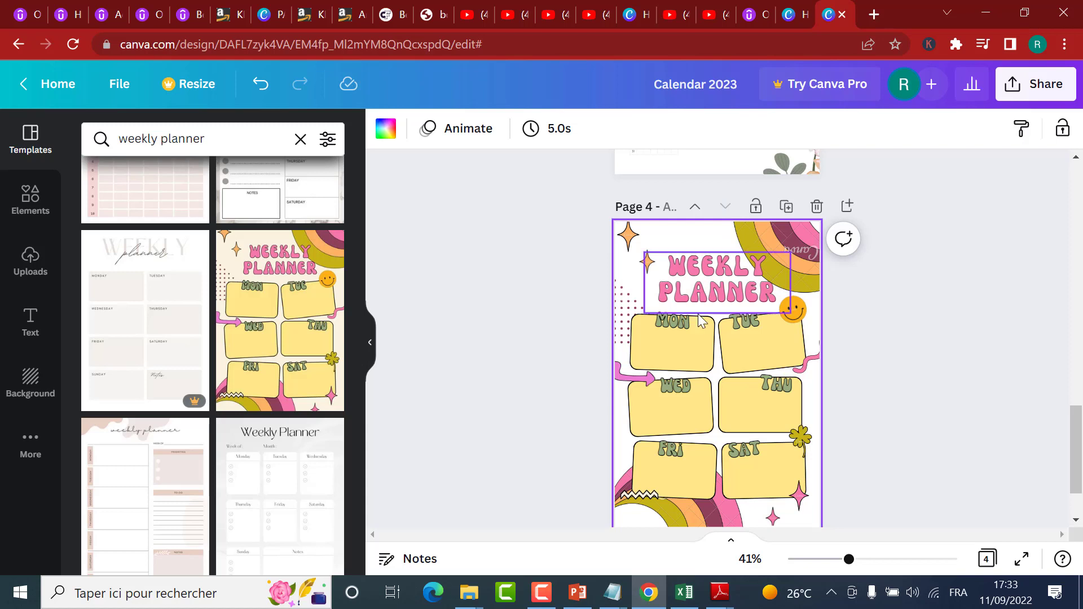
pyautogui.click(273, 88)
pyautogui.click(274, 88)
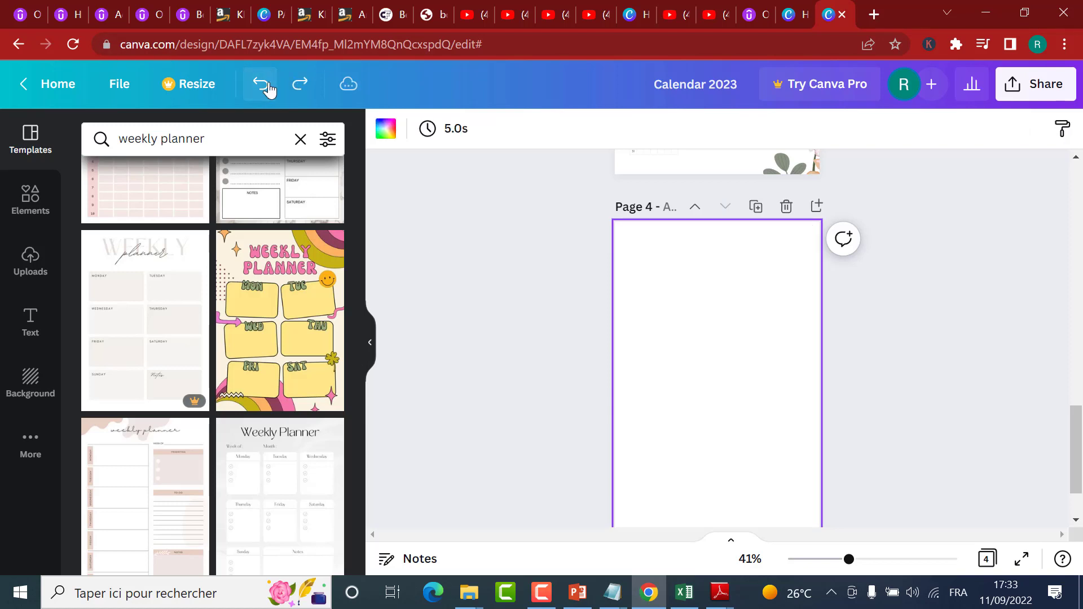
# Step: Apply the pale beige weekly planner template with month and week lines to page 4 and remove its background colour
pyautogui.scroll(5, 203, 322)
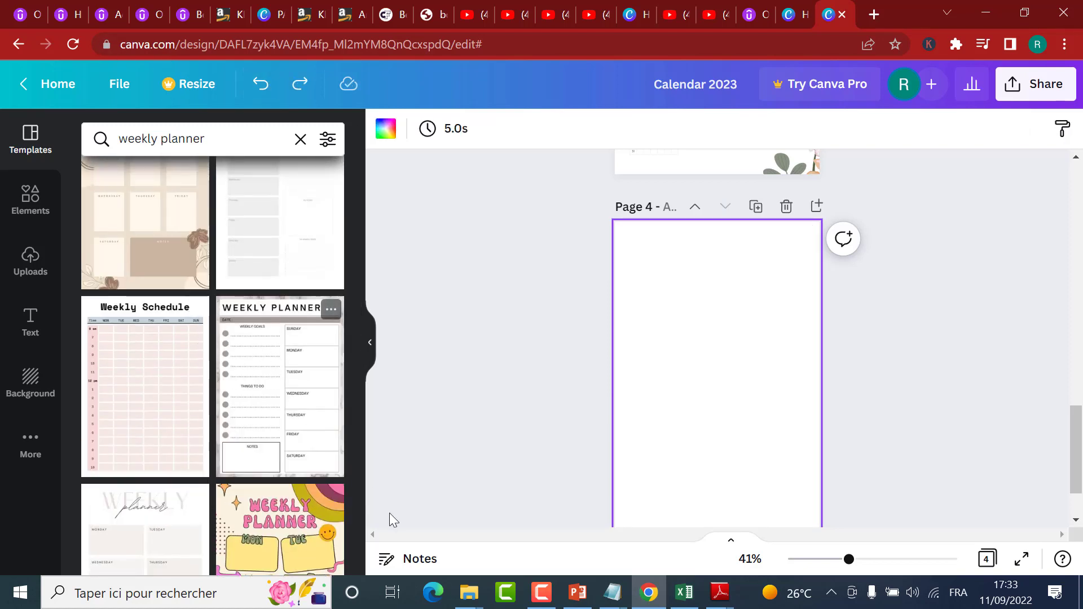
pyautogui.scroll(2, 285, 417)
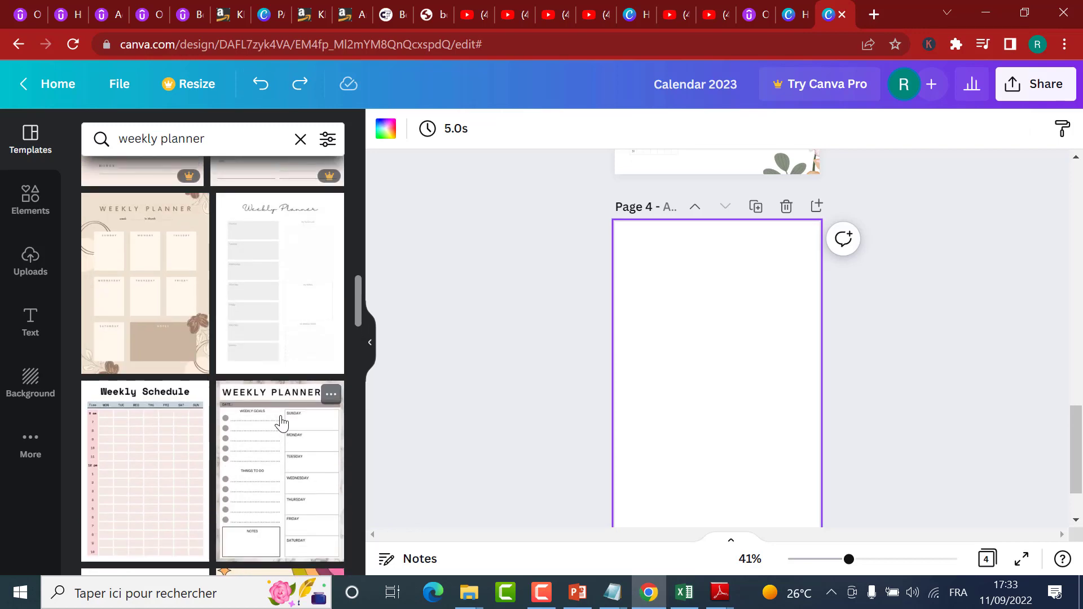
pyautogui.scroll(6, 292, 440)
pyautogui.scroll(10, 303, 441)
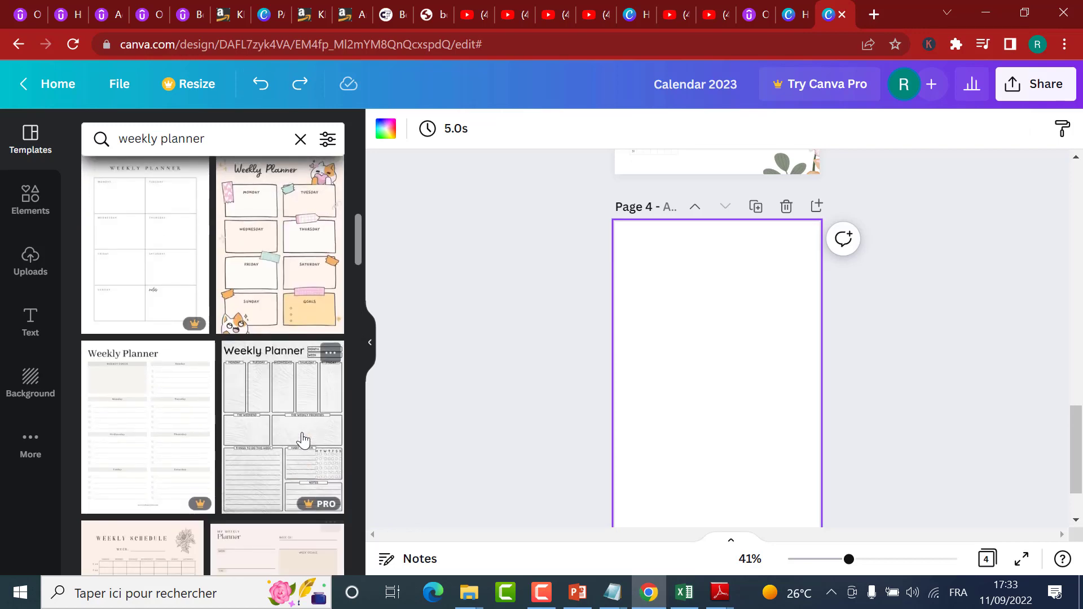
pyautogui.scroll(2, 303, 441)
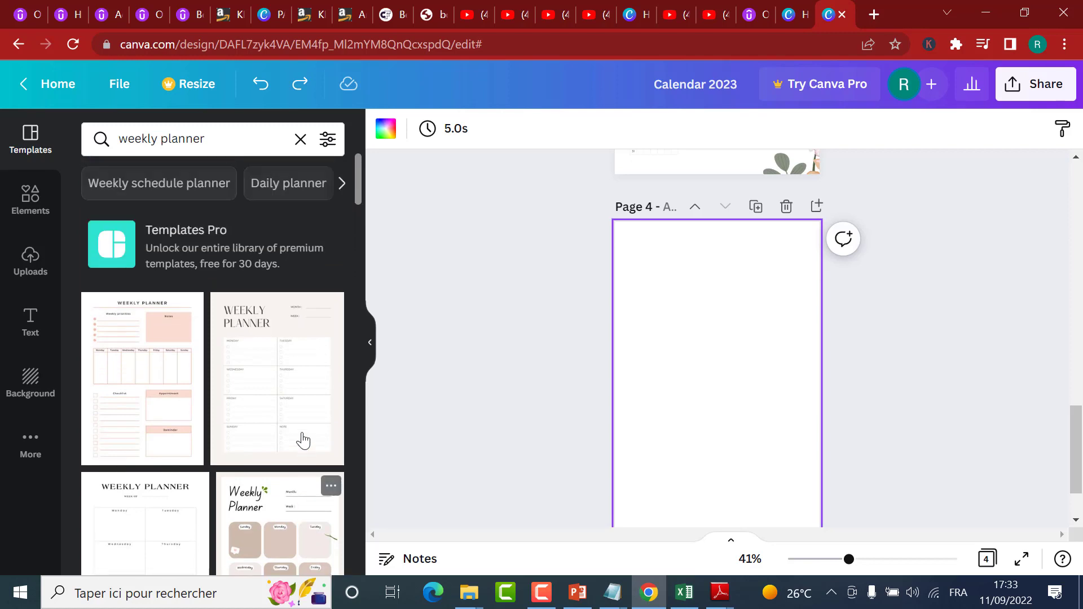
pyautogui.click(285, 382)
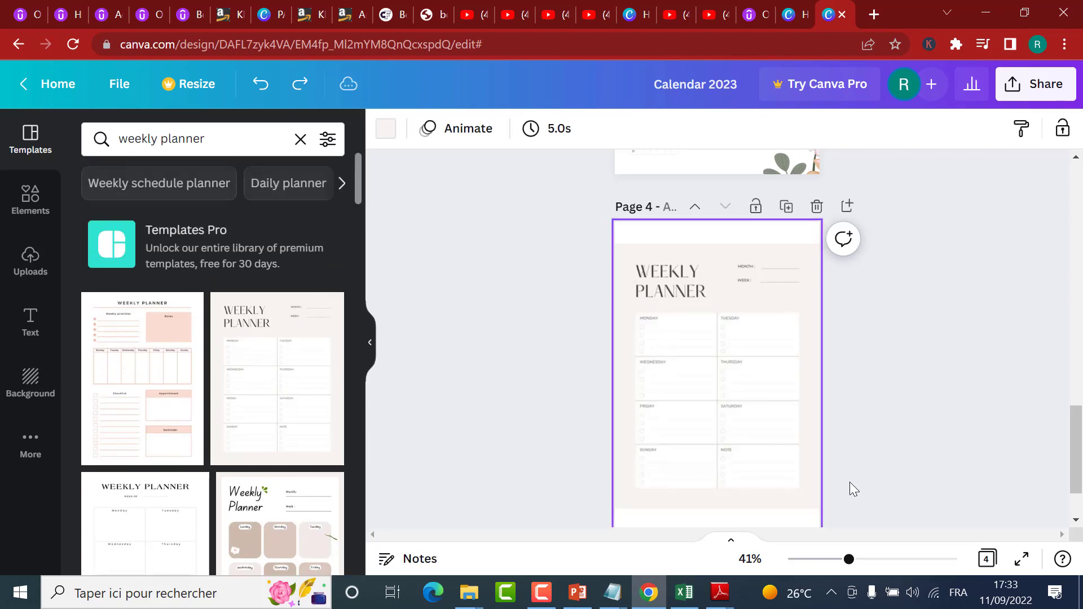
pyautogui.moveTo(848, 559); pyautogui.dragTo(868, 563)
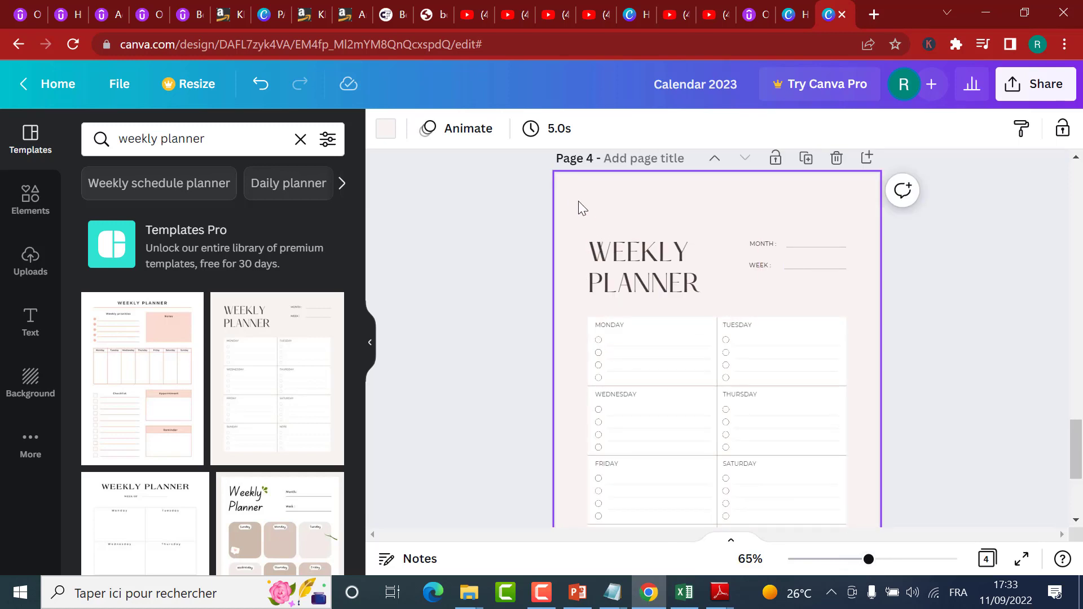
pyautogui.press('Delete')
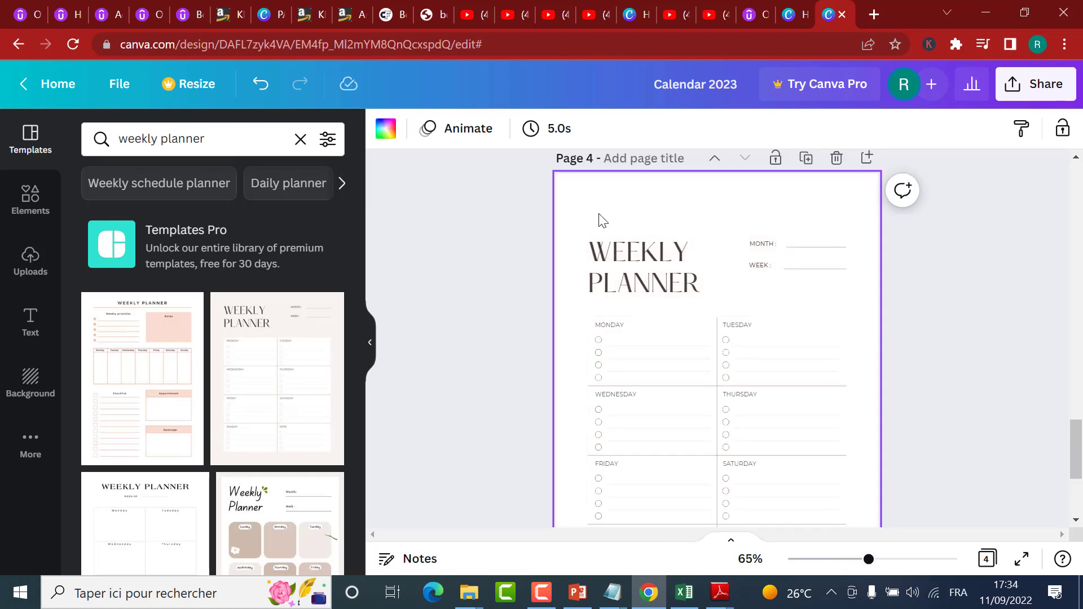
# Step: Try filling all the weekly planner elements on page 4 with the brown document colour, and undo the fill
pyautogui.moveTo(872, 565); pyautogui.dragTo(846, 561)
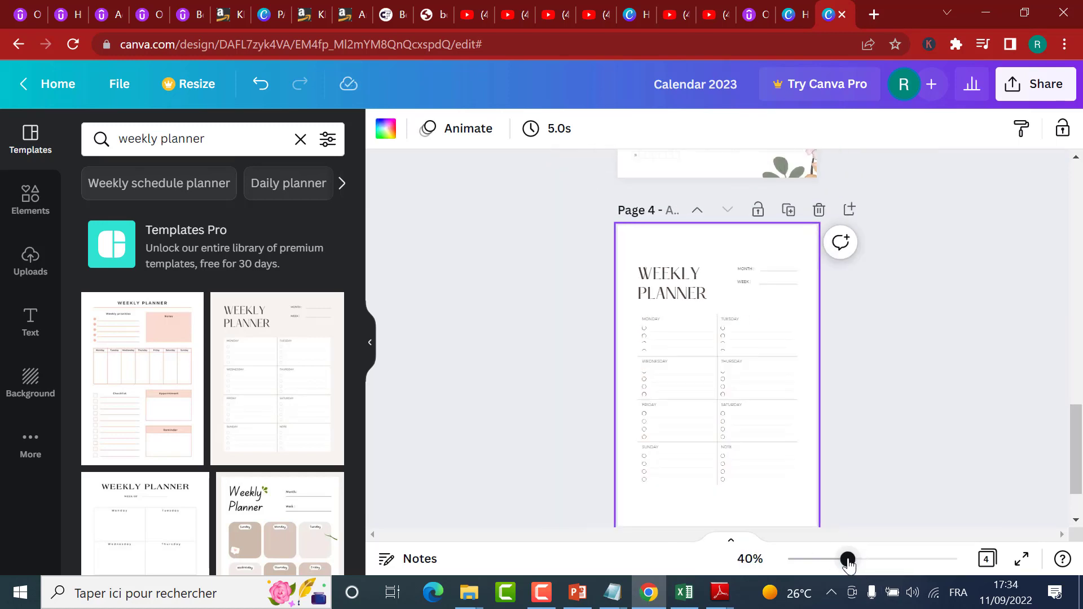
pyautogui.moveTo(847, 439); pyautogui.dragTo(542, 135)
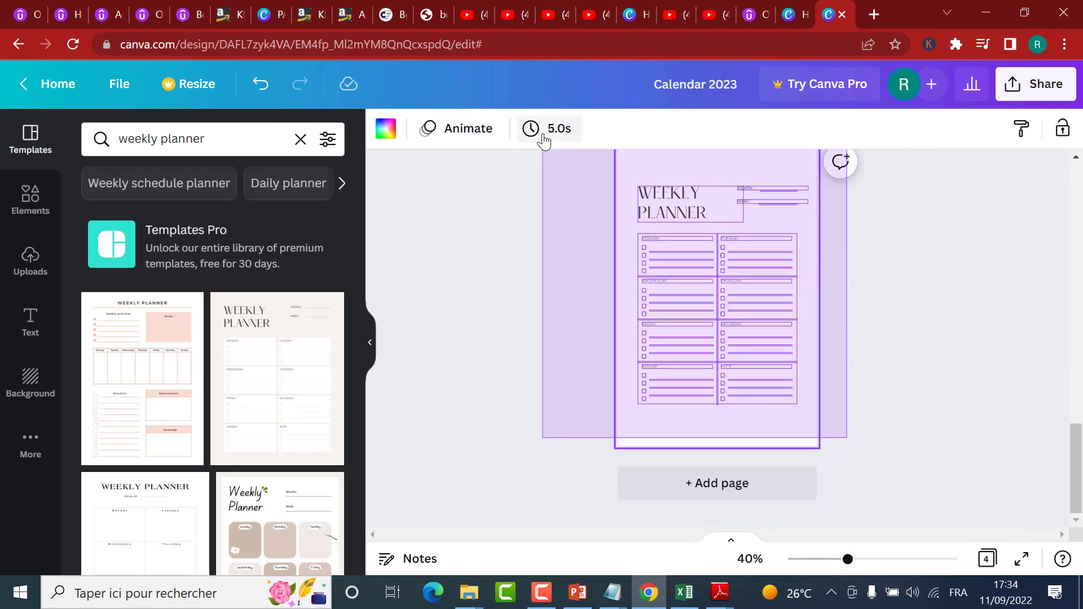
pyautogui.click(481, 130)
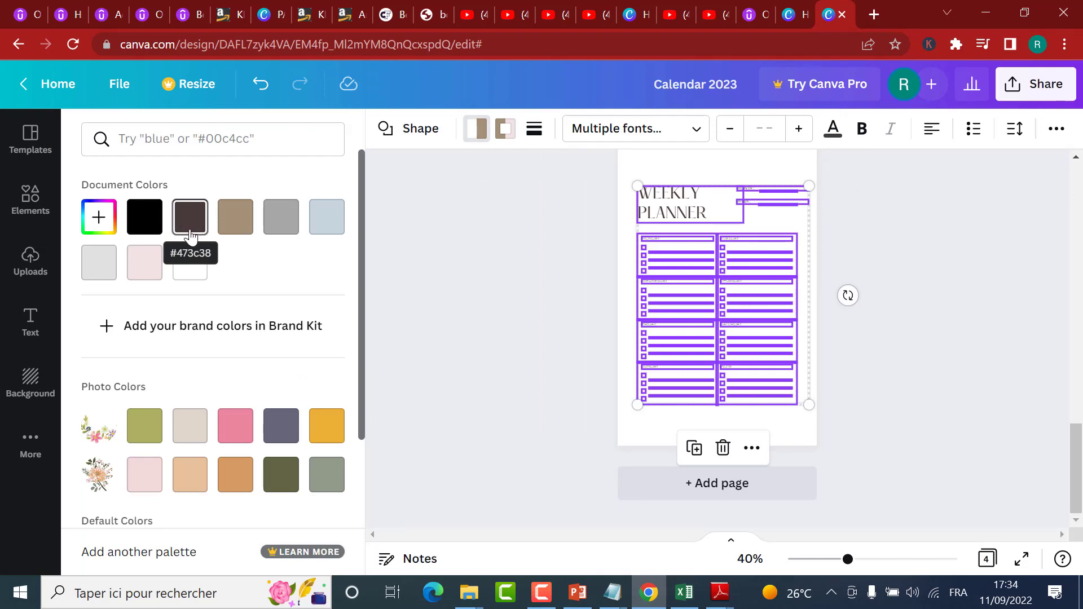
pyautogui.click(234, 221)
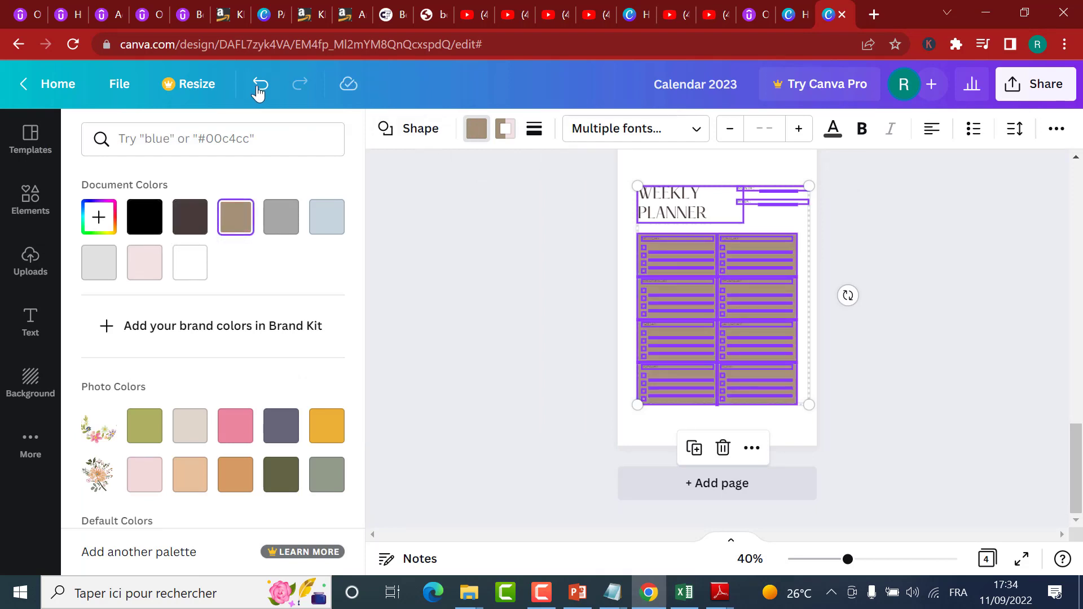
pyautogui.click(258, 85)
# Step: Set the fill of the selected weekly planner elements to the custom colour #FFFFFF
pyautogui.click(99, 216)
pyautogui.click(99, 266)
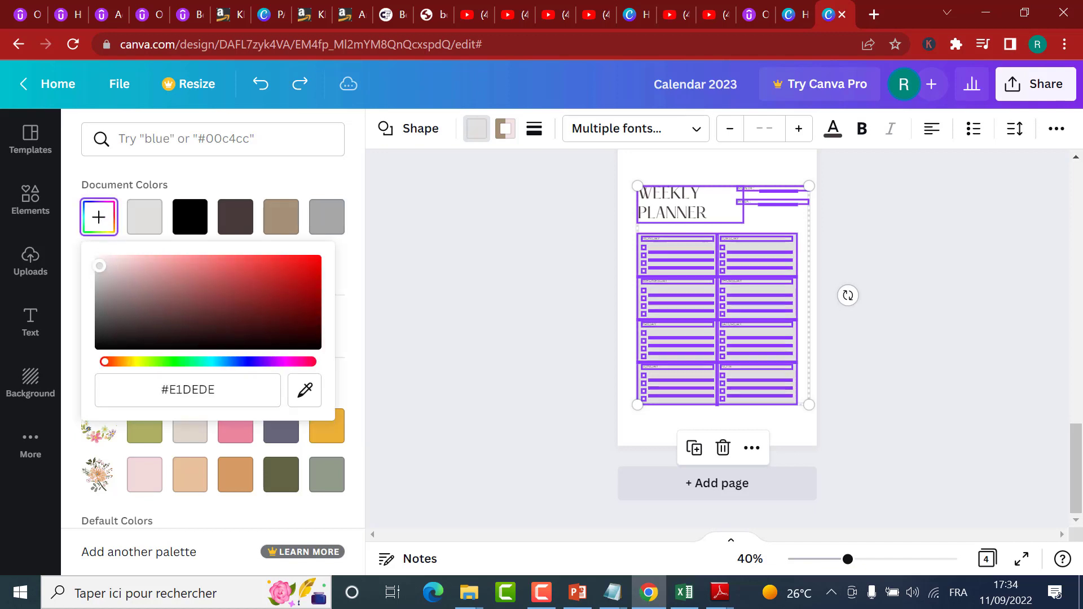
pyautogui.moveTo(100, 265); pyautogui.dragTo(84, 226)
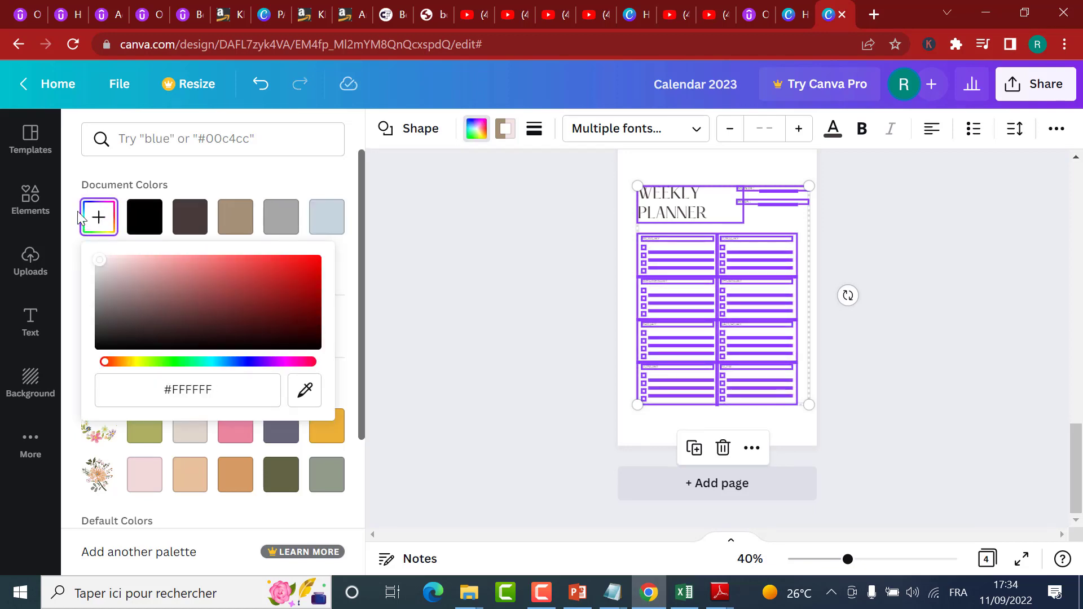
# Step: Try the dark brown #473c38 fill on the selected planner elements, undo it and deselect them
pyautogui.click(179, 221)
pyautogui.moveTo(180, 222); pyautogui.dragTo(263, 90)
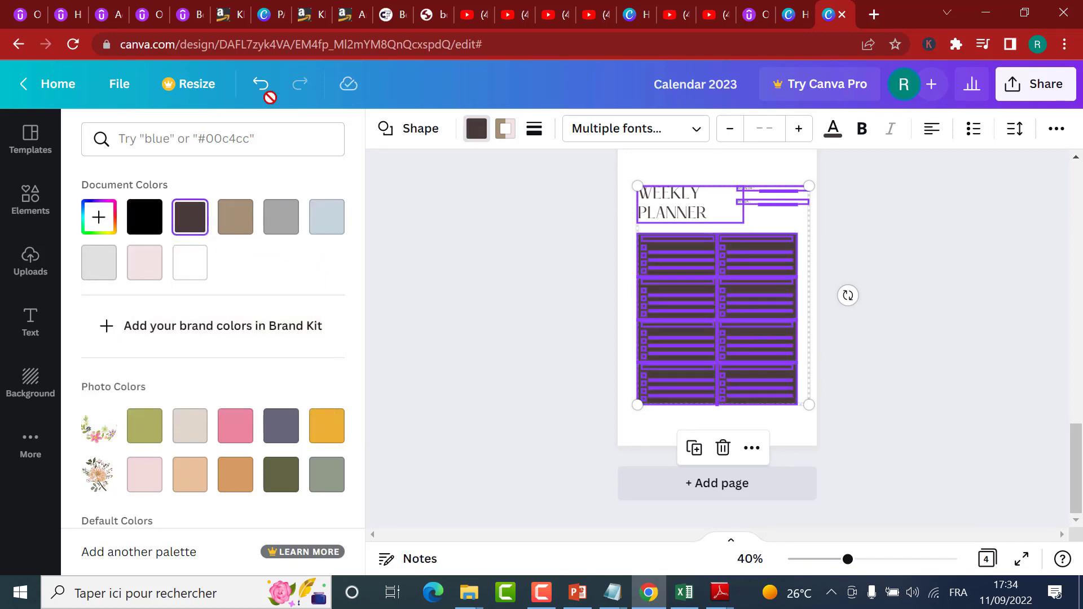
pyautogui.click(261, 90)
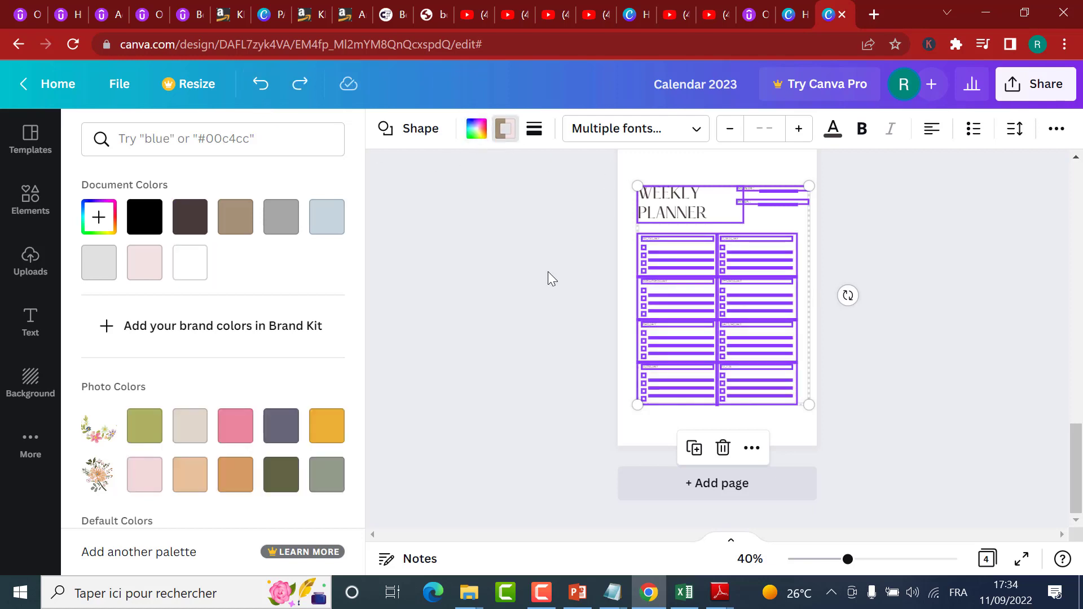
pyautogui.click(572, 290)
pyautogui.click(865, 295)
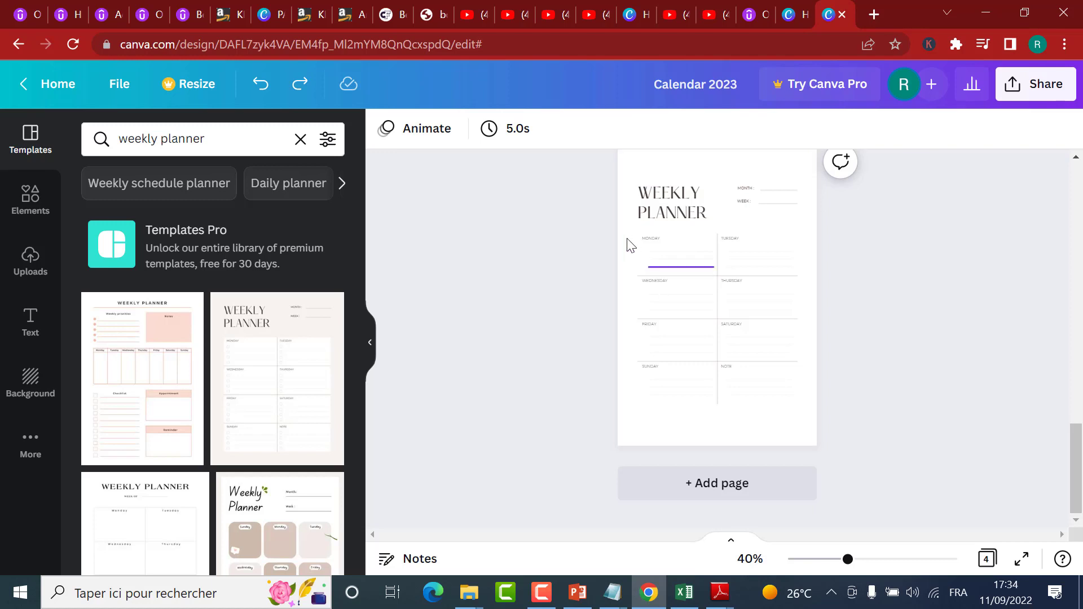
# Step: Select the Monday-to-Note section of page 4 and set its border and line colour to black, #000000
pyautogui.moveTo(723, 267); pyautogui.dragTo(805, 438)
pyautogui.click(505, 129)
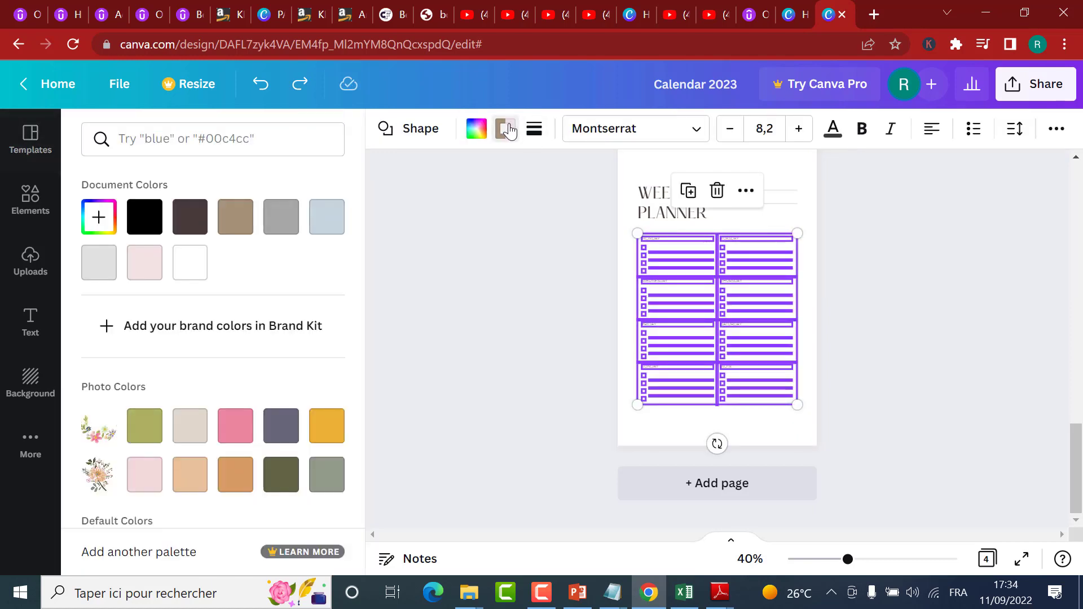
pyautogui.click(101, 265)
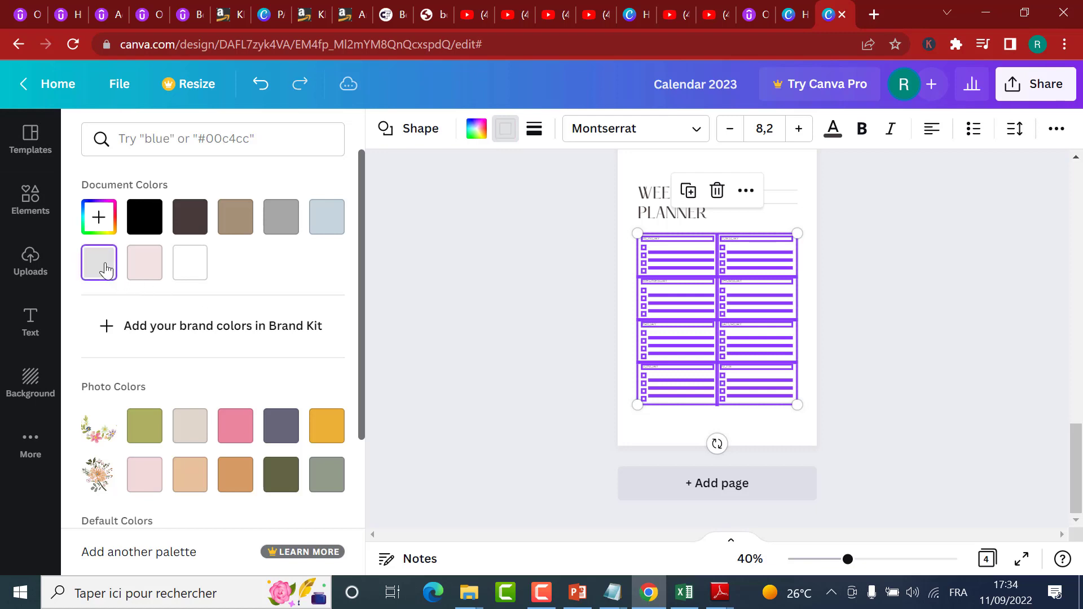
pyautogui.click(99, 222)
pyautogui.moveTo(102, 270); pyautogui.dragTo(58, 359)
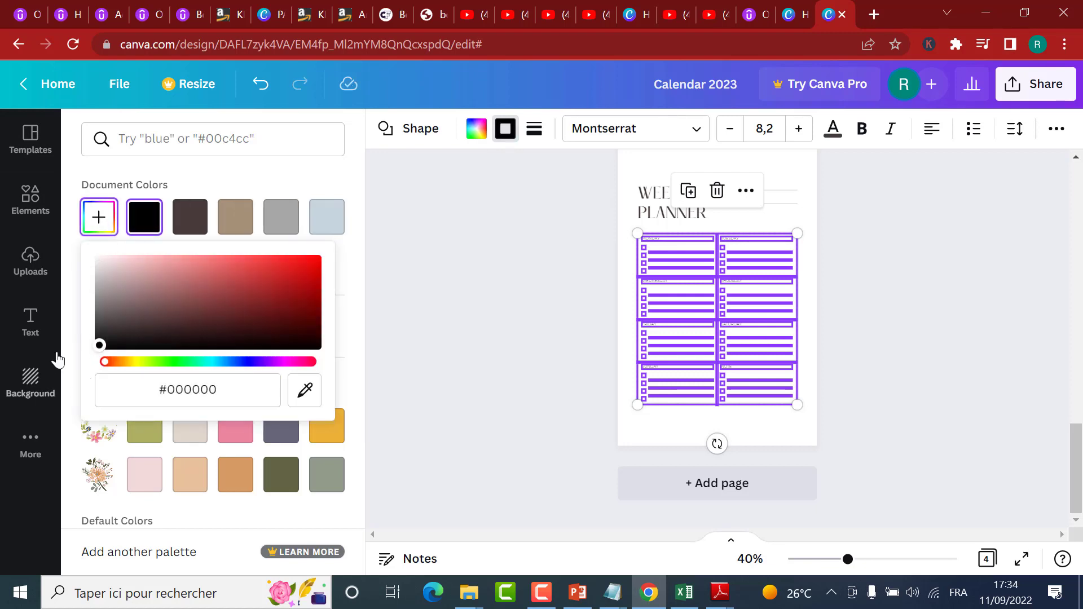
pyautogui.click(73, 304)
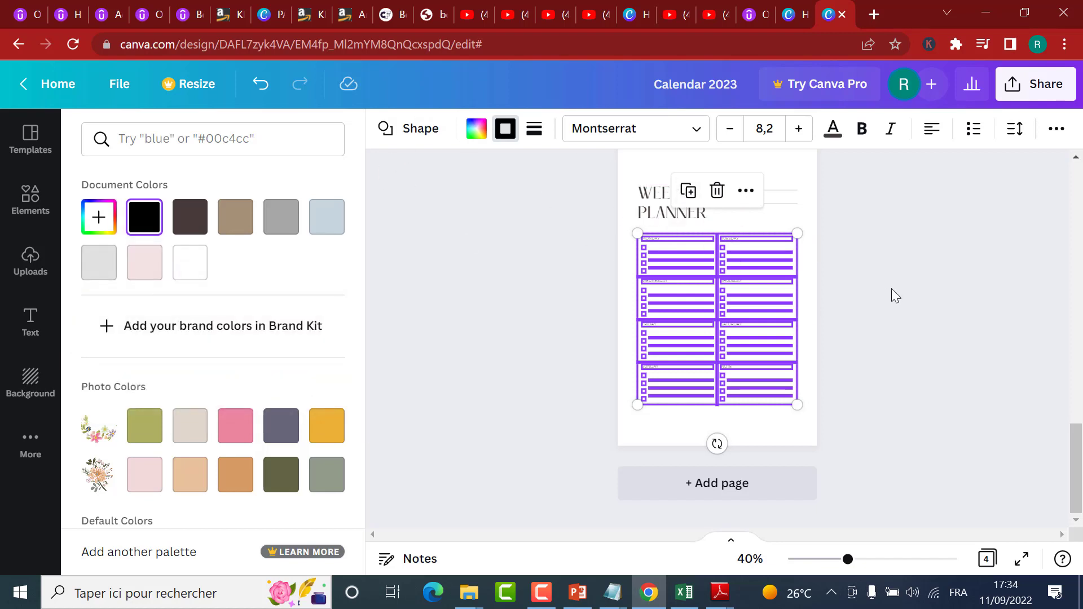
pyautogui.press('Escape')
pyautogui.click(843, 271)
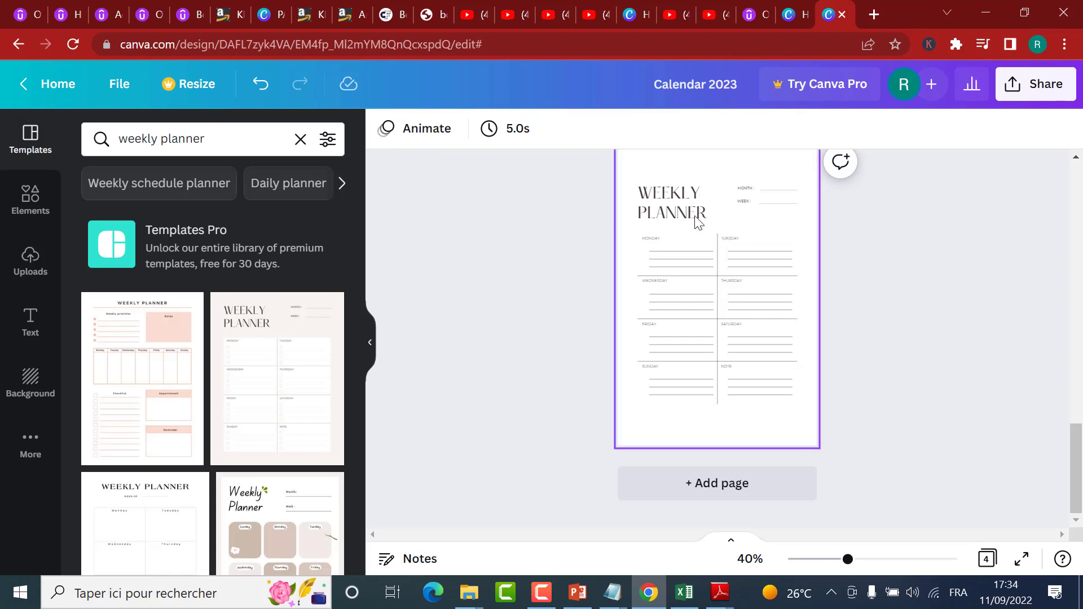
# Step: Change the font of all text on the page 4 weekly planner to Kollektif
pyautogui.moveTo(626, 172); pyautogui.dragTo(844, 444)
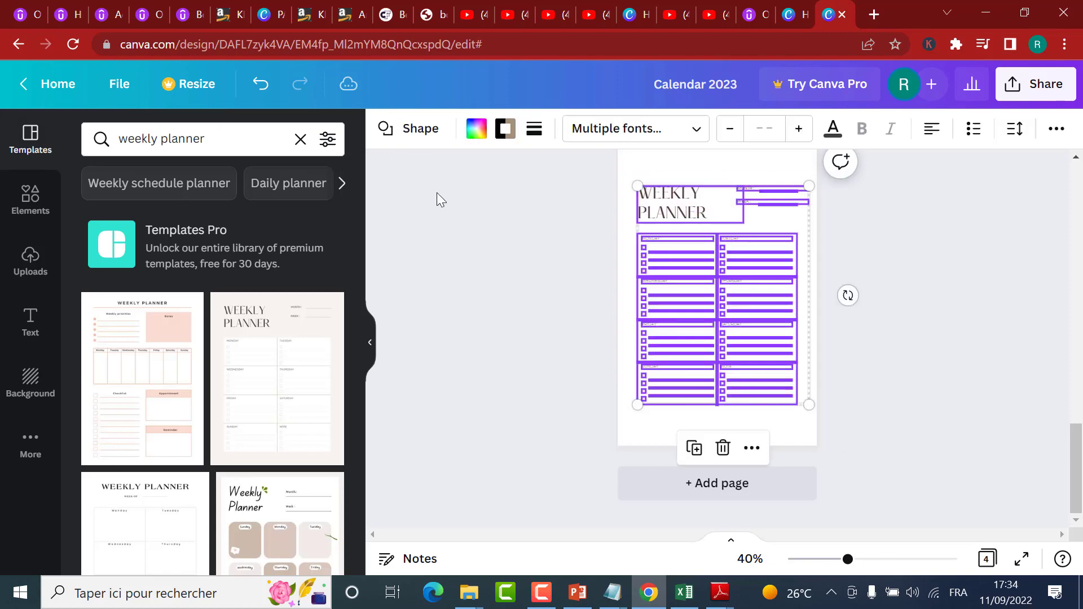
pyautogui.click(621, 138)
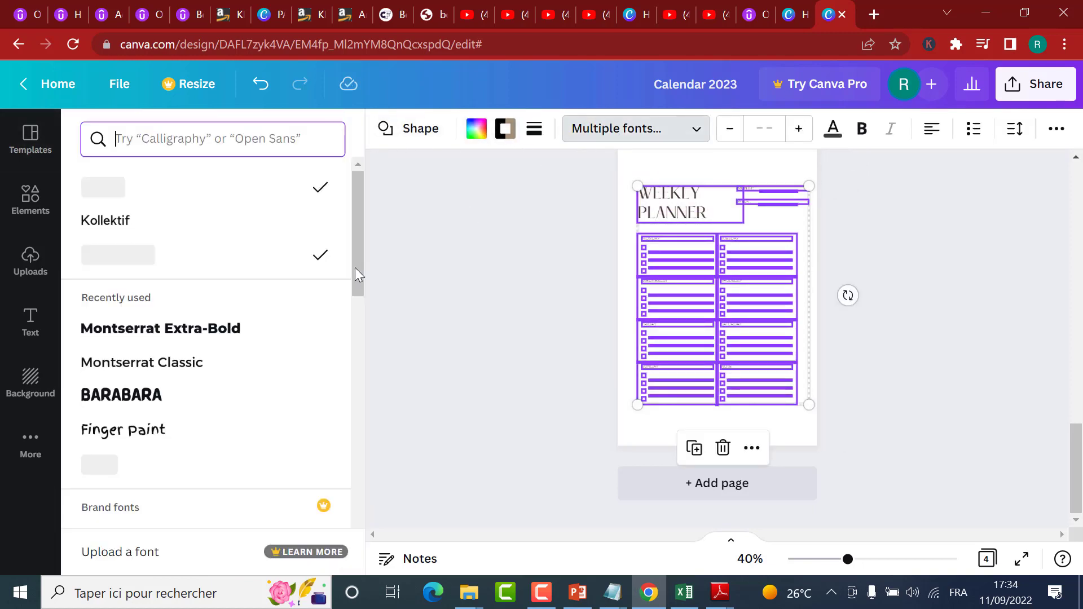
pyautogui.click(126, 226)
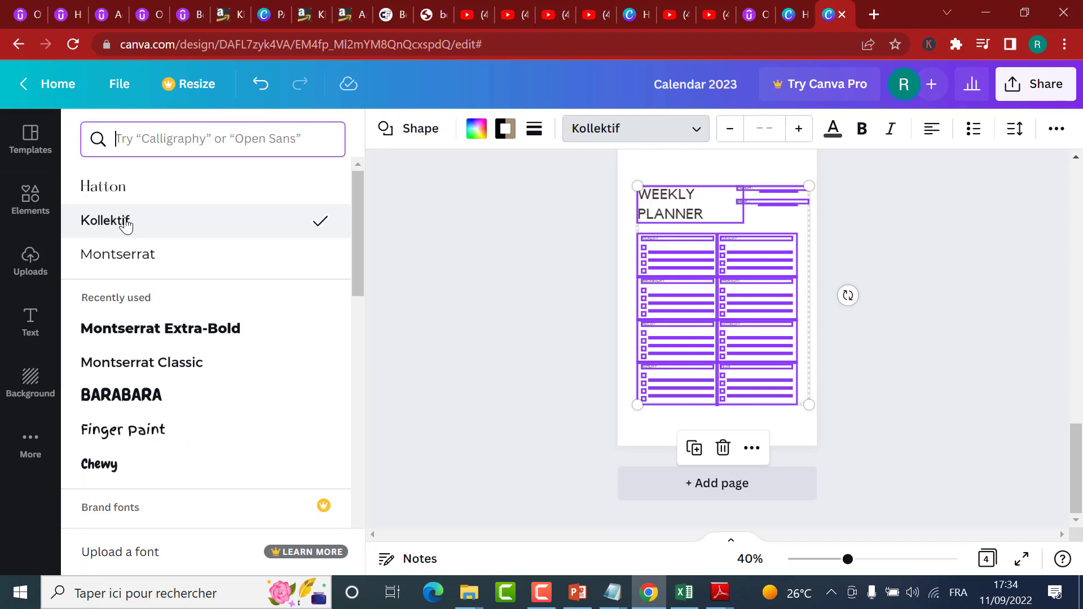
pyautogui.click(744, 323)
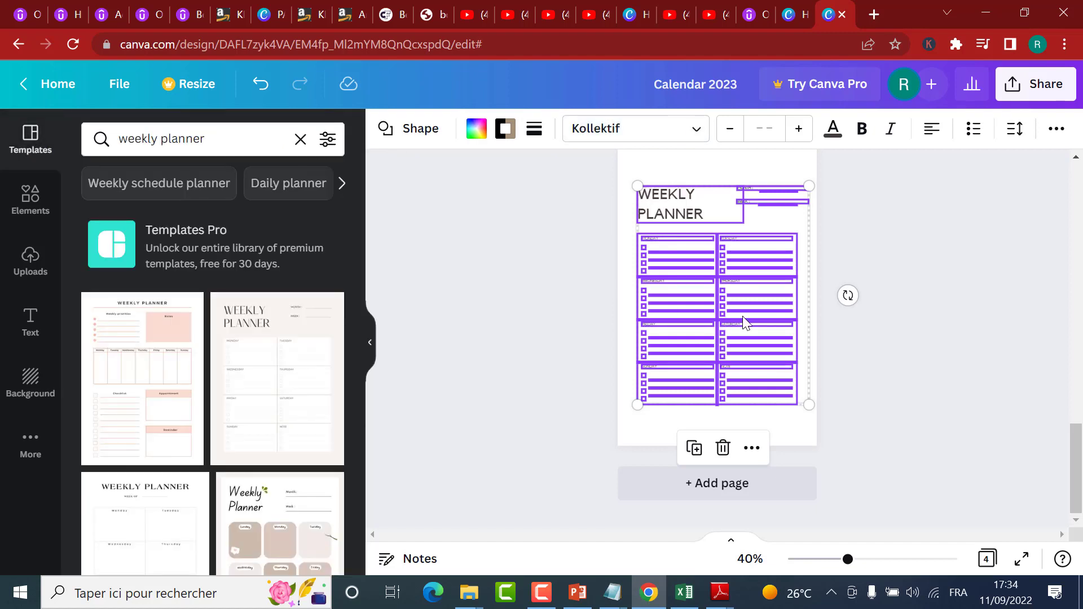
pyautogui.click(844, 330)
# Step: Review the pages from Calendar 2022 through to the weekly planner on page 4 to compare their styles
pyautogui.moveTo(847, 559)
pyautogui.mouseDown()
pyautogui.moveTo(902, 563)
pyautogui.moveTo(852, 560)
pyautogui.mouseUp()
pyautogui.scroll(10, 851, 254)
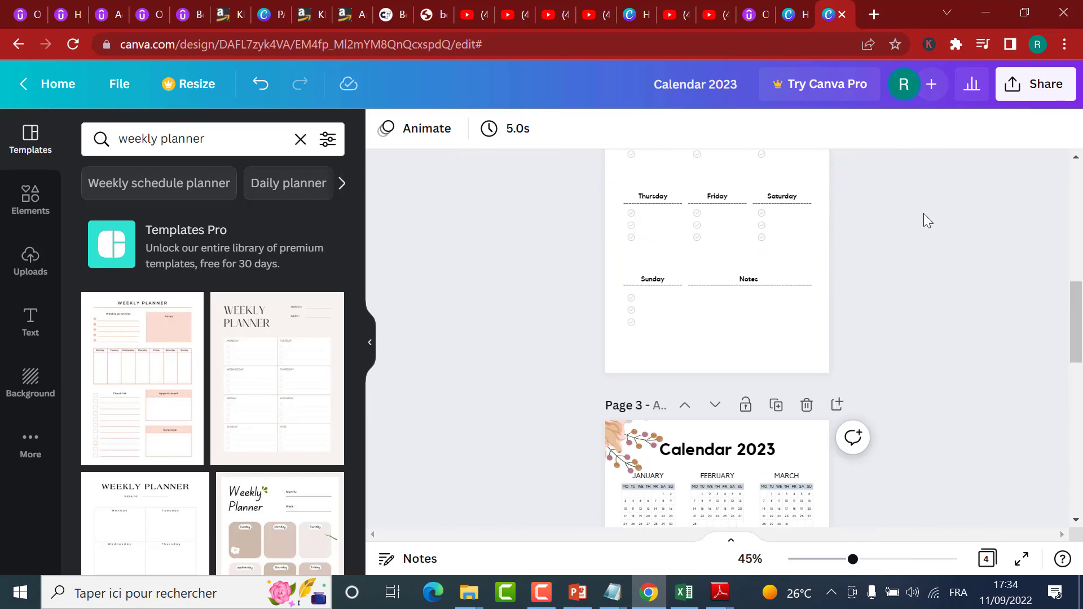
pyautogui.scroll(10, 1054, 236)
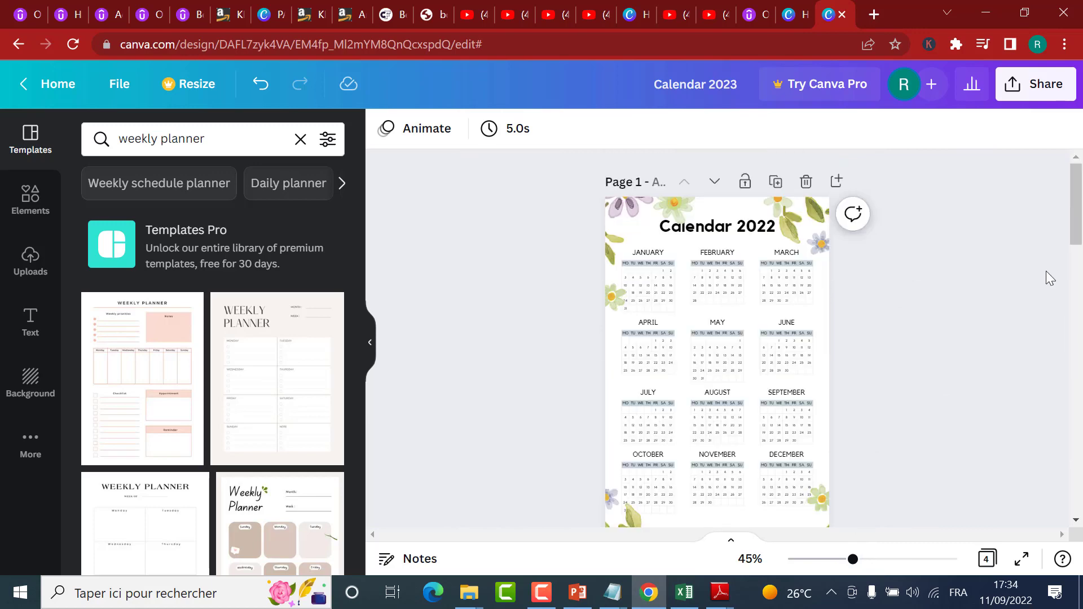
pyautogui.moveTo(1076, 206); pyautogui.dragTo(1075, 216)
pyautogui.scroll(-3, 851, 275)
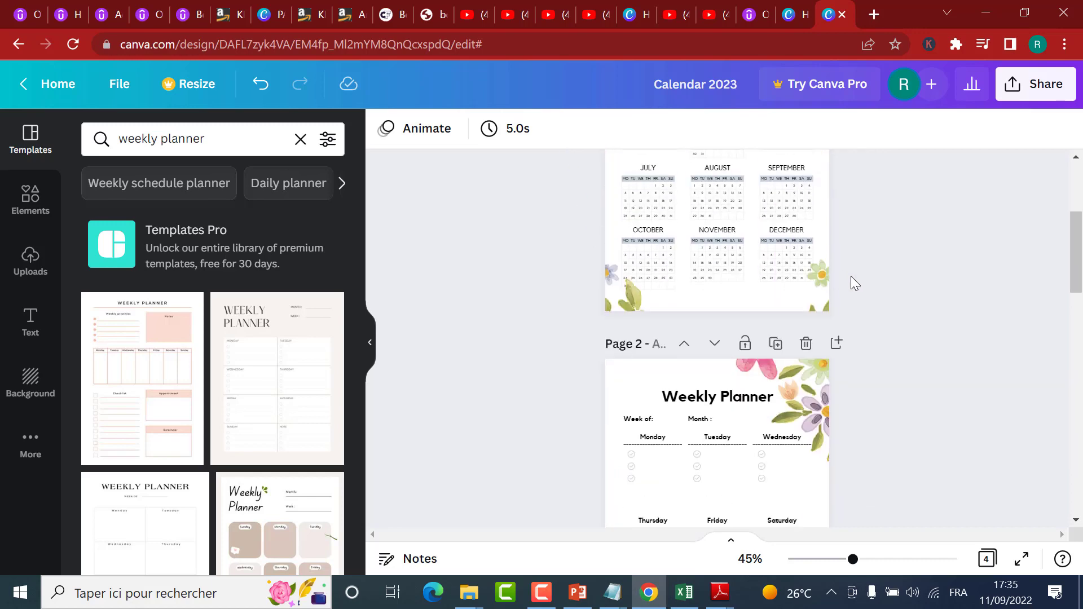
pyautogui.scroll(-10, 868, 282)
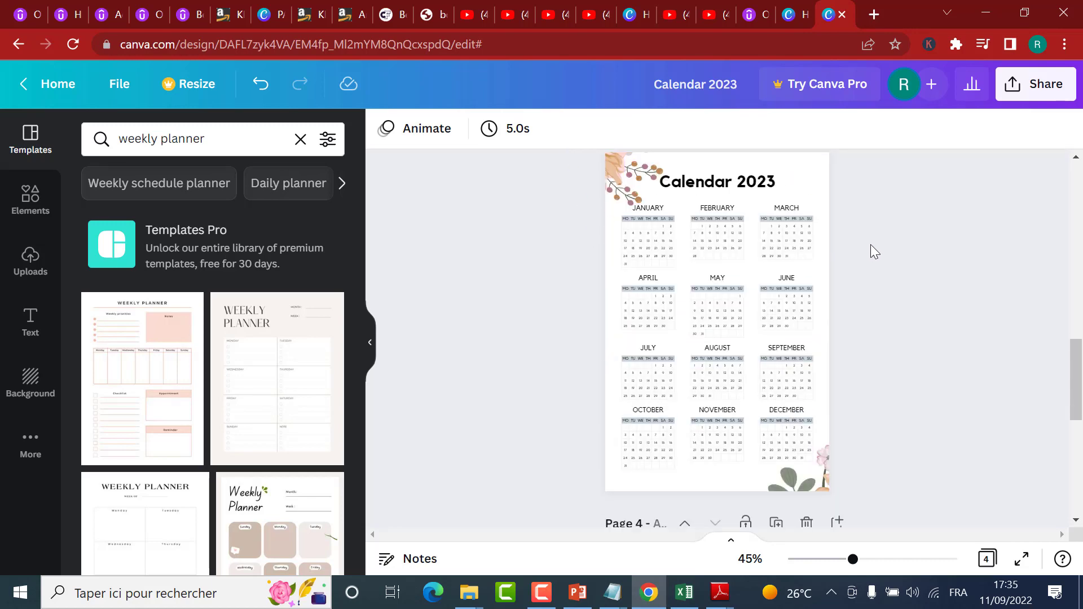
pyautogui.scroll(-3, 857, 234)
pyautogui.scroll(2, 801, 251)
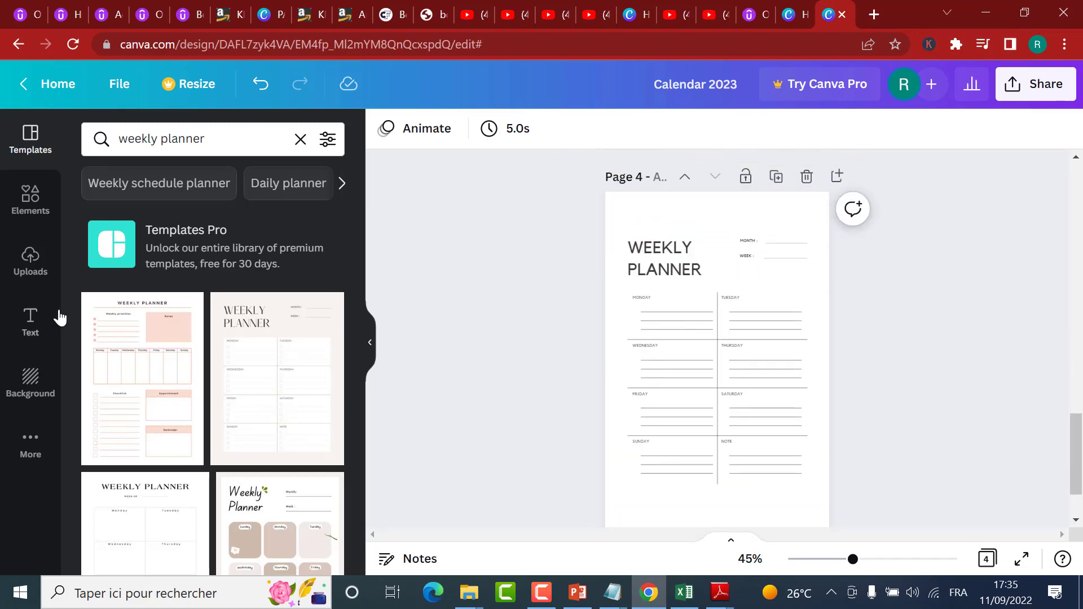
# Step: Add the blue flower graphic with dark blue leaves to page 4, and undo the accidental move of the Wednesday label
pyautogui.click(31, 202)
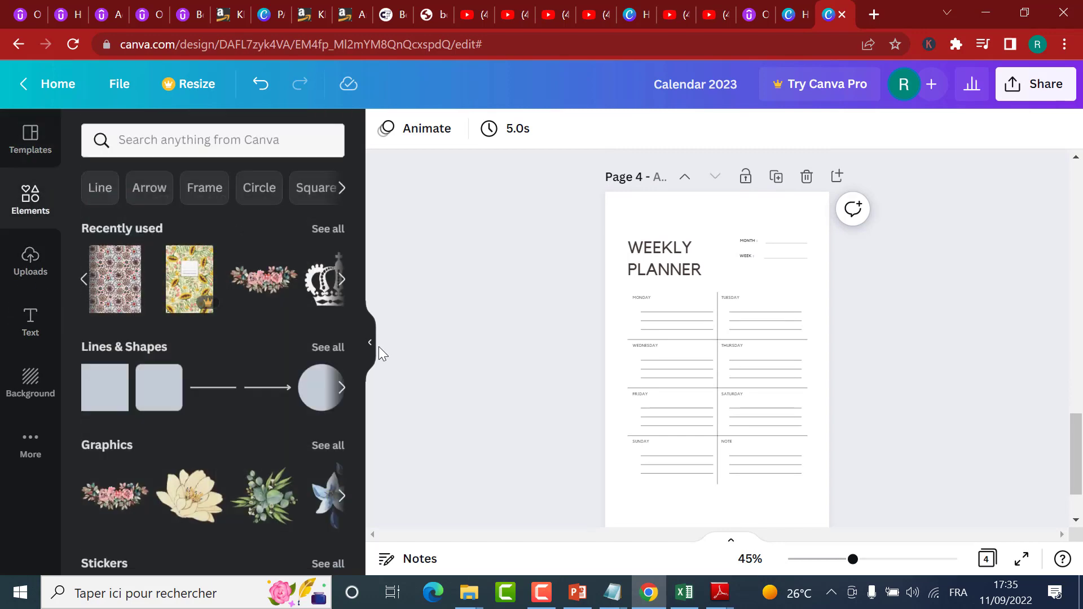
pyautogui.click(341, 277)
pyautogui.click(343, 278)
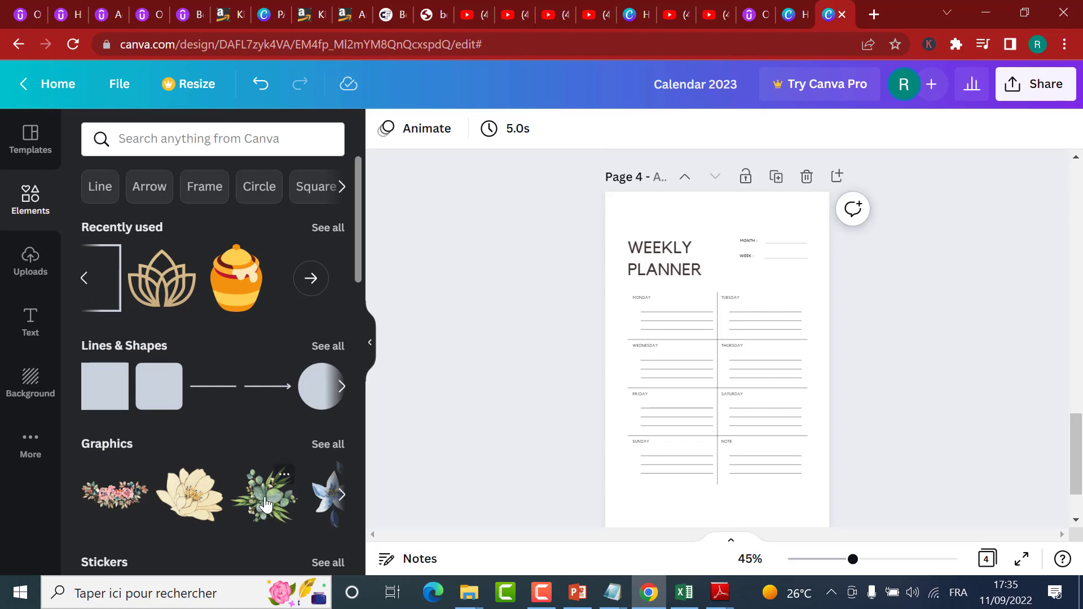
pyautogui.scroll(1, 739, 395)
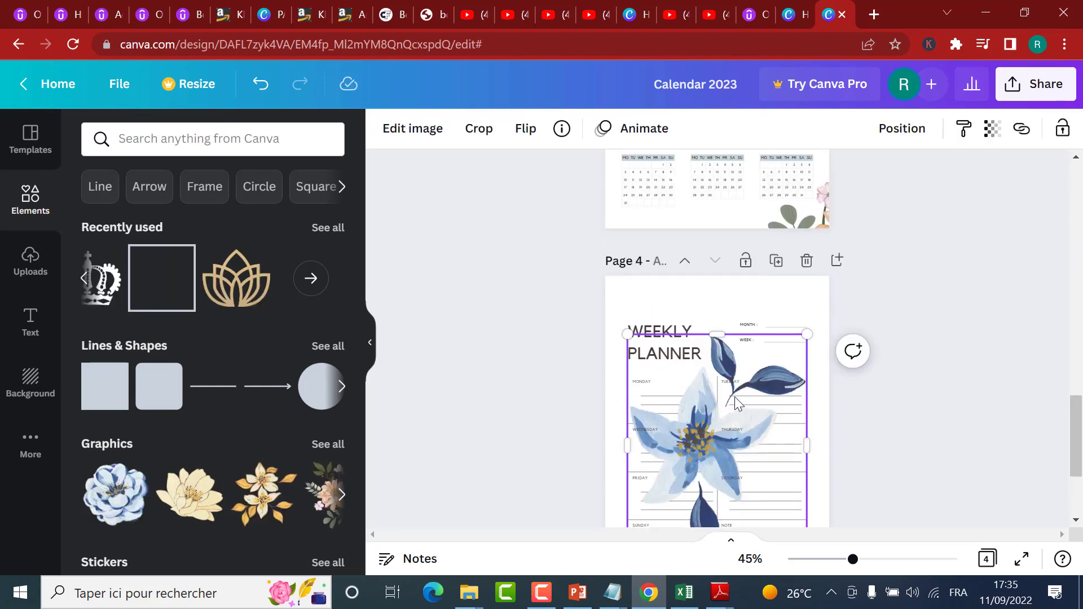
pyautogui.moveTo(702, 429); pyautogui.dragTo(611, 332)
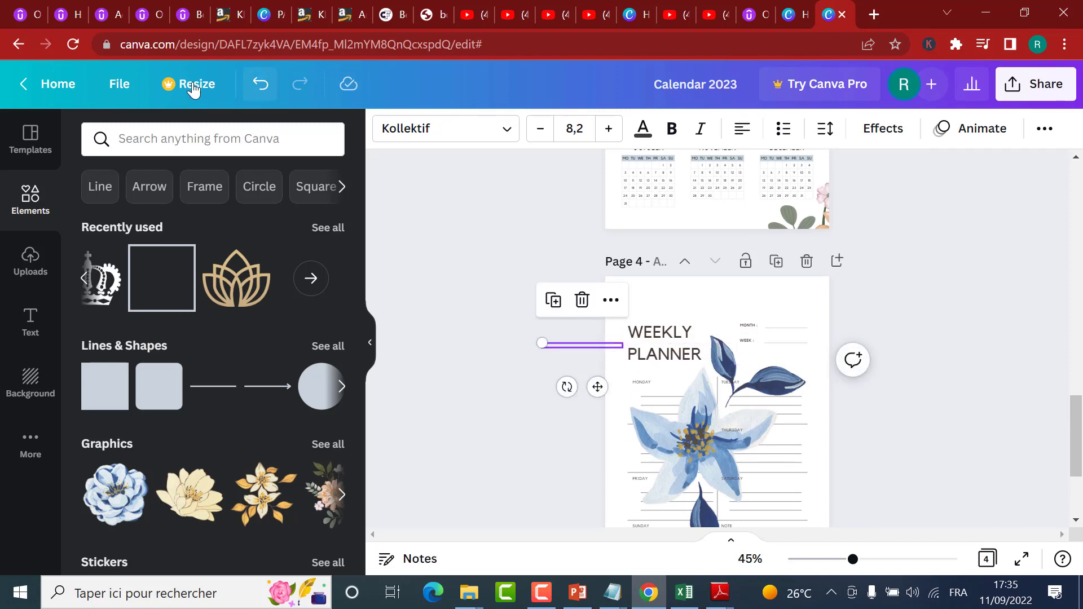
pyautogui.click(260, 84)
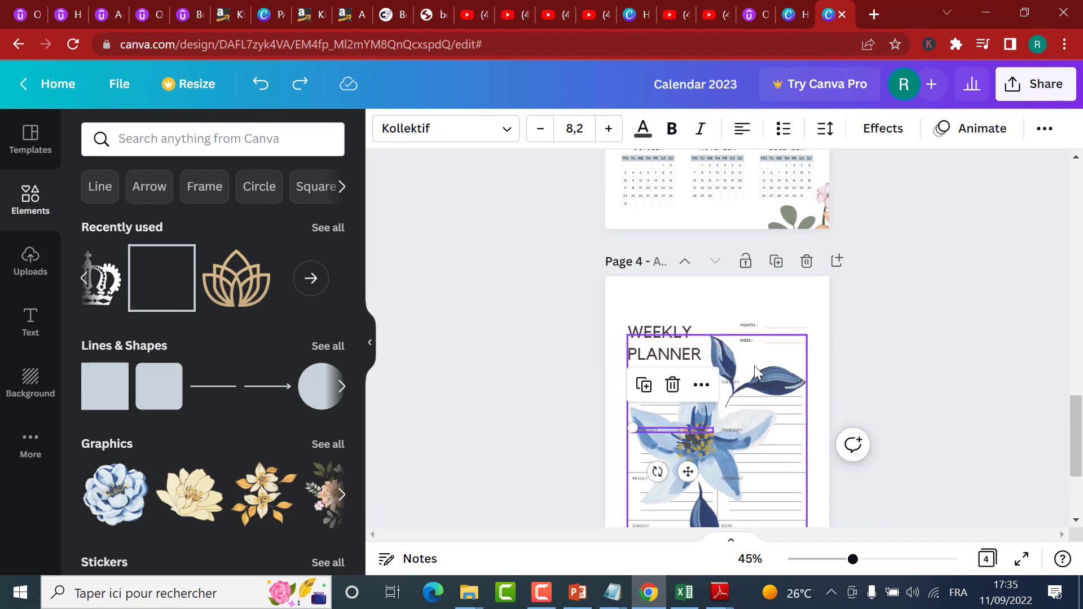
# Step: Move the blue flower to page 4's upper-left corner and rotate it clockwise so it partly overhangs the page edge
pyautogui.moveTo(767, 374); pyautogui.dragTo(679, 268)
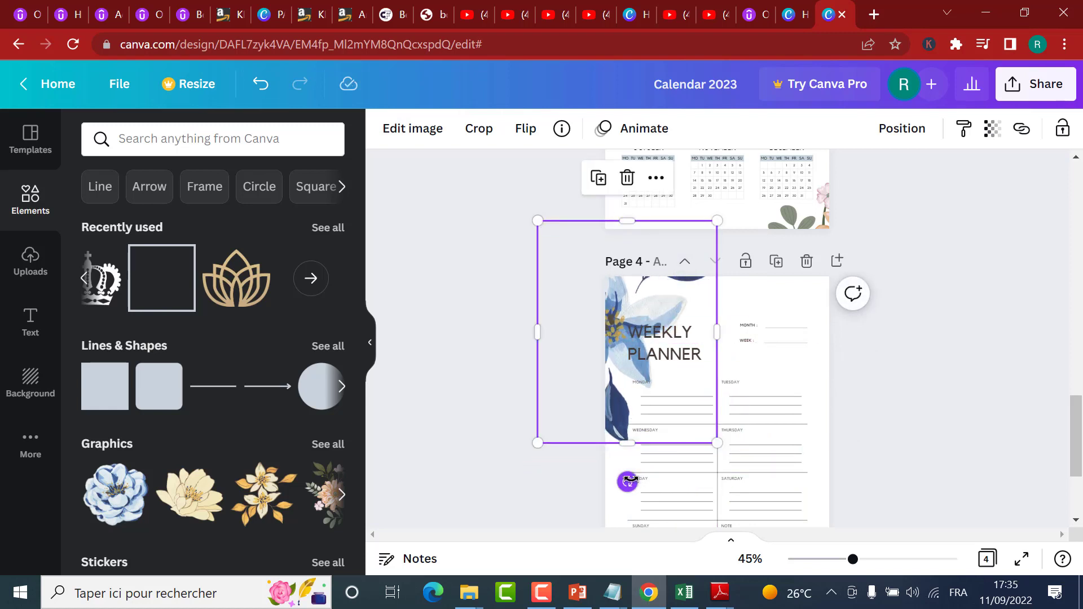
pyautogui.moveTo(626, 479); pyautogui.dragTo(573, 466)
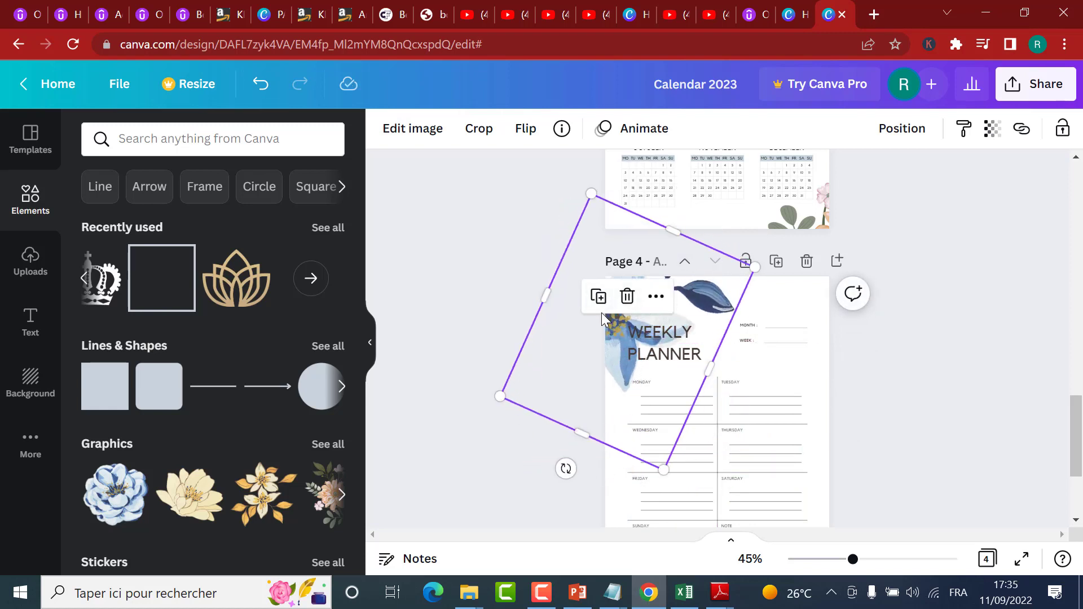
pyautogui.moveTo(601, 313); pyautogui.dragTo(586, 287)
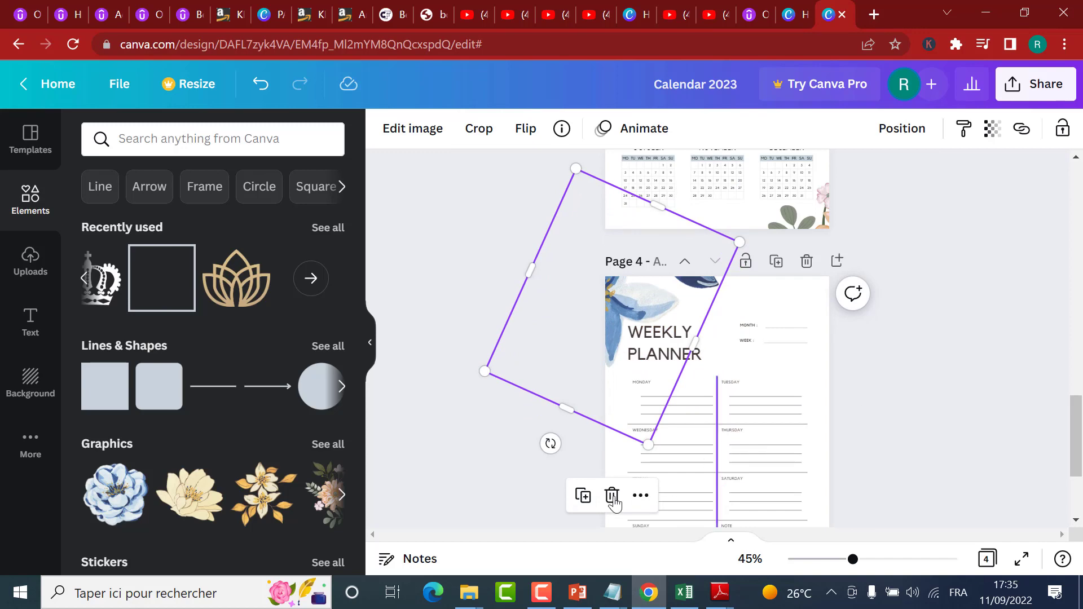
# Step: Duplicate the blue flower, turn the copy roughly upside down and move it to page 4's lower-right corner
pyautogui.scroll(-3, 643, 496)
pyautogui.moveTo(624, 219); pyautogui.dragTo(713, 368)
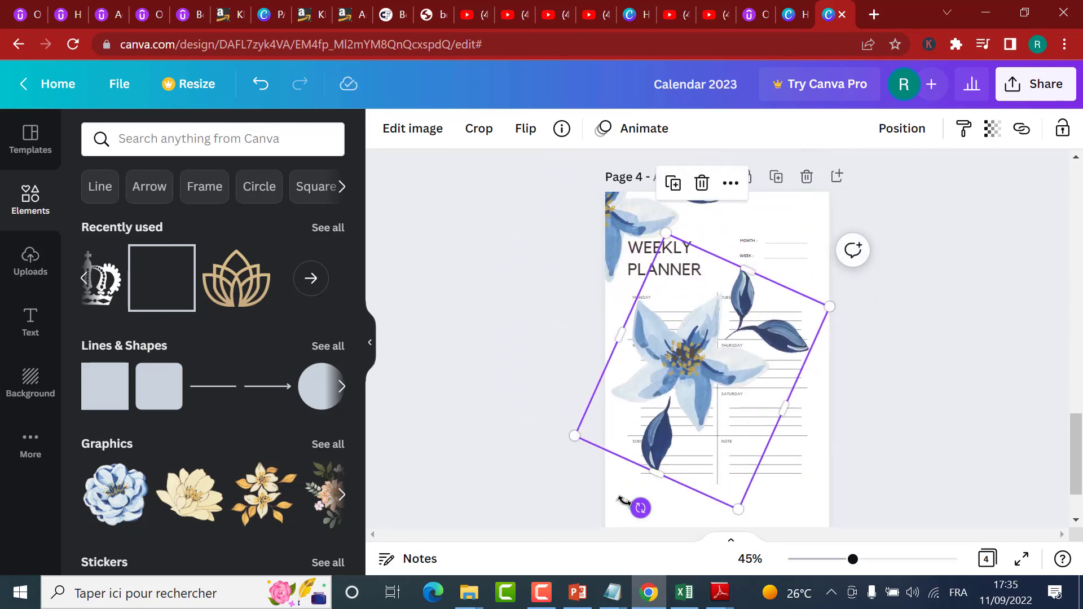
pyautogui.moveTo(622, 500); pyautogui.dragTo(866, 490)
pyautogui.scroll(-2, 889, 421)
pyautogui.moveTo(810, 427); pyautogui.dragTo(805, 427)
pyautogui.scroll(-1, 841, 339)
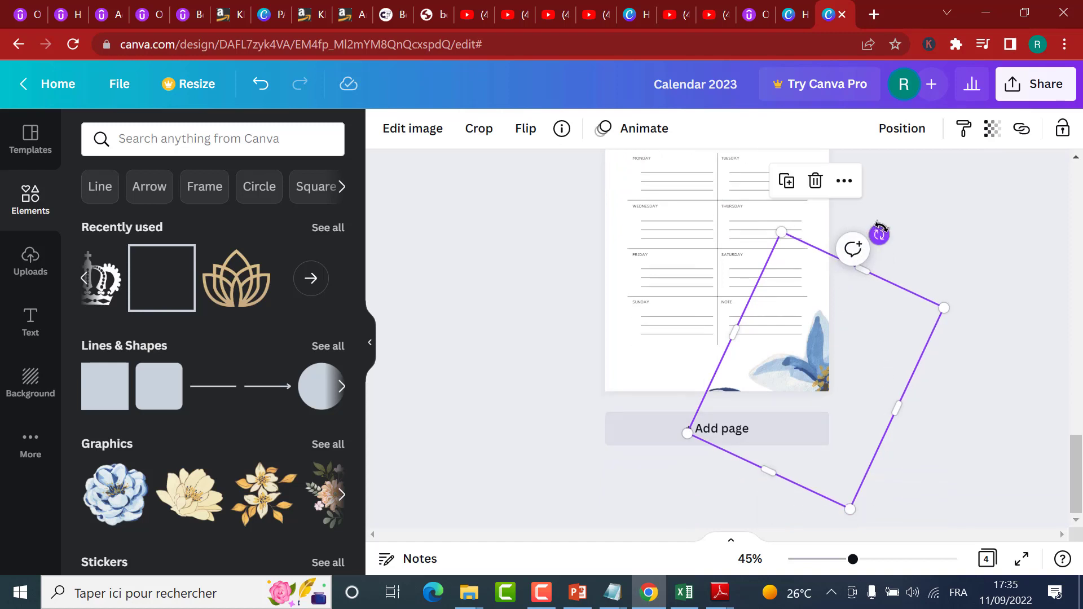
# Step: Fine-tune the rotation and position of the copied flower in page 4's lower-right corner, and deselect it
pyautogui.moveTo(878, 234); pyautogui.dragTo(867, 201)
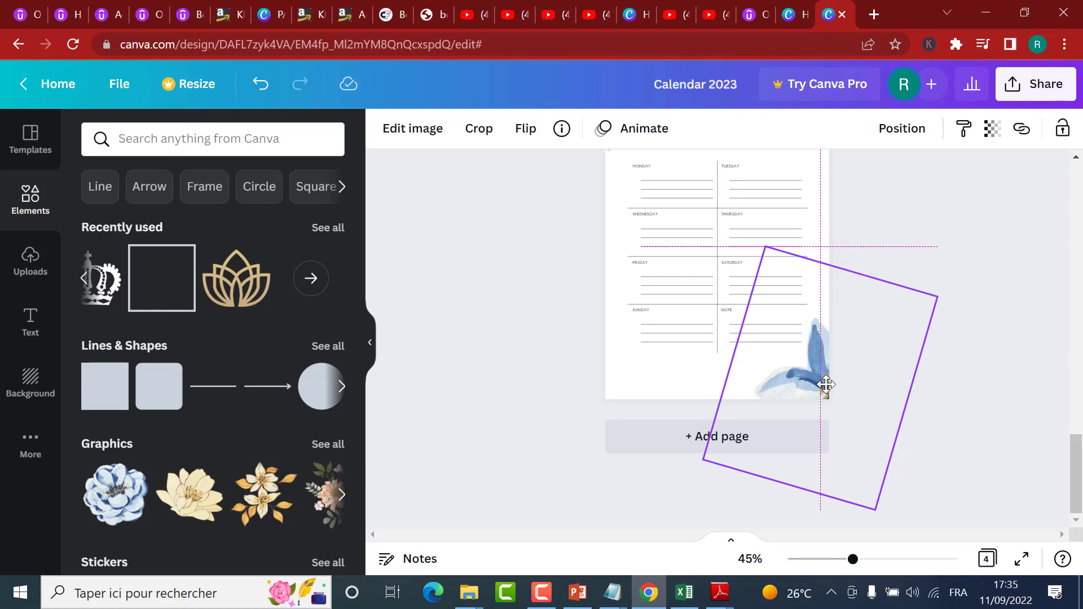
pyautogui.moveTo(825, 385); pyautogui.dragTo(825, 384)
pyautogui.click(949, 425)
pyautogui.scroll(3, 929, 392)
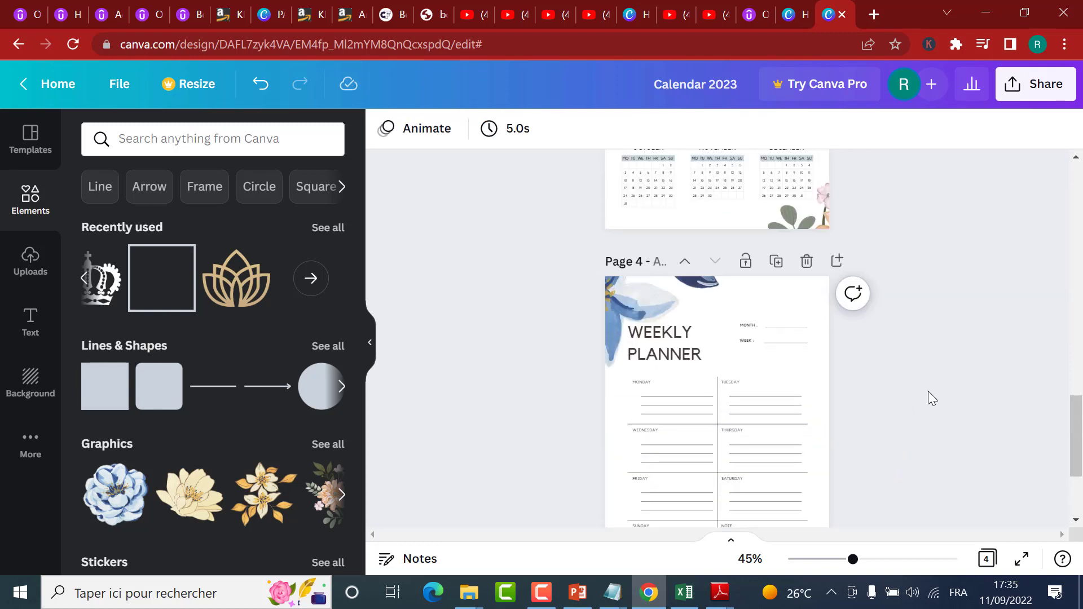
# Step: Look over the finished pages back up to the 2022 calendar and show all pages as a thumbnail grid
pyautogui.scroll(-3, 929, 390)
pyautogui.scroll(1, 922, 383)
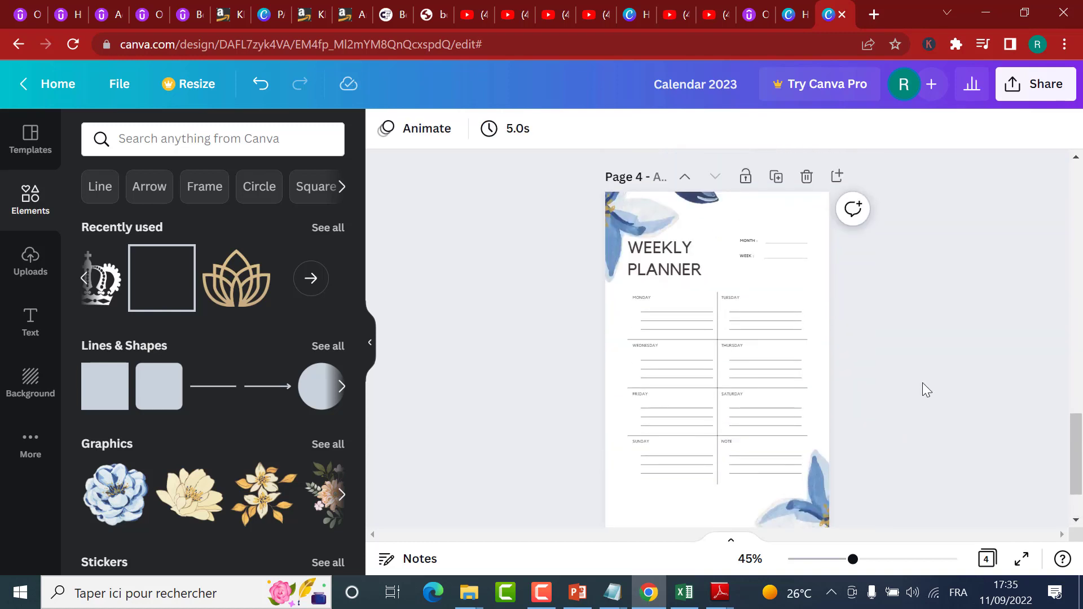
pyautogui.scroll(-3, 922, 382)
pyautogui.scroll(6, 923, 381)
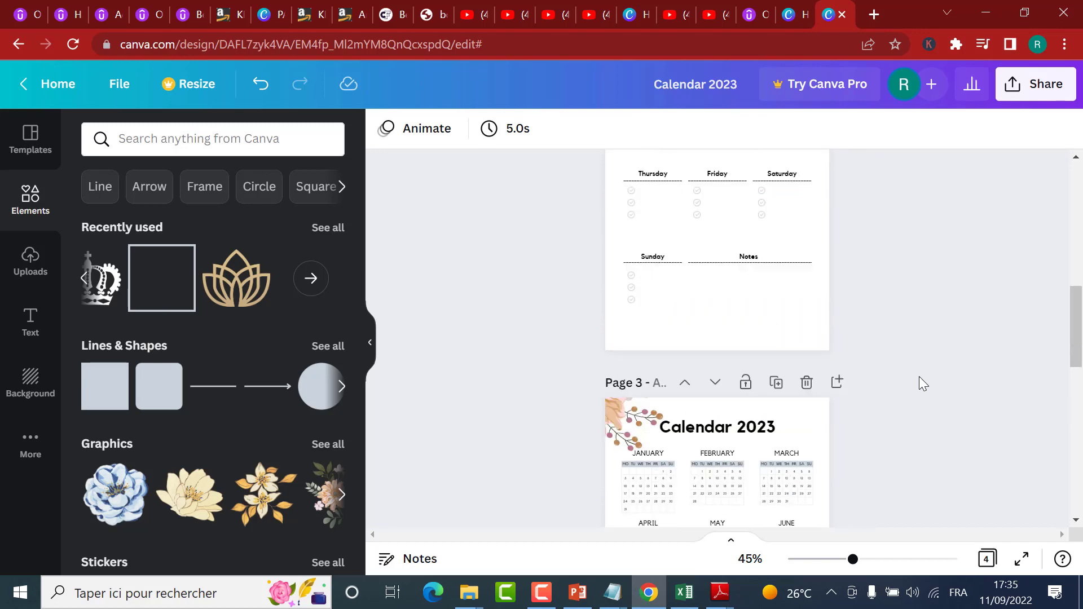
pyautogui.click(1076, 185)
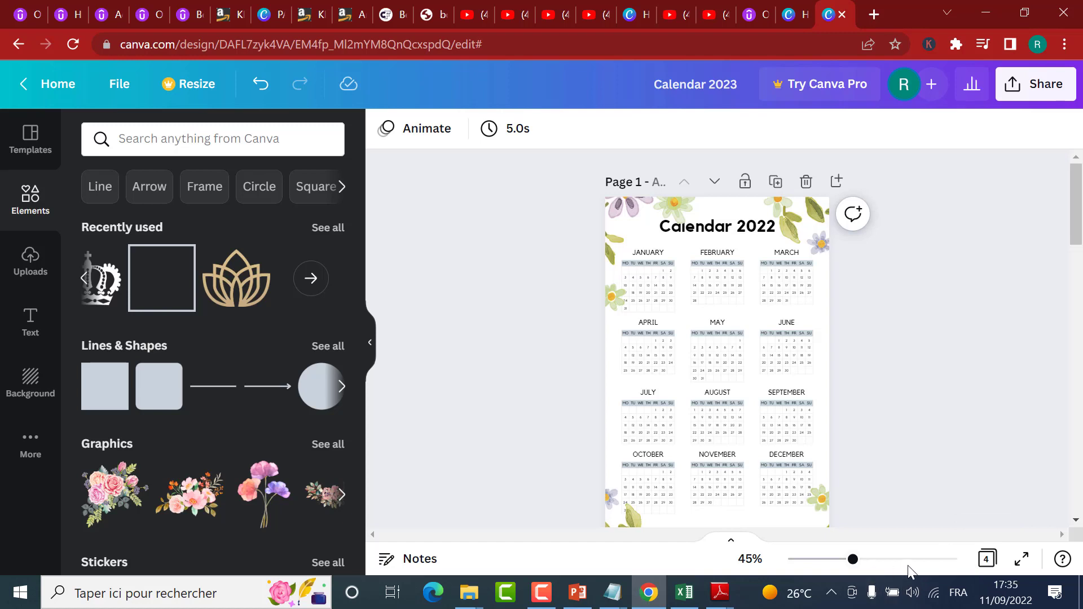
pyautogui.click(996, 562)
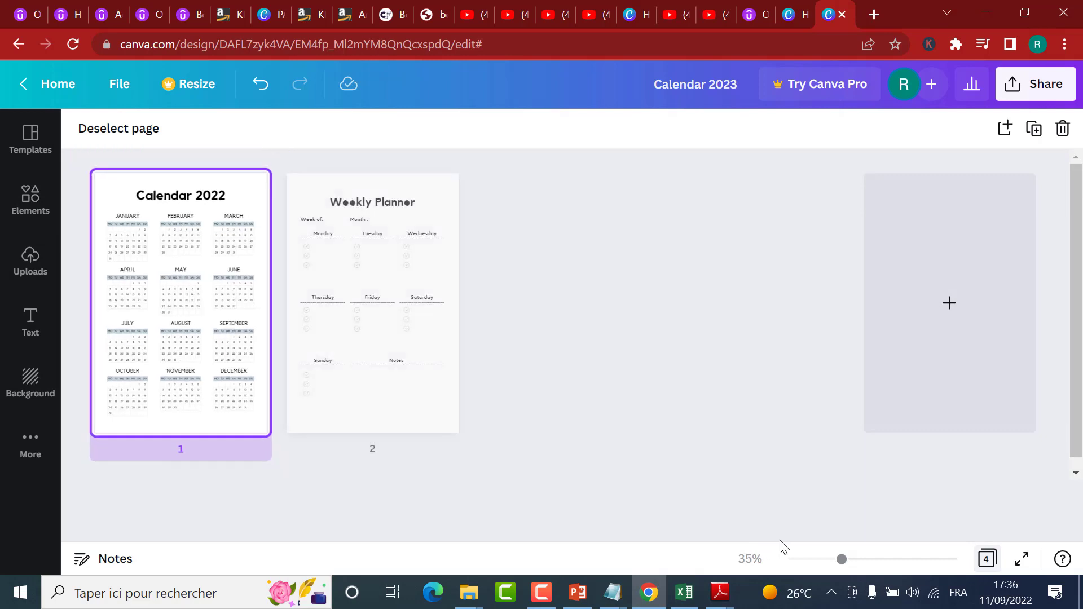
# Step: Duplicate the floral Weekly Planner on page 2, and duplicate that page and its copy together
pyautogui.click(354, 275)
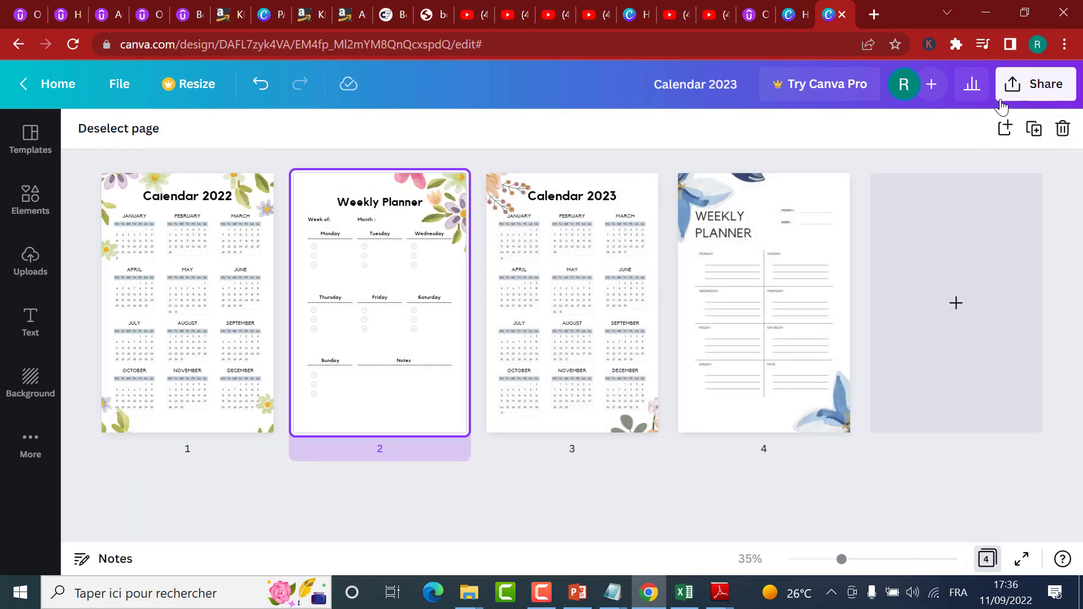
pyautogui.click(1036, 131)
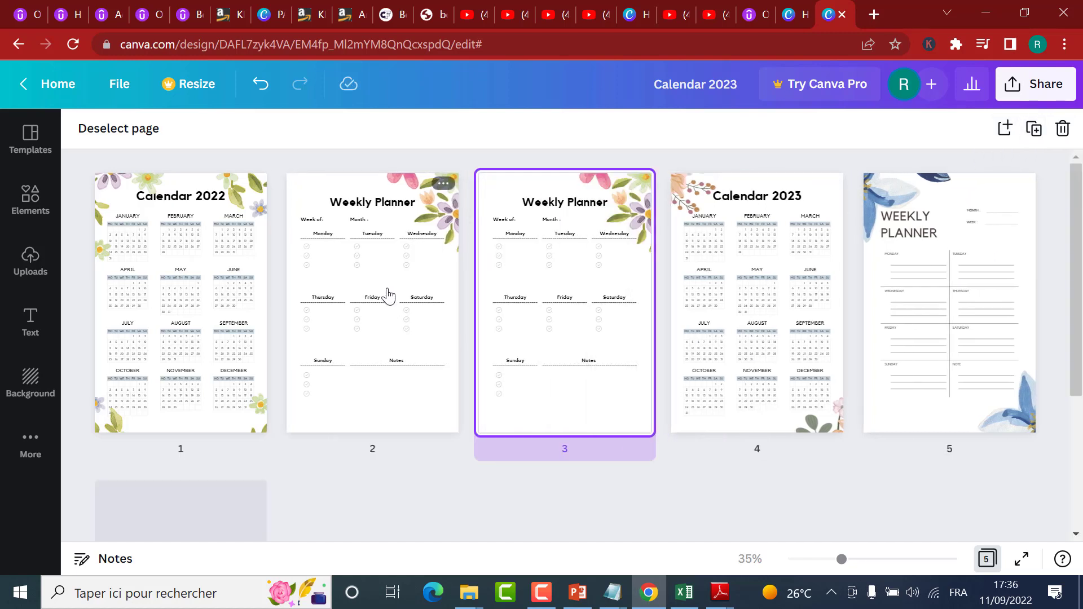
pyautogui.keyDown('shift'); pyautogui.click(388, 286); pyautogui.keyUp('shift')
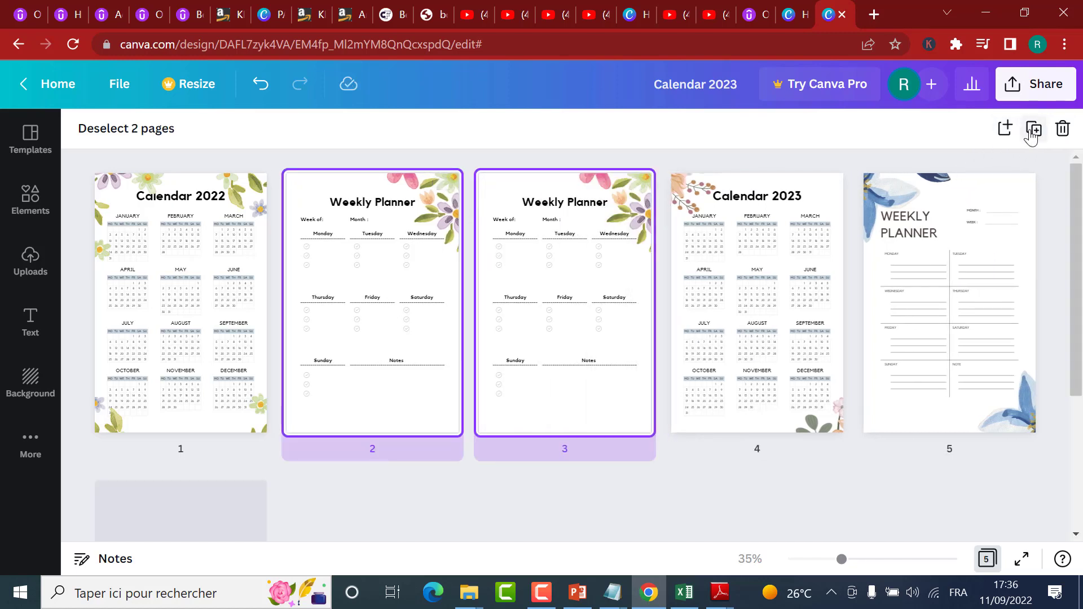
pyautogui.hotkey('ctrl', 'd')
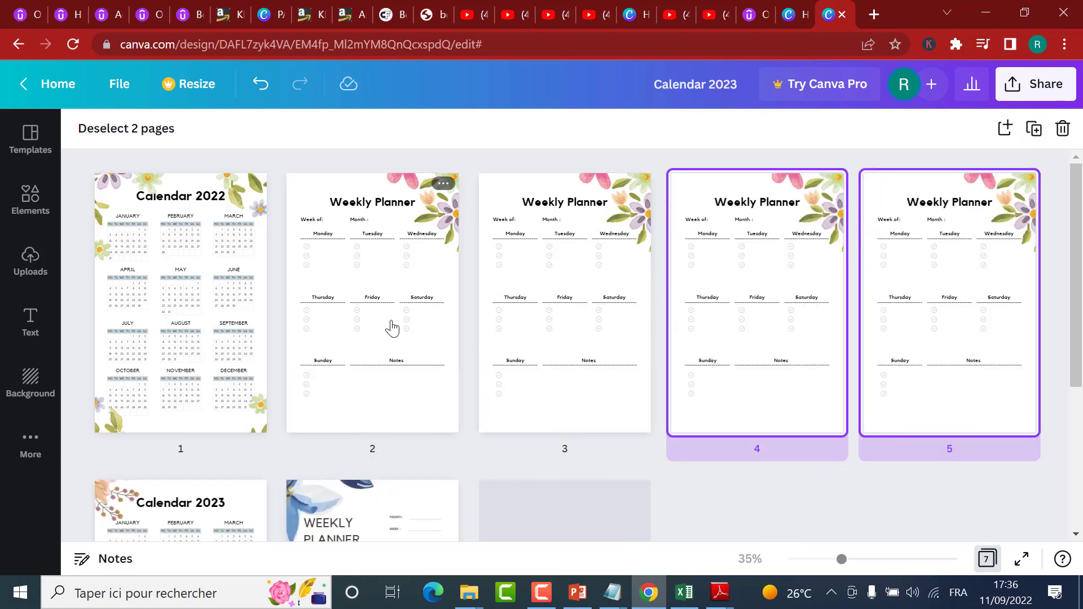
pyautogui.click(389, 324)
pyautogui.keyDown('shift'); pyautogui.click(565, 309); pyautogui.keyUp('shift')
pyautogui.keyDown('shift'); pyautogui.click(740, 288); pyautogui.keyUp('shift')
pyautogui.keyDown('shift'); pyautogui.click(893, 286); pyautogui.keyUp('shift')
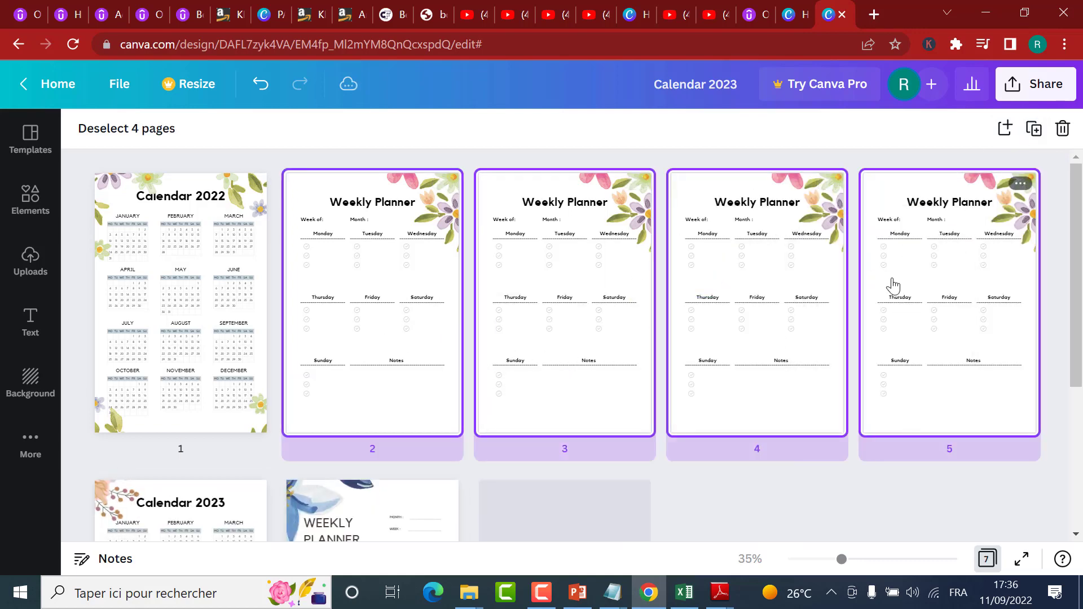
pyautogui.click(1003, 131)
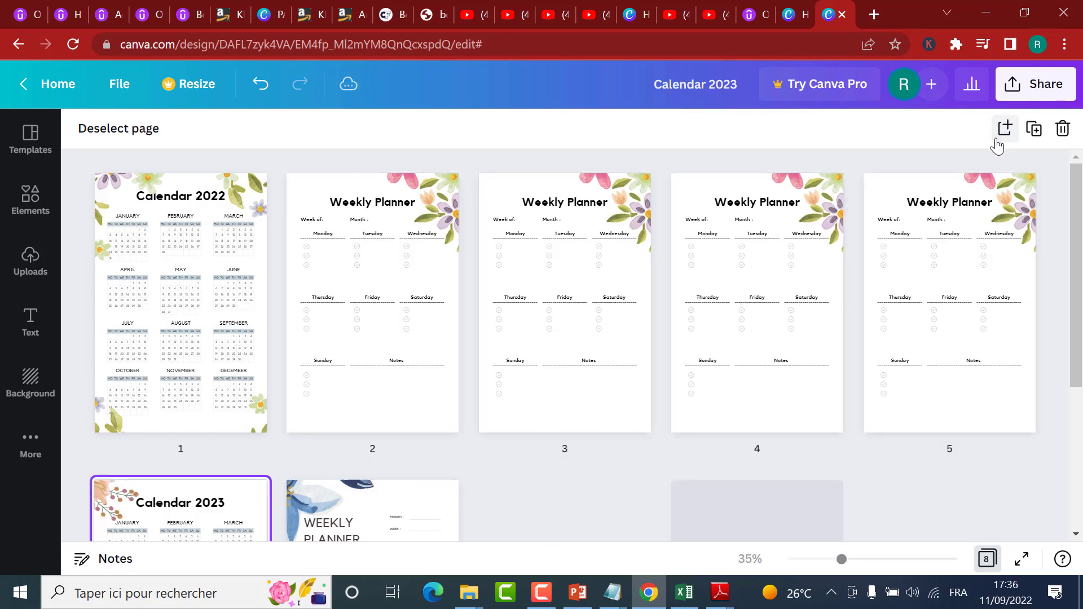
pyautogui.scroll(-2, 513, 414)
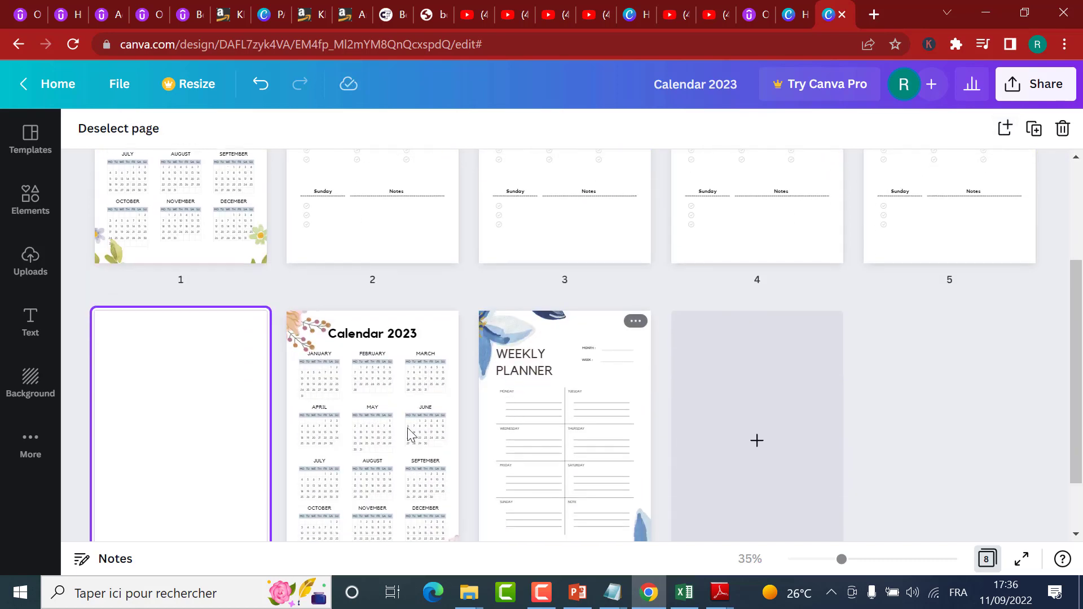
pyautogui.scroll(2, 587, 357)
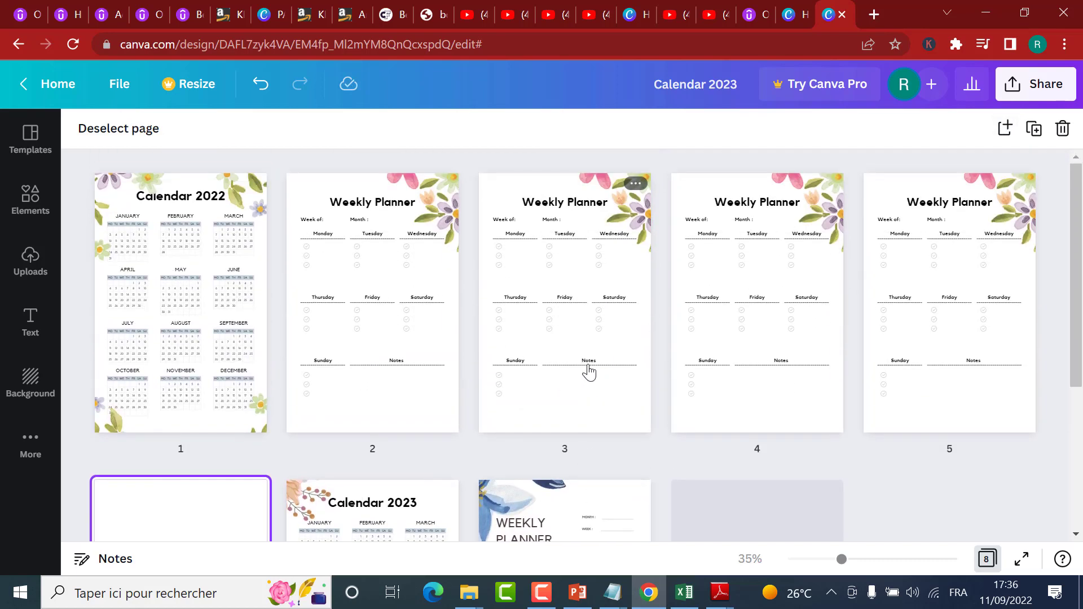
pyautogui.scroll(-3, 588, 372)
pyautogui.scroll(3, 587, 367)
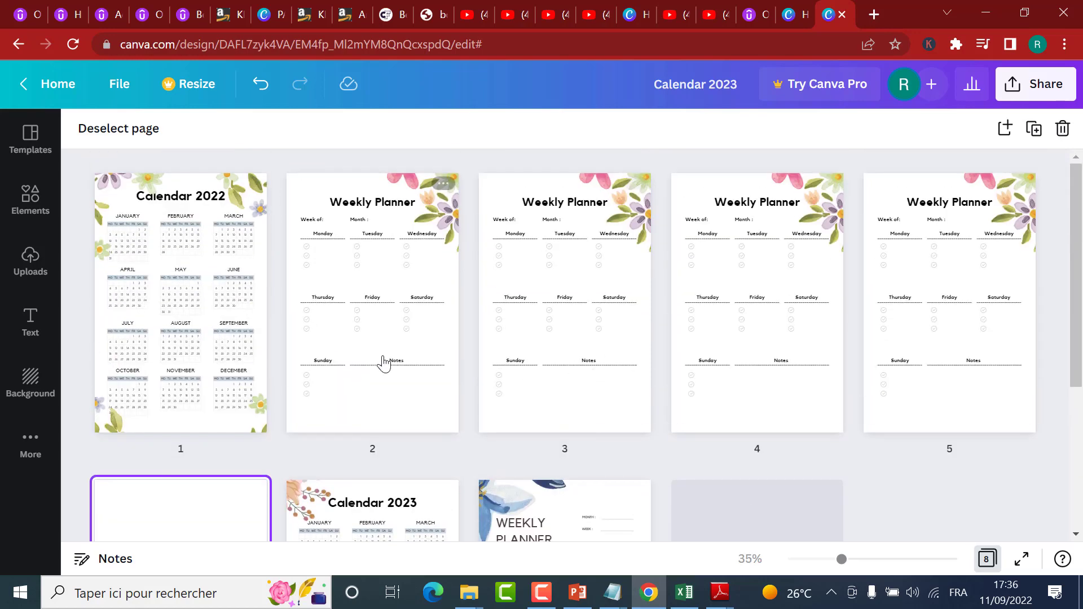
pyautogui.scroll(-3, 601, 209)
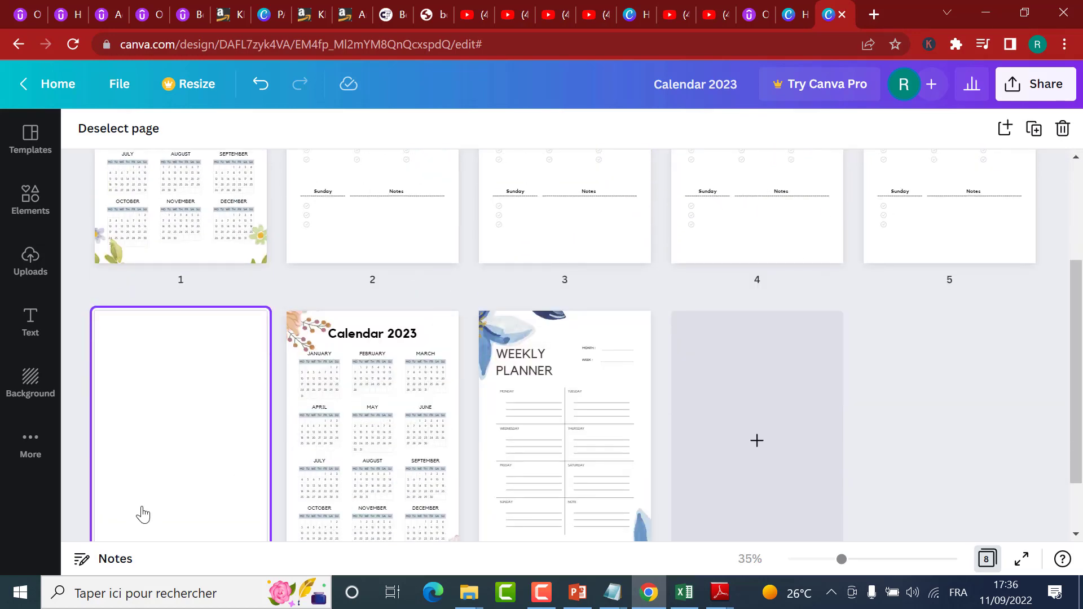
pyautogui.scroll(-2, 143, 514)
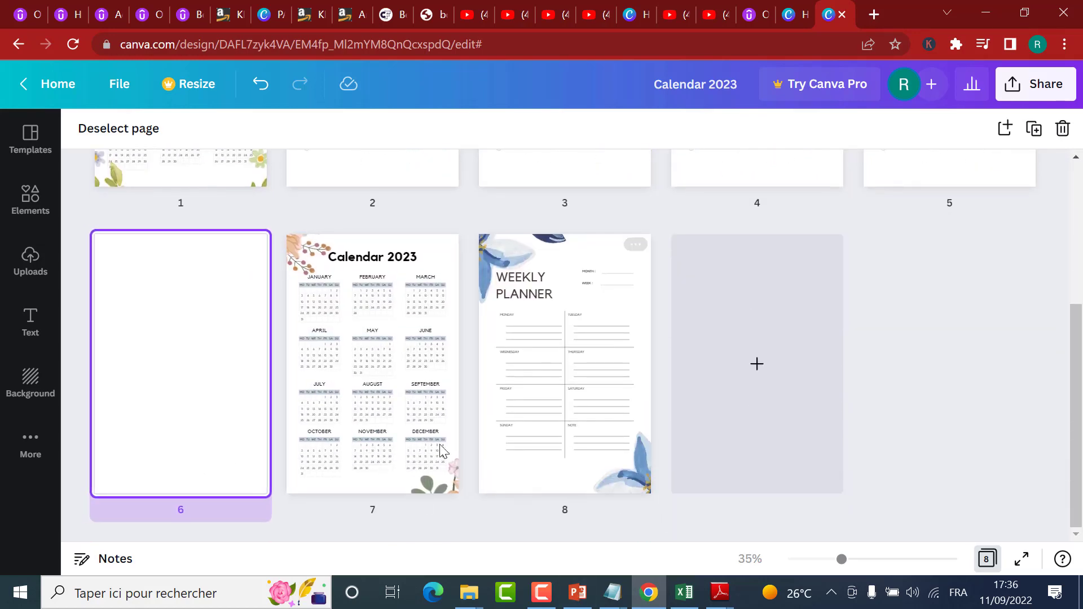
pyautogui.click(374, 423)
pyautogui.click(224, 399)
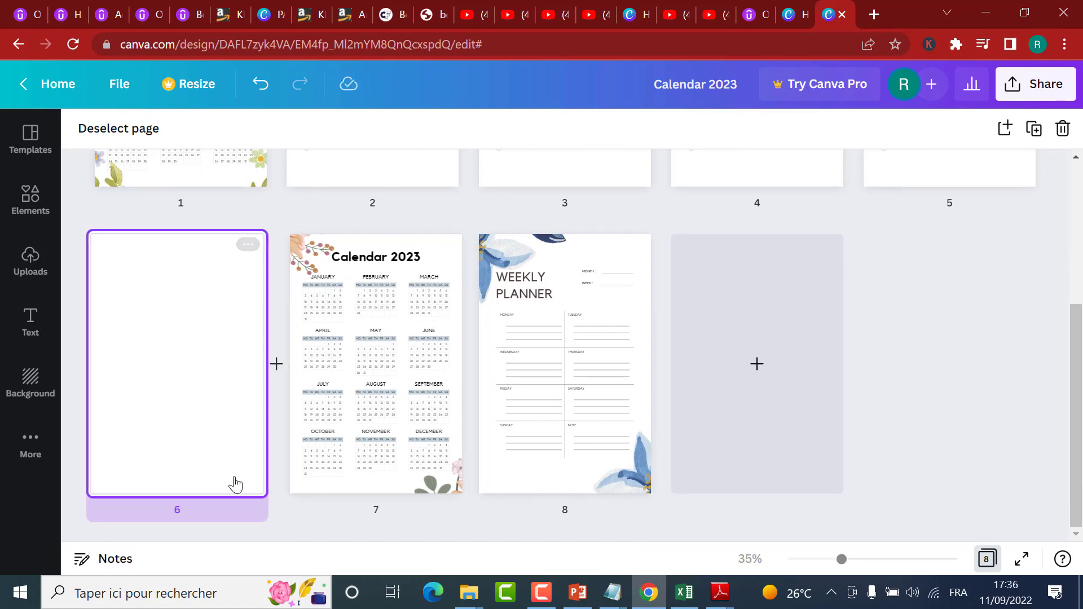
pyautogui.scroll(3, 540, 370)
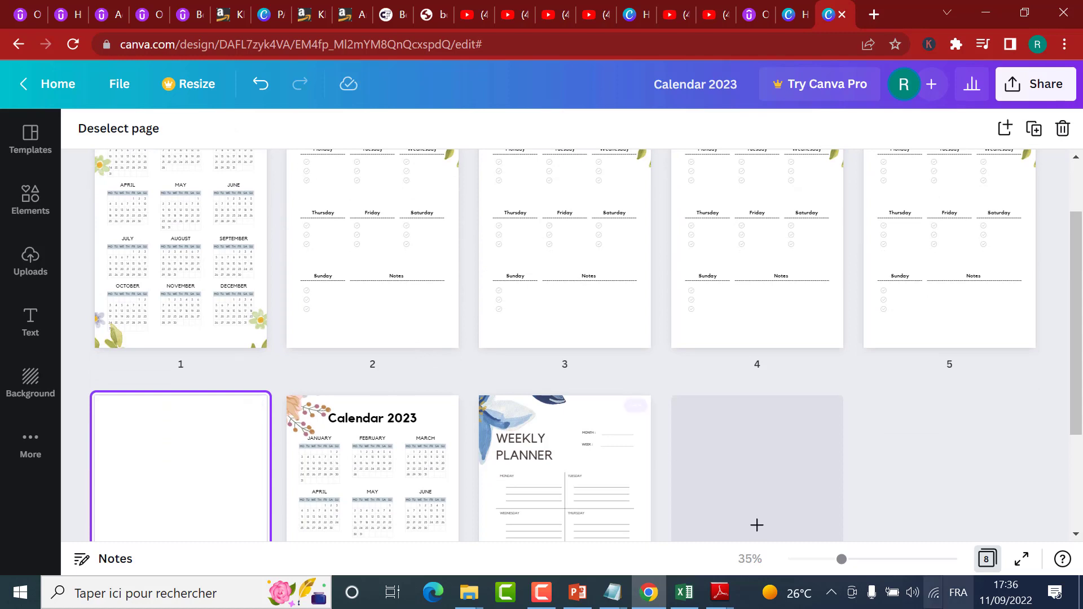
pyautogui.click(1064, 129)
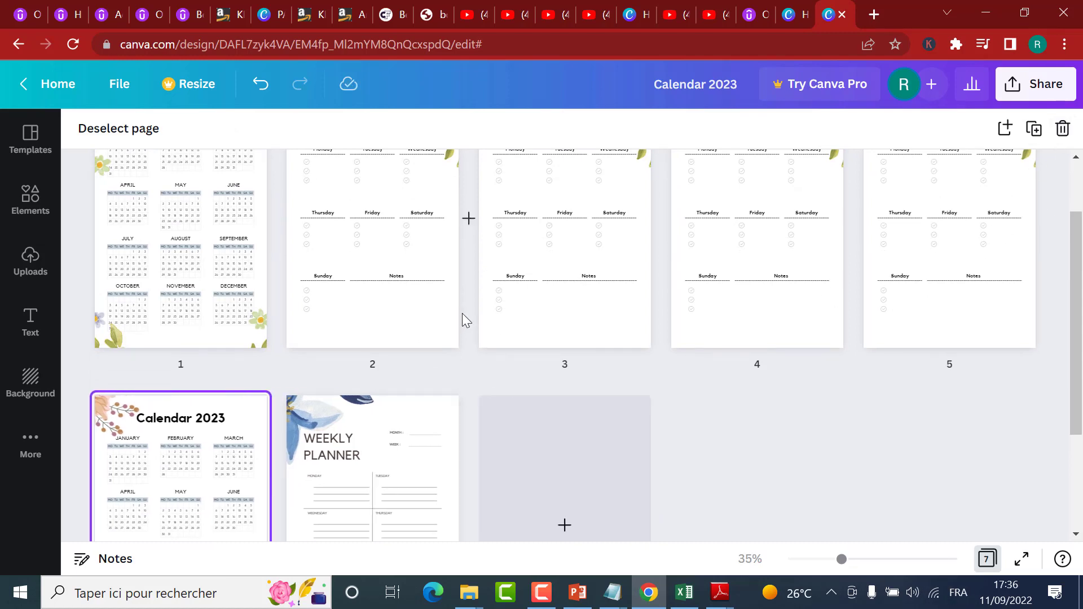
# Step: Select the four floral Weekly Planner pages, 2 to 5, and duplicate them together
pyautogui.click(378, 265)
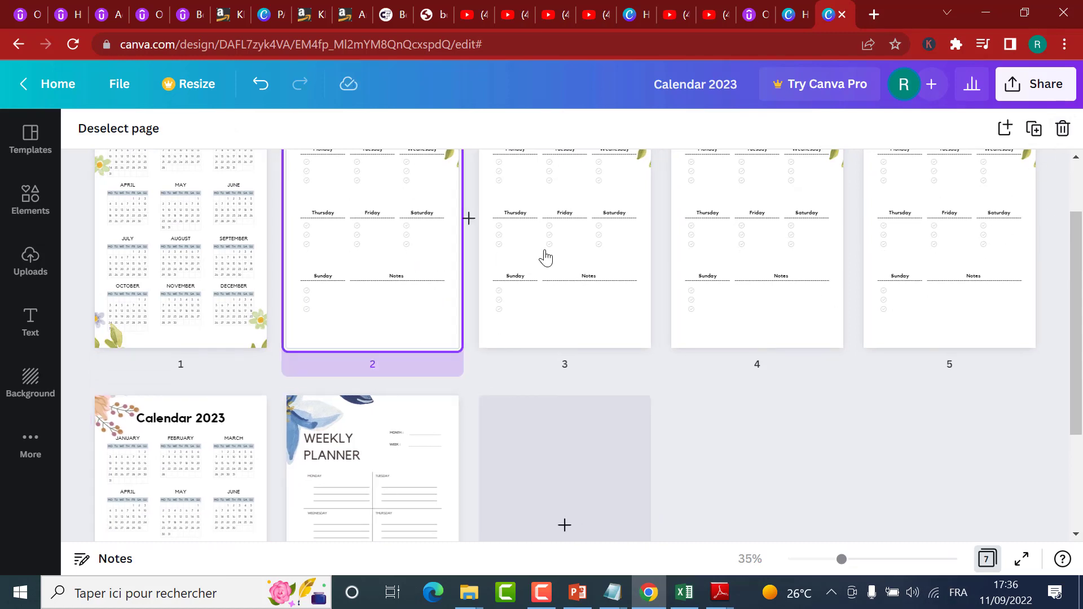
pyautogui.keyDown('shift'); pyautogui.click(544, 254); pyautogui.keyUp('shift')
pyautogui.click(740, 261)
pyautogui.keyDown('shift'); pyautogui.click(960, 259); pyautogui.keyUp('shift')
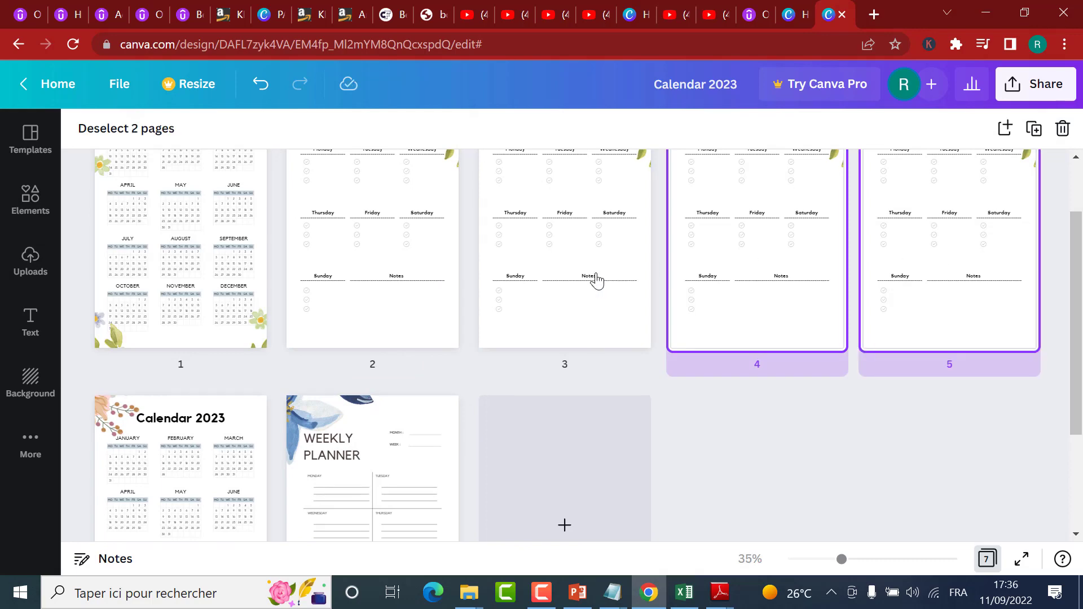
pyautogui.keyDown('shift'); pyautogui.click(596, 280); pyautogui.keyUp('shift')
pyautogui.keyDown('shift'); pyautogui.click(449, 279); pyautogui.keyUp('shift')
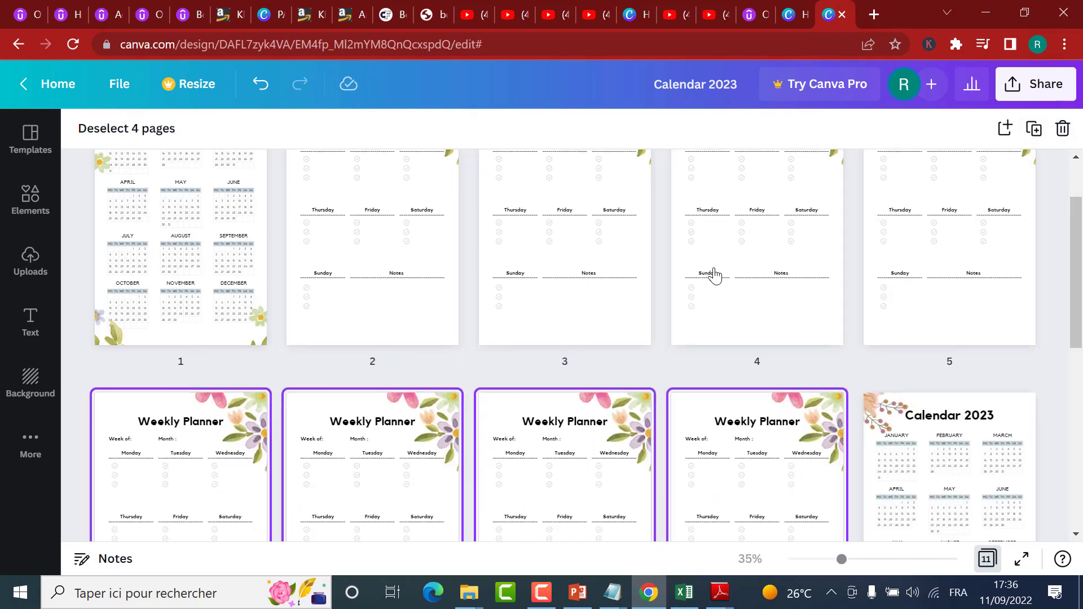
# Step: Select the floral Weekly Planner pages 8 and 9 and duplicate both at once
pyautogui.scroll(-2, 712, 276)
pyautogui.click(543, 337)
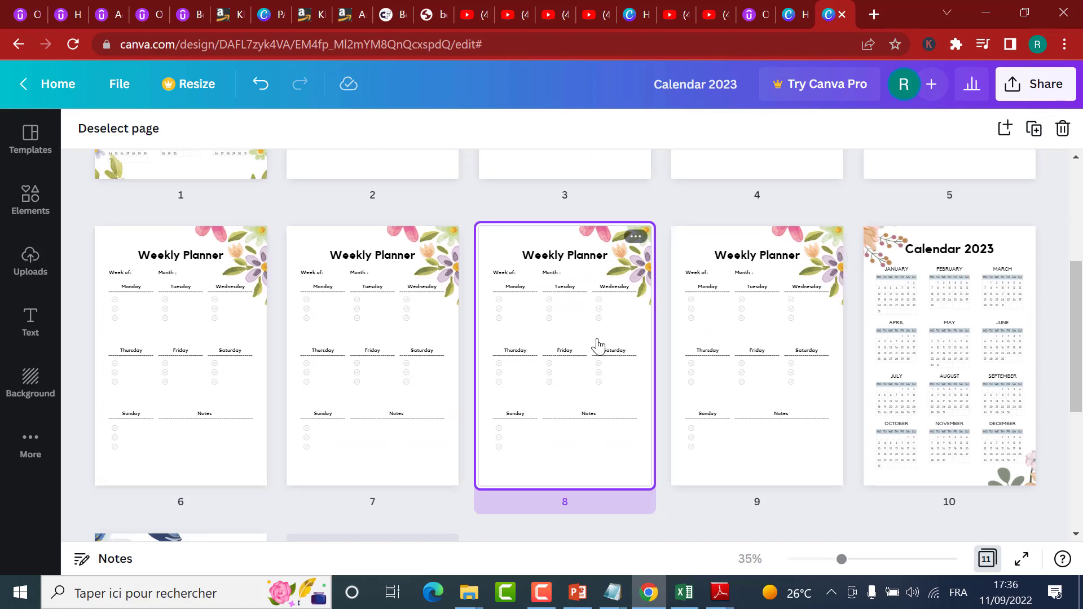
pyautogui.keyDown('shift'); pyautogui.click(738, 346); pyautogui.keyUp('shift')
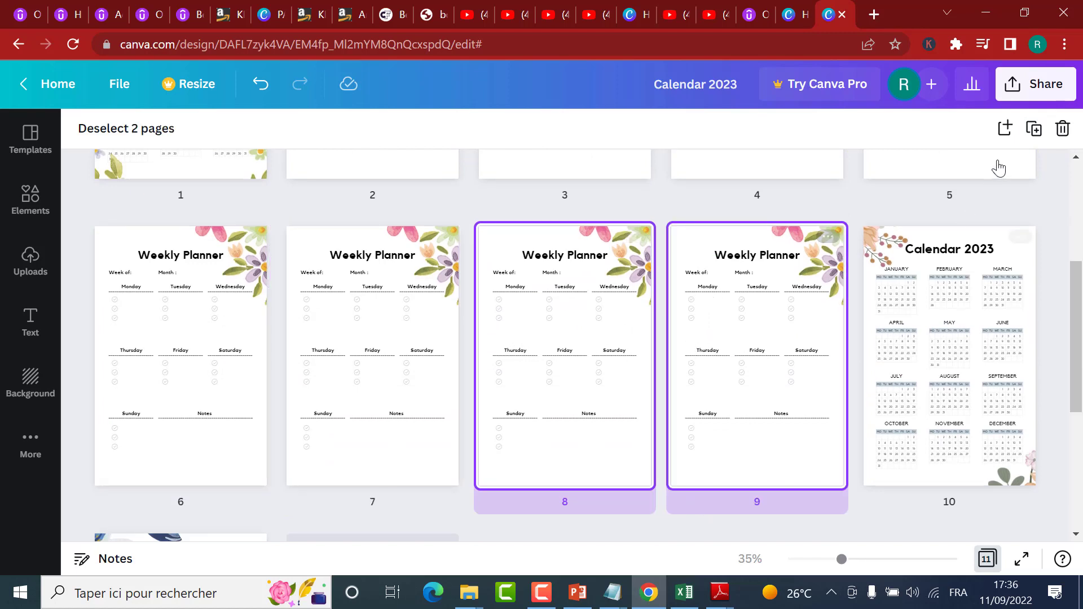
pyautogui.click(1033, 131)
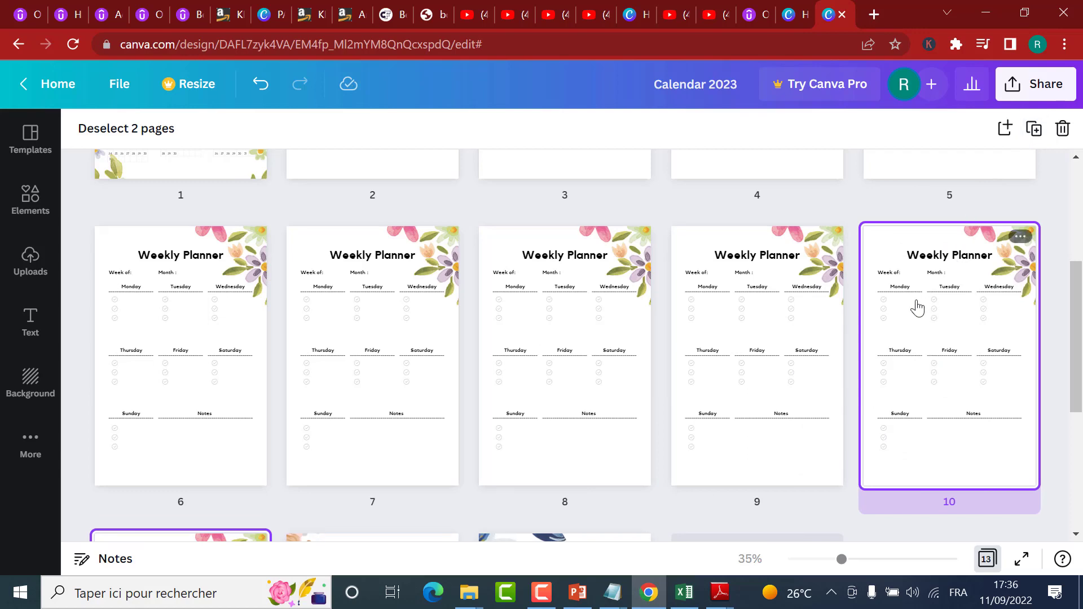
# Step: Look through the whole page grid to check the run of floral Weekly Planner copies between the 2022 and 2023 calendars
pyautogui.scroll(-3, 916, 307)
pyautogui.scroll(8, 916, 306)
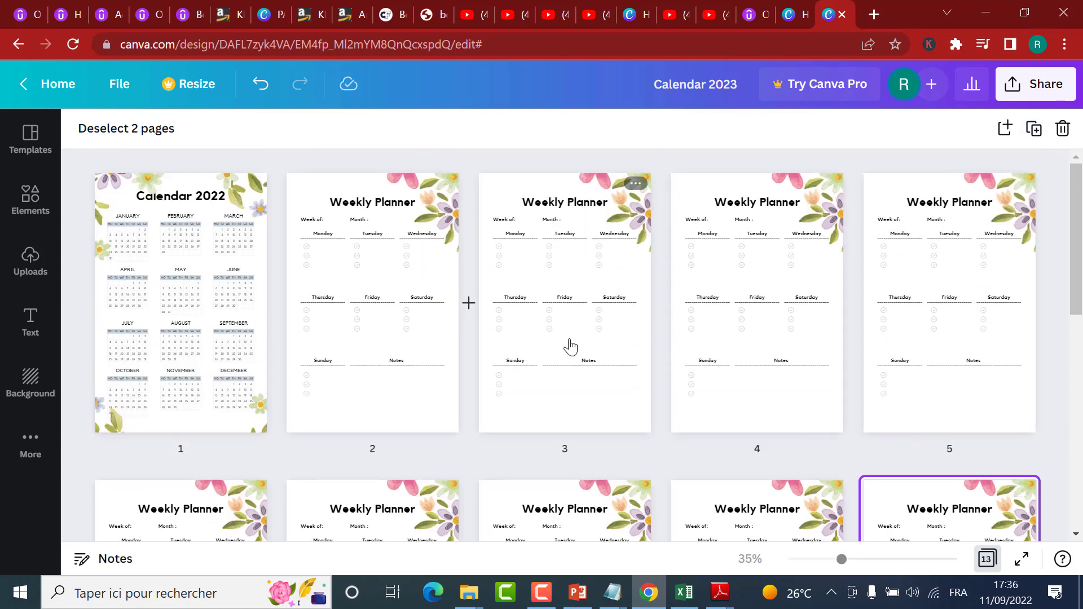
pyautogui.scroll(-4, 1009, 446)
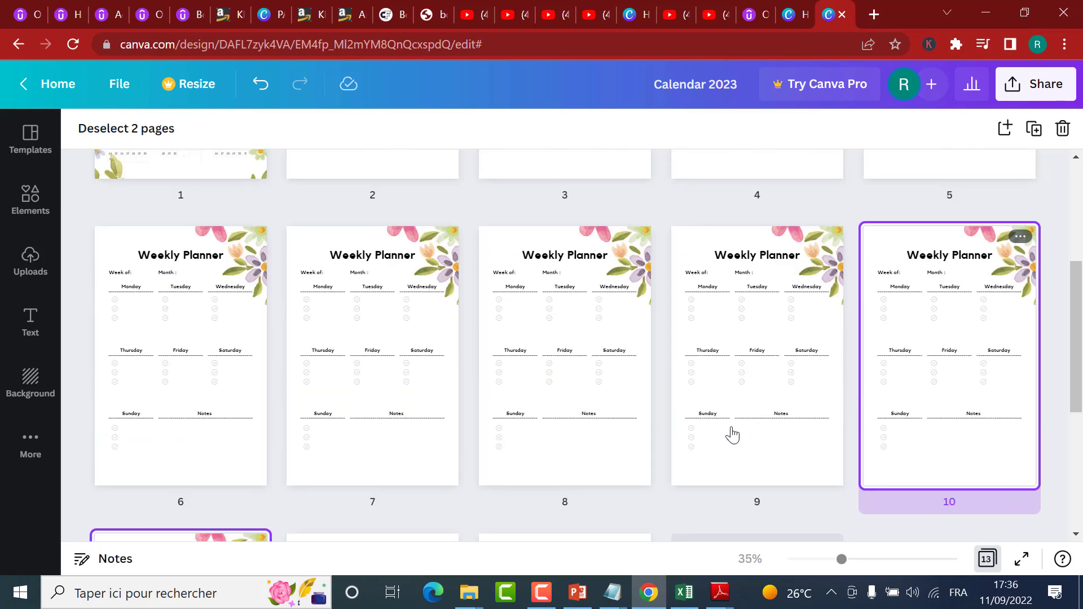
pyautogui.scroll(-2, 231, 379)
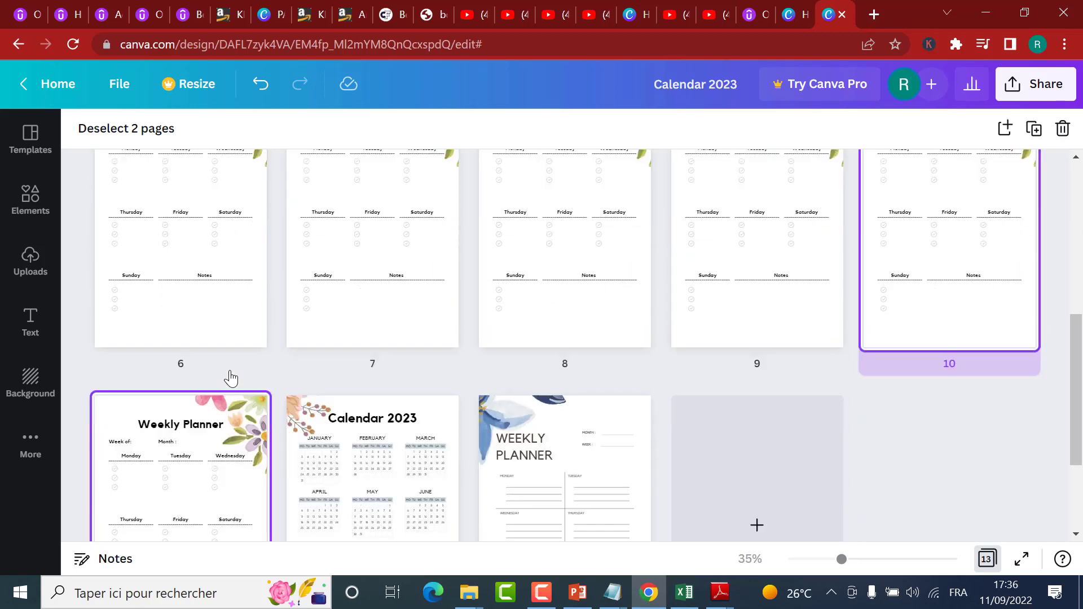
pyautogui.scroll(2, 715, 344)
pyautogui.scroll(4, 714, 344)
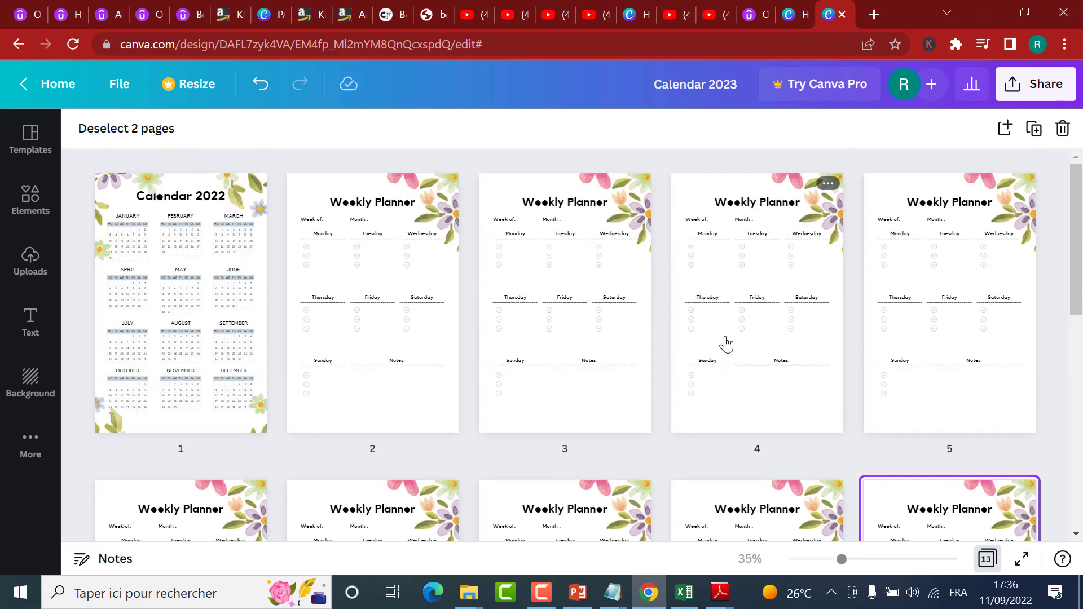
pyautogui.scroll(-4, 726, 344)
pyautogui.scroll(-5, 352, 481)
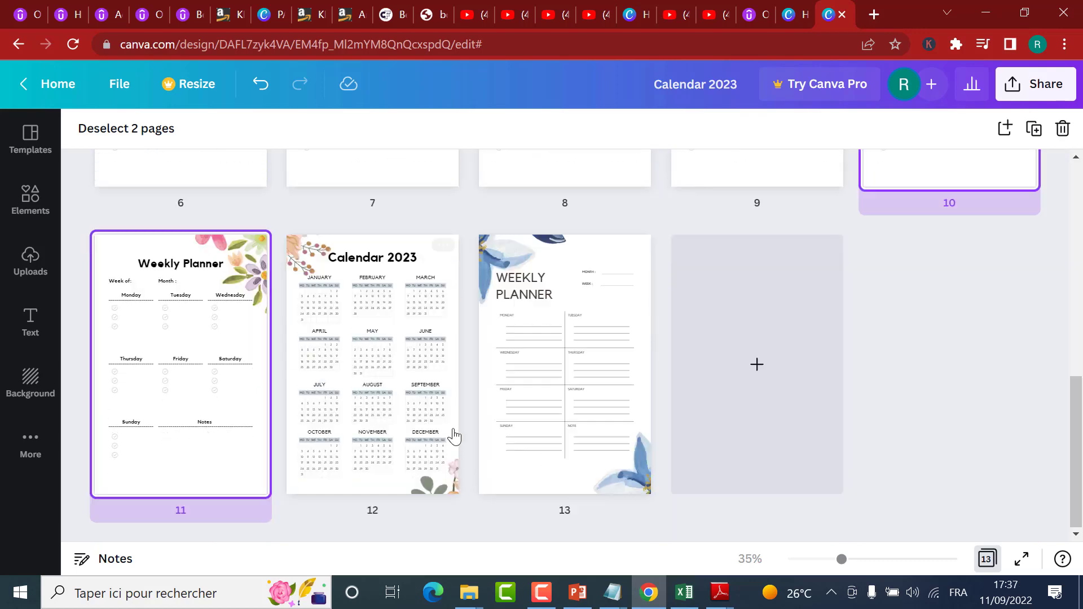
# Step: Extend the page selection to cover every floral Weekly Planner page, from page 2 through page 11
pyautogui.scroll(3, 834, 341)
pyautogui.keyDown('shift'); pyautogui.click(832, 289); pyautogui.keyUp('shift')
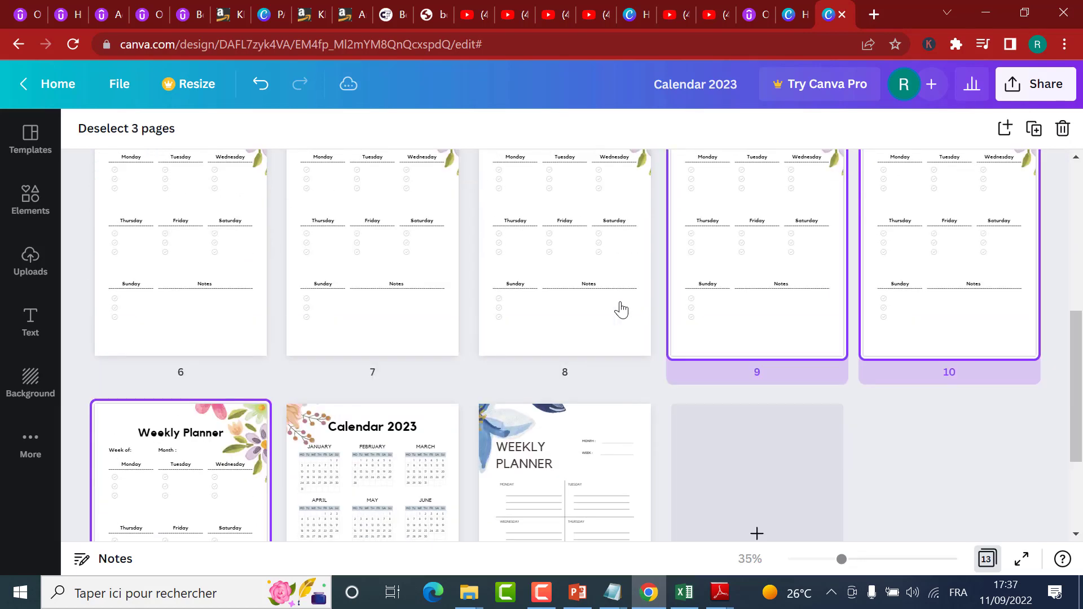
pyautogui.keyDown('shift'); pyautogui.click(564, 310); pyautogui.keyUp('shift')
pyautogui.keyDown('shift'); pyautogui.click(378, 304); pyautogui.keyUp('shift')
pyautogui.keyDown('shift'); pyautogui.click(181, 324); pyautogui.keyUp('shift')
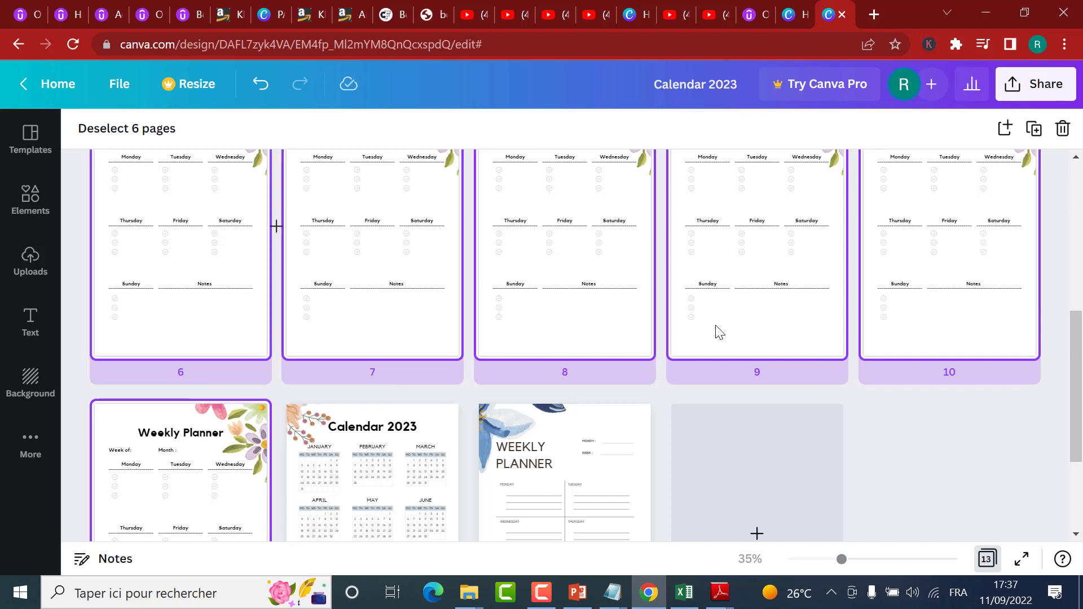
pyautogui.scroll(6, 719, 330)
pyautogui.keyDown('shift'); pyautogui.click(961, 273); pyautogui.keyUp('shift')
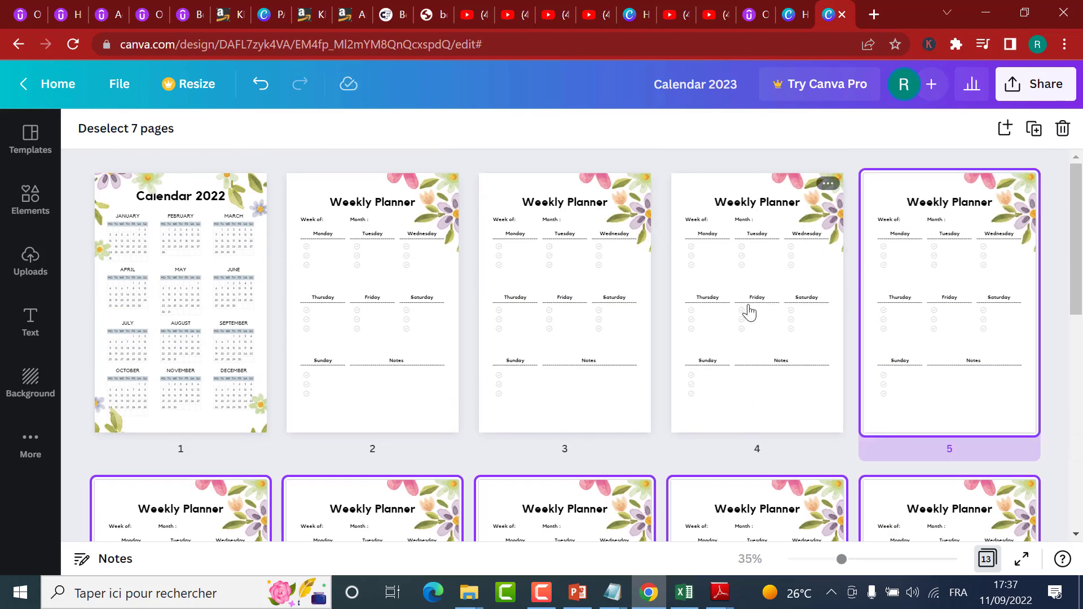
pyautogui.keyDown('shift'); pyautogui.click(749, 310); pyautogui.keyUp('shift')
pyautogui.keyDown('shift'); pyautogui.click(530, 322); pyautogui.keyUp('shift')
pyautogui.keyDown('shift'); pyautogui.click(361, 305); pyautogui.keyUp('shift')
pyautogui.scroll(-6, 488, 334)
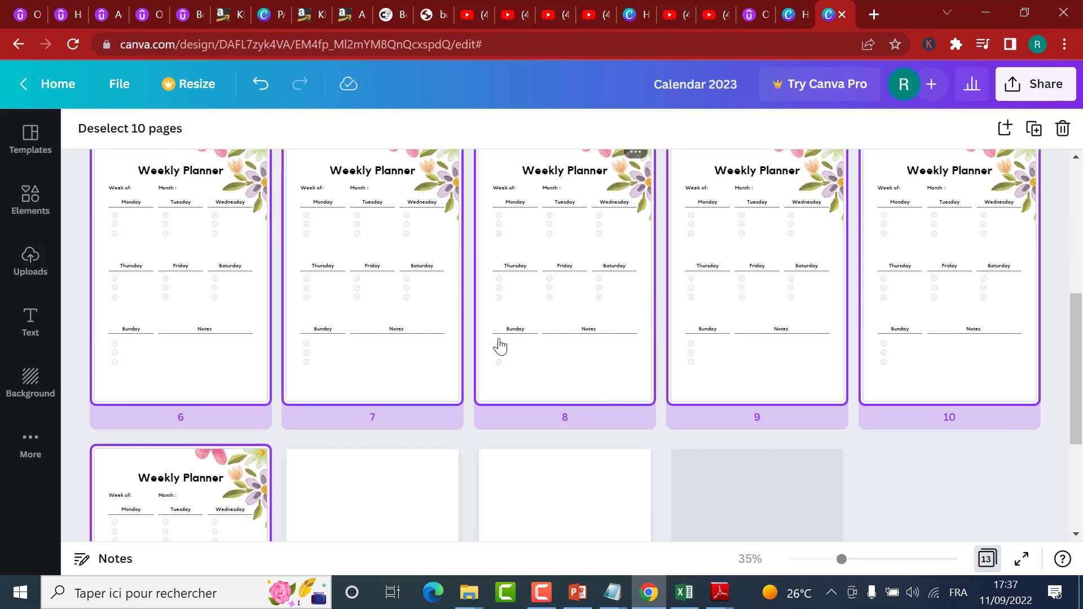
pyautogui.scroll(-3, 853, 477)
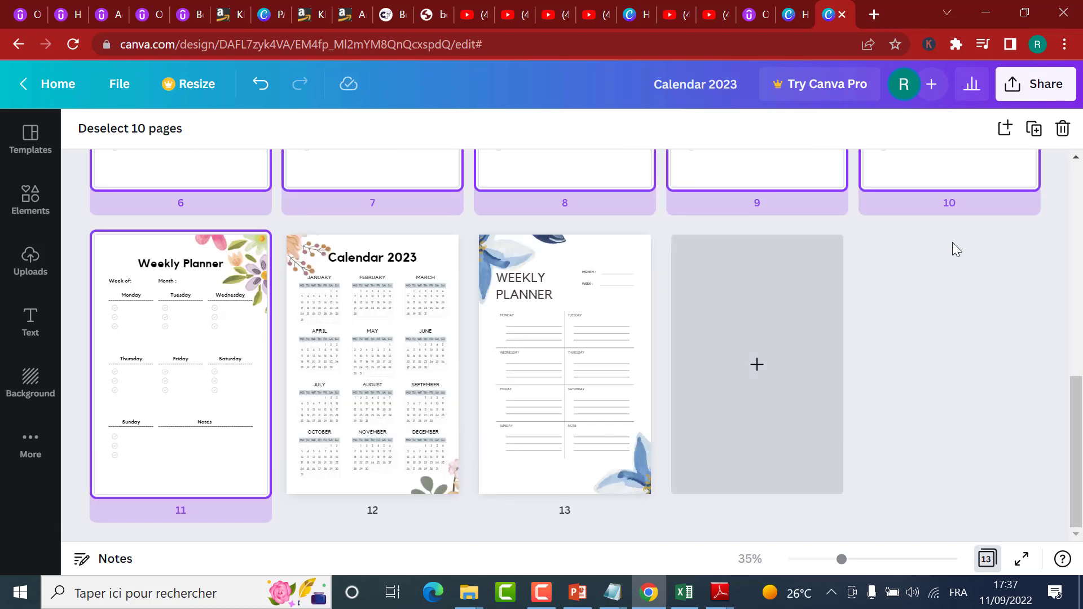
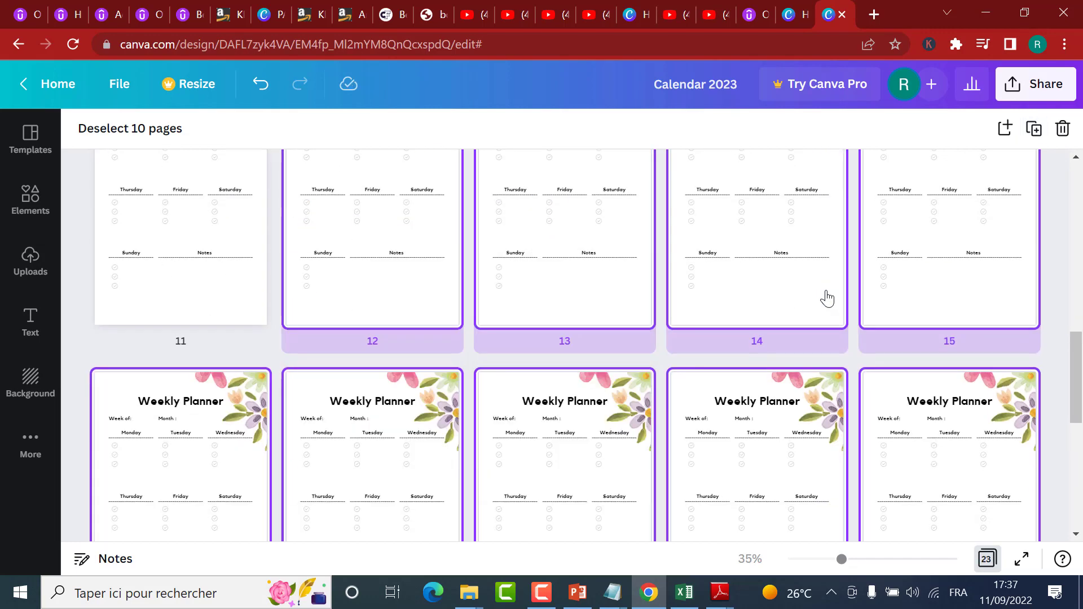
# Step: Duplicate the ten selected floral Weekly Planner pages as a batch until they run through page 51, and clear the selection
pyautogui.click(1032, 129)
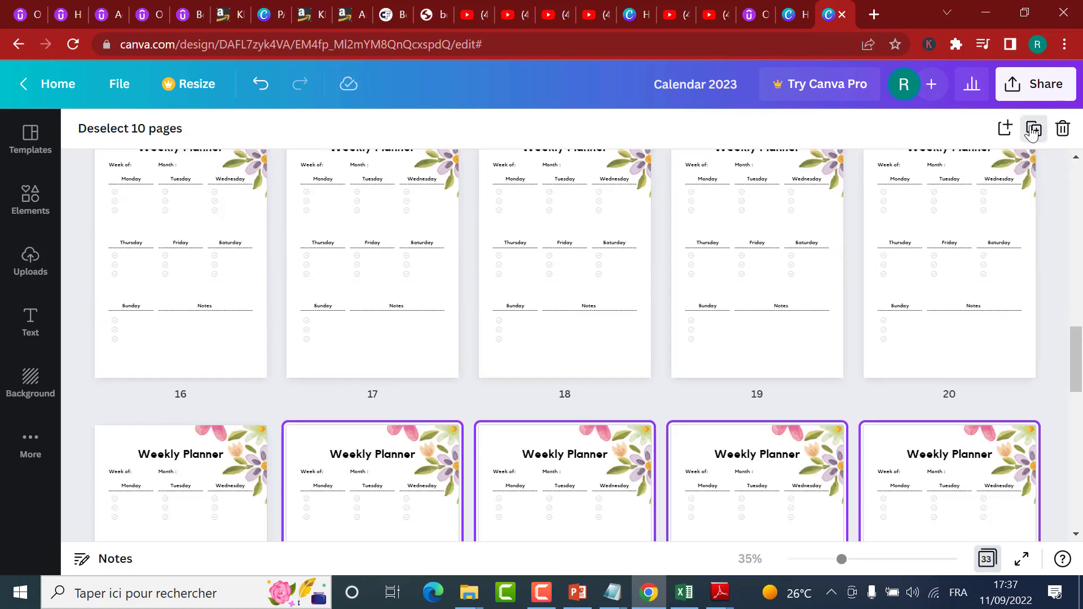
pyautogui.click(1032, 131)
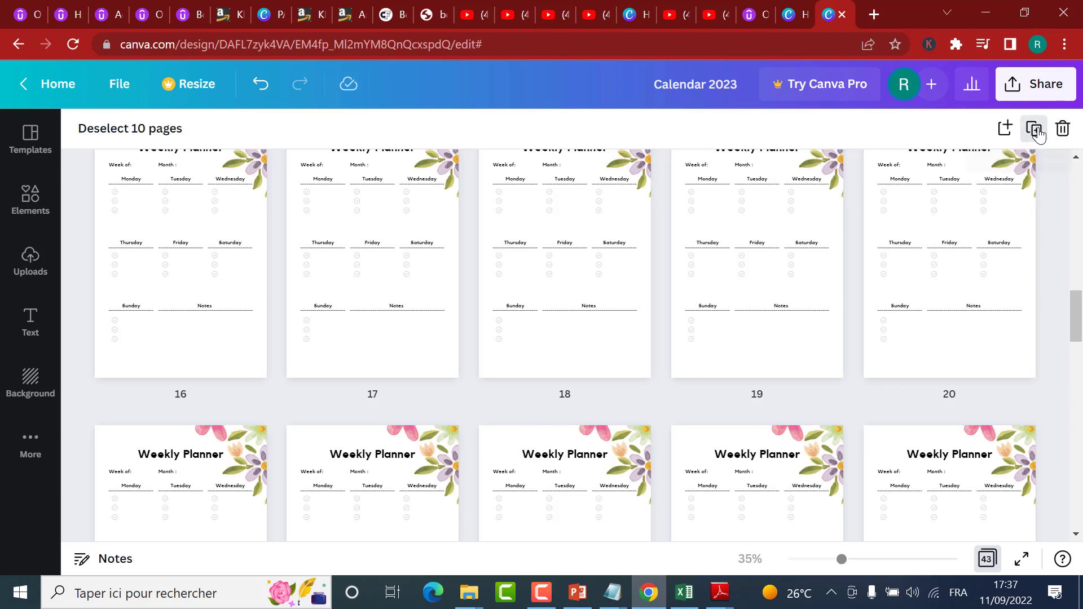
pyautogui.scroll(-13, 881, 341)
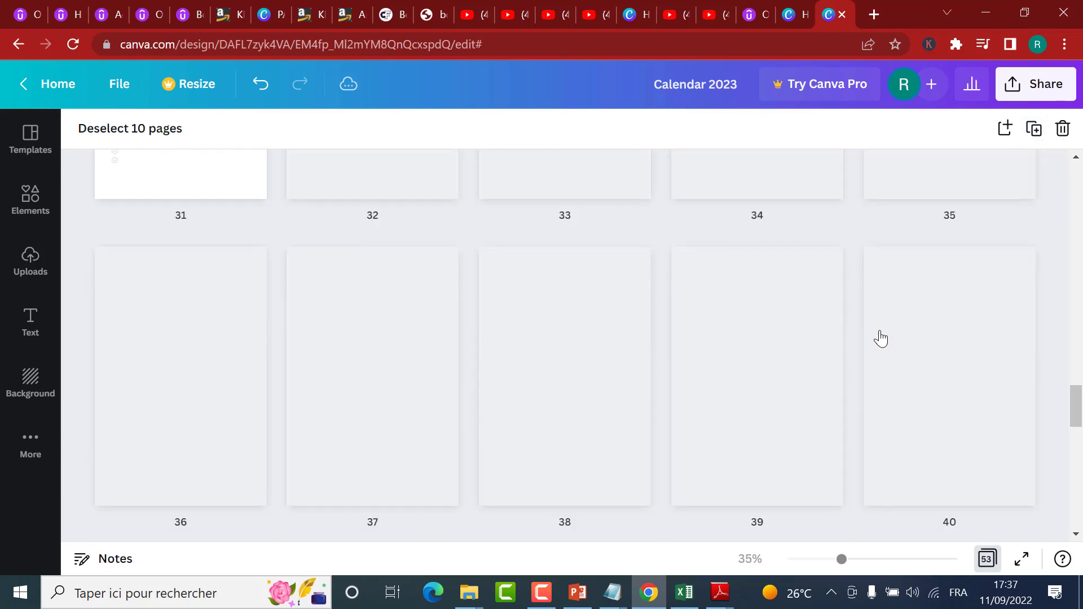
pyautogui.scroll(-3, 881, 339)
pyautogui.scroll(-10, 881, 338)
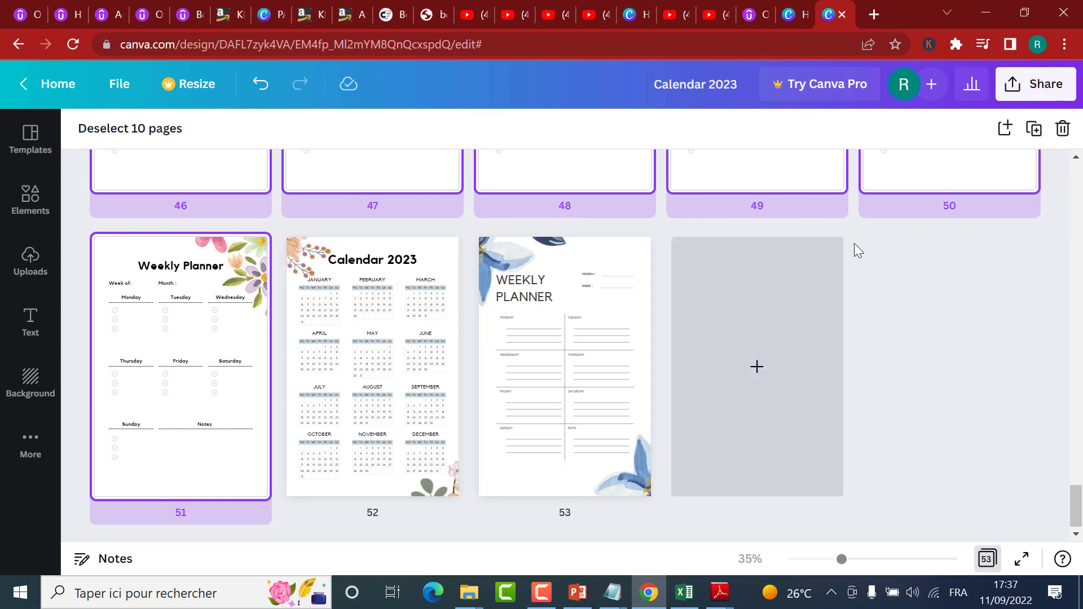
pyautogui.click(942, 333)
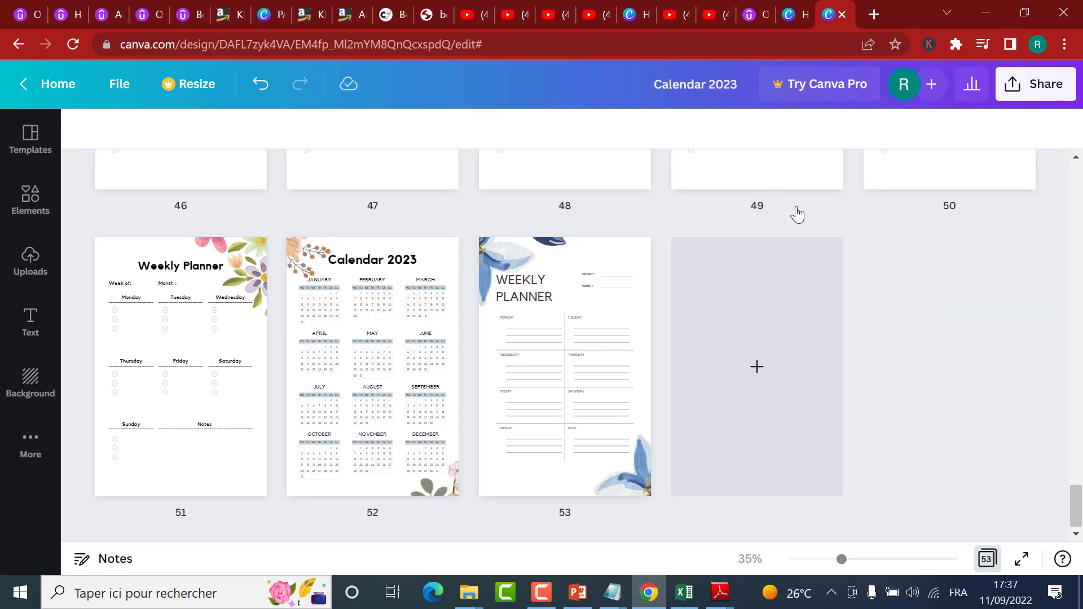
# Step: Select the last three floral Weekly Planner pages, 49 to 51, and duplicate them together
pyautogui.scroll(3, 705, 300)
pyautogui.click(723, 294)
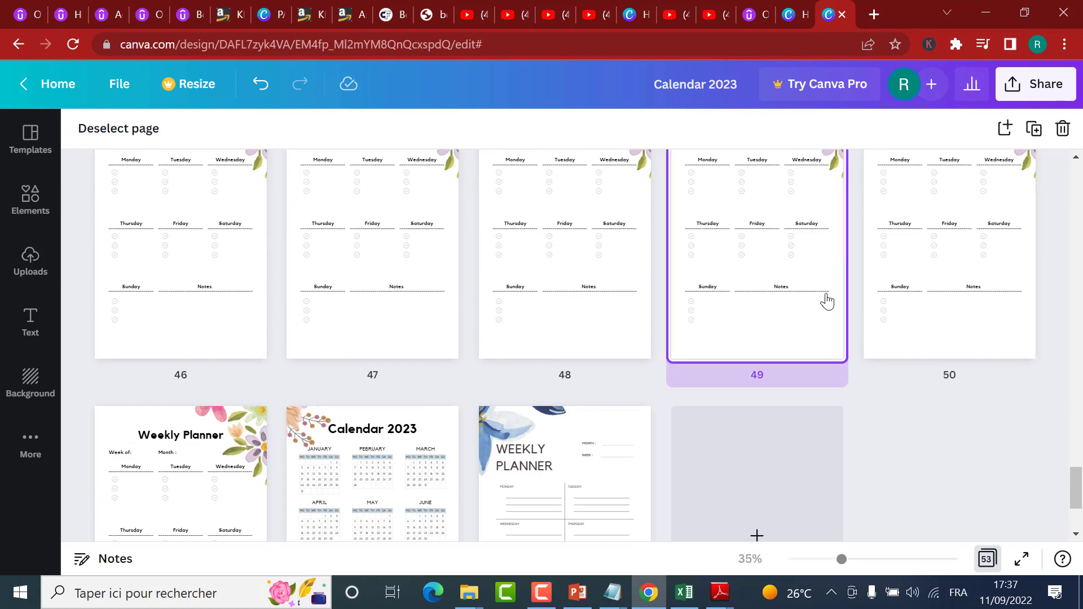
pyautogui.keyDown('shift'); pyautogui.click(912, 287); pyautogui.keyUp('shift')
pyautogui.scroll(-3, 912, 288)
pyautogui.keyDown('shift'); pyautogui.click(186, 372); pyautogui.keyUp('shift')
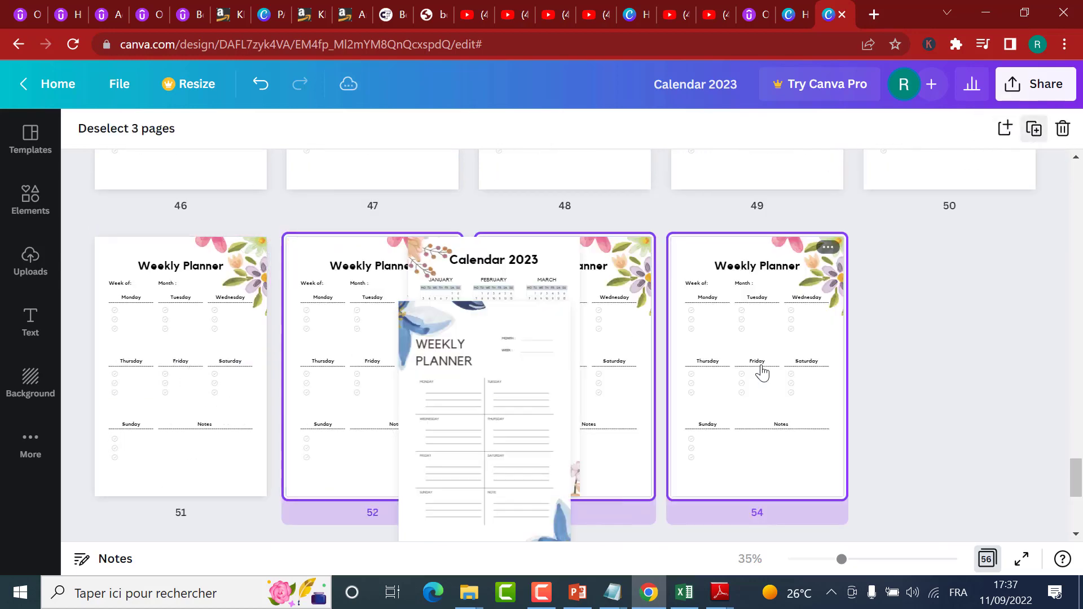
# Step: Select the blue-flower Weekly Planner page 56, after the 2023 calendar, and duplicate it
pyautogui.scroll(-2, 810, 463)
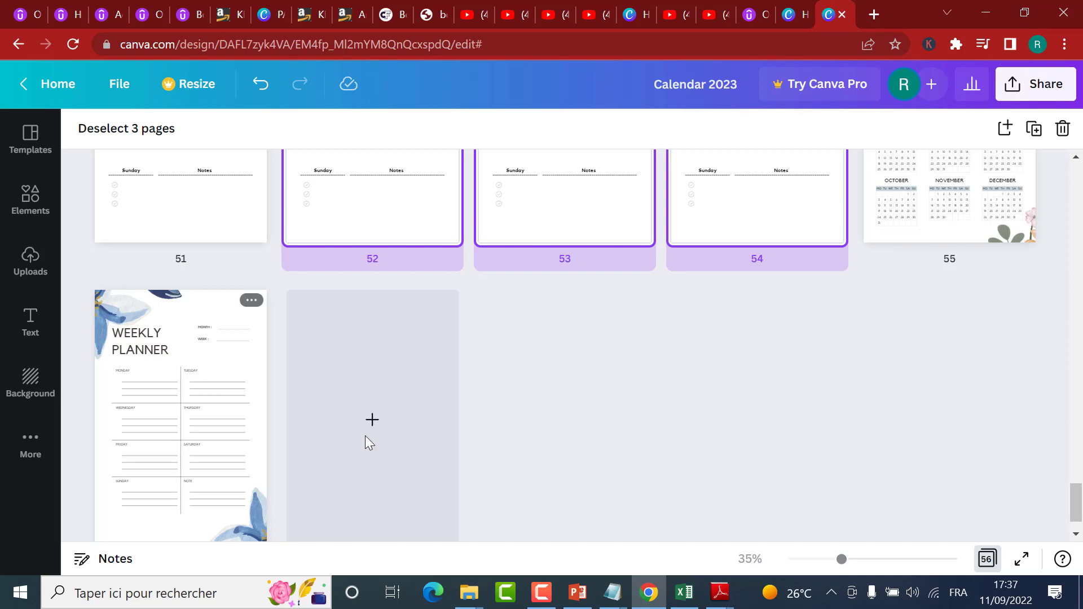
pyautogui.scroll(-1, 384, 447)
pyautogui.click(168, 356)
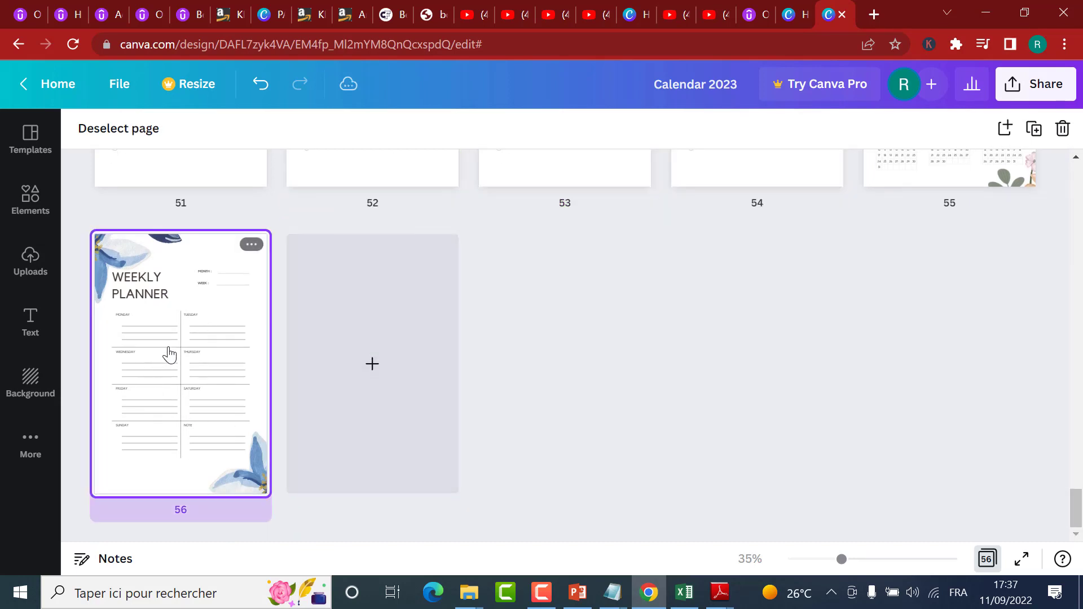
pyautogui.click(1026, 145)
# Step: Duplicate the blue-flower planner pages 56 and 57 together, and duplicate pages 56 to 59 as a group of four
pyautogui.scroll(3, 861, 242)
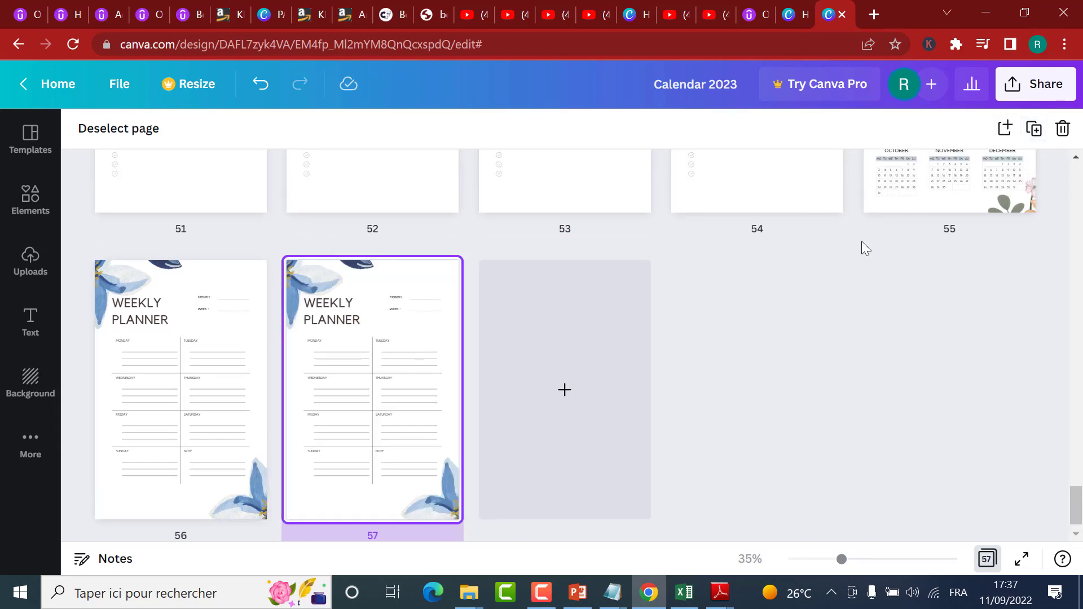
pyautogui.scroll(-3, 651, 387)
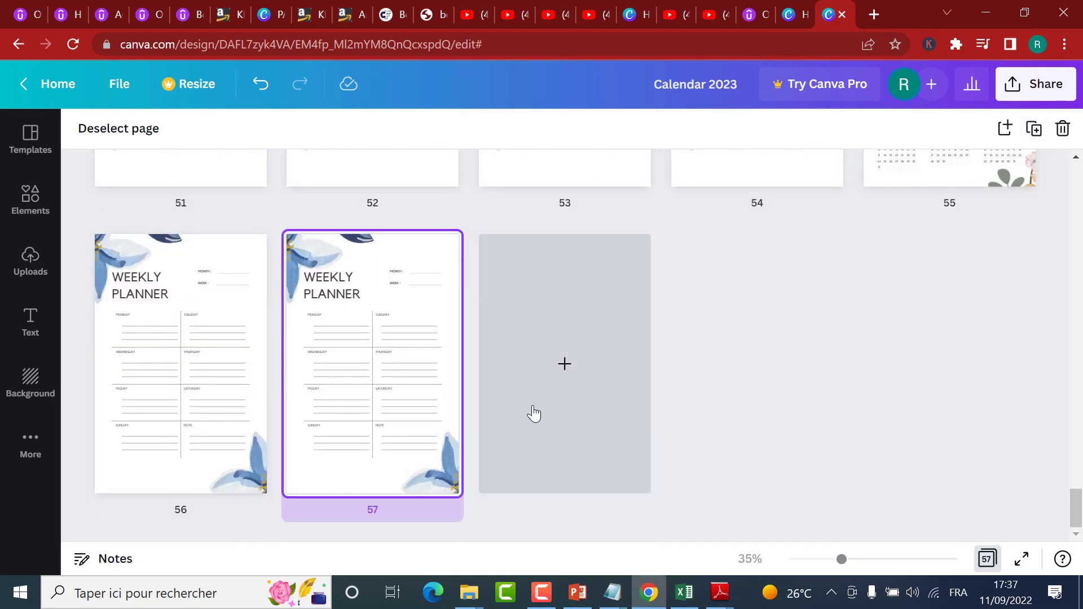
pyautogui.keyDown('shift'); pyautogui.click(194, 361); pyautogui.keyUp('shift')
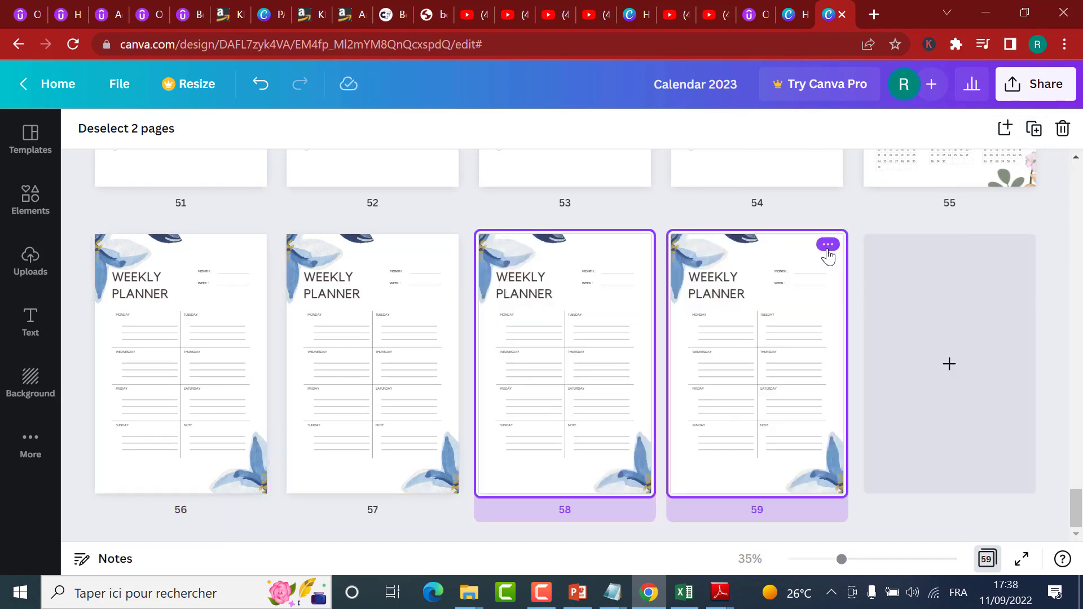
pyautogui.keyDown('shift'); pyautogui.click(212, 362); pyautogui.keyUp('shift')
pyautogui.keyDown('shift'); pyautogui.click(362, 352); pyautogui.keyUp('shift')
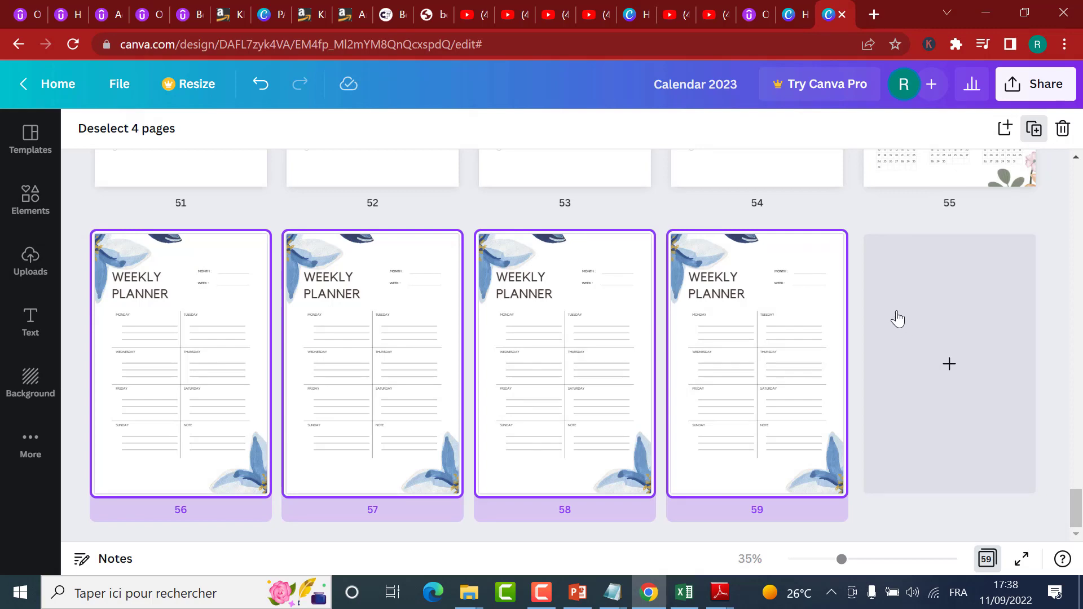
# Step: Select the blue-flower planner pages 62 and 63 and duplicate both at once
pyautogui.scroll(-1, 893, 305)
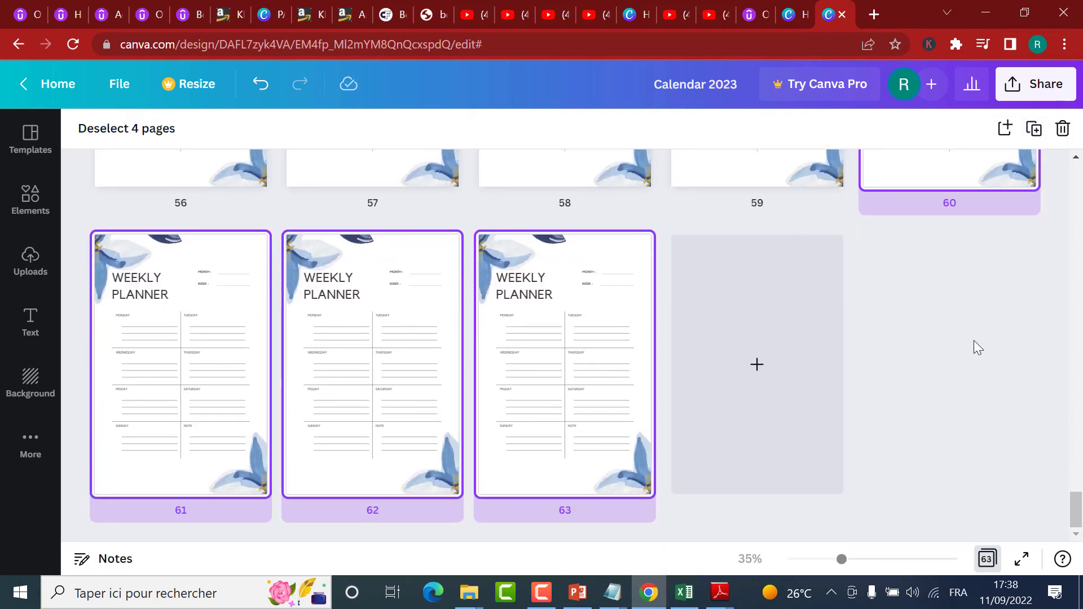
pyautogui.click(598, 426)
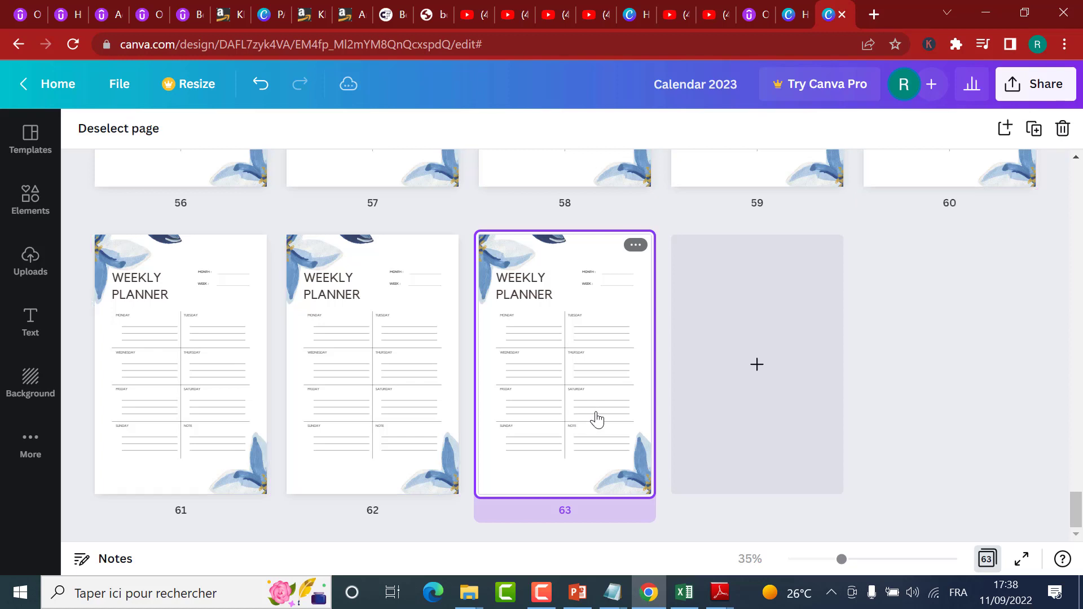
pyautogui.keyDown('shift'); pyautogui.click(383, 394); pyautogui.keyUp('shift')
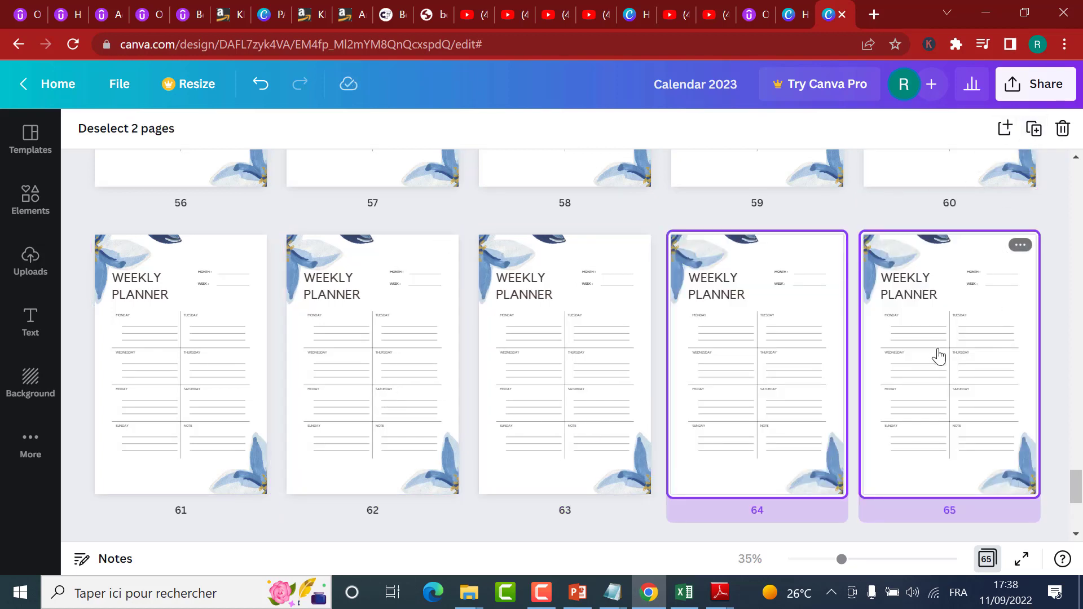
# Step: Select all ten blue-flower planner pages, 56 to 65, and duplicate the batch repeatedly until the pages reach 105
pyautogui.scroll(-5, 970, 364)
pyautogui.scroll(3, 959, 308)
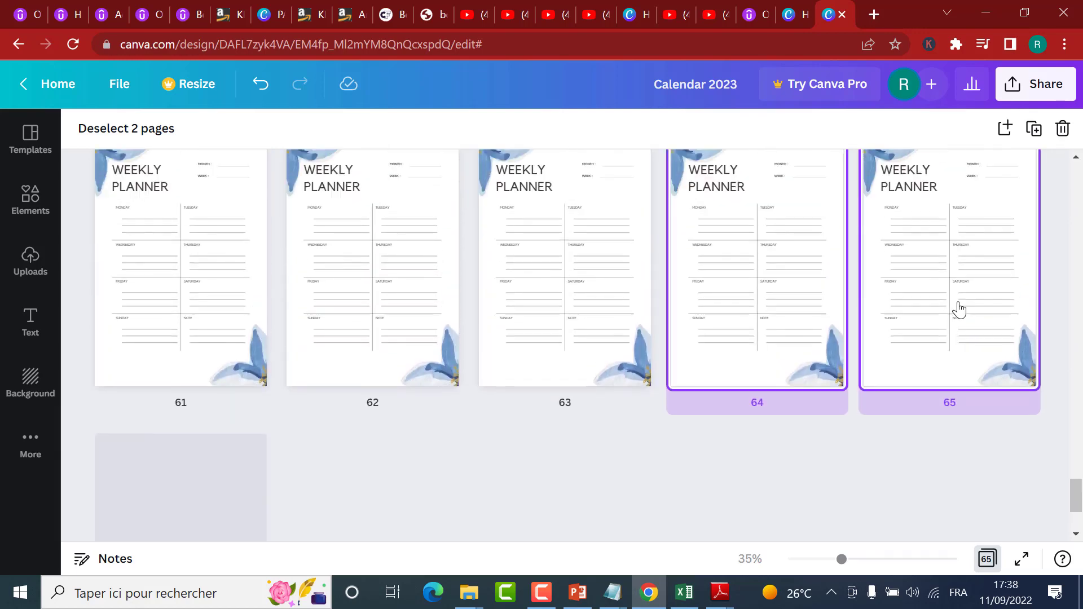
pyautogui.scroll(-3, 958, 307)
pyautogui.scroll(3, 957, 307)
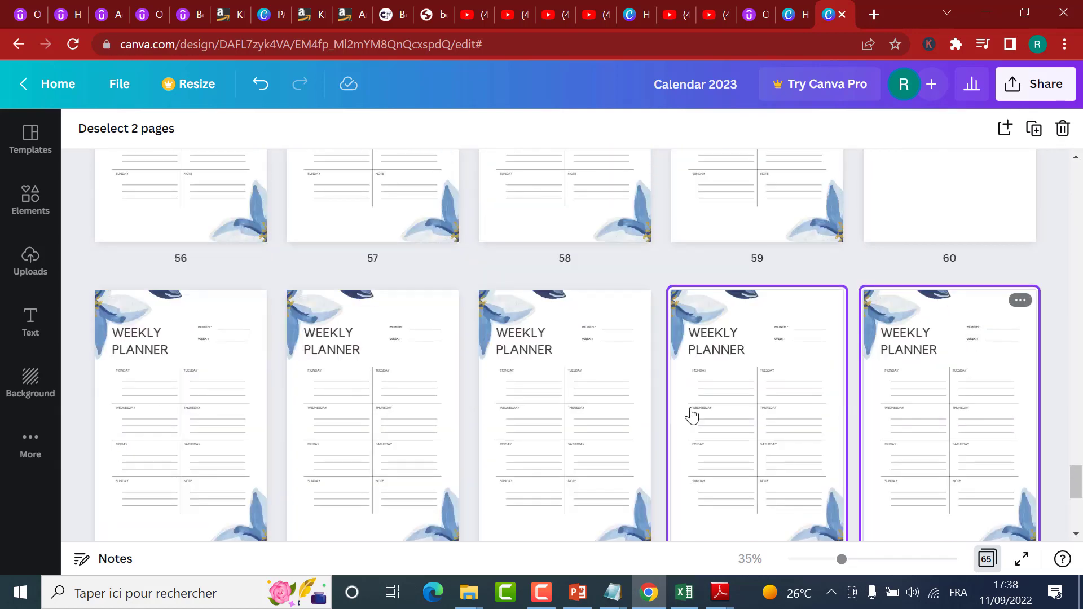
pyautogui.keyDown('shift'); pyautogui.click(312, 415); pyautogui.keyUp('shift')
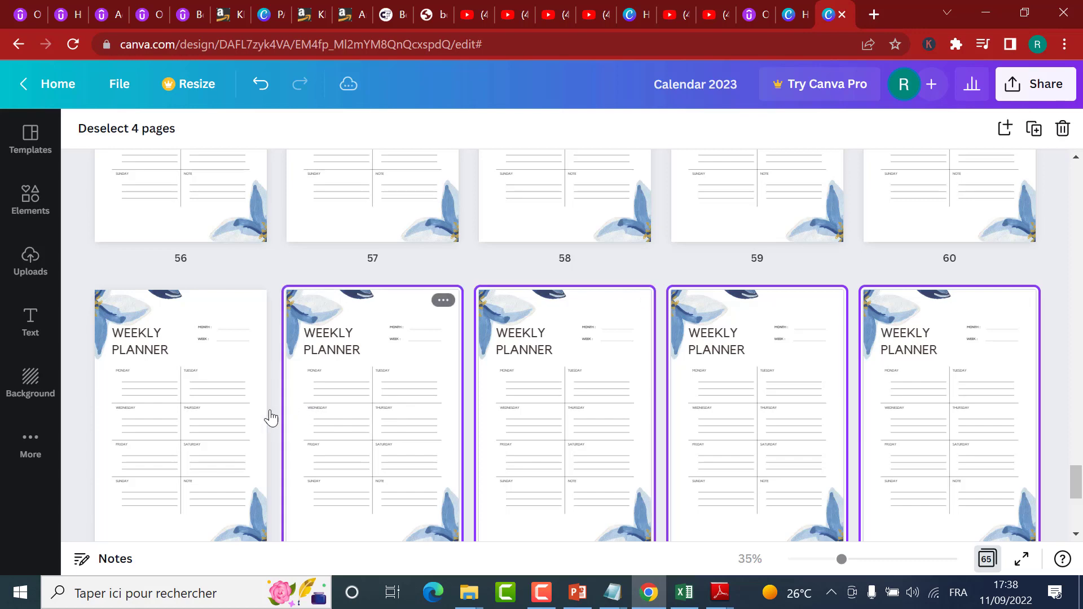
pyautogui.keyDown('shift'); pyautogui.click(176, 392); pyautogui.keyUp('shift')
pyautogui.scroll(5, 865, 422)
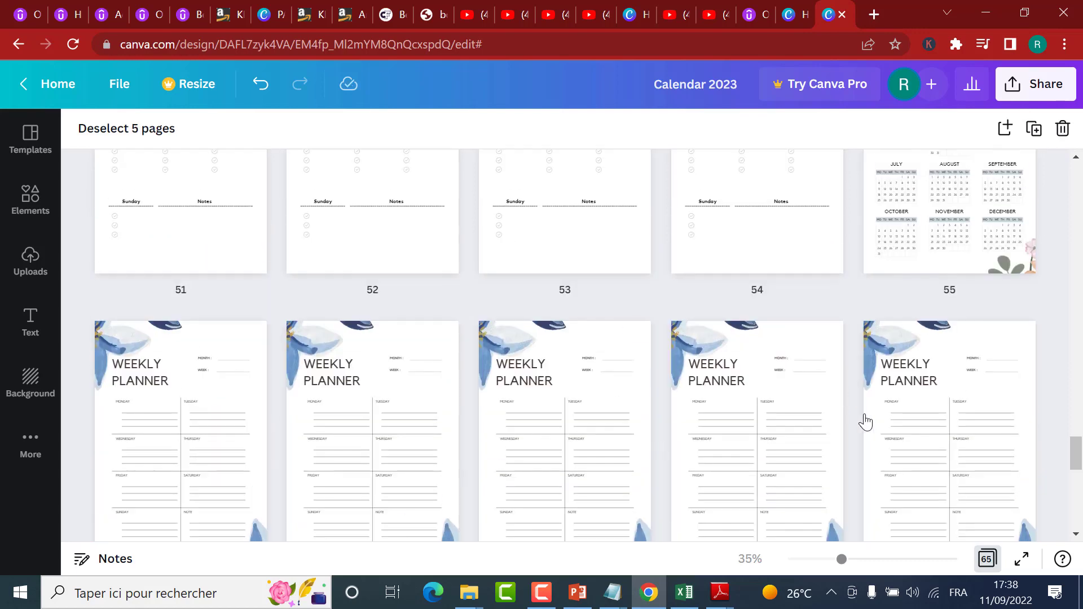
pyautogui.keyDown('shift'); pyautogui.click(926, 439); pyautogui.keyUp('shift')
pyautogui.keyDown('shift'); pyautogui.click(725, 464); pyautogui.keyUp('shift')
pyautogui.keyDown('shift'); pyautogui.click(502, 472); pyautogui.keyUp('shift')
pyautogui.keyDown('shift'); pyautogui.click(427, 471); pyautogui.keyUp('shift')
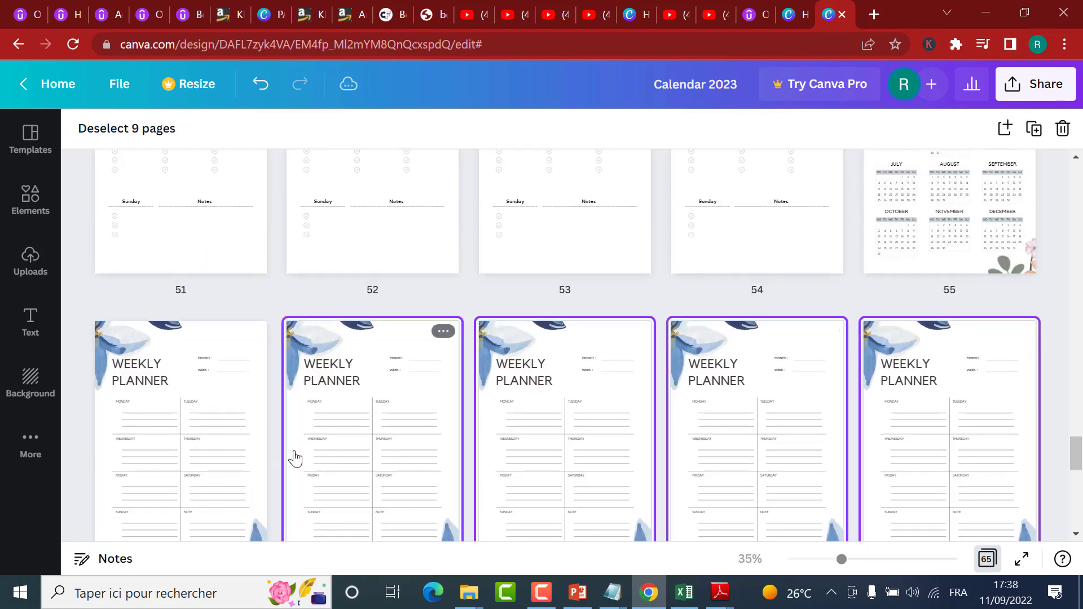
pyautogui.keyDown('shift'); pyautogui.click(200, 432); pyautogui.keyUp('shift')
pyautogui.scroll(-4, 589, 342)
pyautogui.scroll(-6, 592, 344)
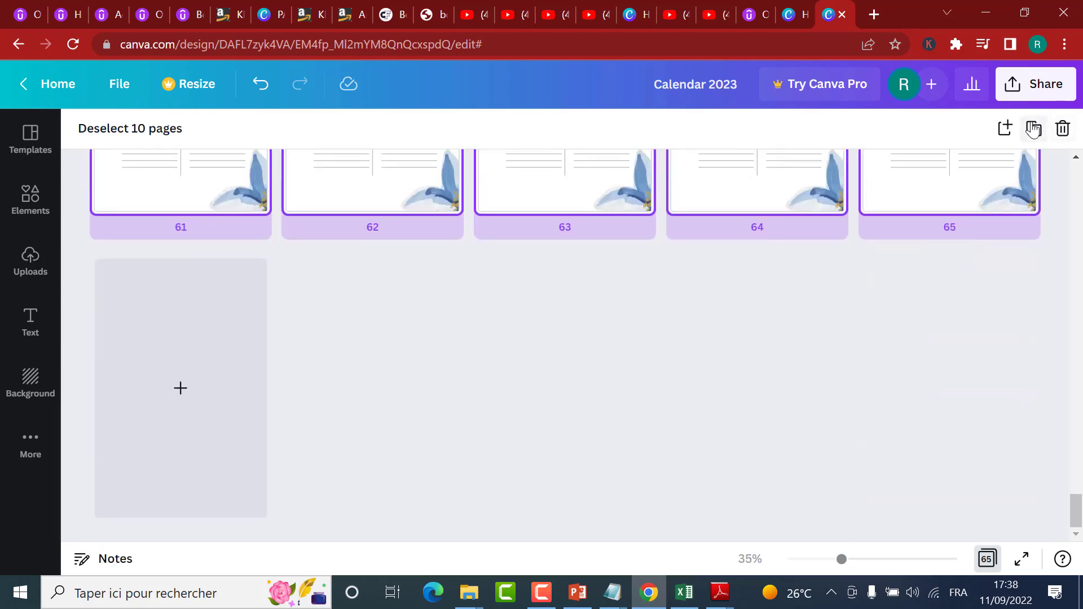
pyautogui.click(1032, 131)
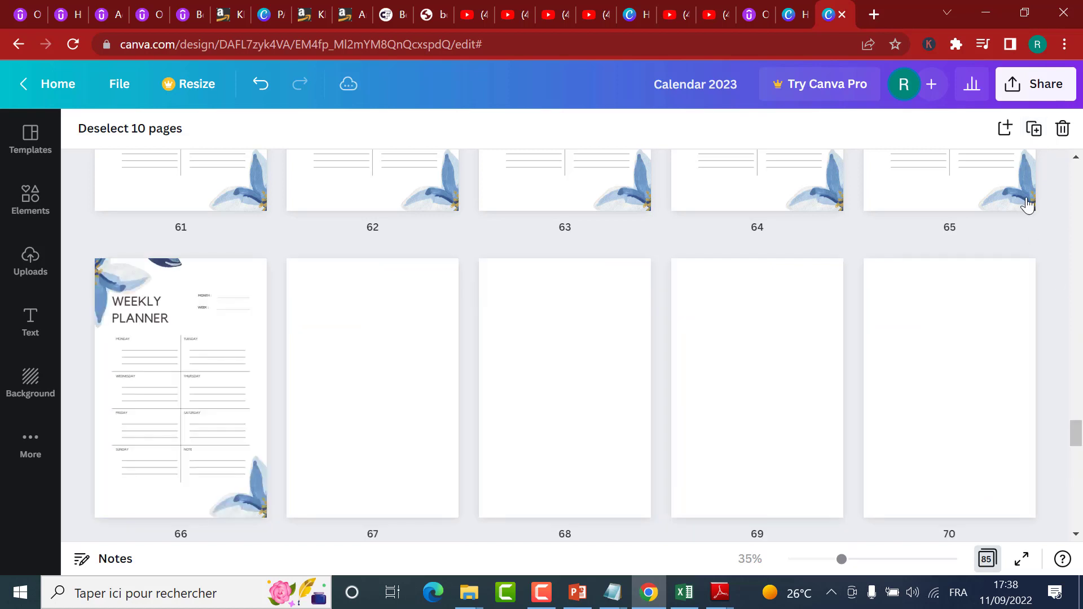
pyautogui.click(1035, 131)
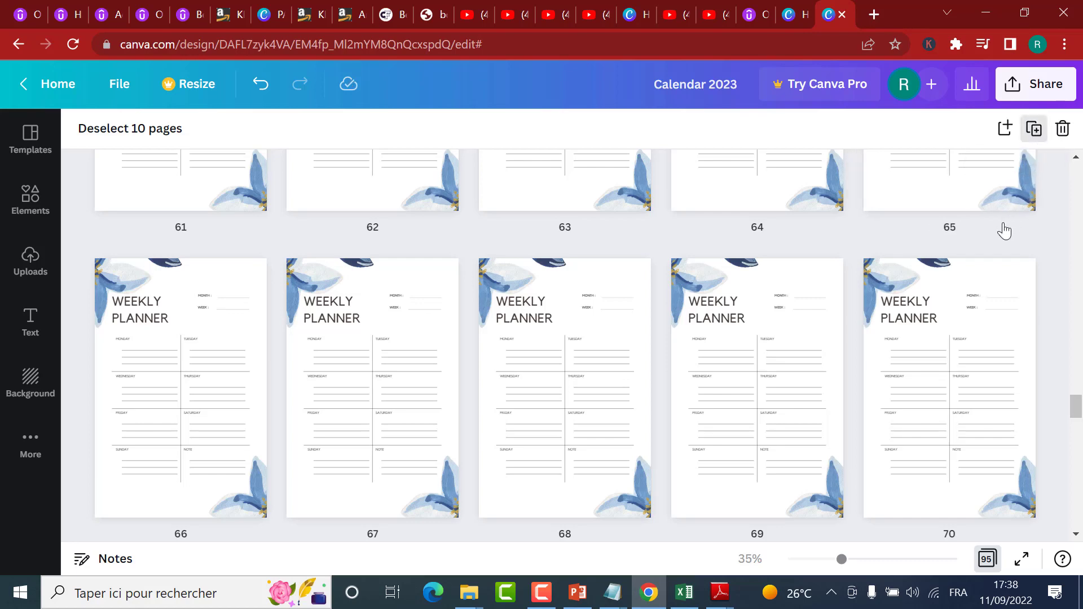
# Step: Select the last three blue-flower planner pages, 103 to 105, and duplicate them together
pyautogui.scroll(-20, 939, 325)
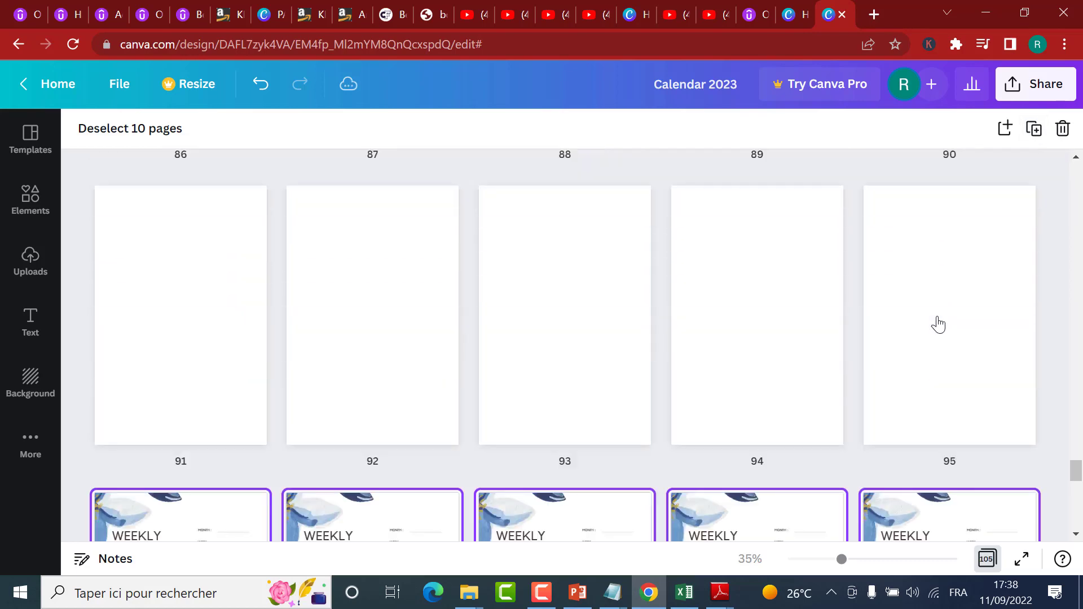
pyautogui.scroll(2, 931, 344)
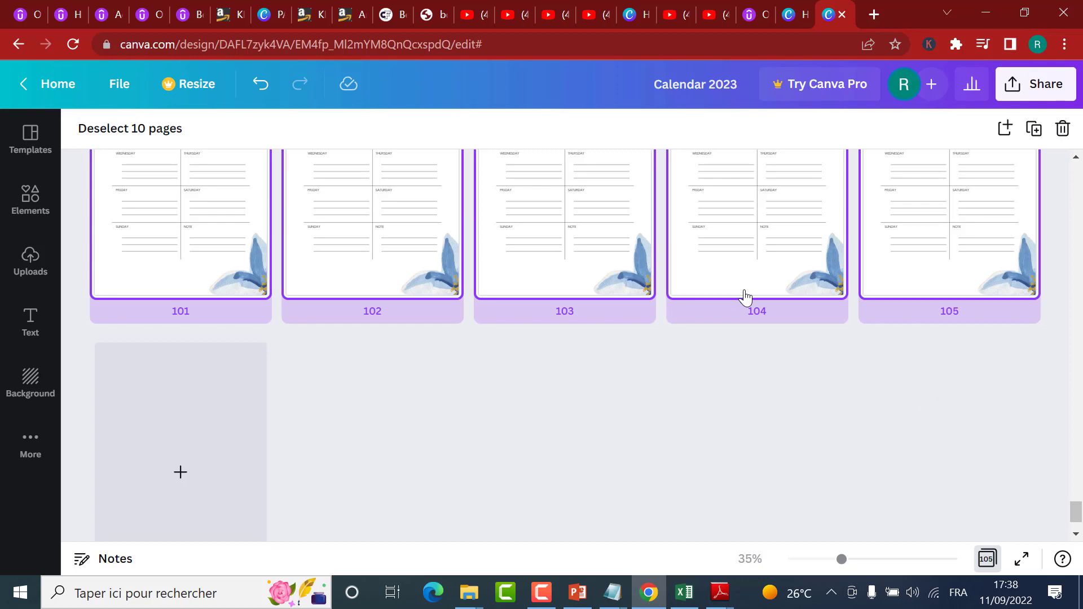
pyautogui.scroll(3, 764, 308)
pyautogui.scroll(-2, 739, 367)
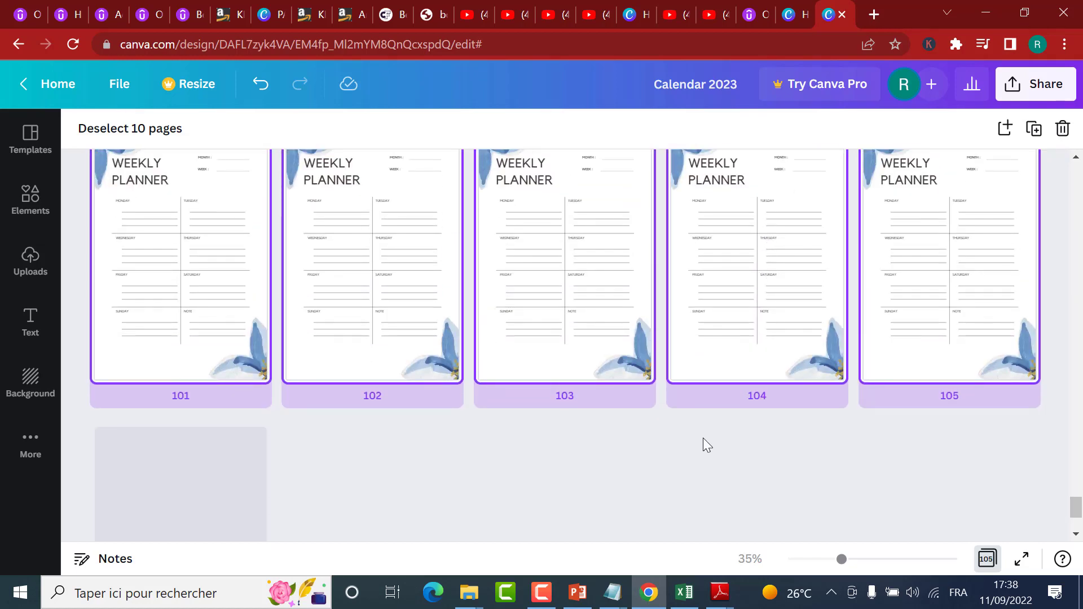
pyautogui.click(564, 273)
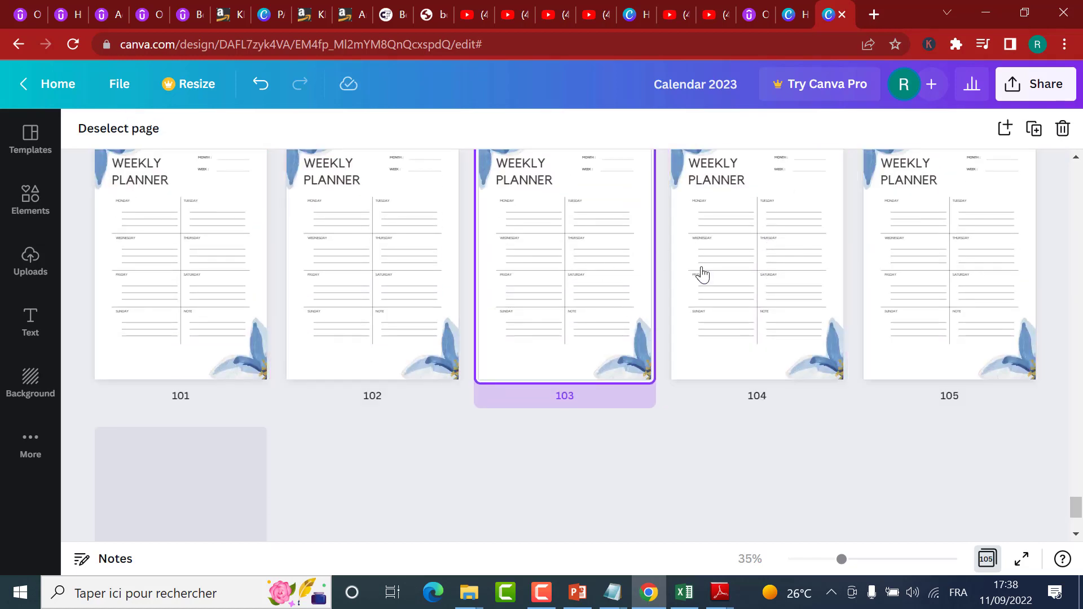
pyautogui.keyDown('shift'); pyautogui.click(749, 275); pyautogui.keyUp('shift')
pyautogui.keyDown('shift'); pyautogui.click(978, 271); pyautogui.keyUp('shift')
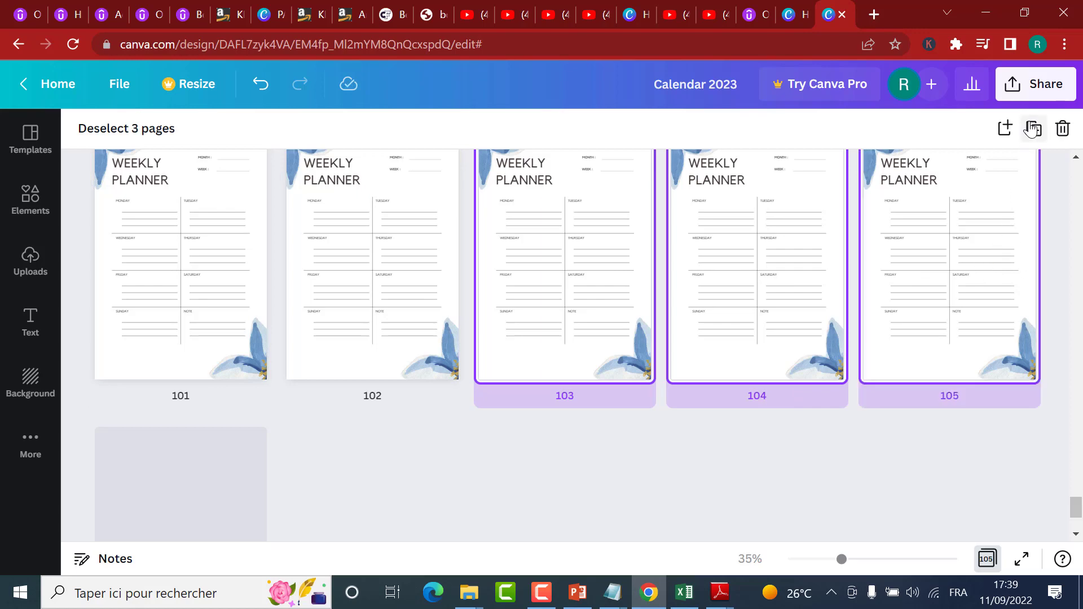
pyautogui.hotkey('ctrl', 'd')
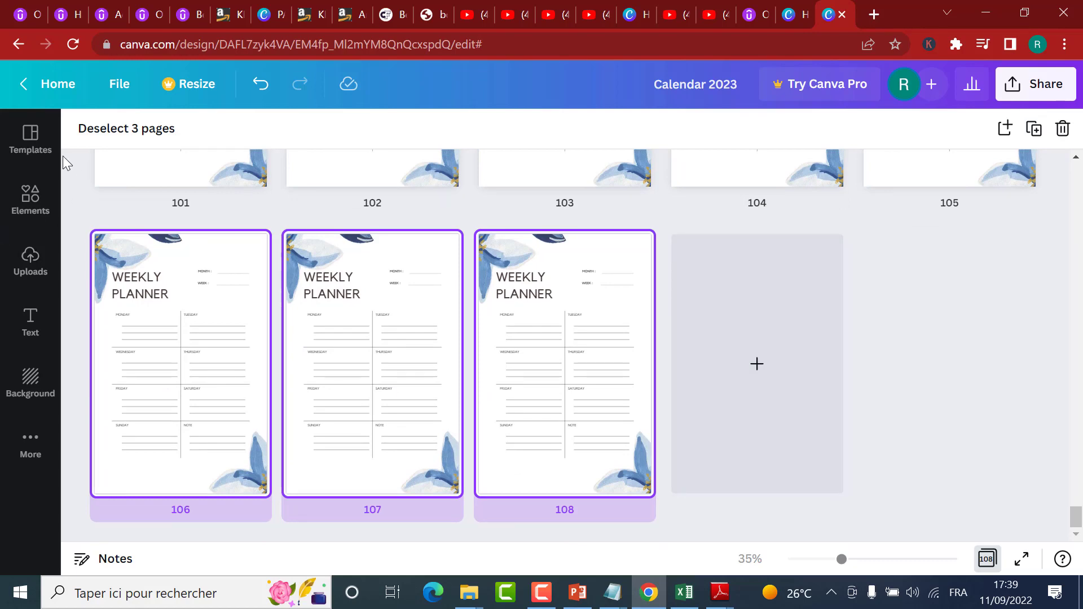
# Step: Search the template library for "thank you calendar"
pyautogui.click(21, 140)
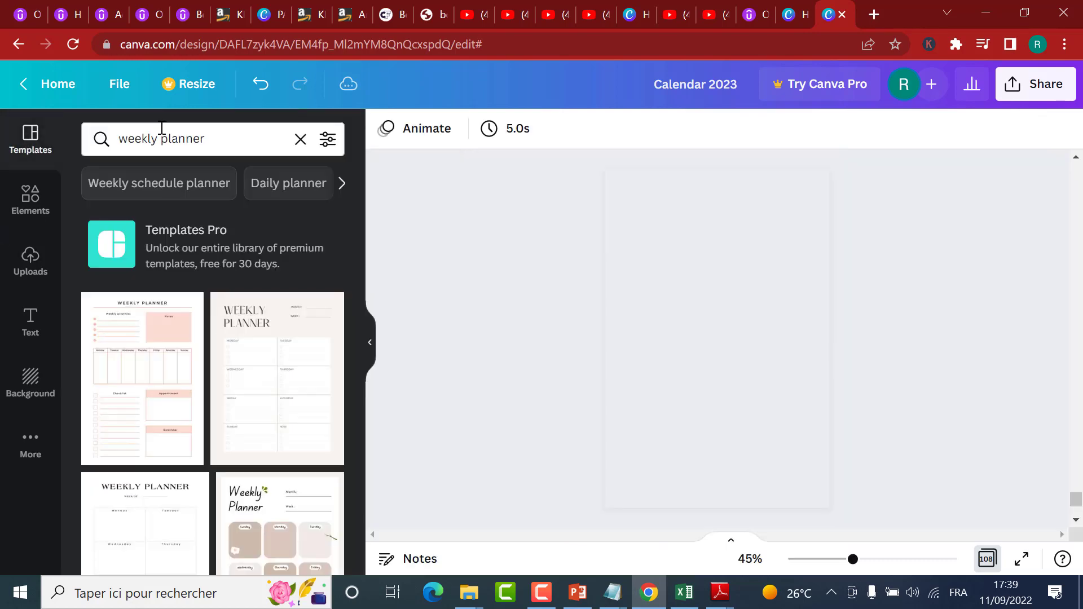
pyautogui.click(162, 128)
pyautogui.write('thank')
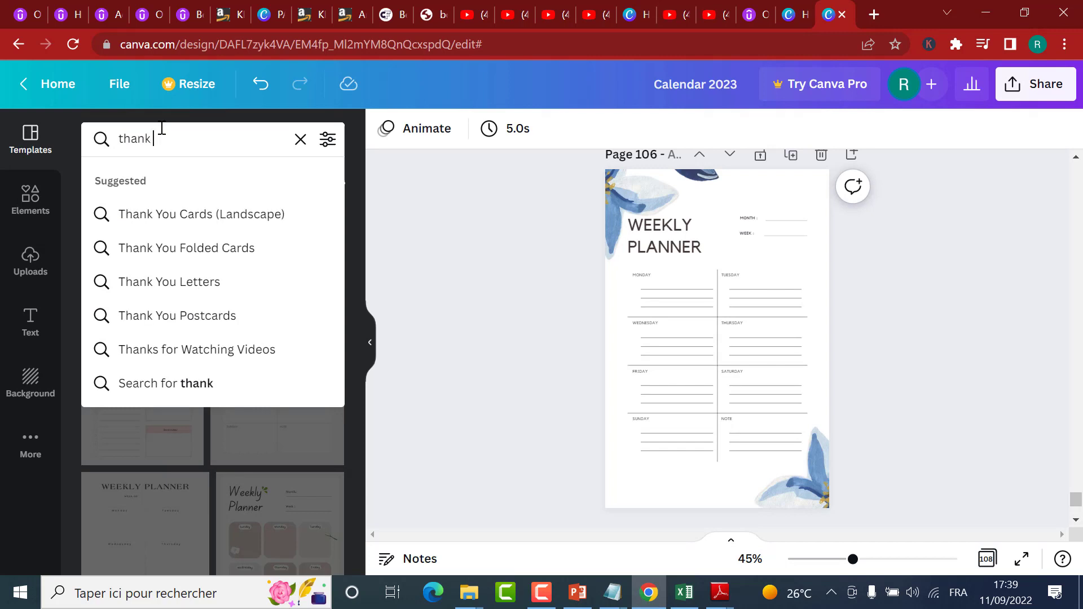
pyautogui.write(' you calm')
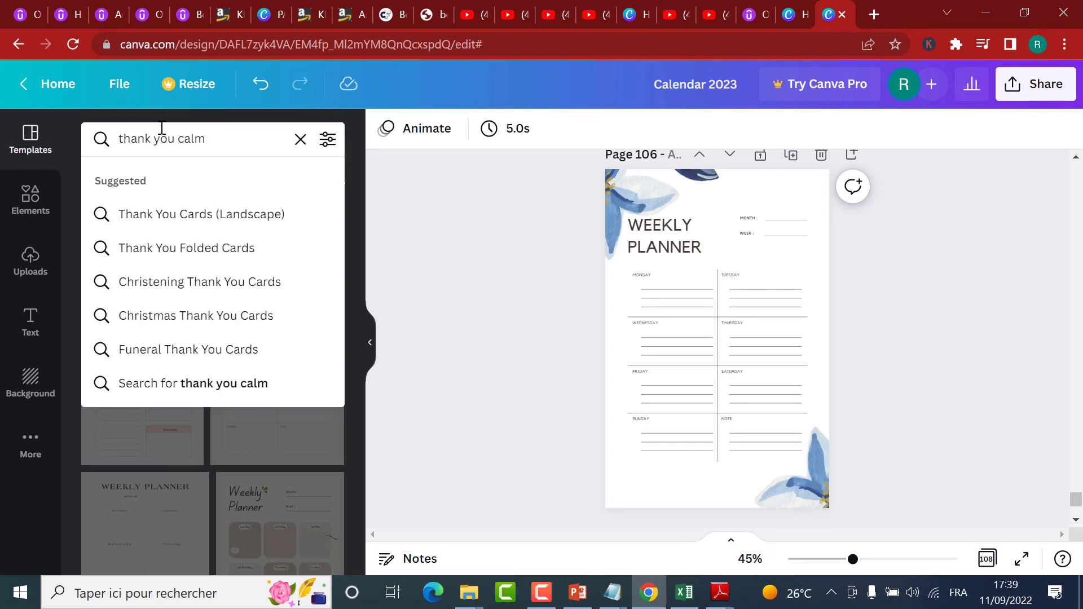
pyautogui.press('BackSpace')
pyautogui.write('enda')
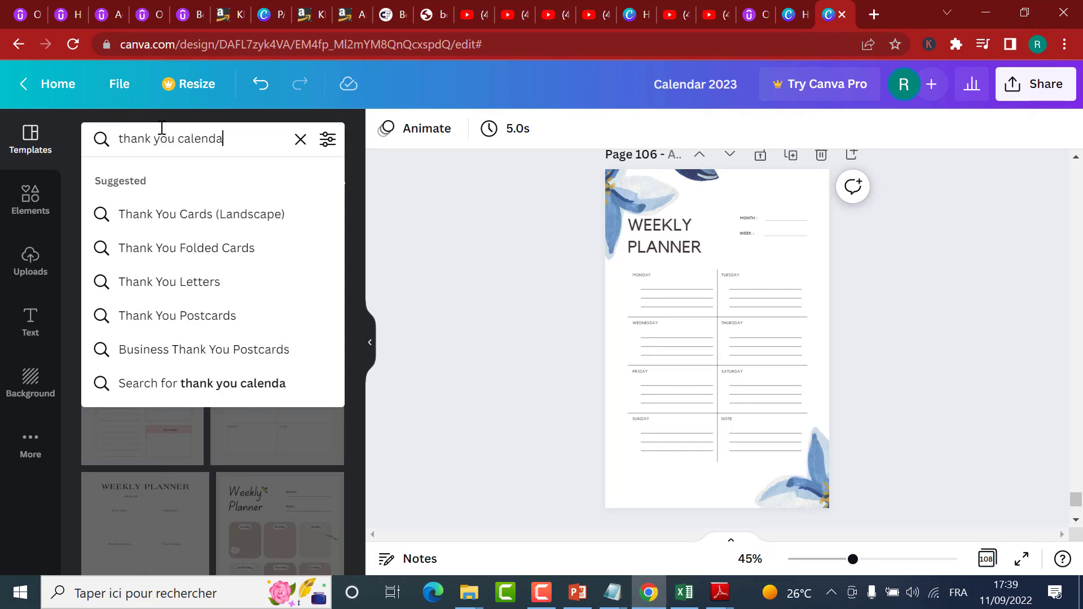
pyautogui.write('r')
pyautogui.press('Return')
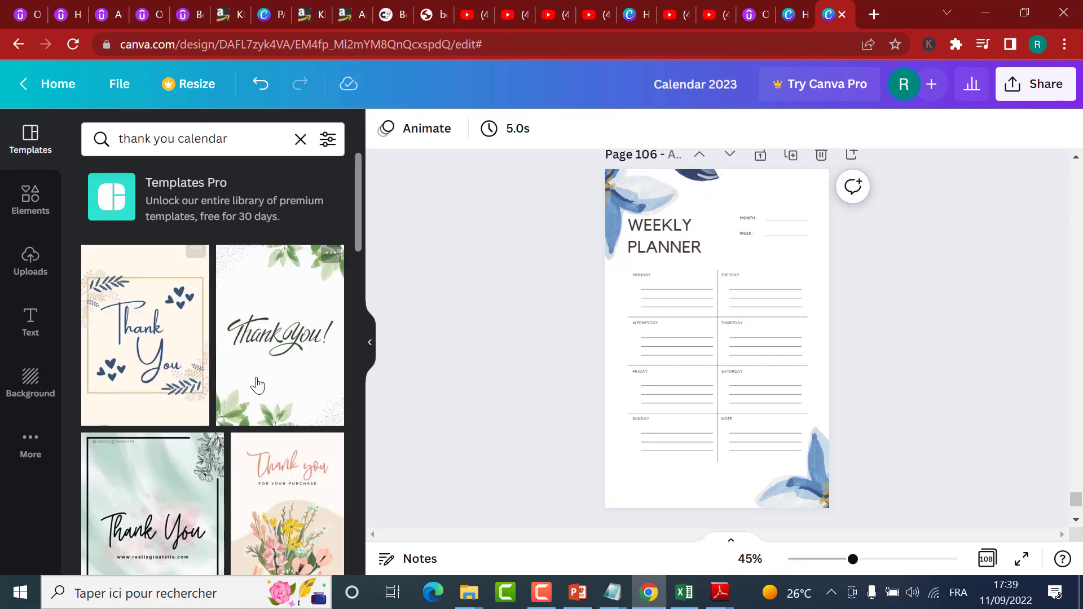
# Step: Add a page after page 108 and apply the green-leaf "Thank You!" template to it
pyautogui.scroll(-10, 607, 421)
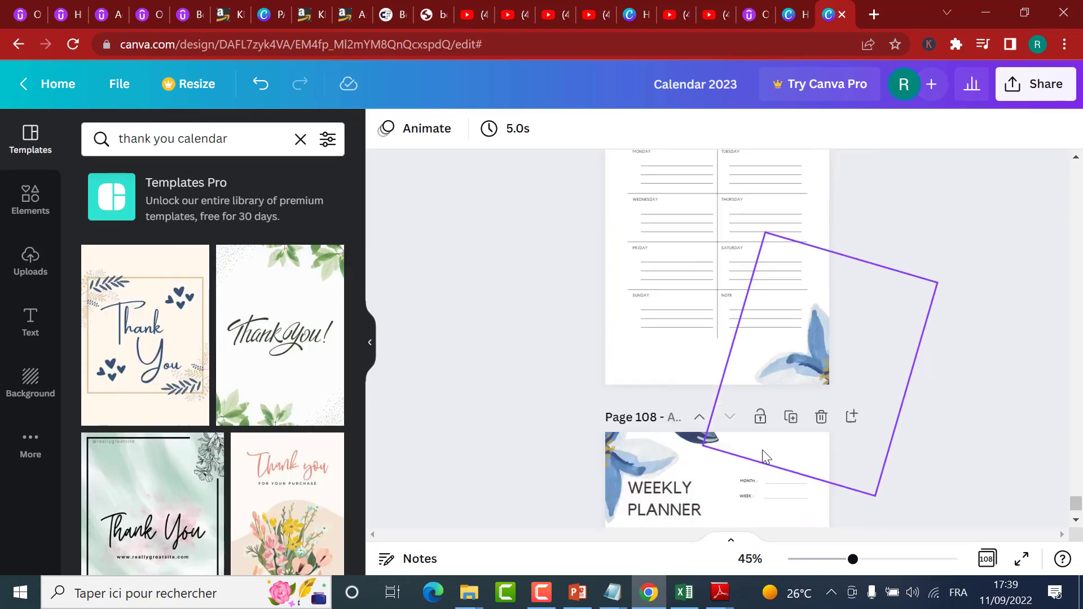
pyautogui.scroll(-2, 1079, 523)
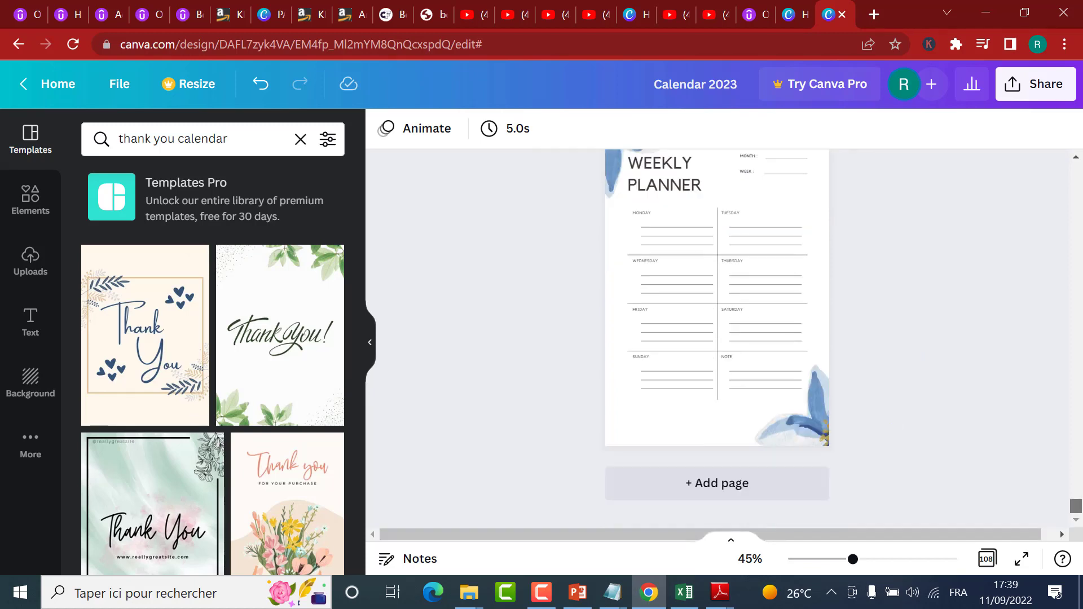
pyautogui.click(740, 486)
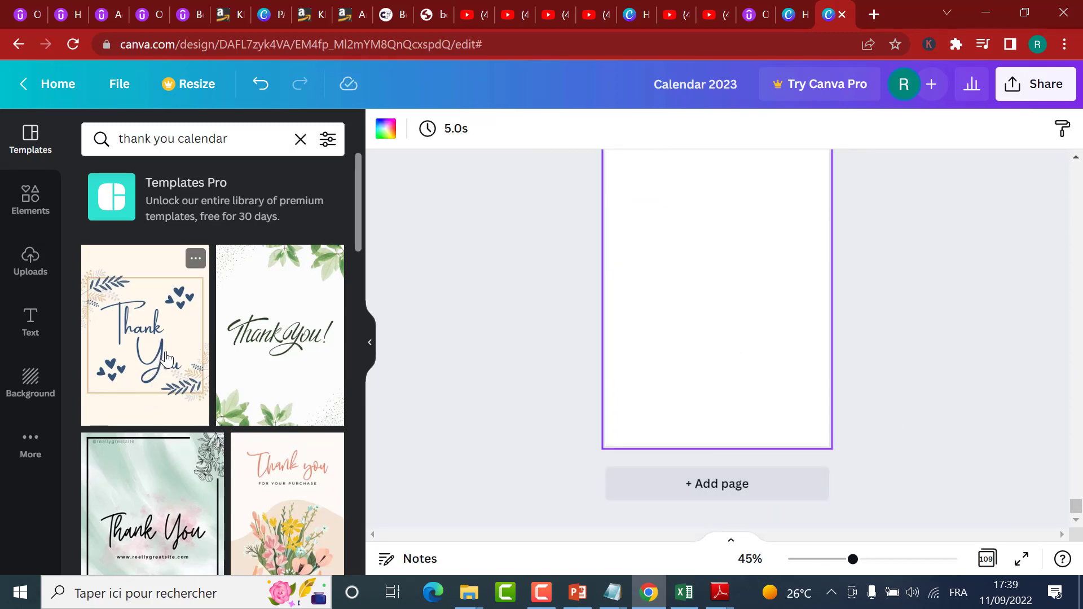
pyautogui.click(275, 347)
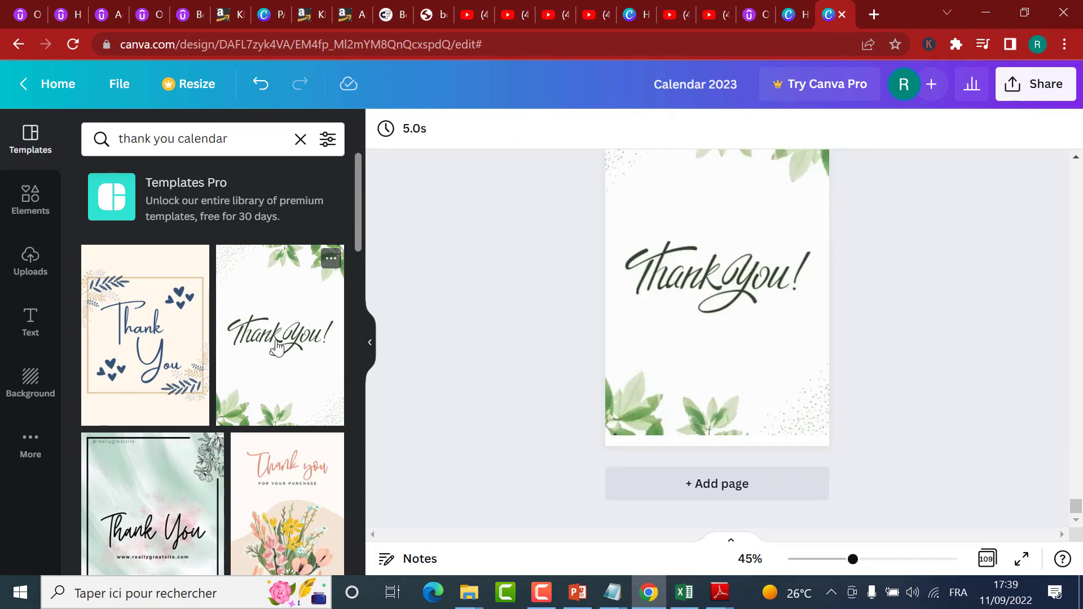
# Step: In the grid view of all pages, insert a blank page between page 54 and the Calendar 2023 page
pyautogui.scroll(2, 1060, 451)
pyautogui.moveTo(1077, 506); pyautogui.dragTo(1079, 158)
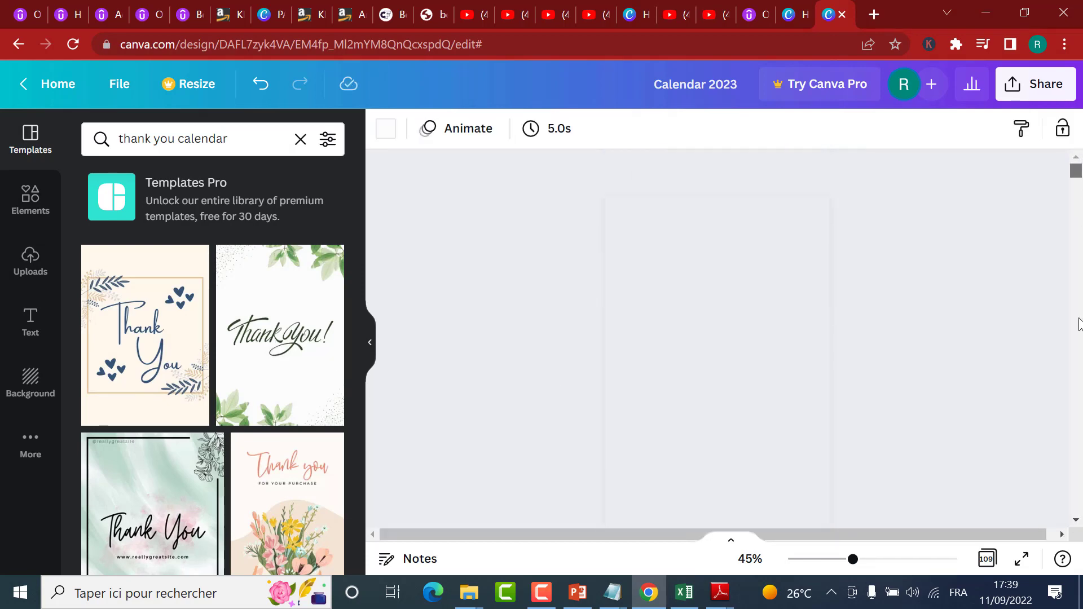
pyautogui.scroll(-5, 1081, 224)
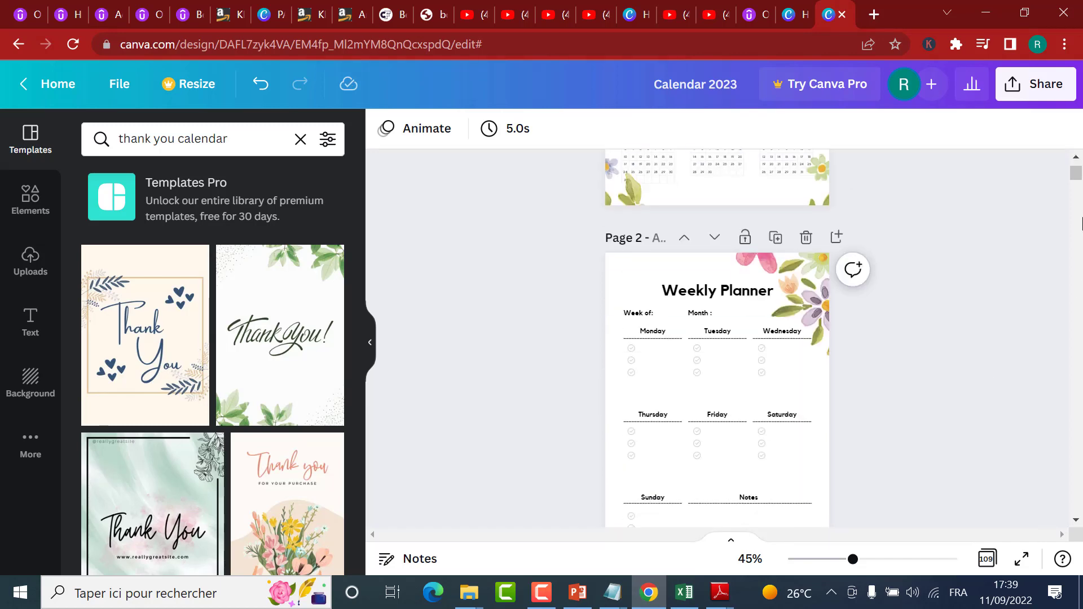
pyautogui.moveTo(1077, 180); pyautogui.dragTo(1076, 213)
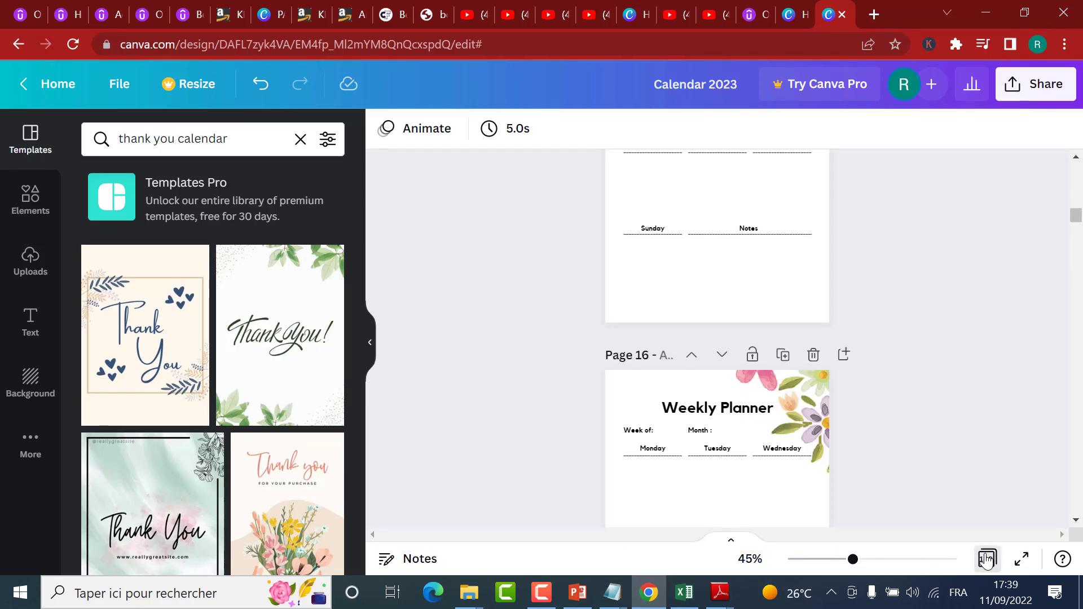
pyautogui.click(986, 558)
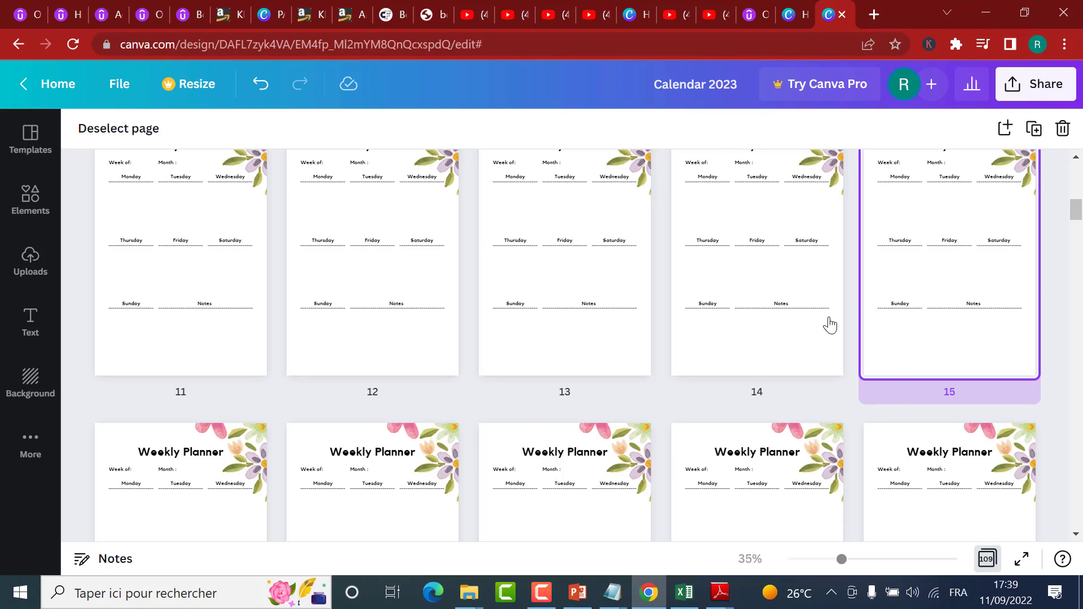
pyautogui.scroll(-10, 790, 339)
pyautogui.scroll(-2, 735, 347)
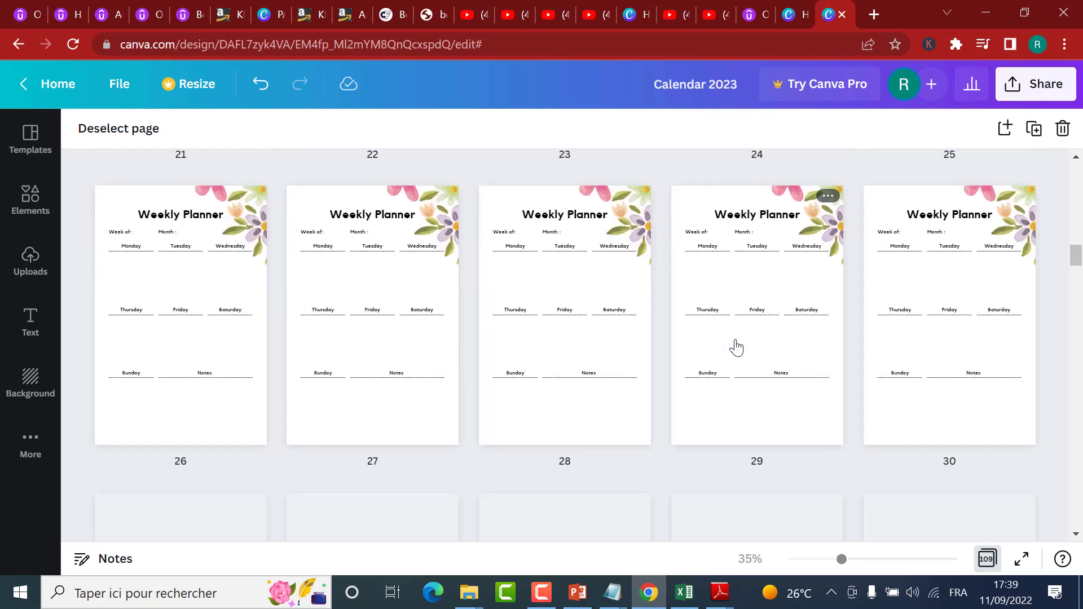
pyautogui.scroll(-12, 735, 346)
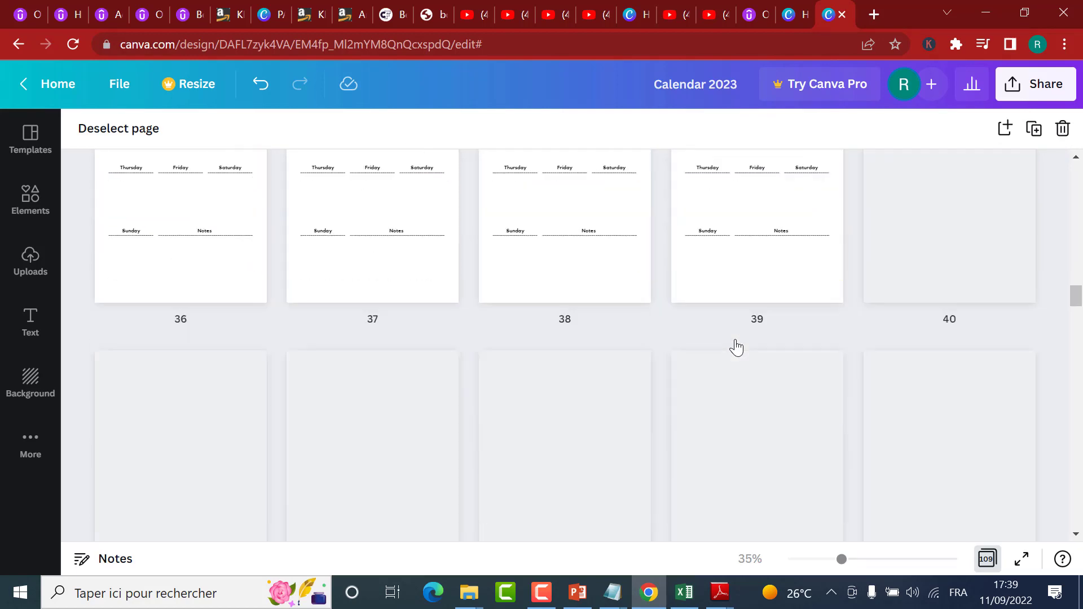
pyautogui.scroll(-8, 736, 346)
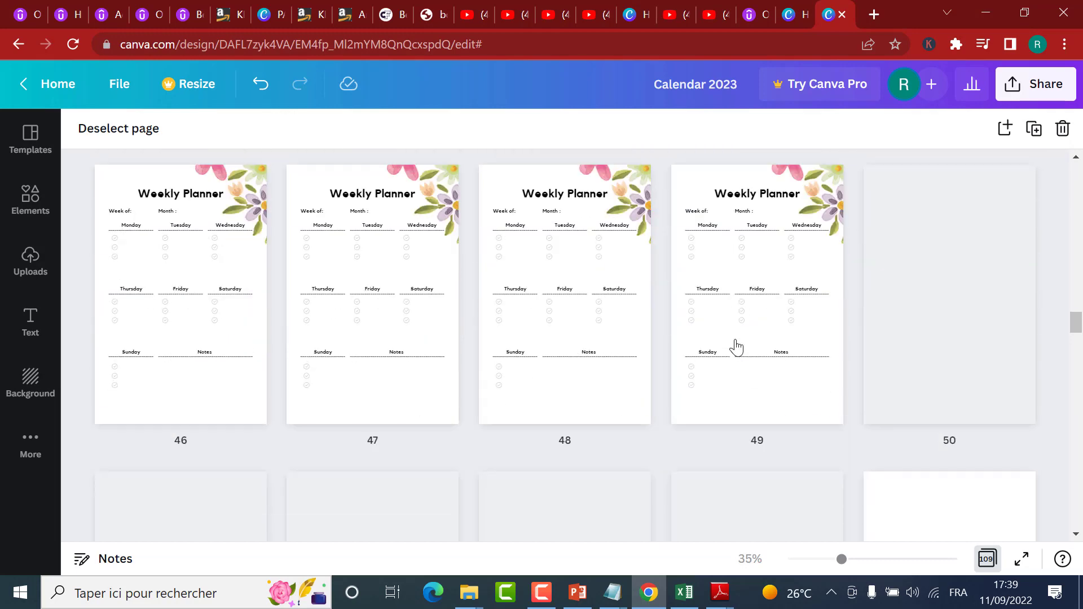
pyautogui.scroll(-2, 736, 346)
pyautogui.scroll(-10, 655, 411)
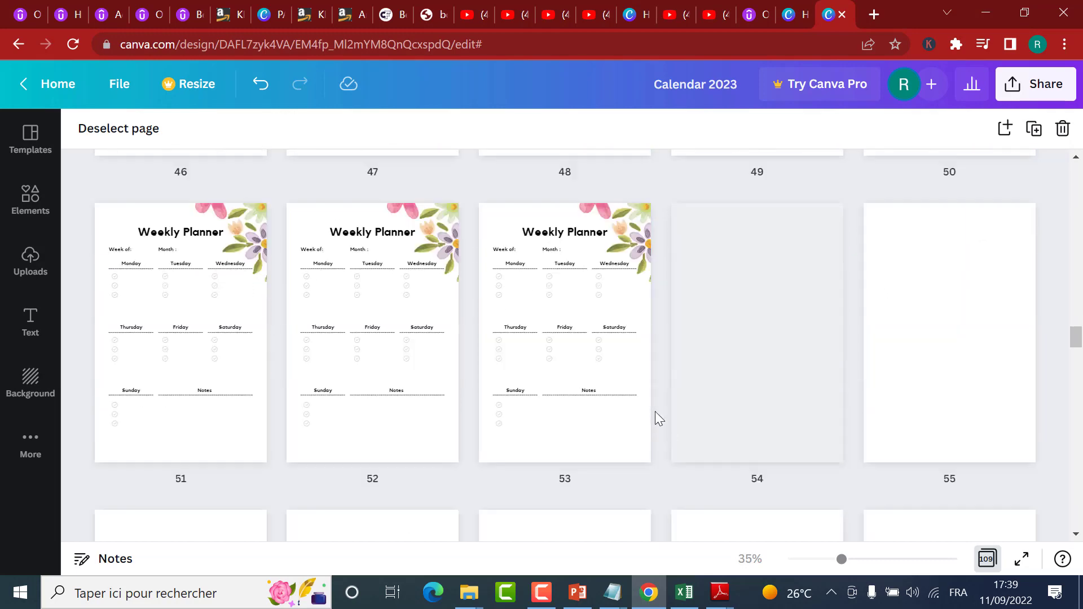
pyautogui.scroll(3, 684, 418)
pyautogui.scroll(2, 685, 417)
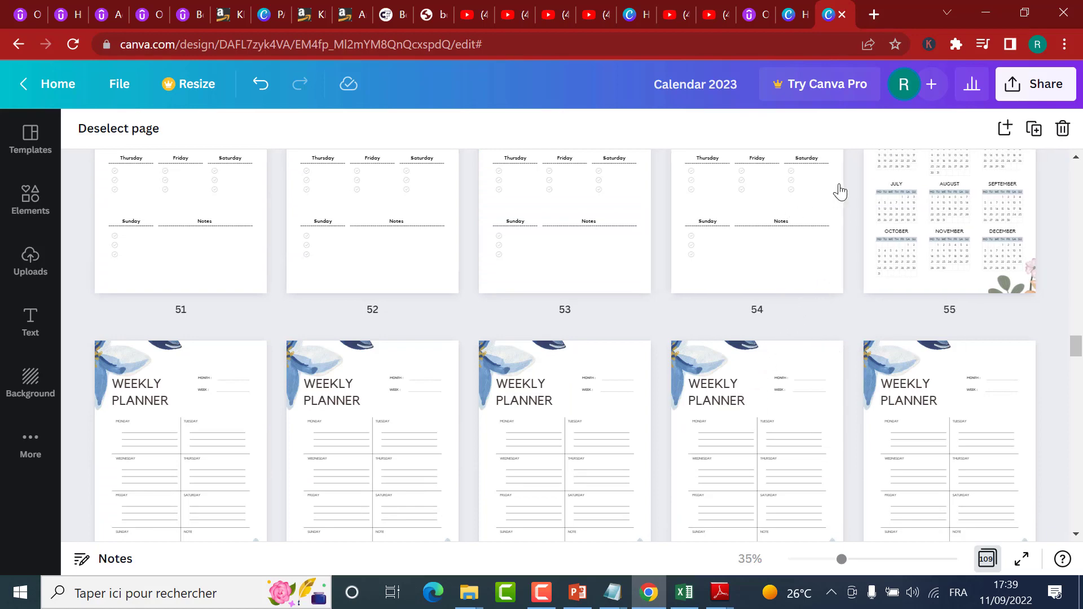
pyautogui.click(855, 167)
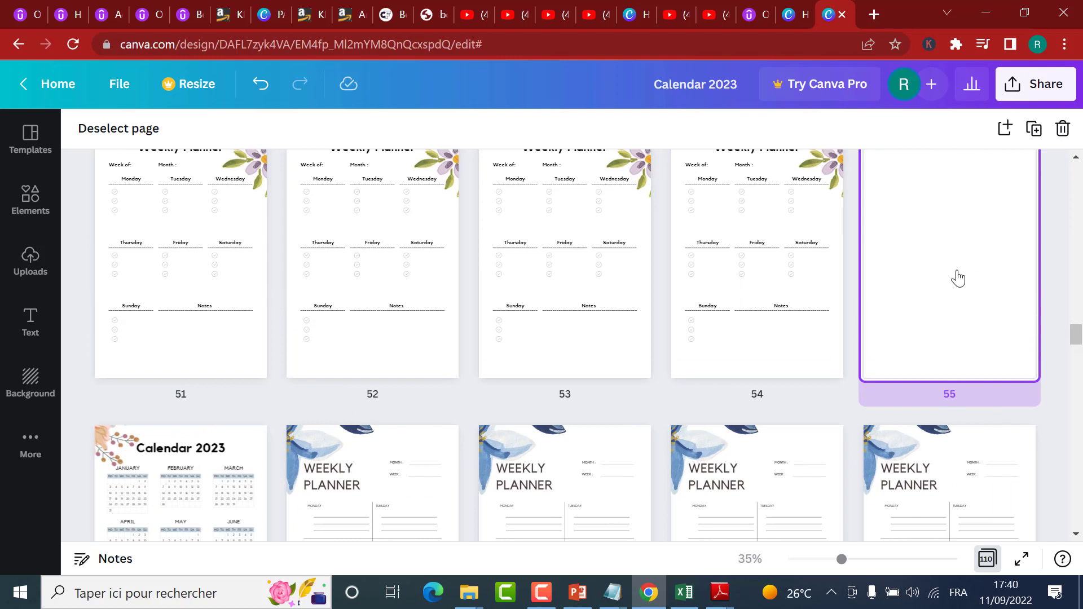
# Step: Apply the cream "Thank You" template with blue leaves and hearts to blank page 55, instead of the green-leaf design
pyautogui.click(39, 143)
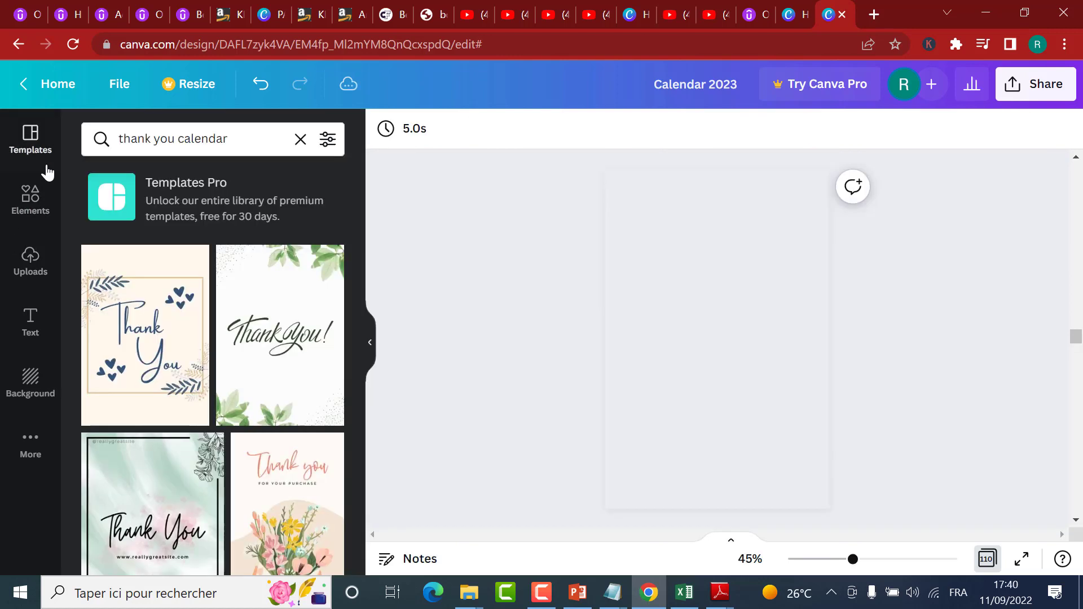
pyautogui.click(288, 337)
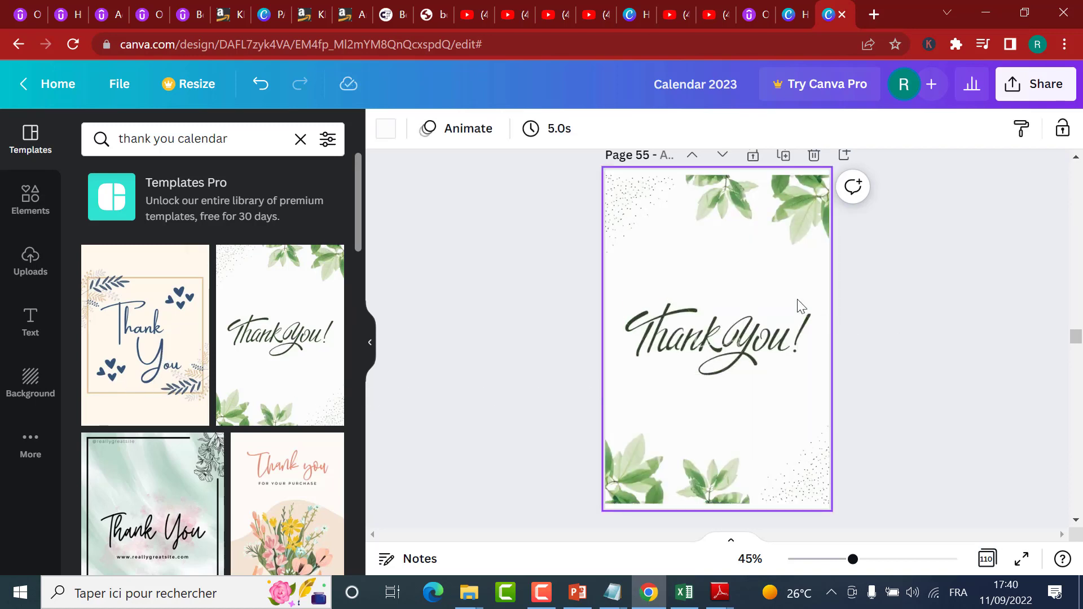
pyautogui.click(253, 86)
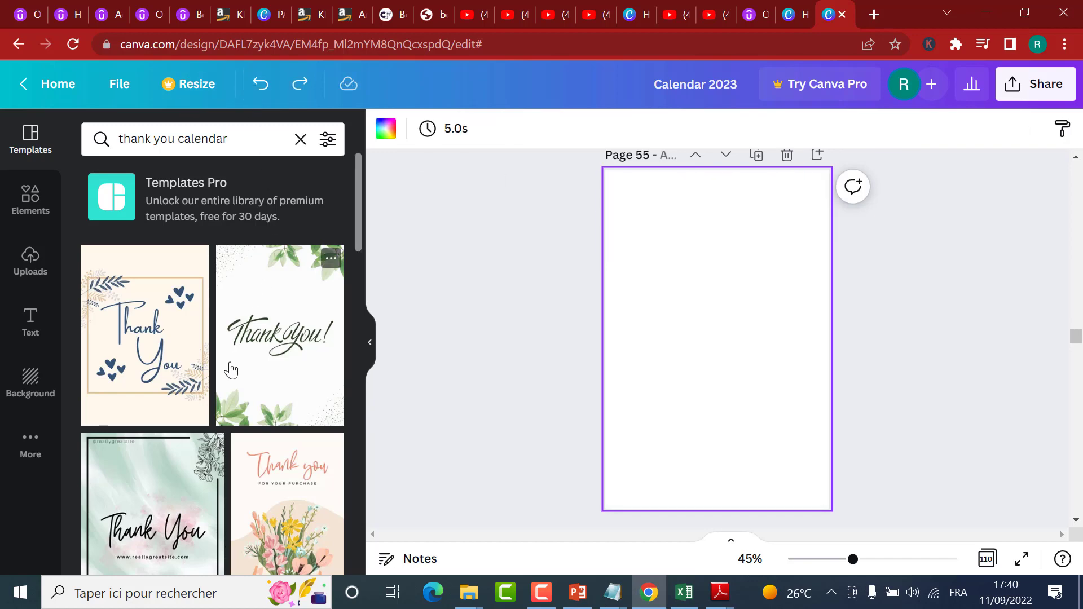
pyautogui.scroll(-6, 255, 467)
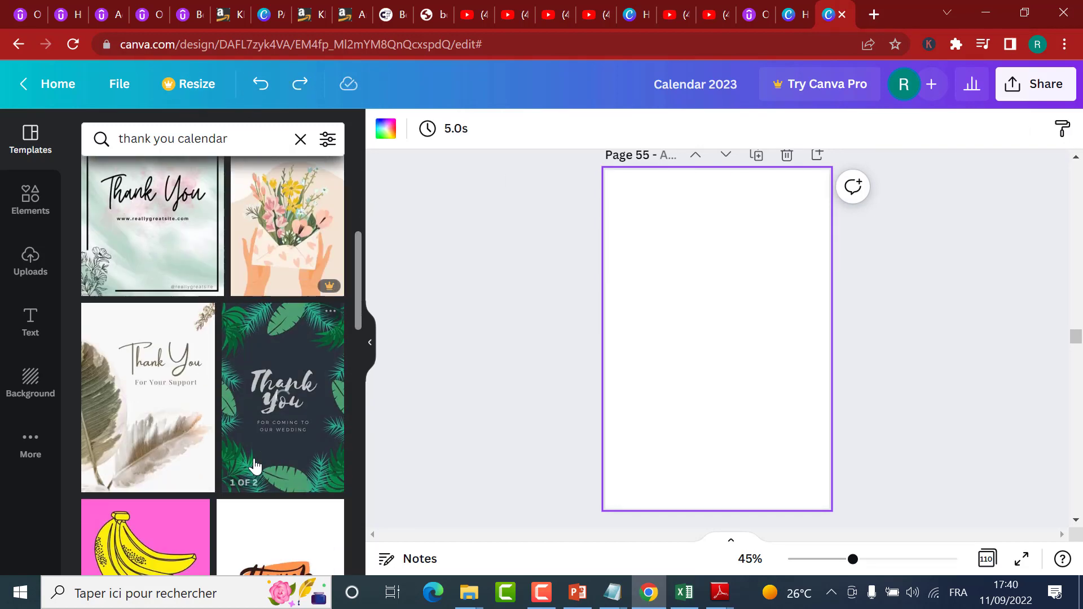
pyautogui.scroll(6, 255, 466)
pyautogui.click(174, 403)
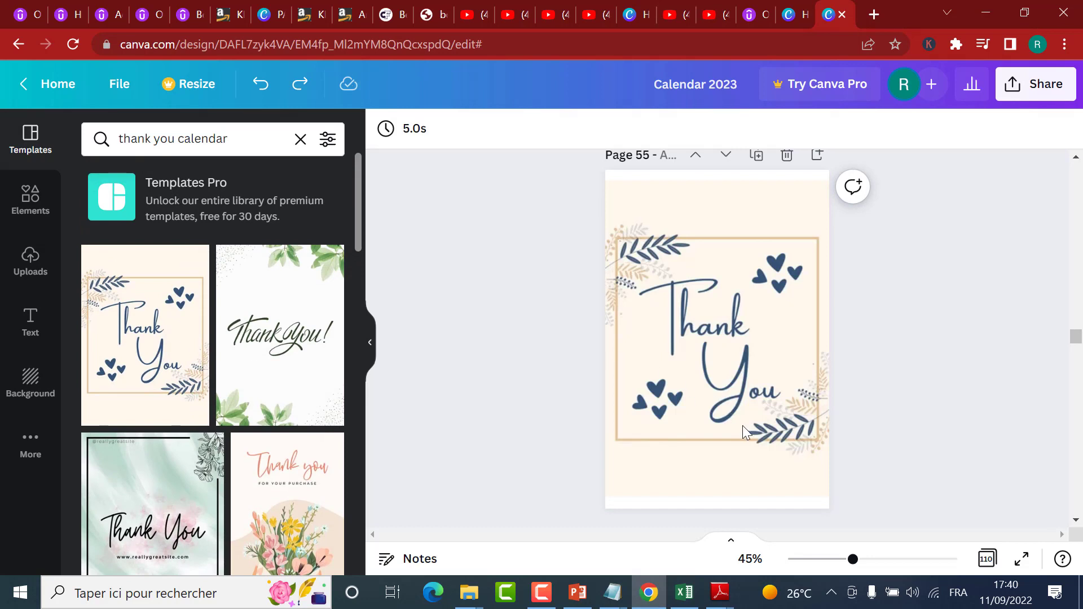
# Step: Delete the cream background, the cream square and the tan square behind the "Thank You" text on page 55
pyautogui.click(738, 219)
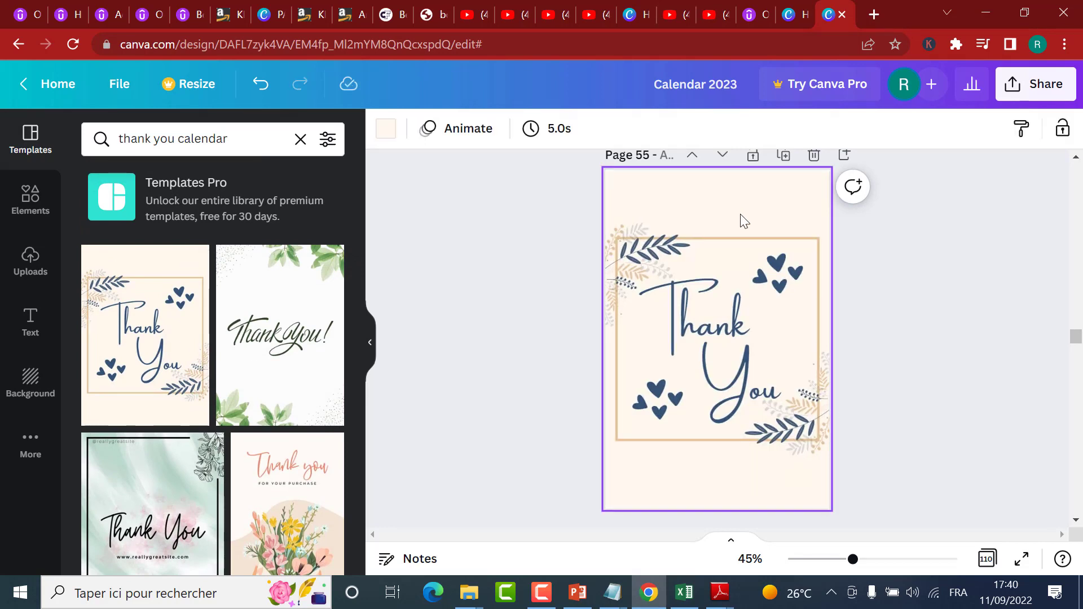
pyautogui.click(797, 334)
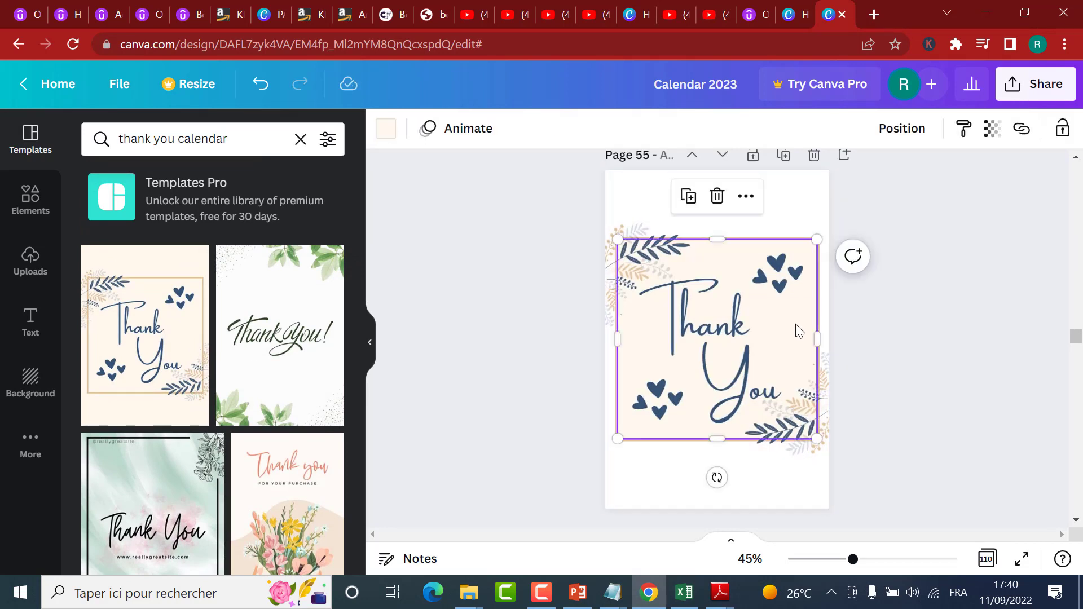
pyautogui.press('Delete')
pyautogui.click(792, 353)
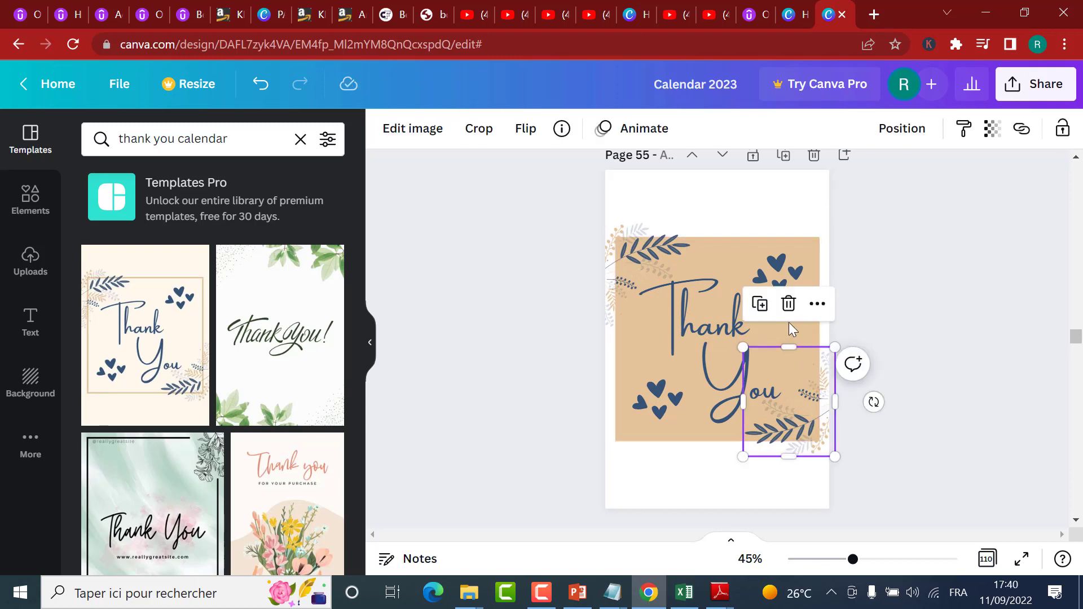
pyautogui.click(789, 325)
pyautogui.press('Delete')
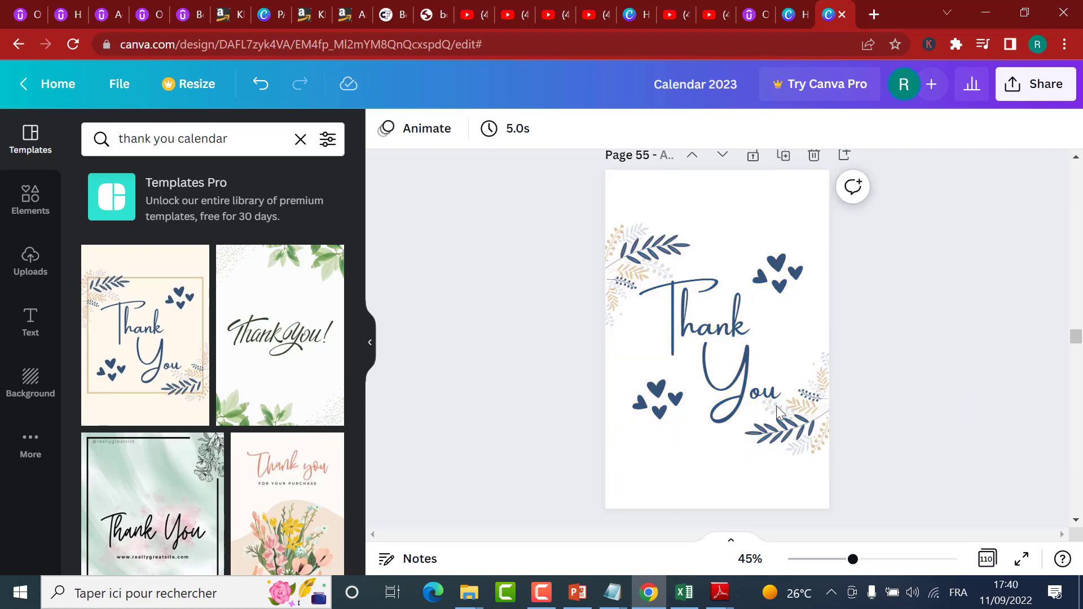
# Step: Move the upper leaf image on page 110 into the top right corner and enlarge it slightly
pyautogui.moveTo(1076, 339); pyautogui.dragTo(1082, 515)
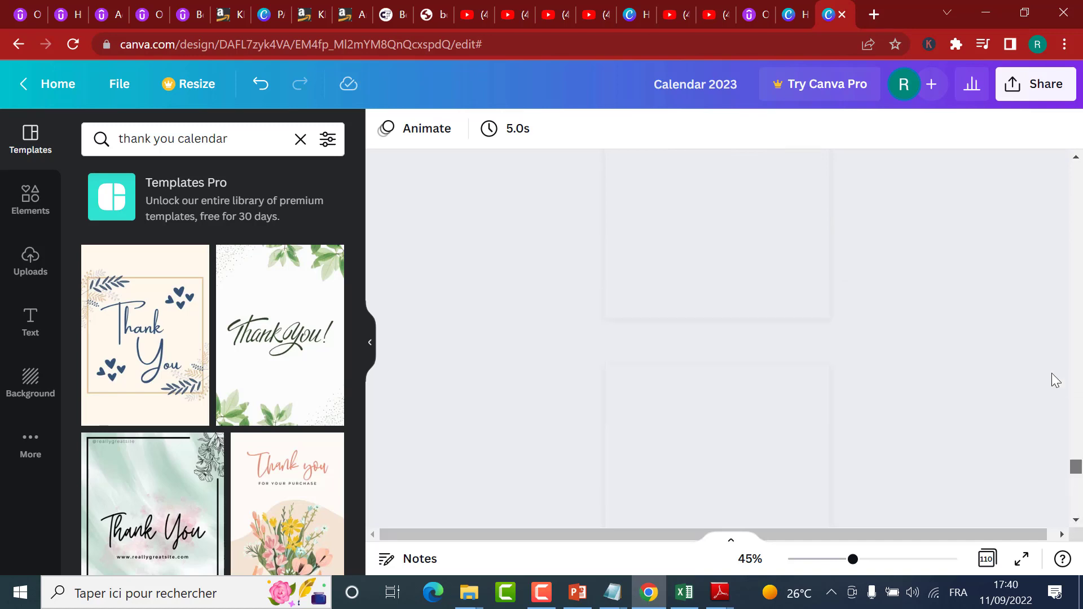
pyautogui.scroll(-3, 1035, 367)
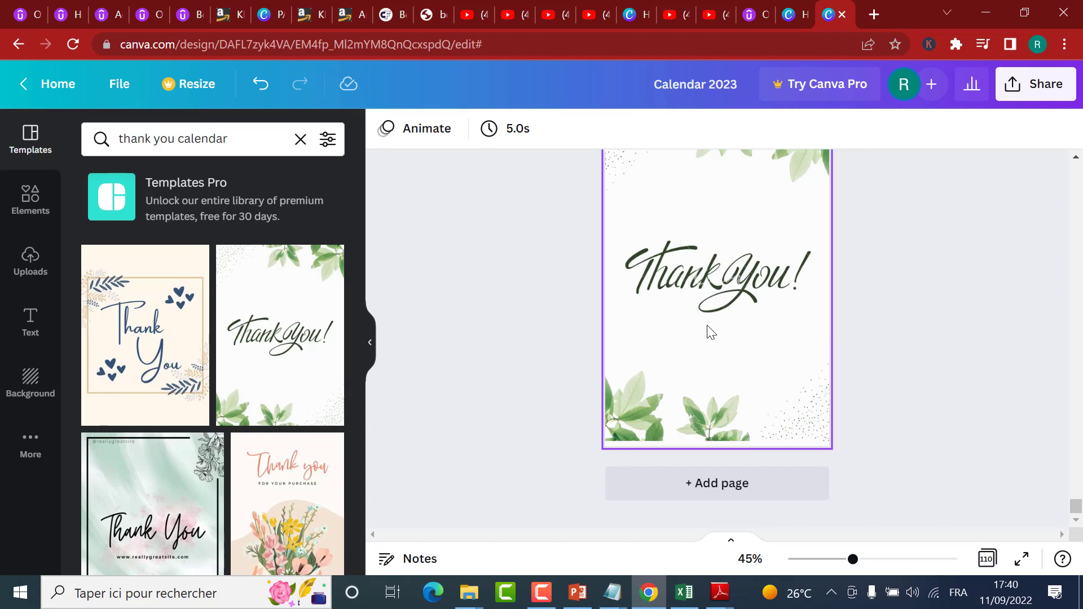
pyautogui.click(702, 338)
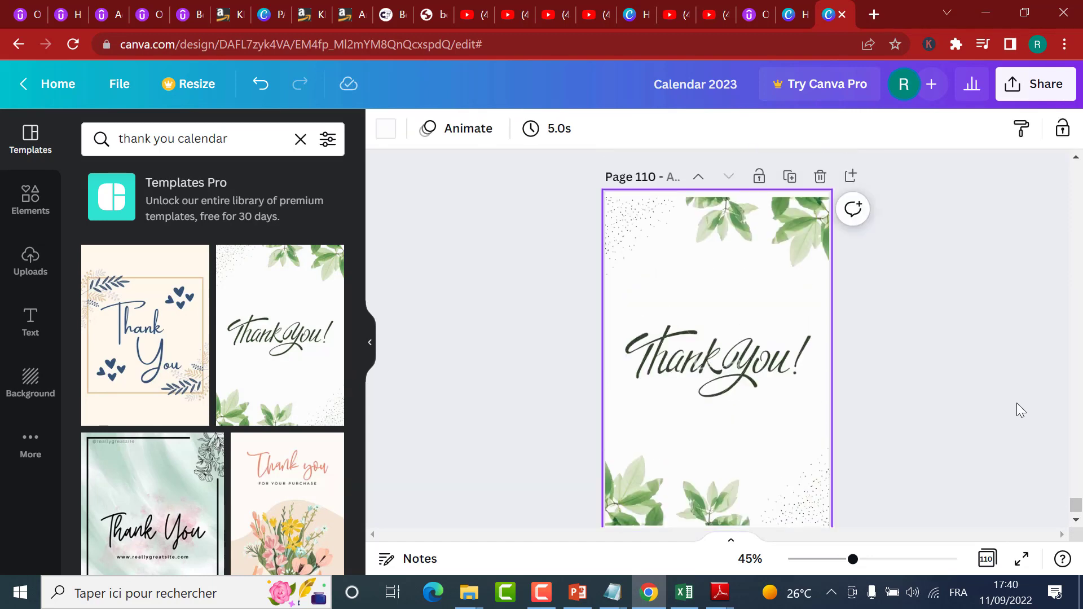
pyautogui.click(770, 208)
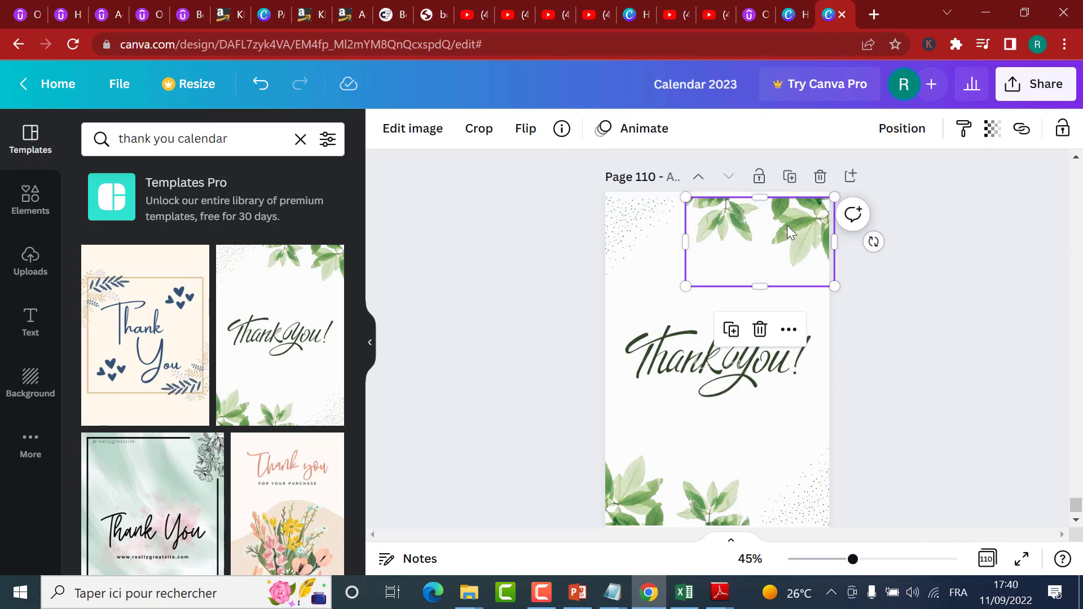
pyautogui.moveTo(794, 230); pyautogui.dragTo(800, 214)
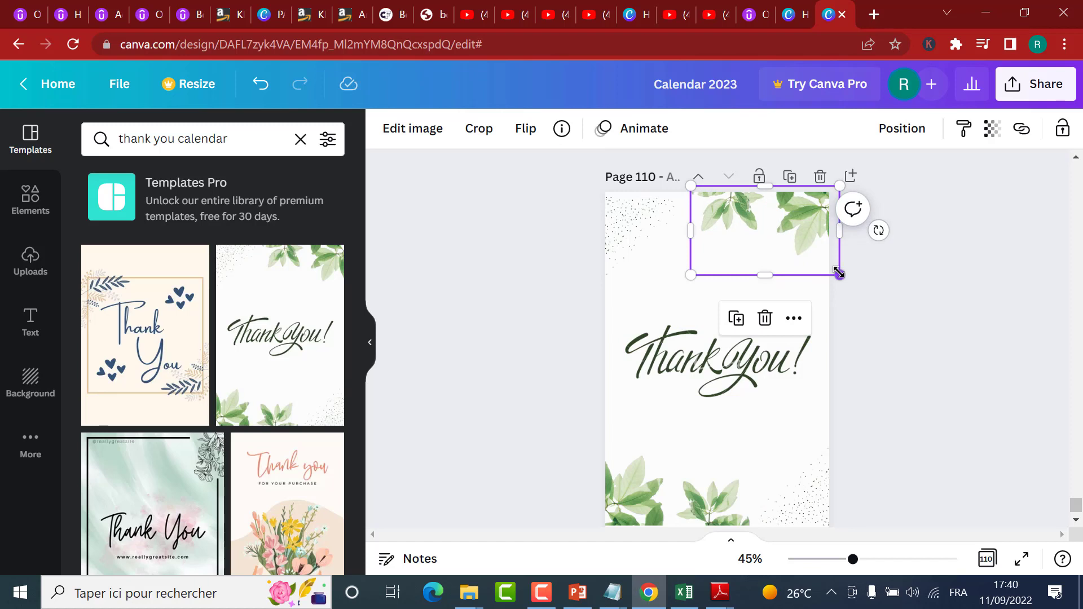
pyautogui.moveTo(685, 275); pyautogui.dragTo(666, 286)
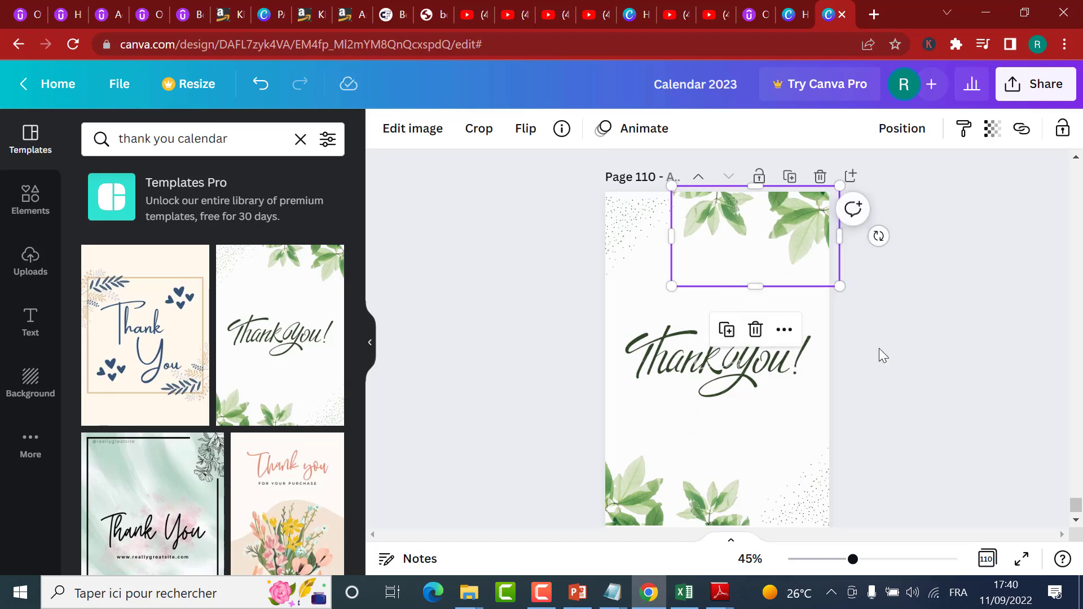
# Step: Move the lower leaf image on page 110 down to the page's bottom edge and enlarge it
pyautogui.scroll(-1, 879, 350)
pyautogui.click(642, 427)
pyautogui.moveTo(641, 431); pyautogui.dragTo(641, 442)
pyautogui.moveTo(751, 356); pyautogui.dragTo(783, 343)
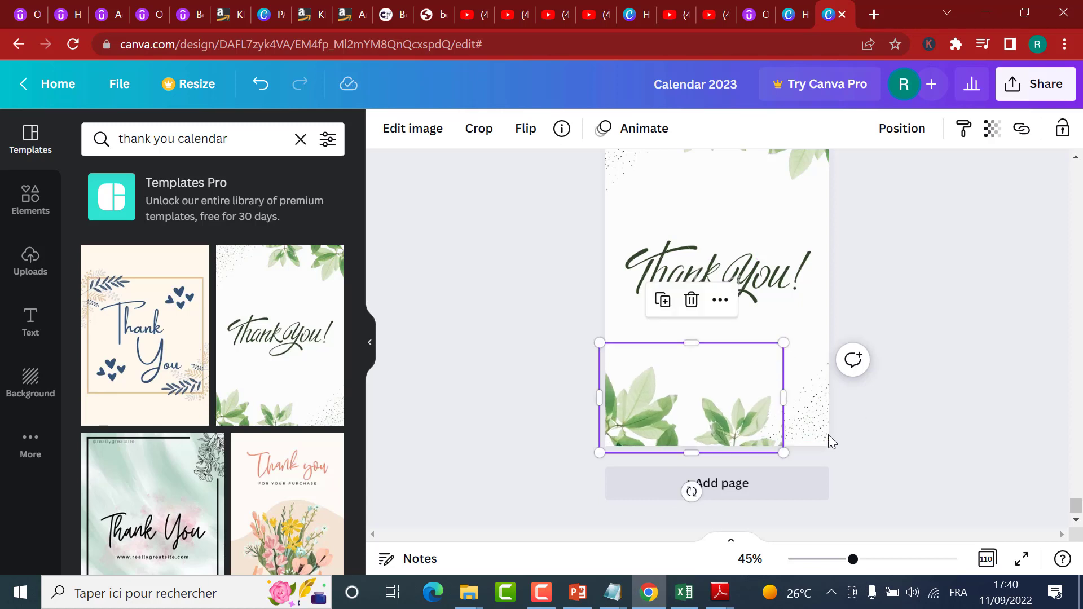
# Step: Delete the dotted decorations in the lower right and upper left corners of page 110
pyautogui.click(815, 415)
pyautogui.press('Delete')
pyautogui.scroll(2, 823, 419)
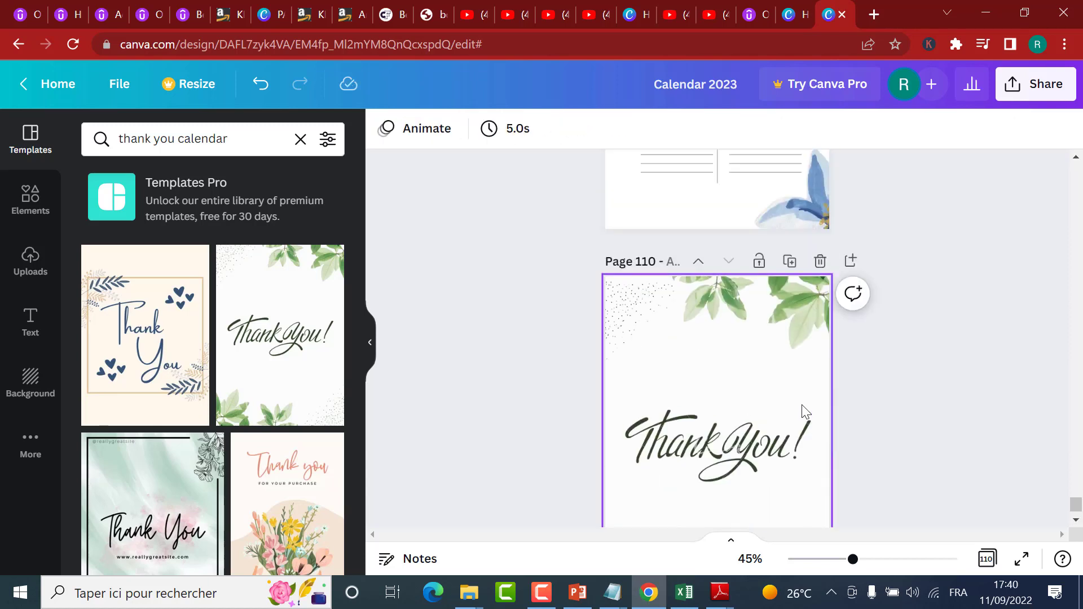
pyautogui.click(624, 299)
pyautogui.press('Delete')
# Step: Change the color of the "Thank You!" lettering on page 110 to black
pyautogui.click(681, 421)
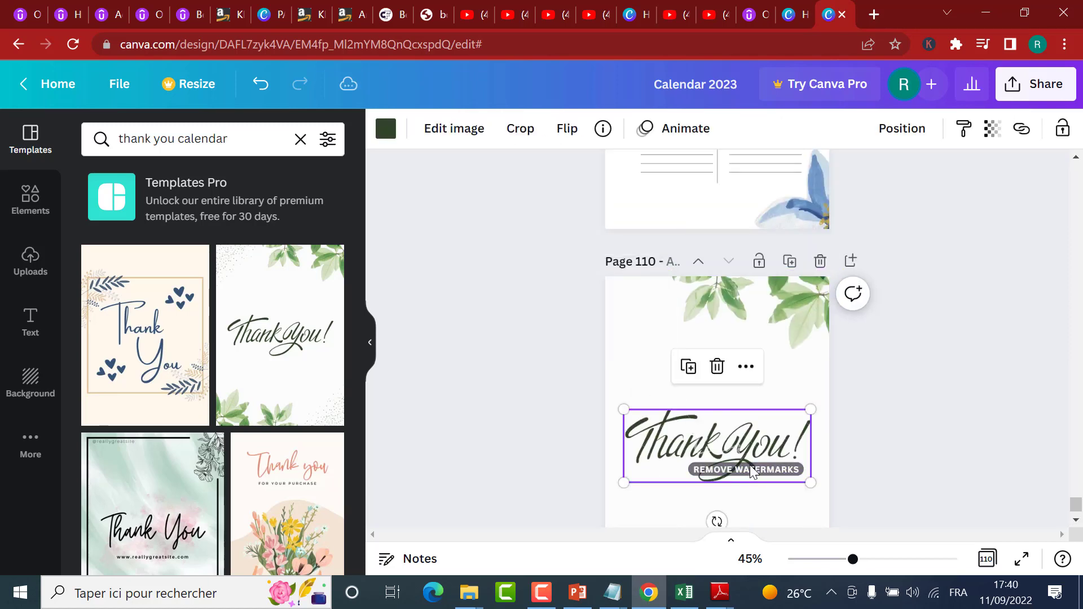
pyautogui.click(386, 129)
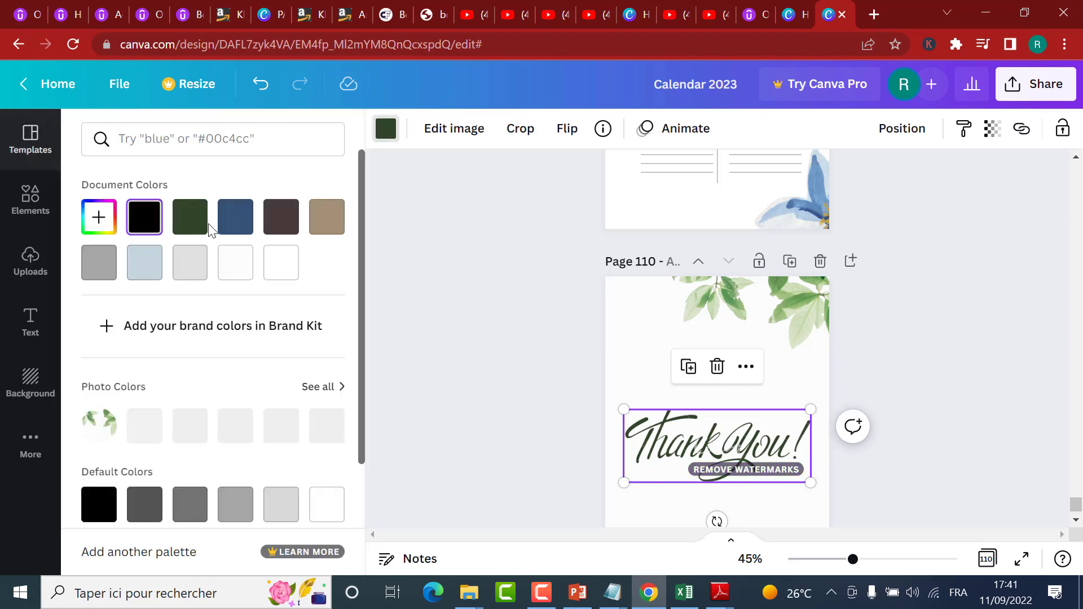
pyautogui.click(98, 224)
pyautogui.moveTo(190, 325); pyautogui.dragTo(44, 379)
pyautogui.click(70, 343)
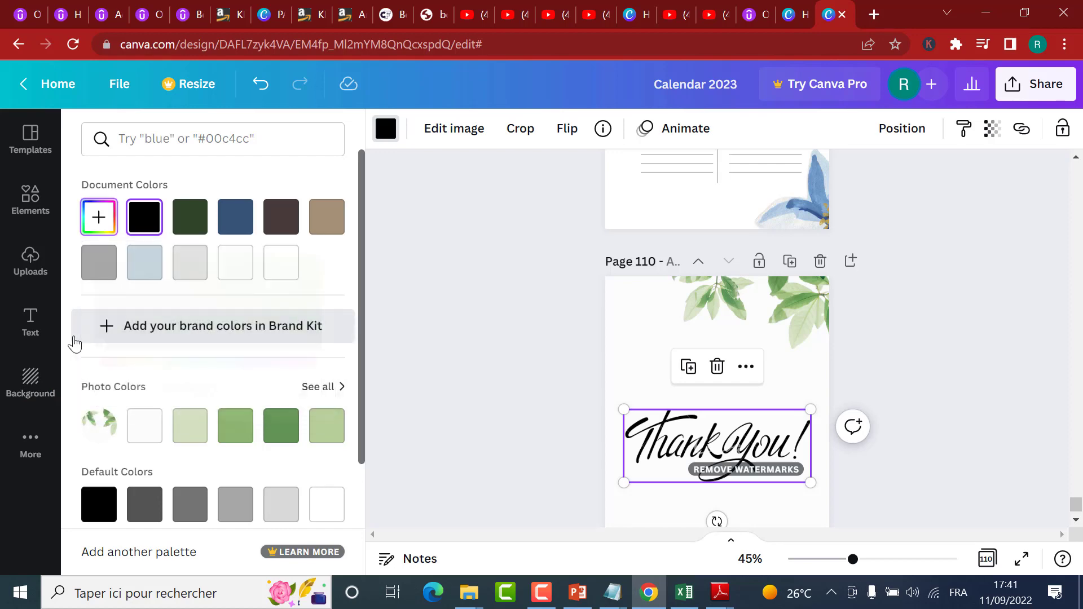
pyautogui.click(107, 330)
pyautogui.click(919, 88)
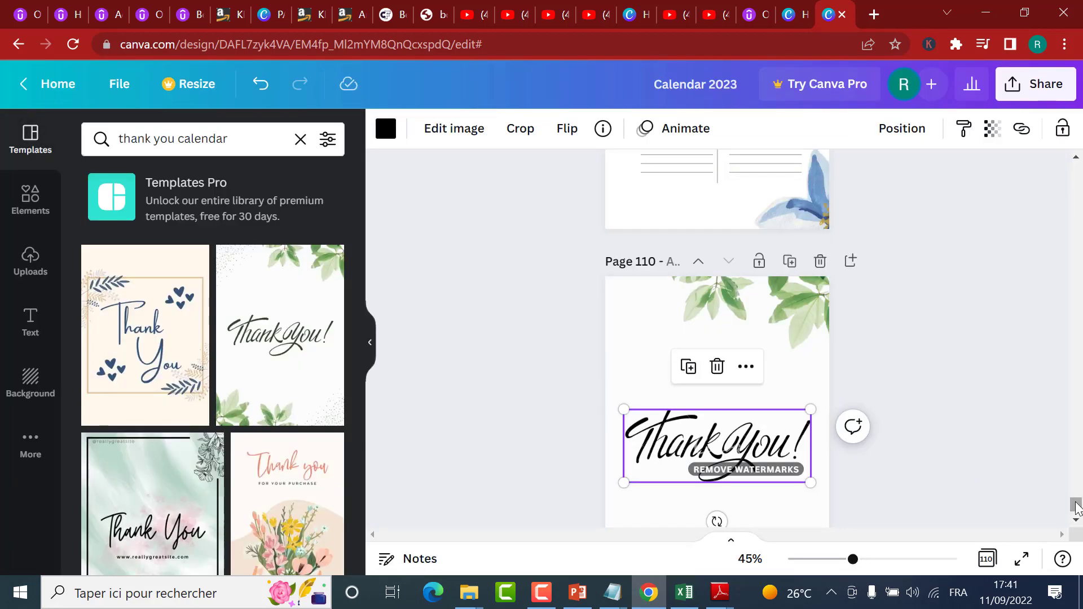
pyautogui.moveTo(1076, 502); pyautogui.dragTo(1076, 474)
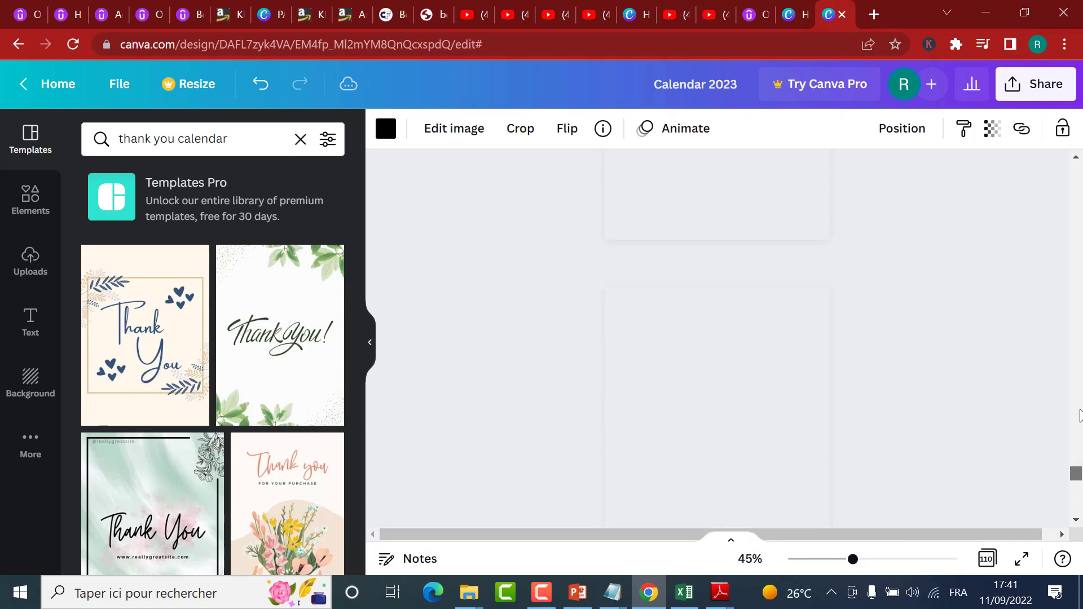
pyautogui.moveTo(1068, 396); pyautogui.dragTo(1063, 385)
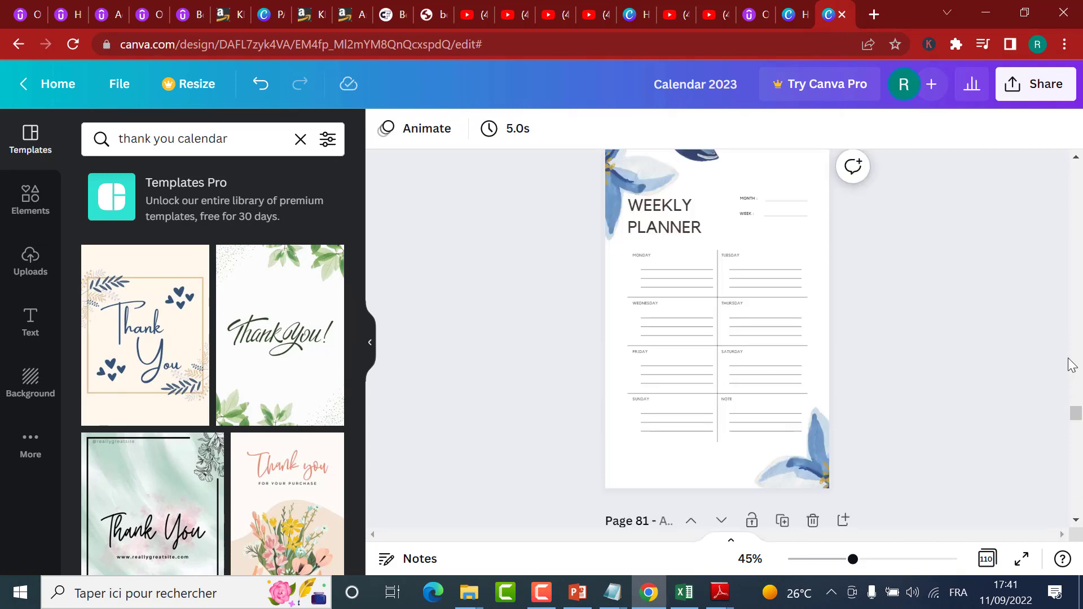
pyautogui.click(1036, 84)
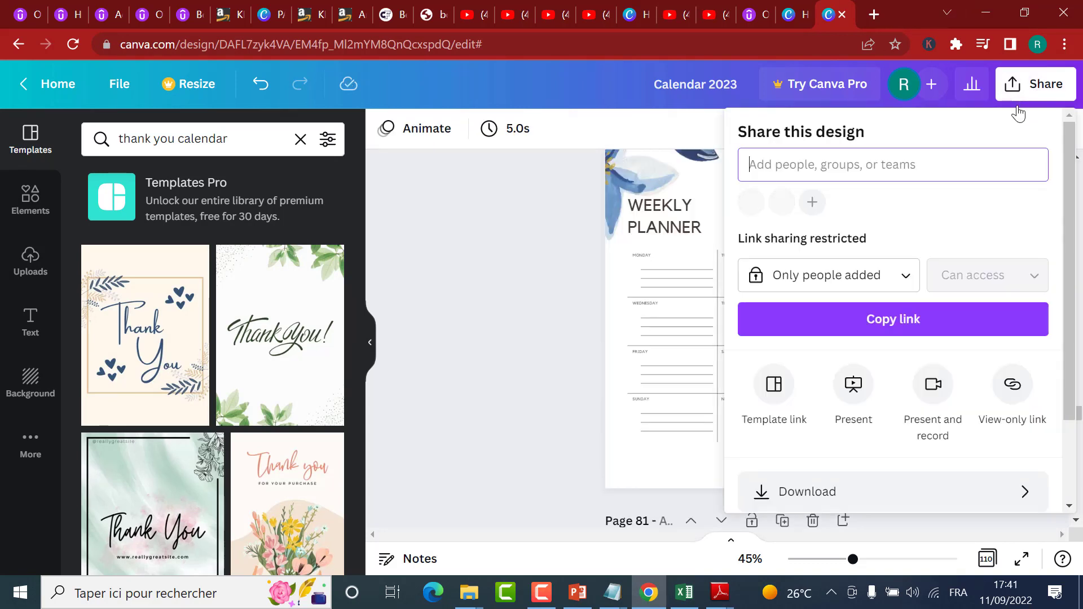
pyautogui.click(556, 273)
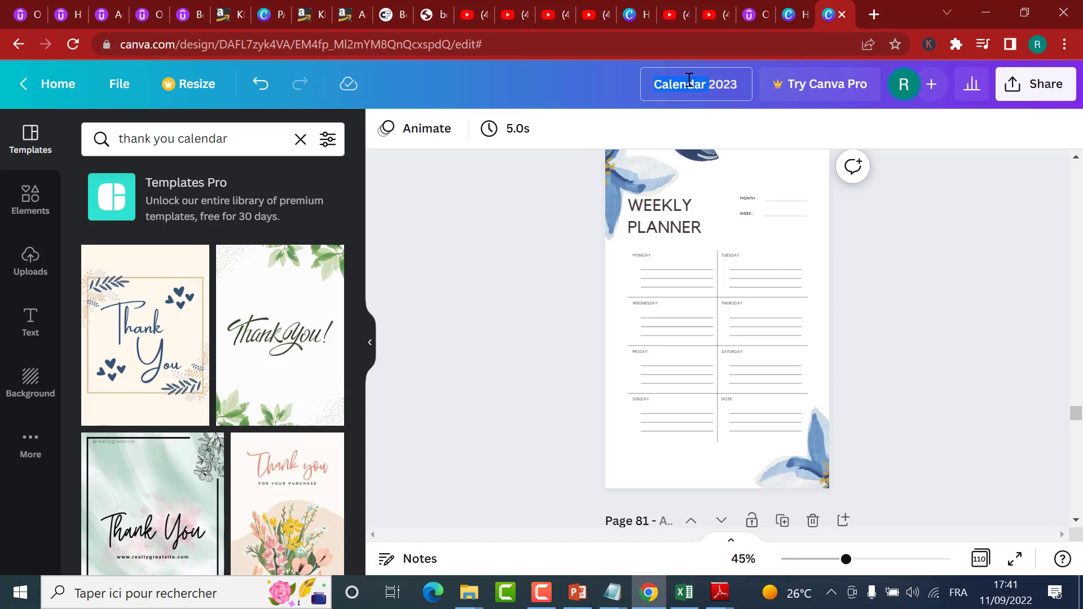
# Step: Rename the design as "2022-2023 Happy year calendar - 6.125 X 9.25 Inches"
pyautogui.write('2022-2023')
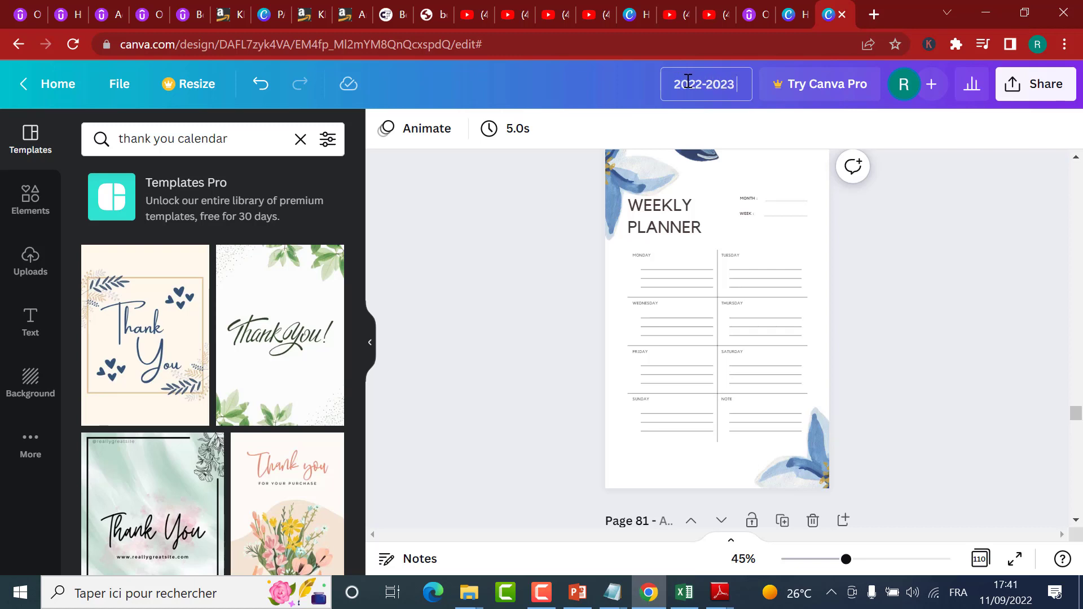
pyautogui.write(' hAPP')
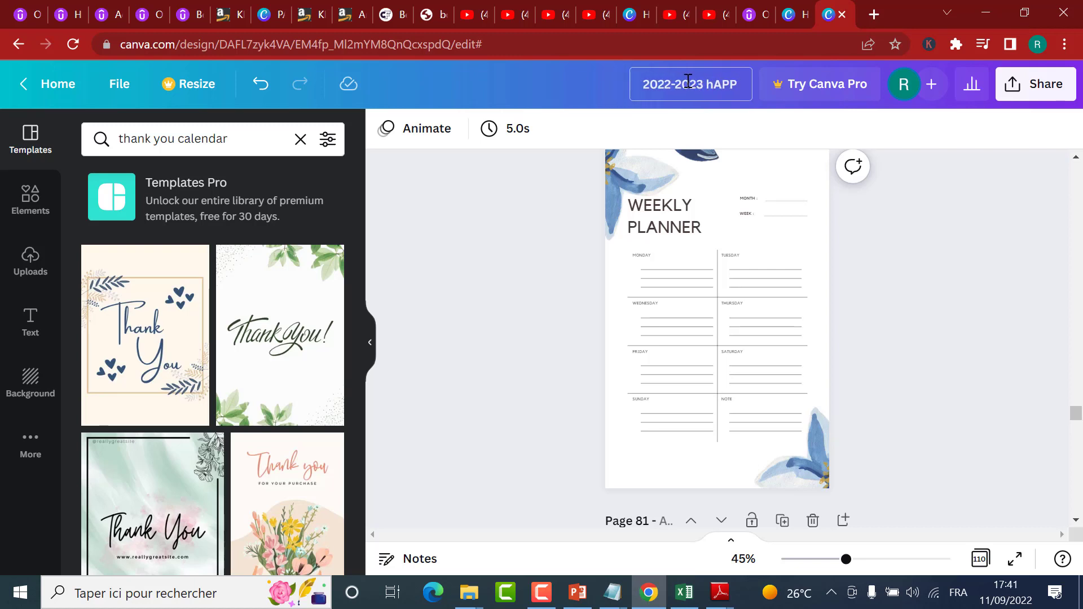
pyautogui.press('BackSpace')
pyautogui.press('BackSpace')
pyautogui.press('BackSpace')
pyautogui.press('BackSpace')
pyautogui.write('Ha')
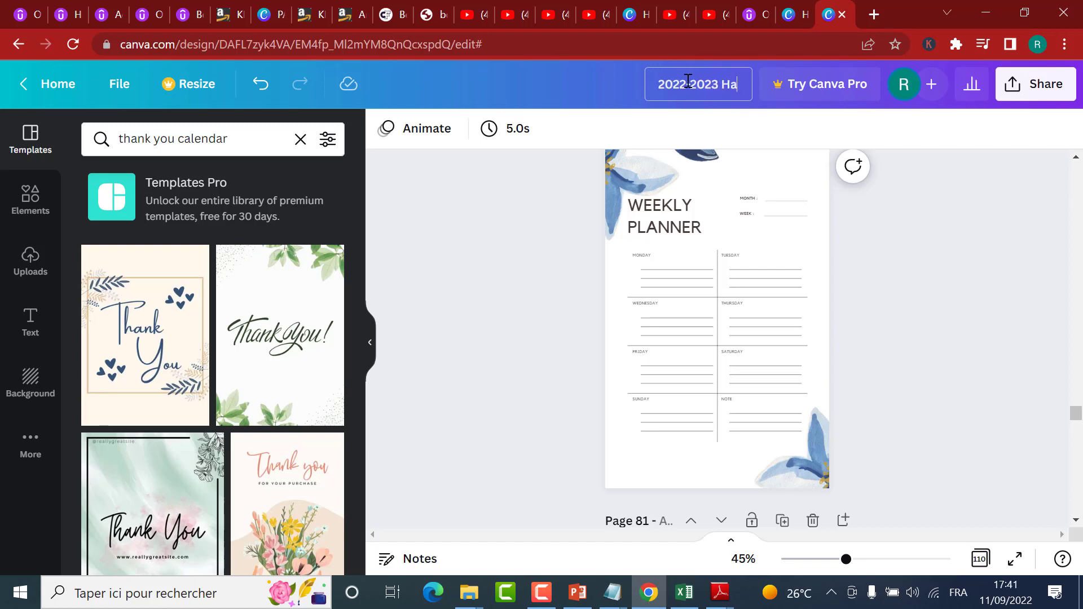
pyautogui.write('ppy year c')
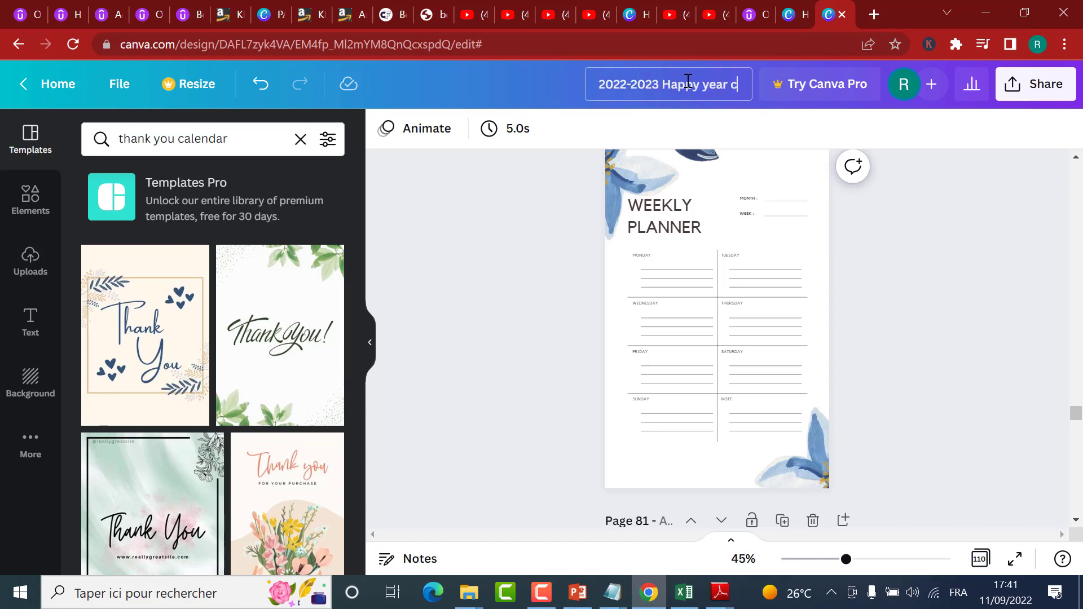
pyautogui.write('alendar')
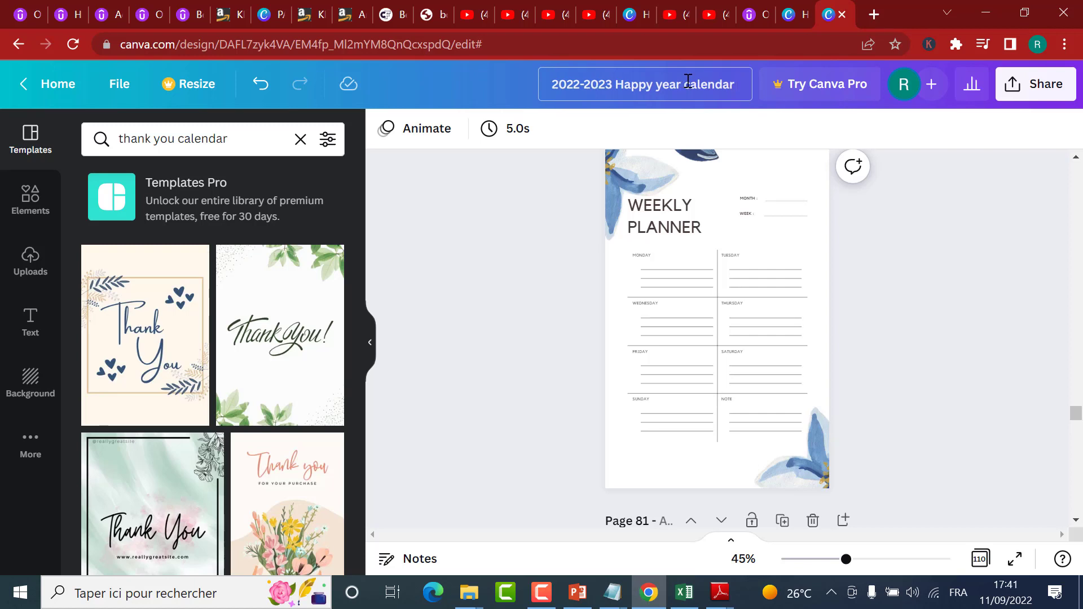
pyautogui.write(' - 6.')
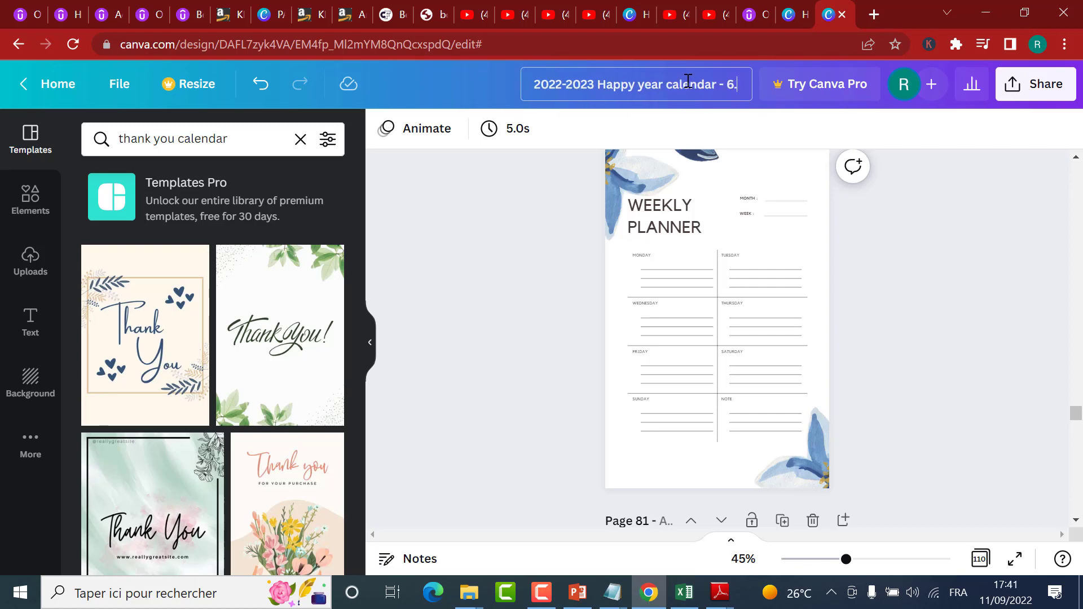
pyautogui.write('125 X')
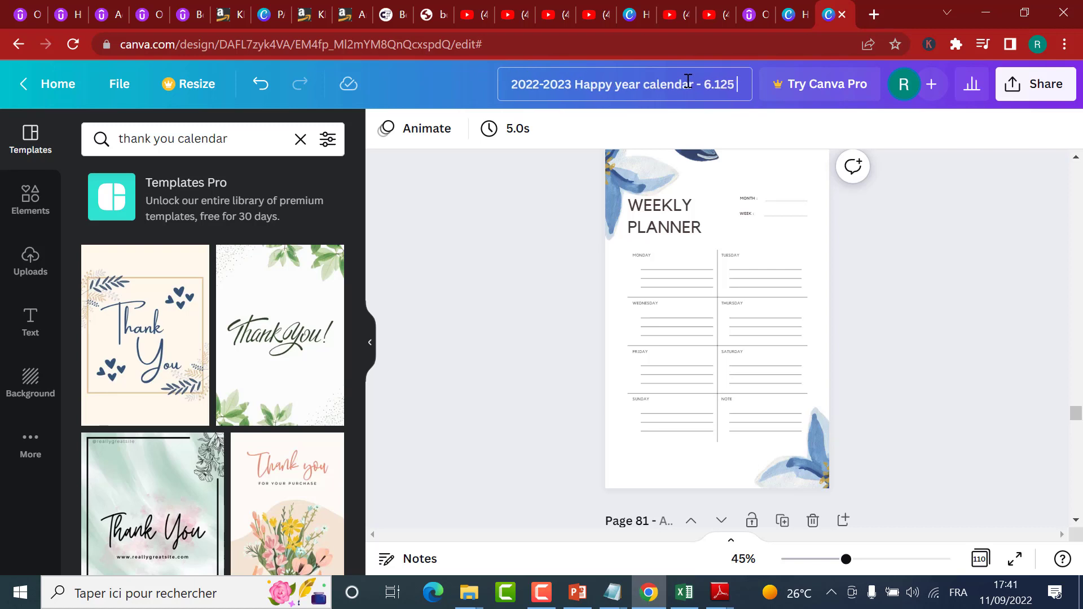
pyautogui.write(' 9')
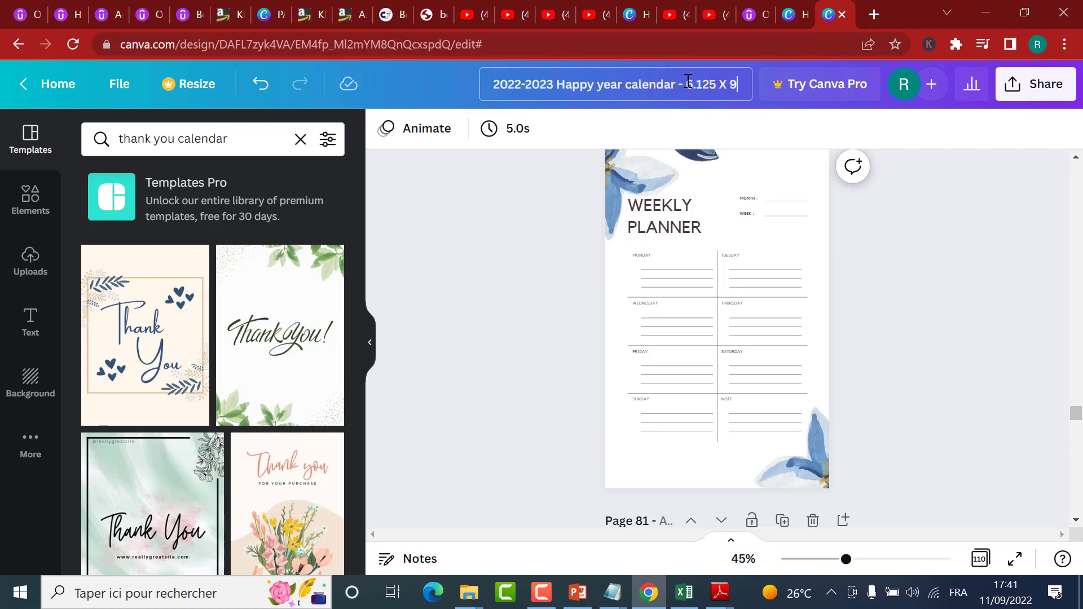
pyautogui.write('.25 Inch')
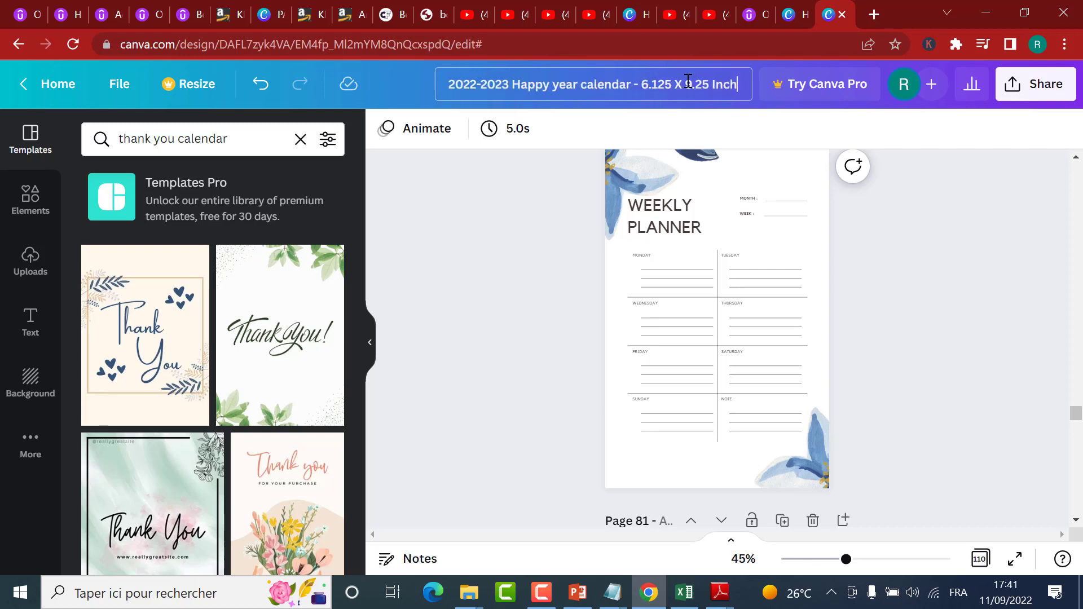
pyautogui.write('es.')
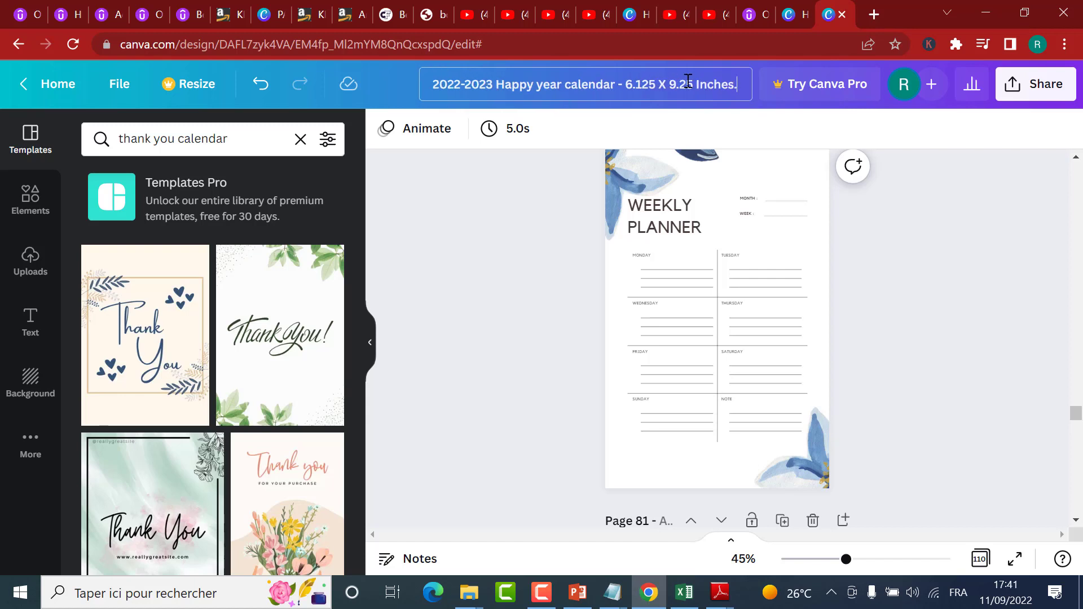
pyautogui.press('BackSpace')
pyautogui.press('Return')
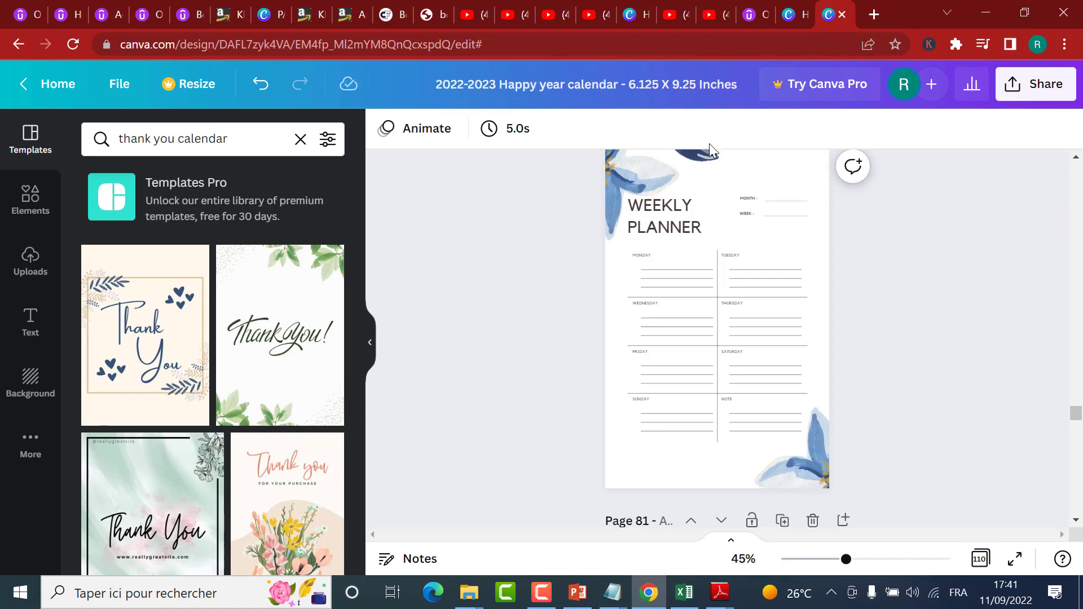
# Step: Open the design's download settings and set the file type to PDF Print
pyautogui.click(1036, 84)
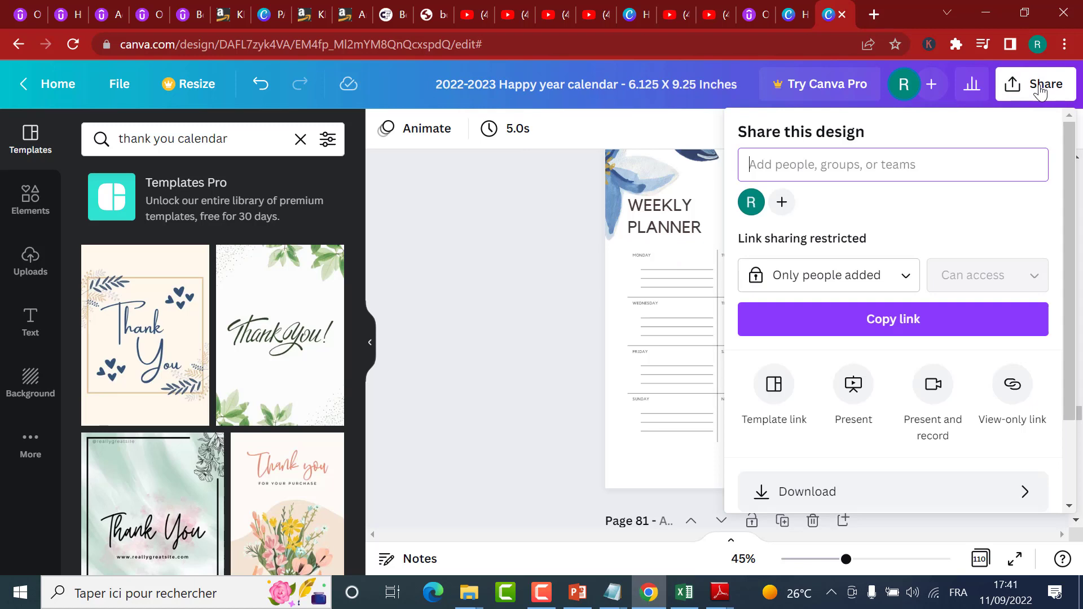
pyautogui.click(805, 488)
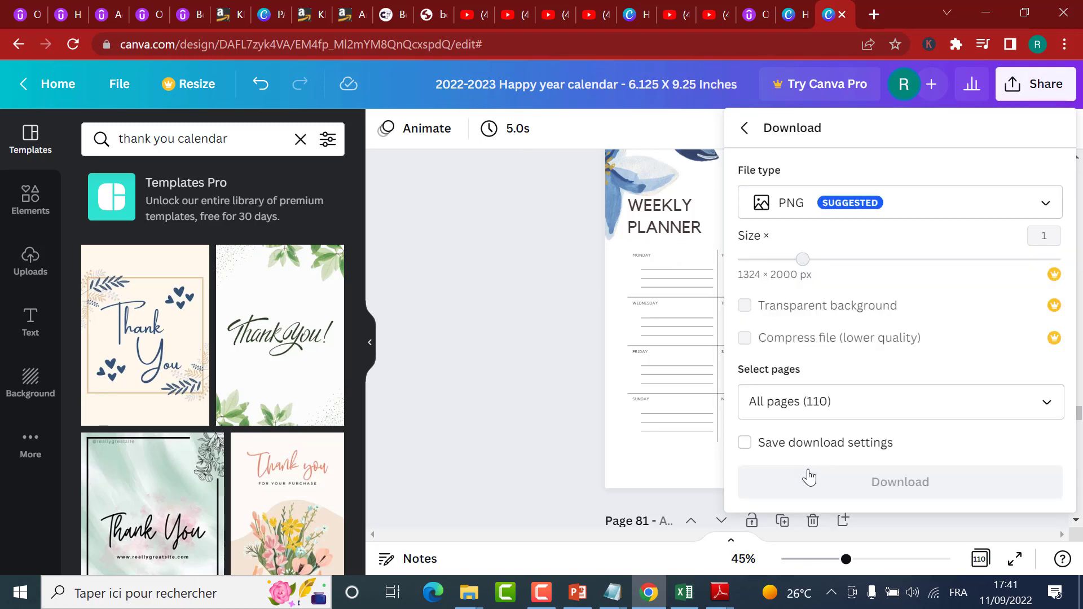
pyautogui.click(801, 208)
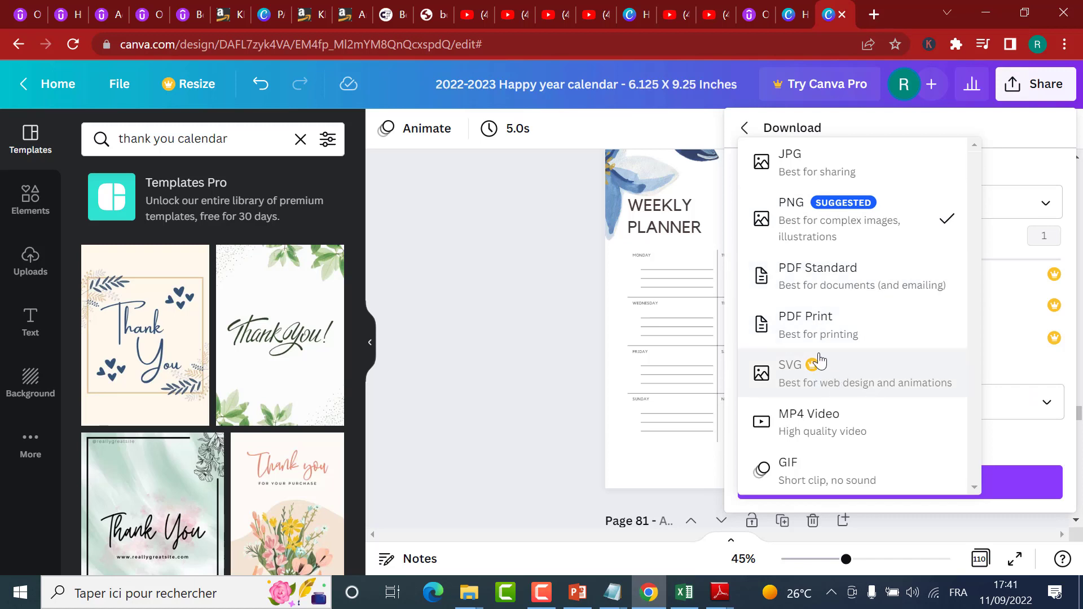
pyautogui.click(786, 330)
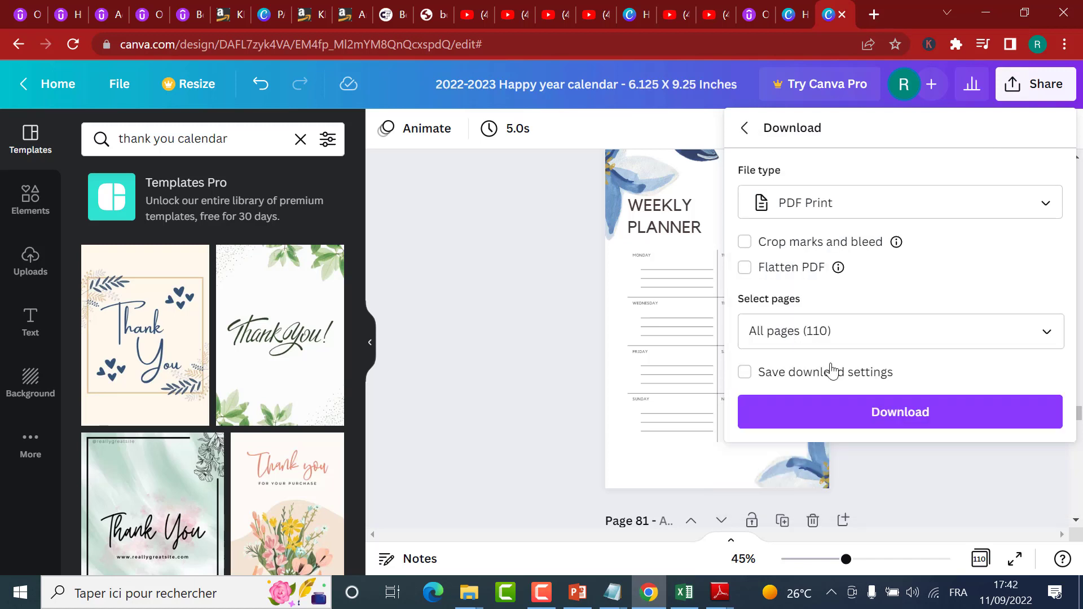
# Step: Check which pages are selected for the PDF download
pyautogui.click(777, 333)
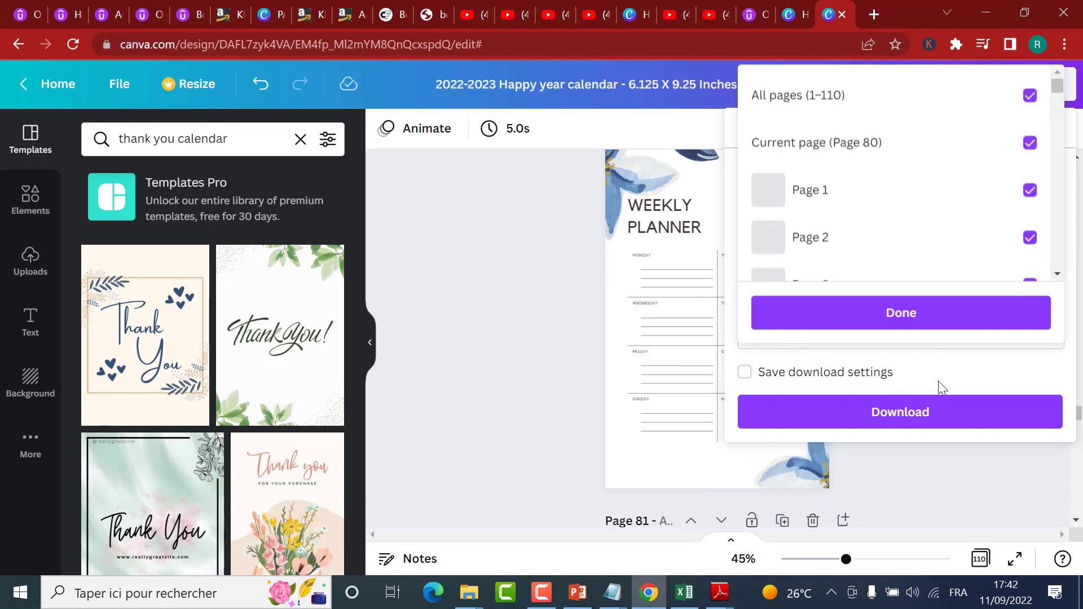
pyautogui.click(956, 375)
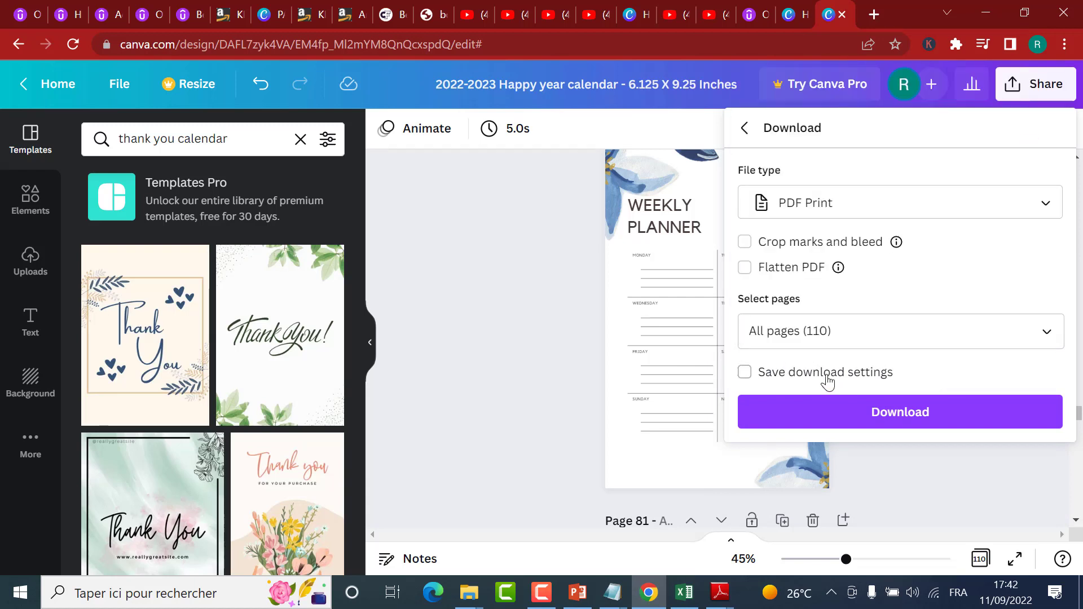
pyautogui.click(864, 333)
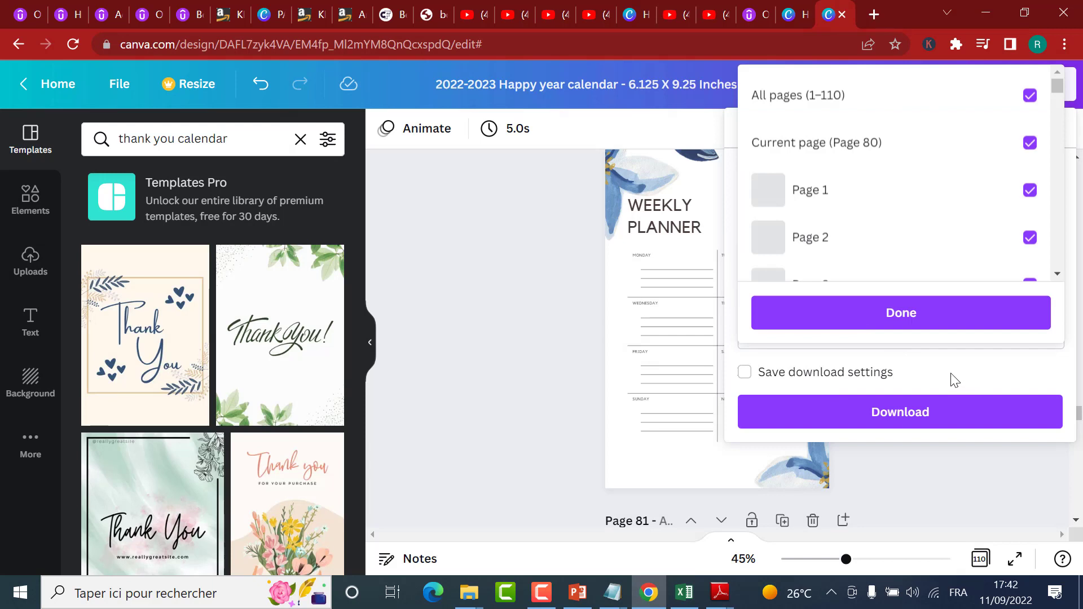
pyautogui.click(877, 309)
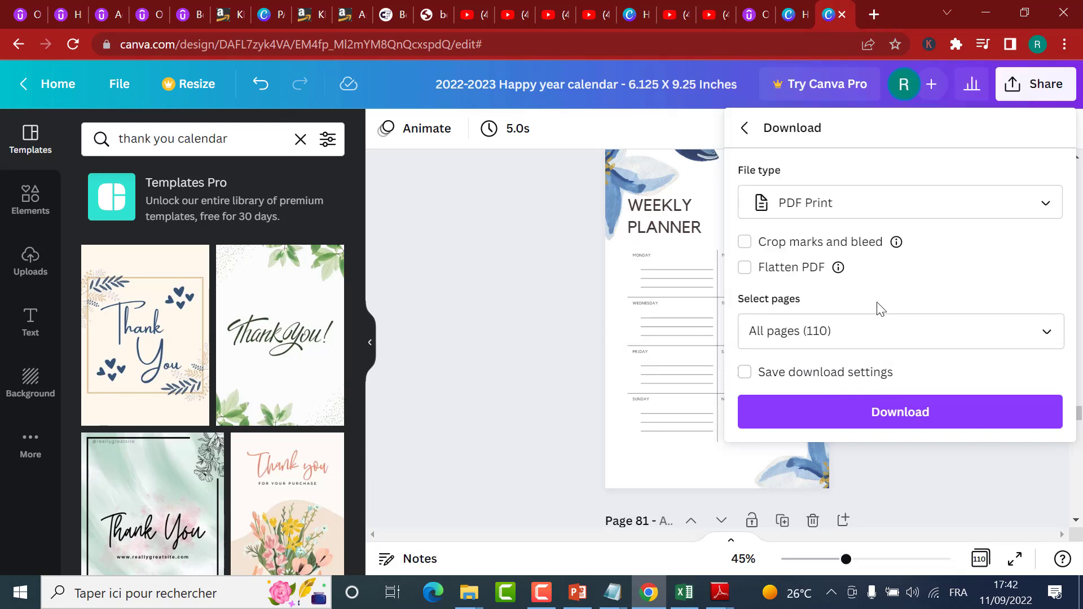
pyautogui.click(970, 325)
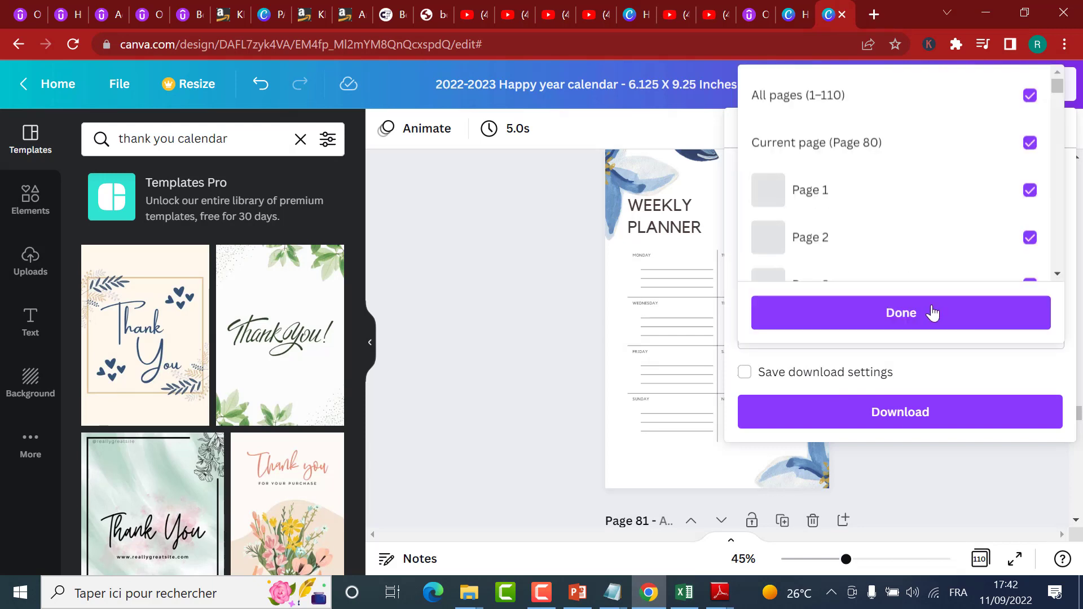
pyautogui.click(1001, 381)
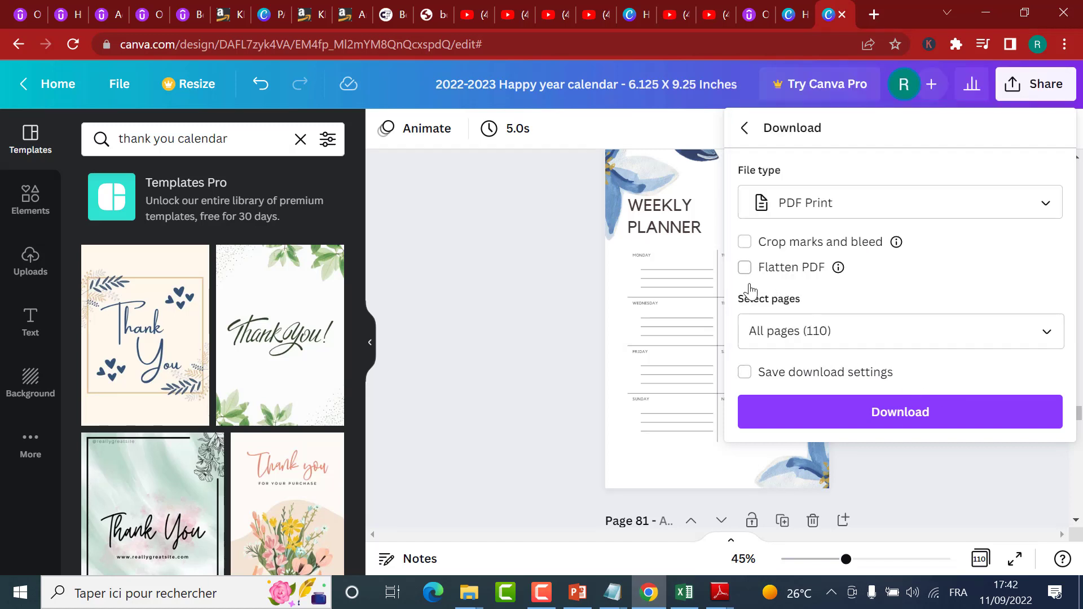
# Step: Try to download all pages as a print PDF with Flatten PDF enabled
pyautogui.click(901, 419)
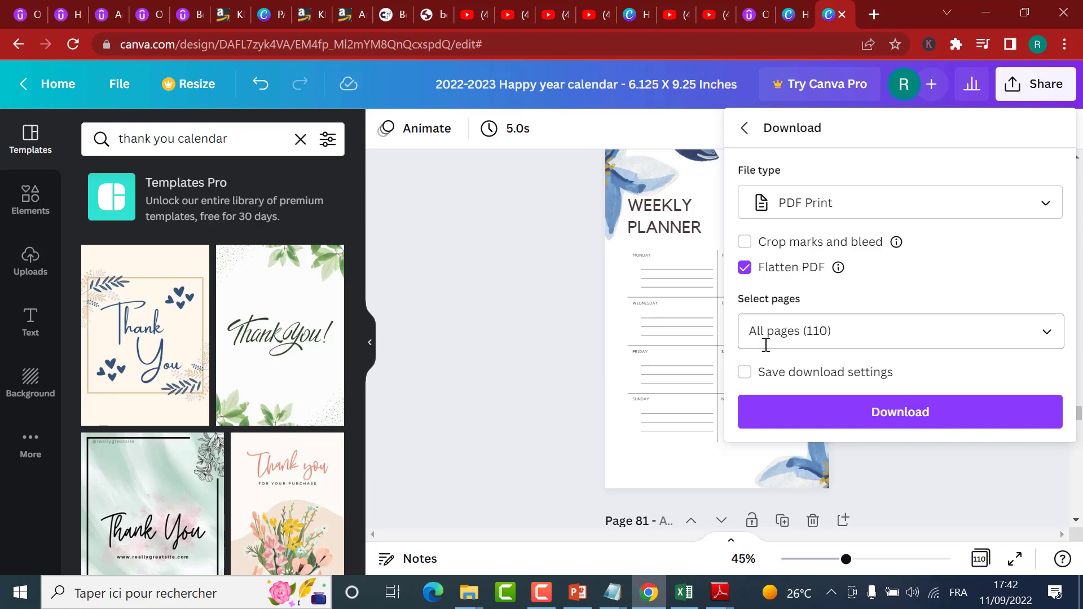
pyautogui.click(846, 425)
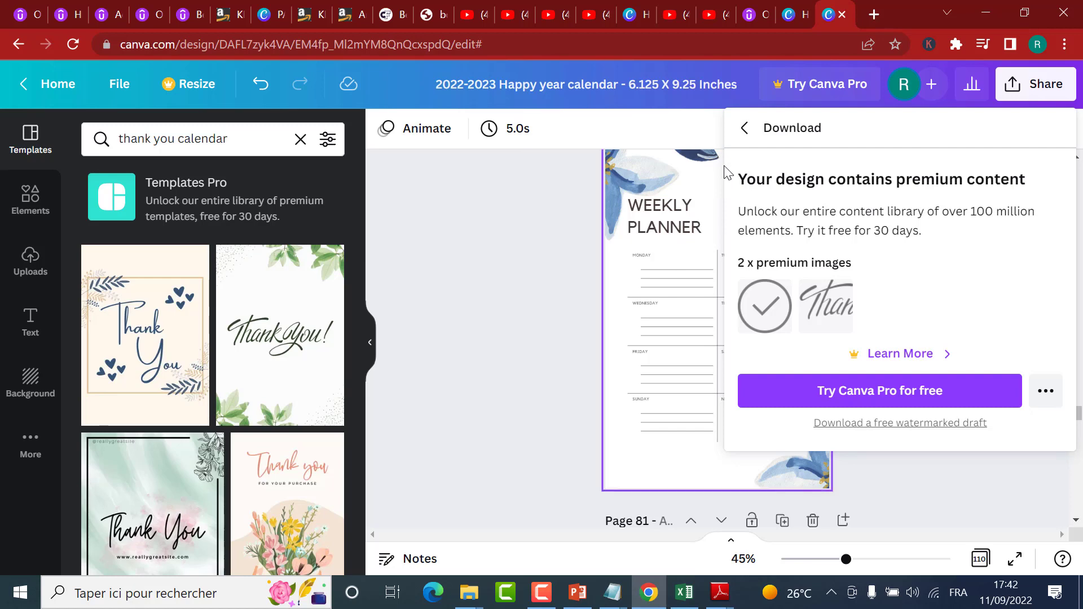
pyautogui.click(744, 135)
pyautogui.click(565, 206)
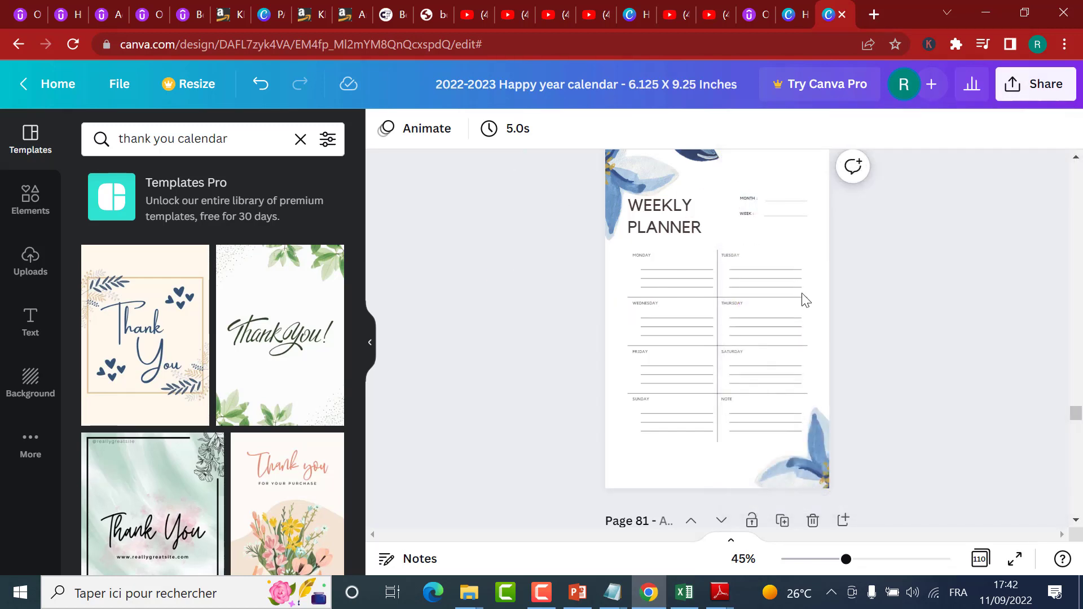
# Step: Find the thank-you page, page 110, in the page overview and open it in the editor
pyautogui.click(981, 558)
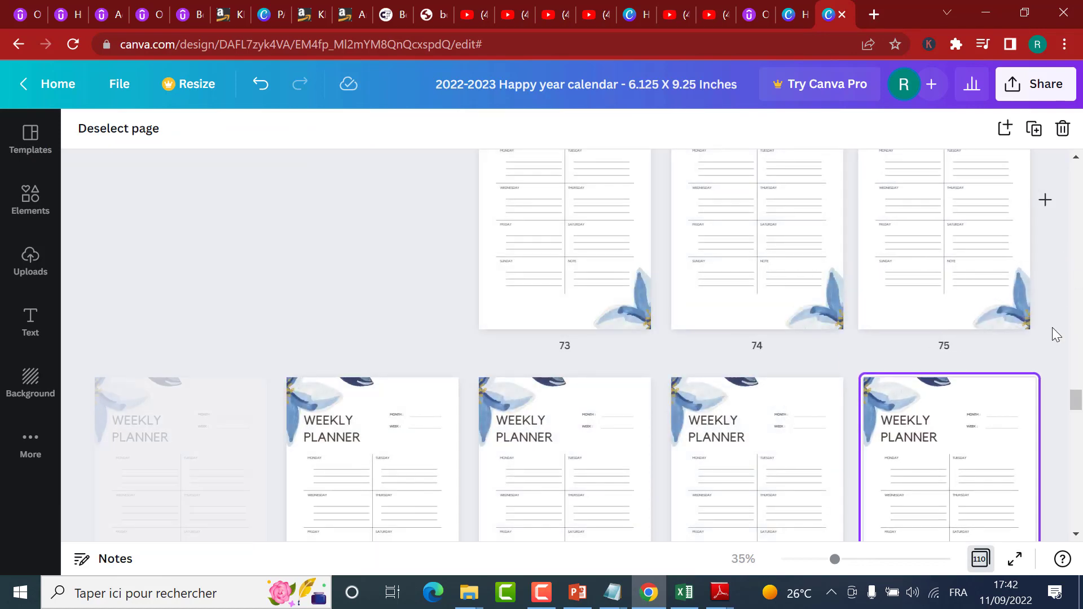
pyautogui.moveTo(1077, 411); pyautogui.dragTo(1080, 542)
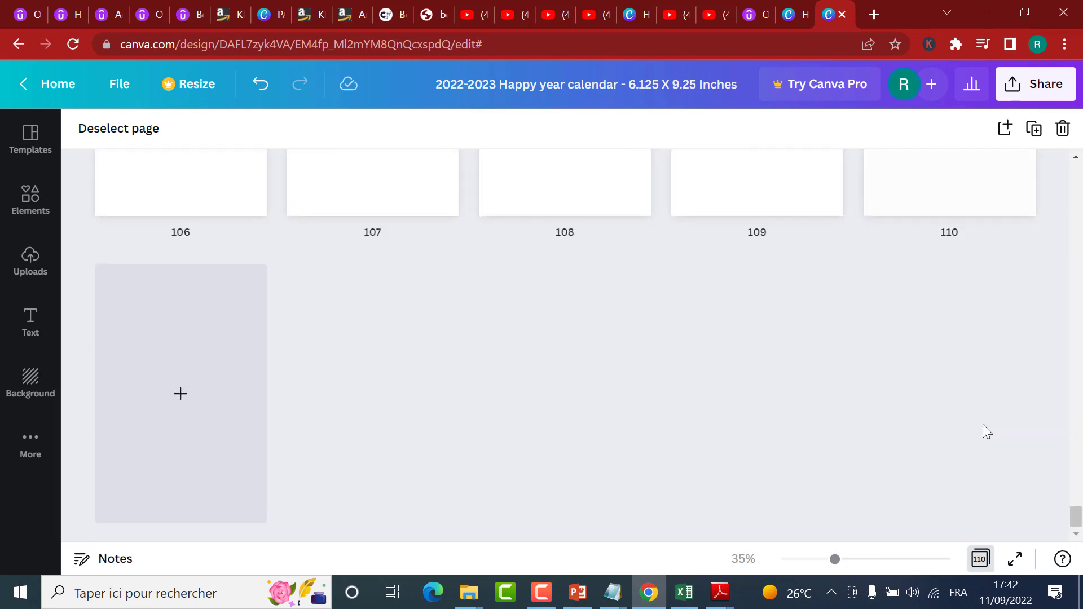
pyautogui.scroll(1, 982, 424)
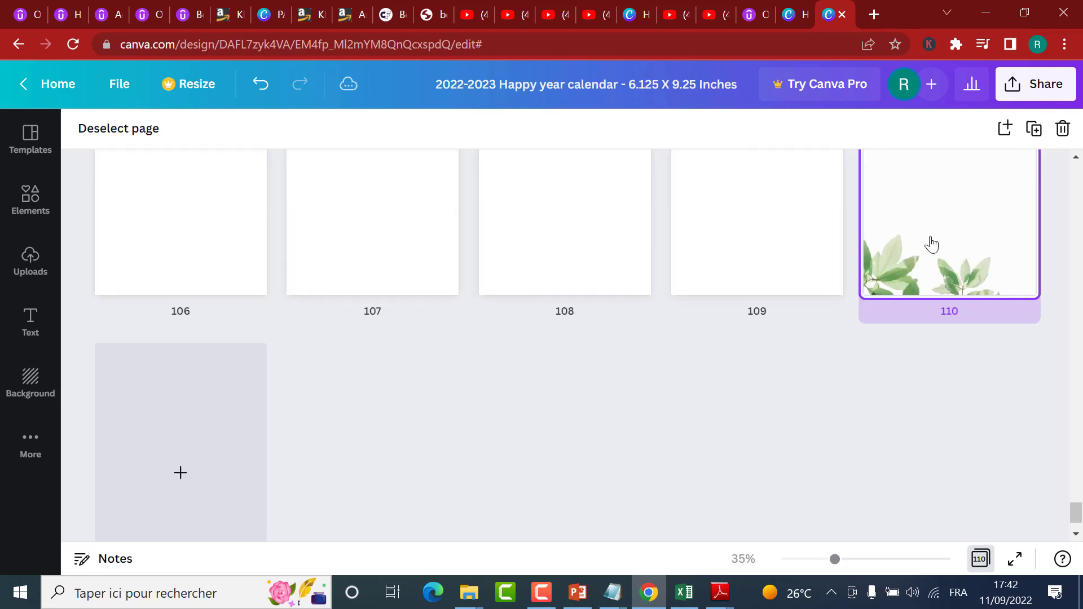
pyautogui.scroll(2, 933, 248)
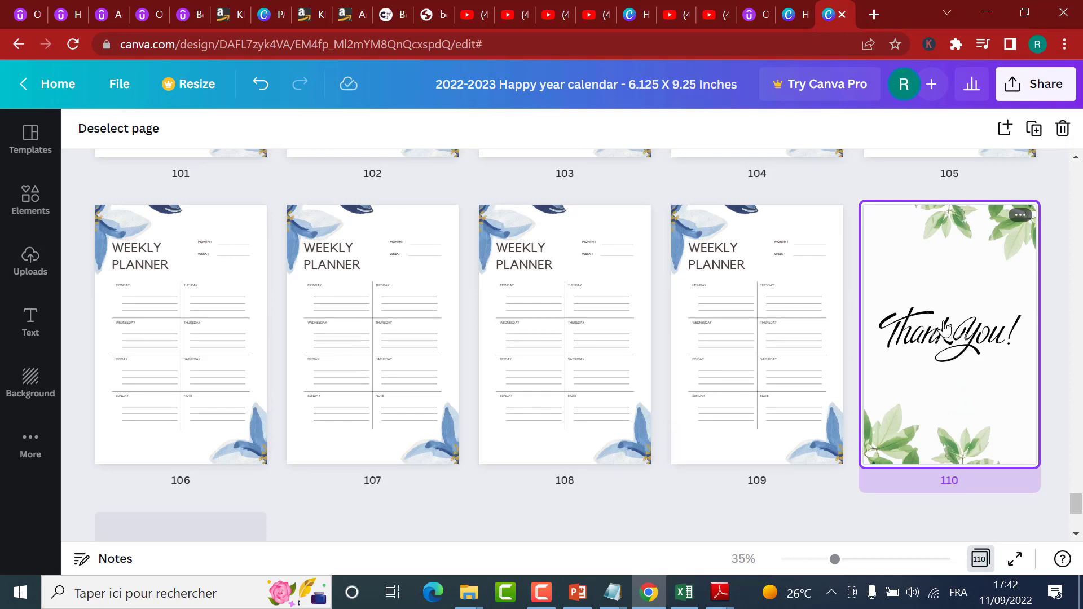
pyautogui.click(981, 566)
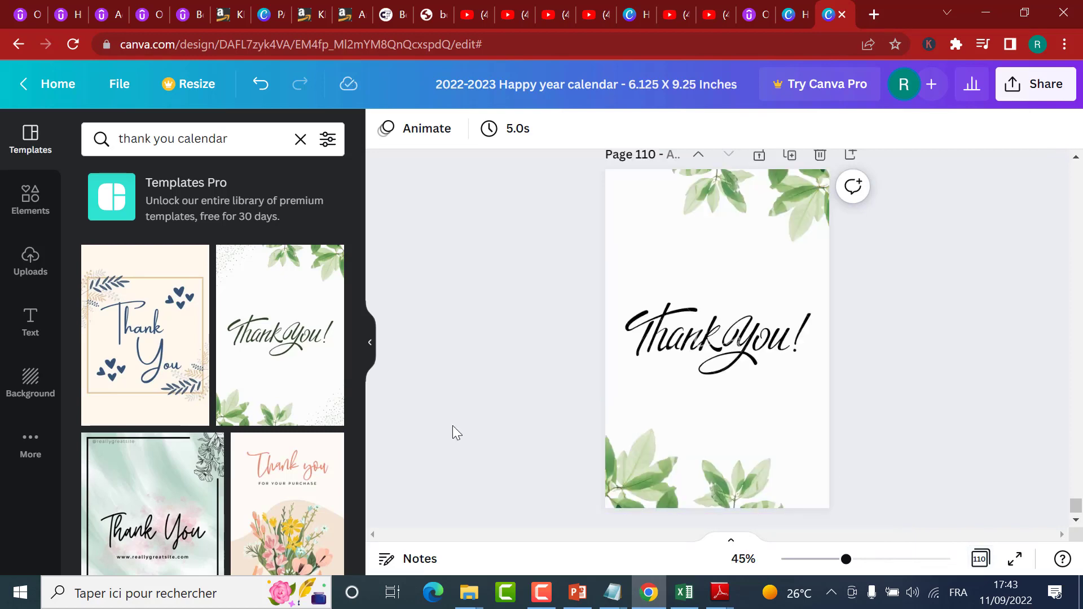
pyautogui.scroll(-5, 244, 361)
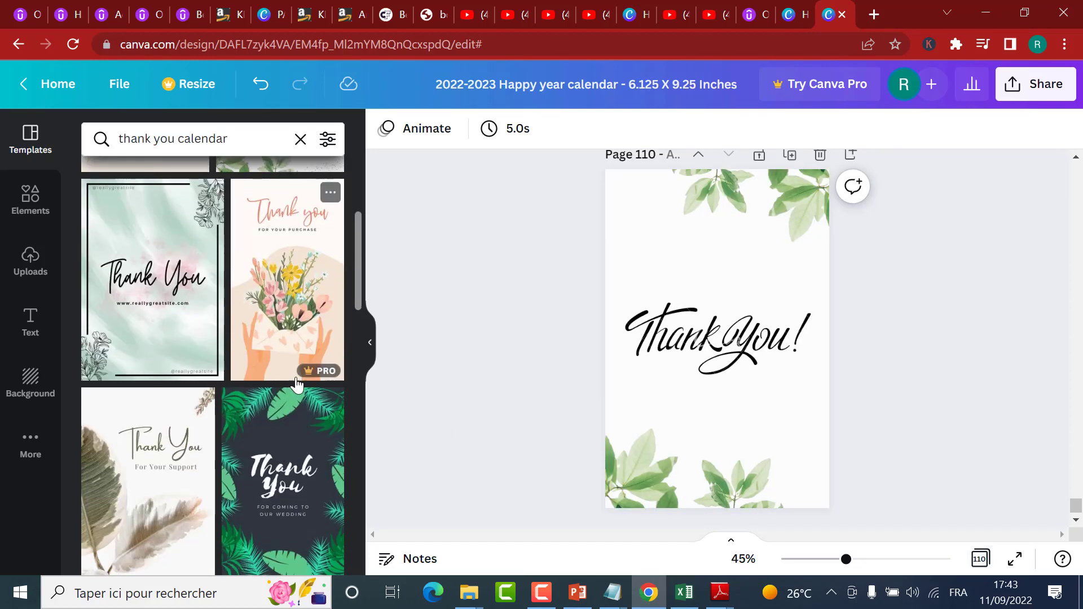
pyautogui.scroll(3, 298, 385)
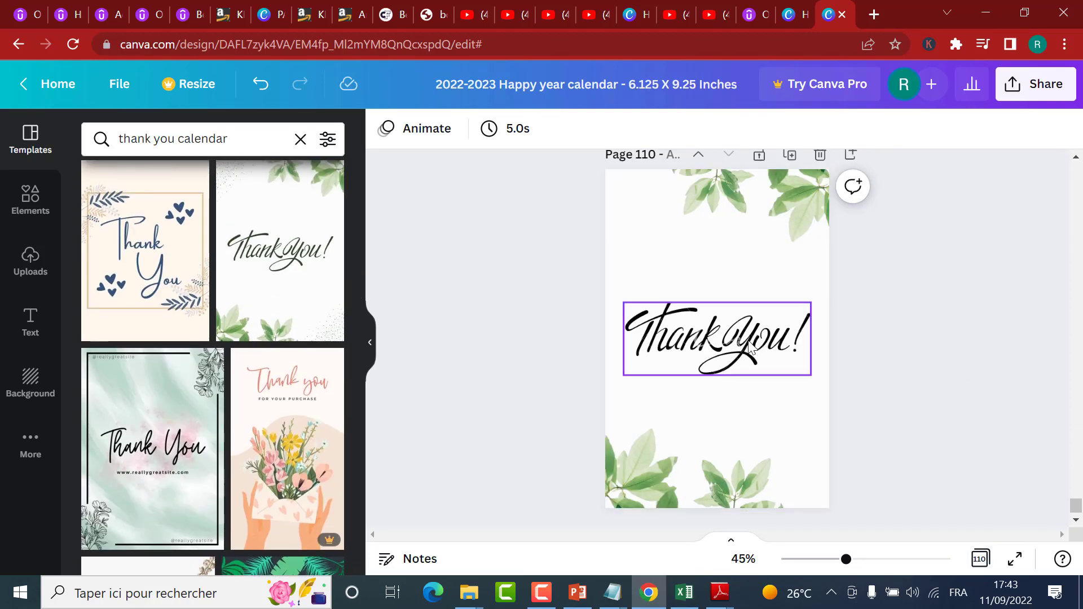
# Step: Delete the premium "Thank You!" lettering from page 110 and keep only a new subheading text box in its place
pyautogui.click(740, 345)
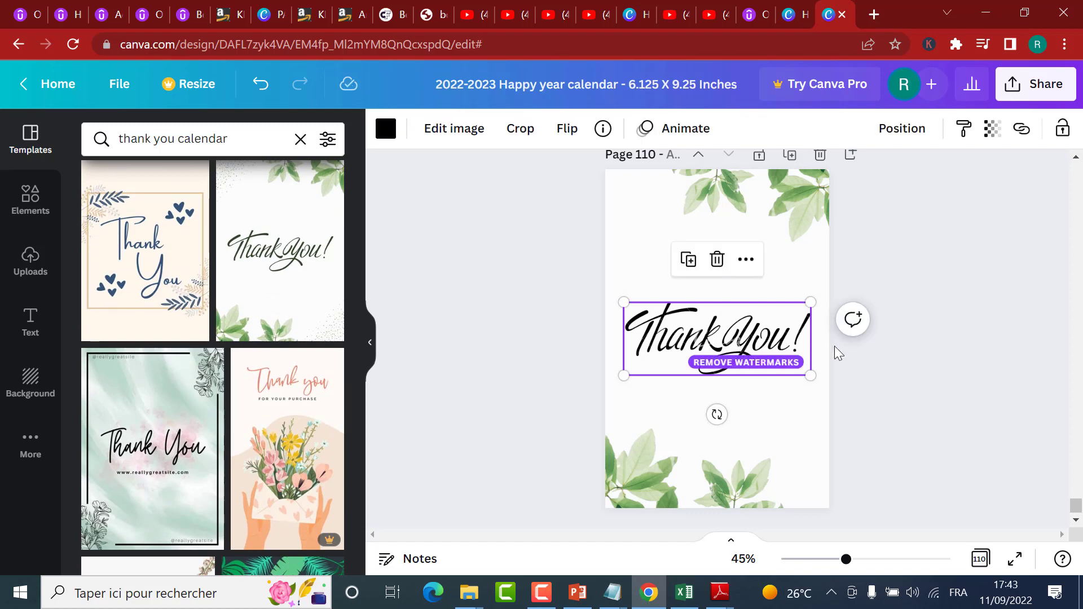
pyautogui.press('Delete')
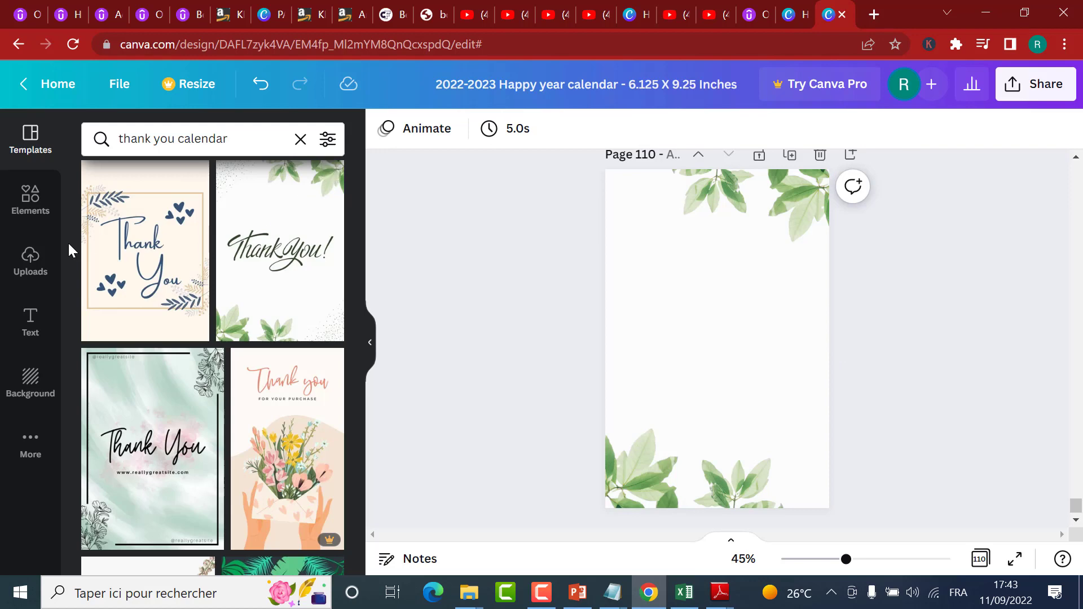
pyautogui.click(32, 330)
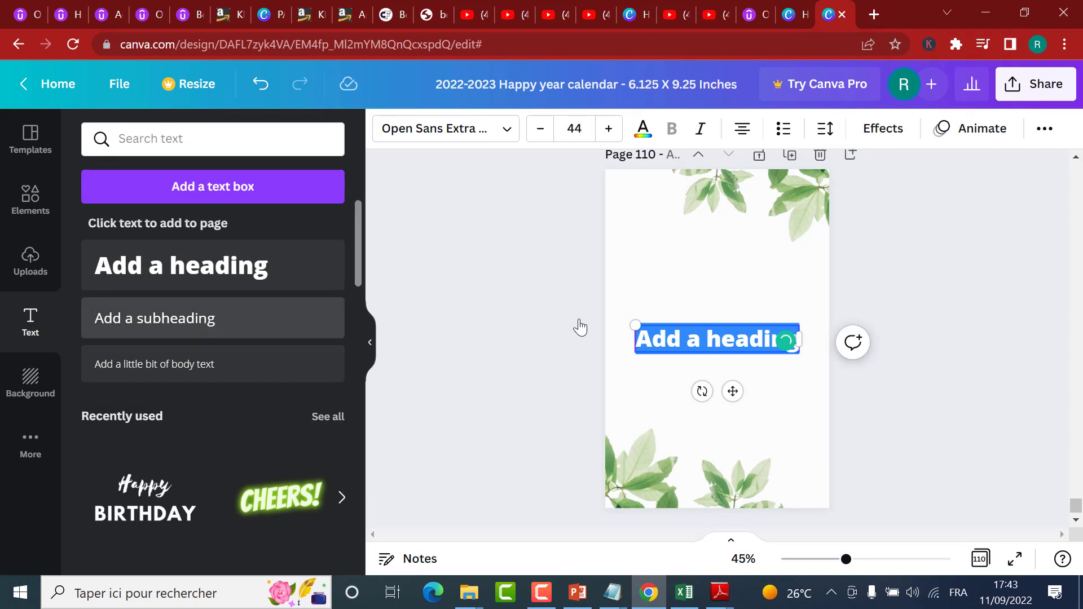
pyautogui.click(738, 342)
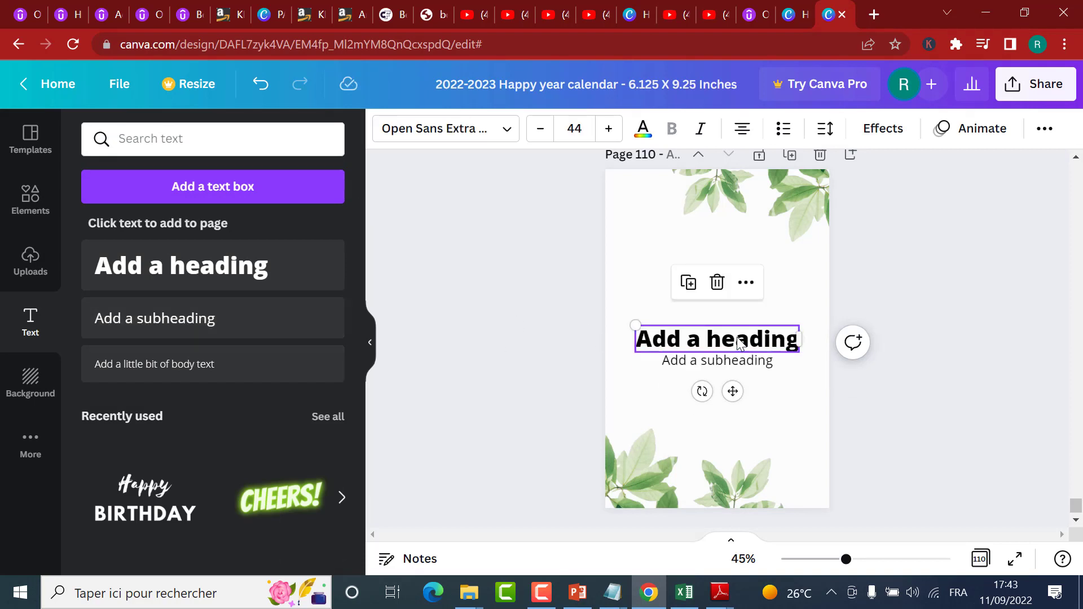
pyautogui.press('Delete')
# Step: Replace the placeholder text of the subheading on page 110 with "Thank You"
pyautogui.click(729, 367)
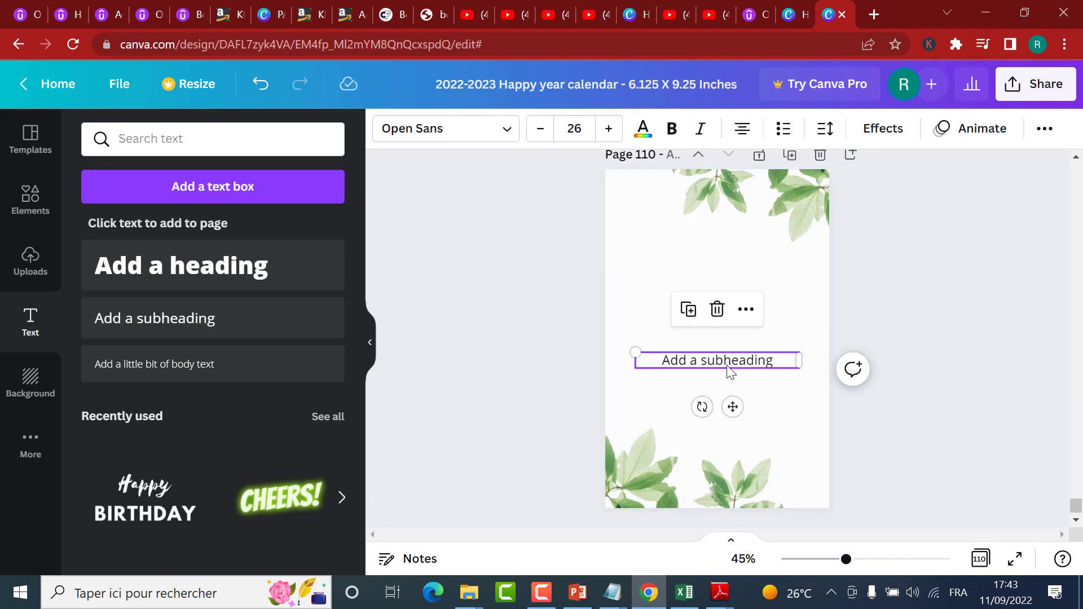
pyautogui.scroll(3, 730, 372)
pyautogui.click(730, 372)
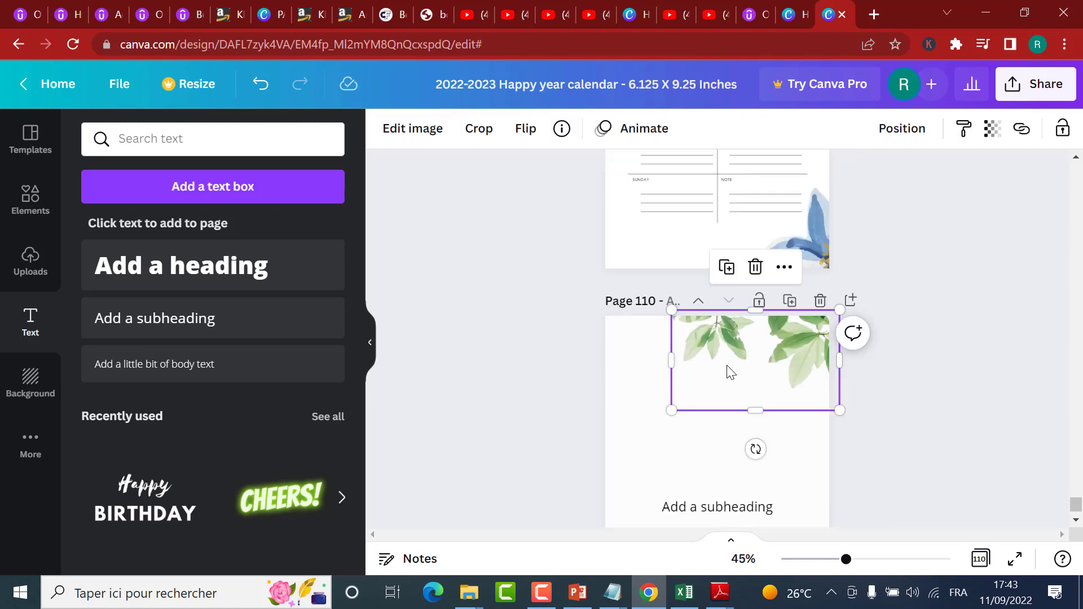
pyautogui.click(759, 502)
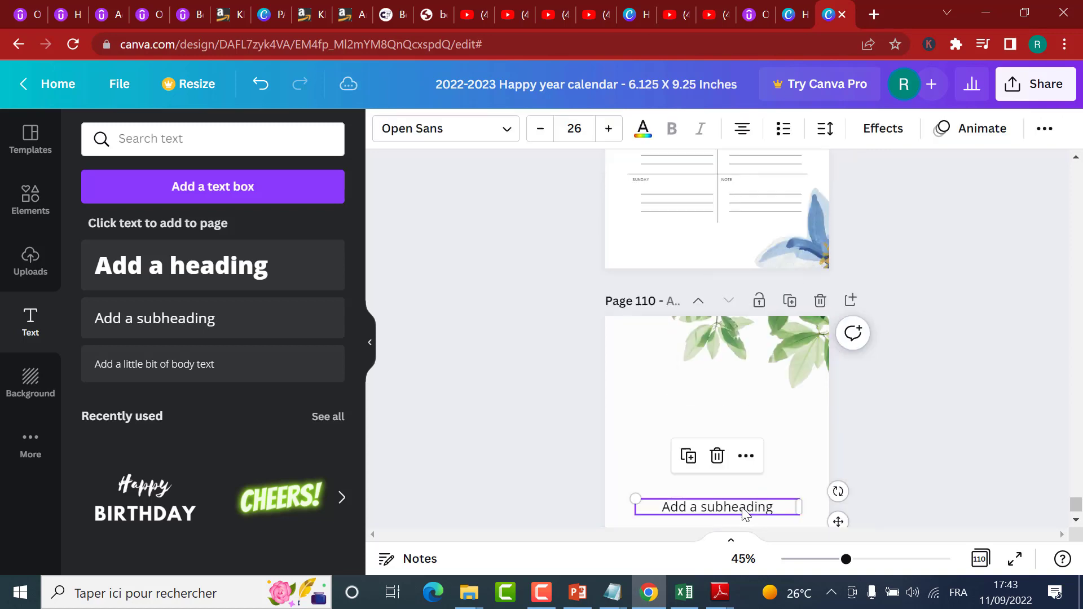
pyautogui.click(744, 507)
pyautogui.write('Than')
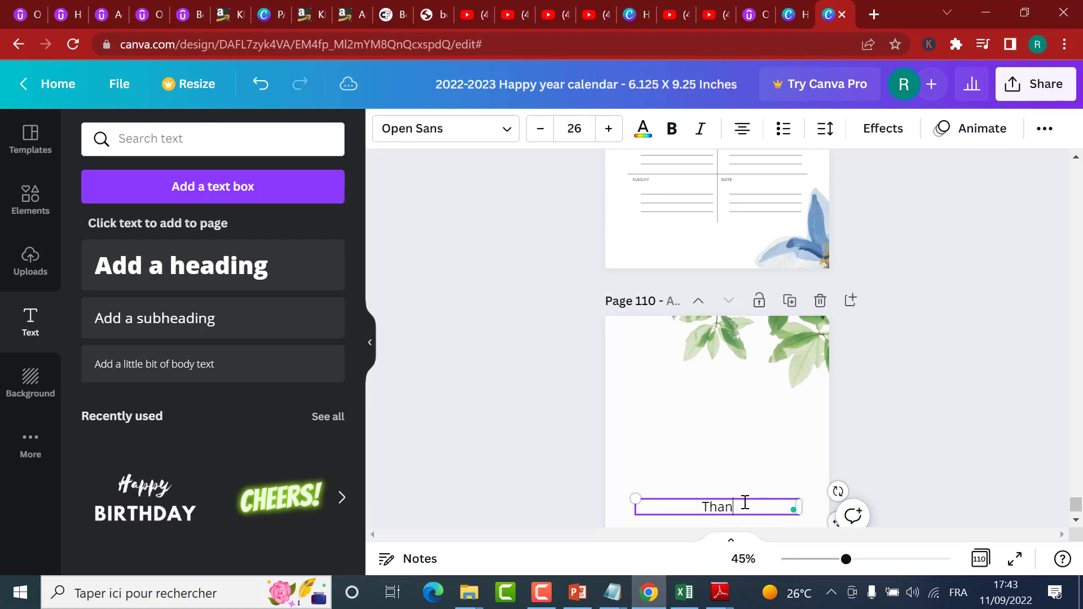
pyautogui.write('k You')
# Step: Set the "Thank You" text size to 50 and move the text slightly higher on page 110
pyautogui.click(575, 129)
pyautogui.write('5')
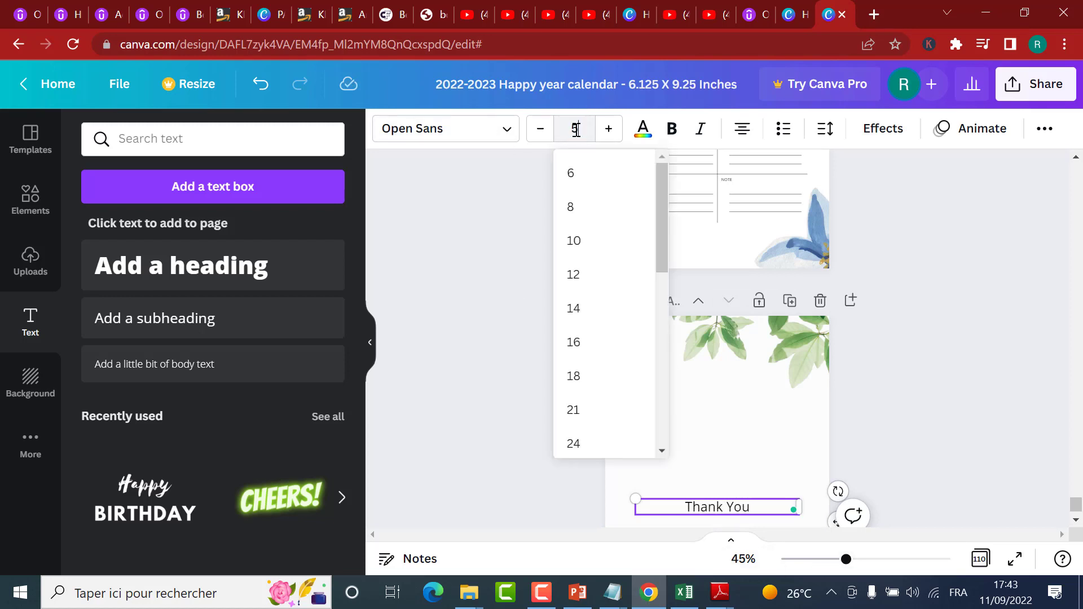
pyautogui.write('0')
pyautogui.press('Return')
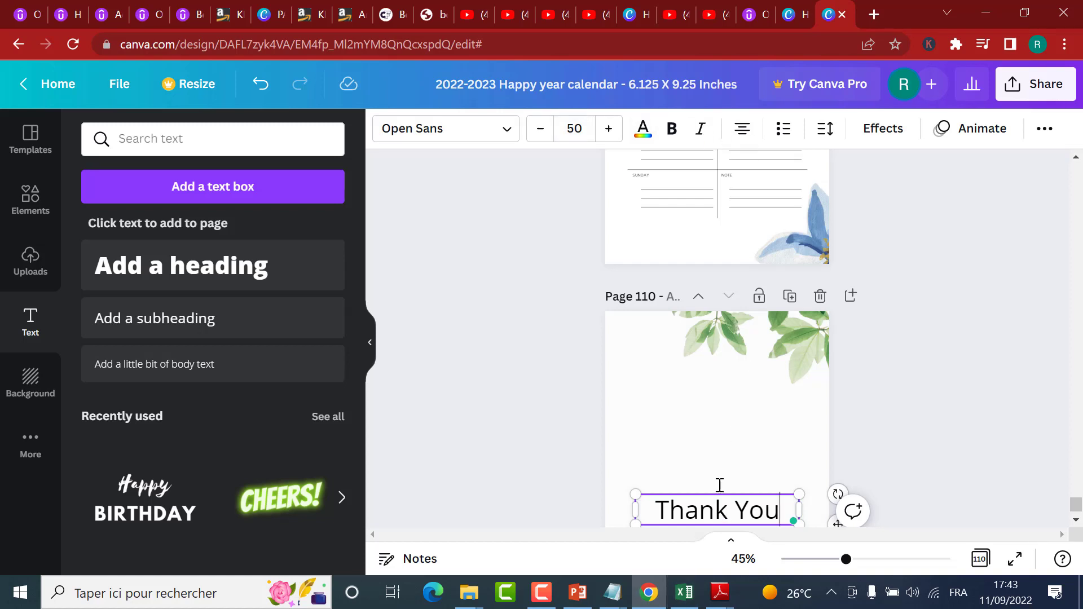
pyautogui.click(720, 485)
pyautogui.moveTo(718, 511); pyautogui.dragTo(717, 482)
pyautogui.click(745, 485)
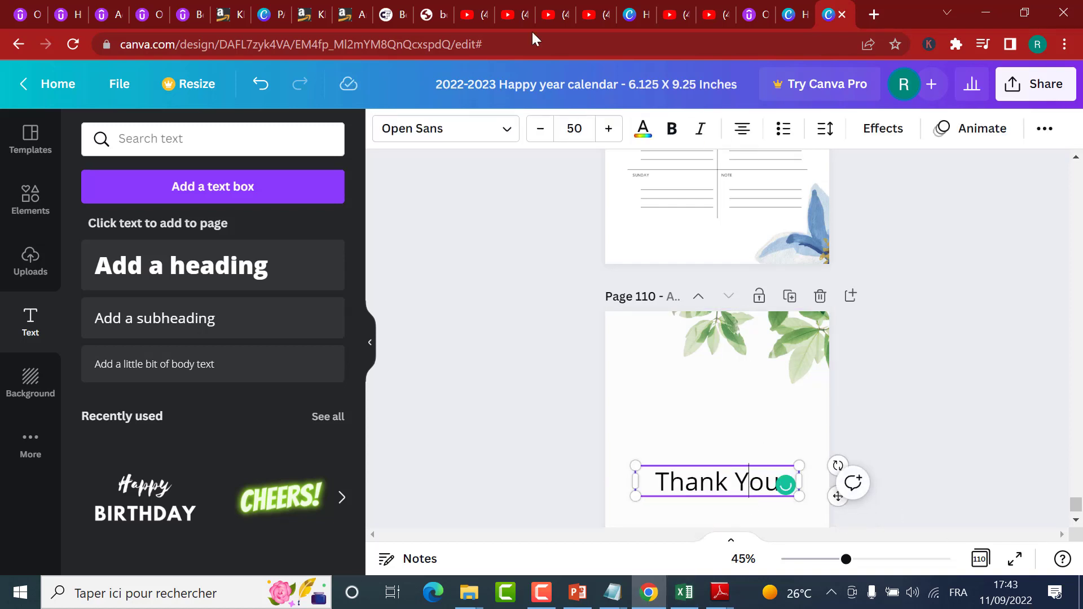
# Step: Change the font of the "Thank You" text on page 110 to Finger Paint
pyautogui.click(467, 136)
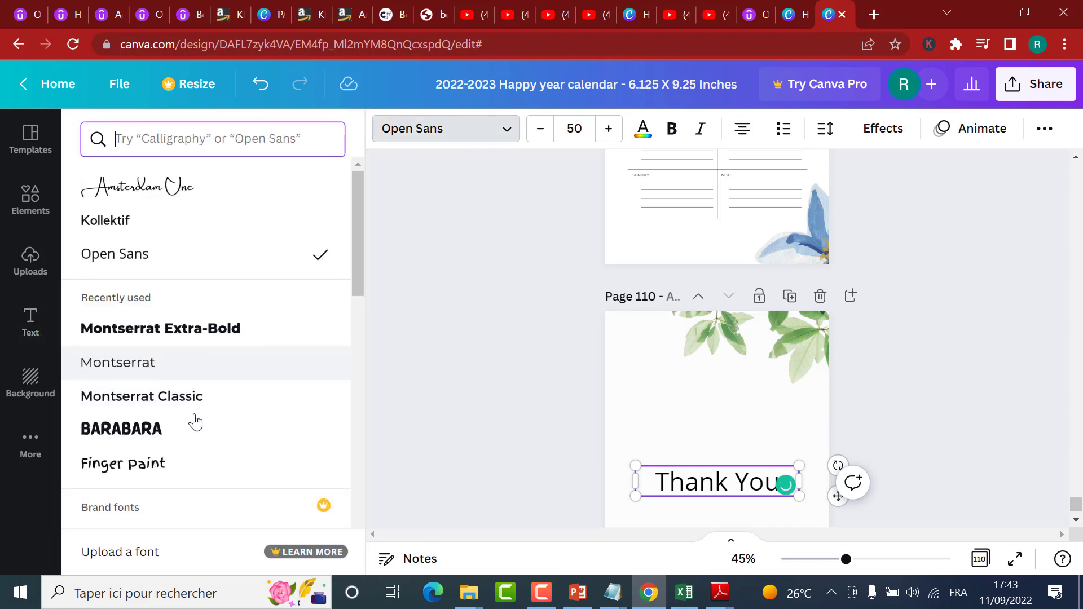
pyautogui.click(172, 463)
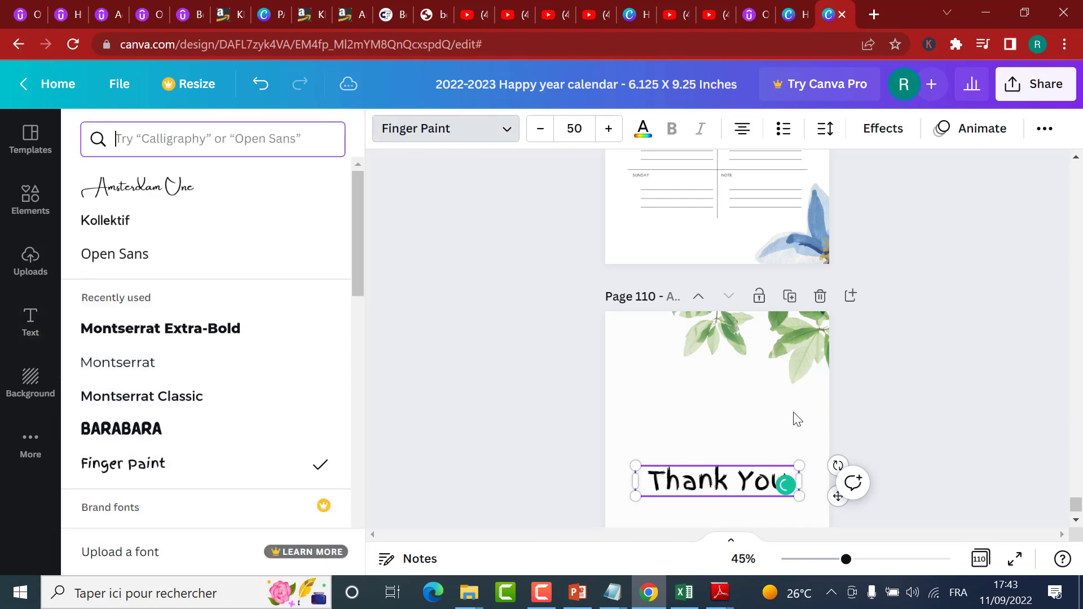
pyautogui.click(727, 418)
pyautogui.scroll(-3, 922, 424)
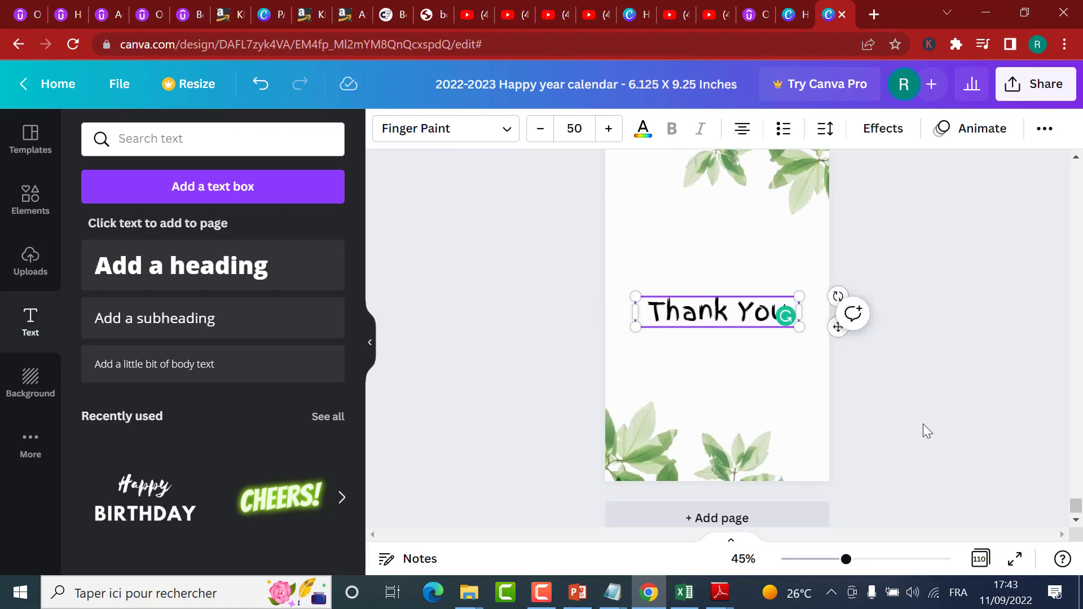
# Step: Find the other thank-you page, page 55, in the page overview and open it in the editor
pyautogui.click(979, 558)
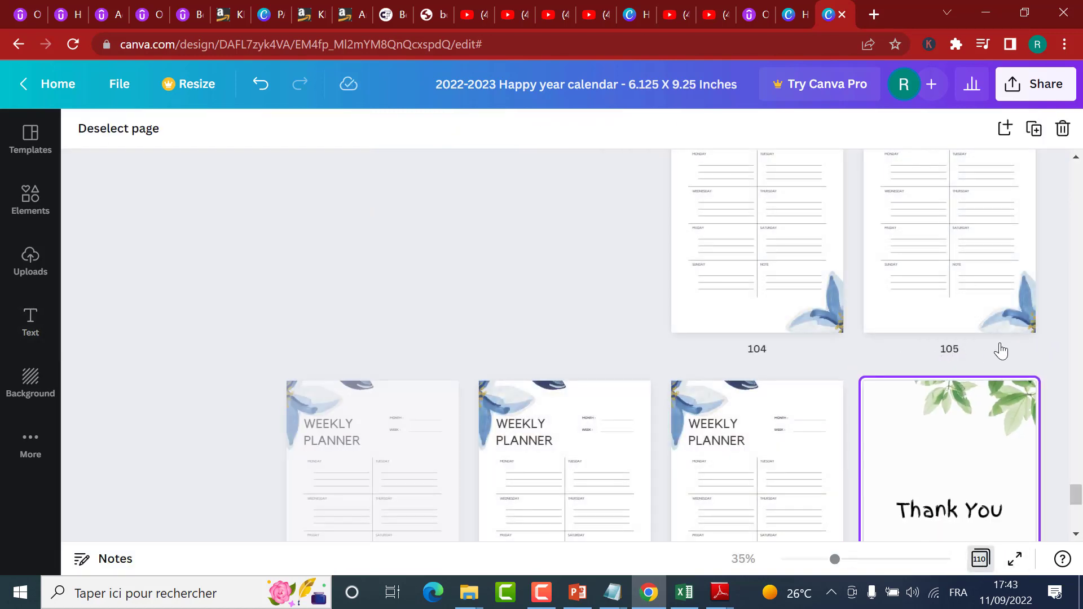
pyautogui.scroll(8, 1002, 338)
pyautogui.scroll(5, 996, 310)
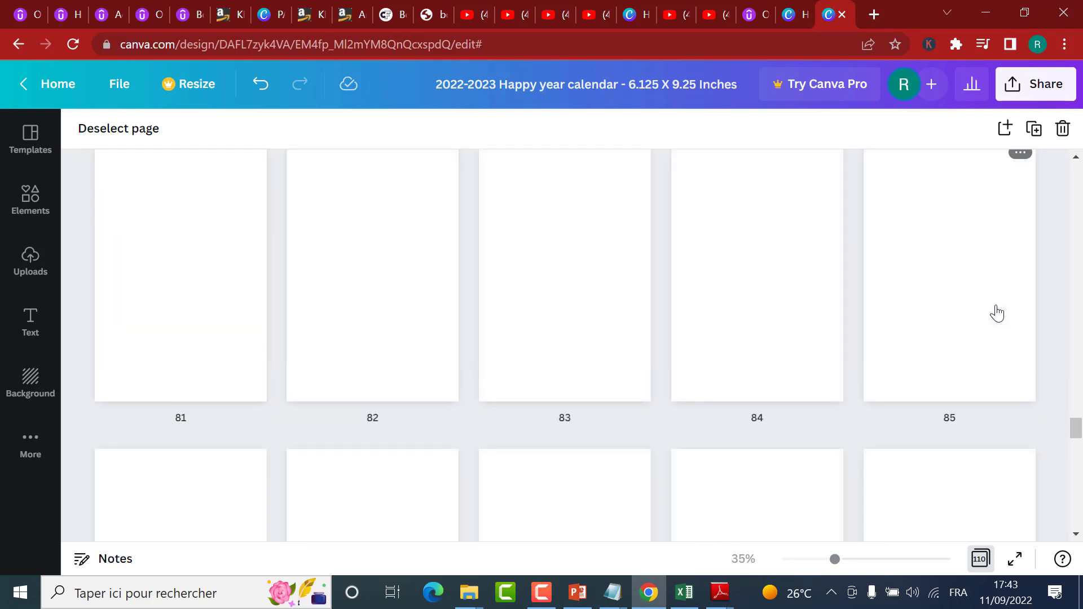
pyautogui.scroll(8, 997, 311)
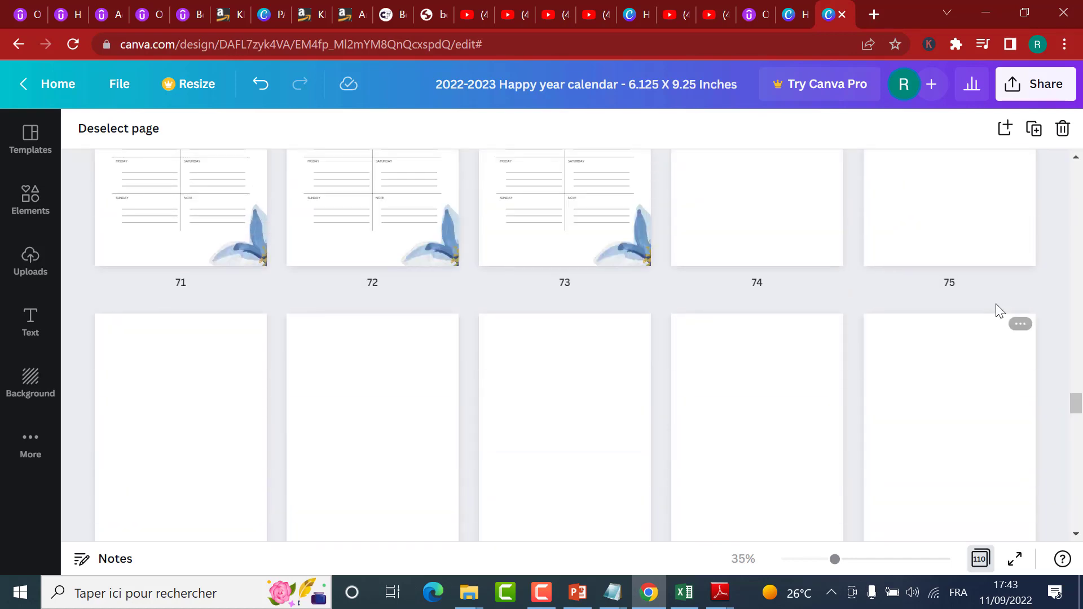
pyautogui.scroll(7, 997, 310)
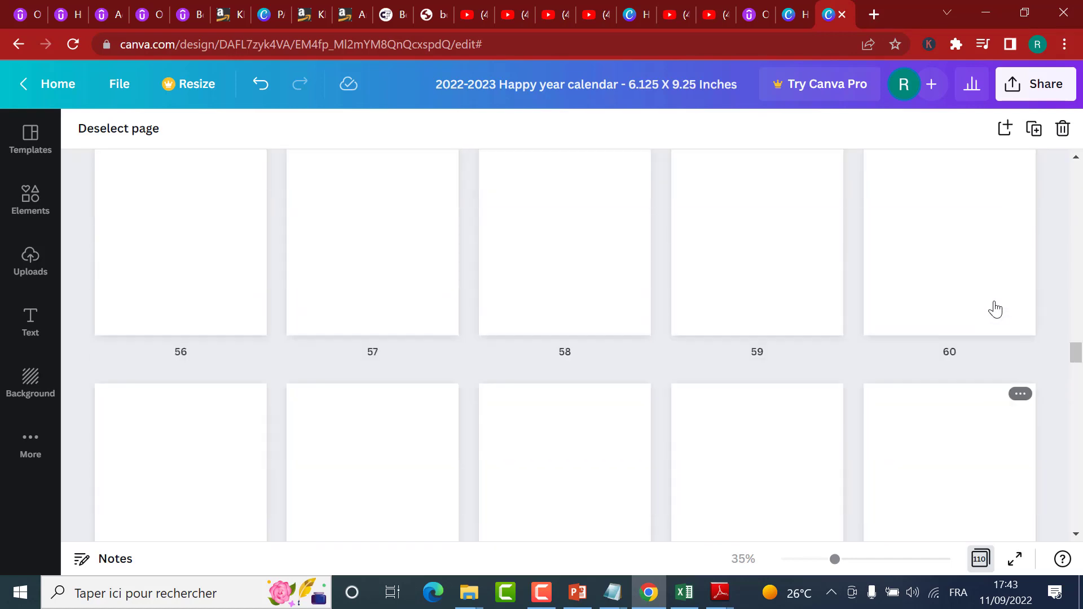
pyautogui.scroll(3, 991, 305)
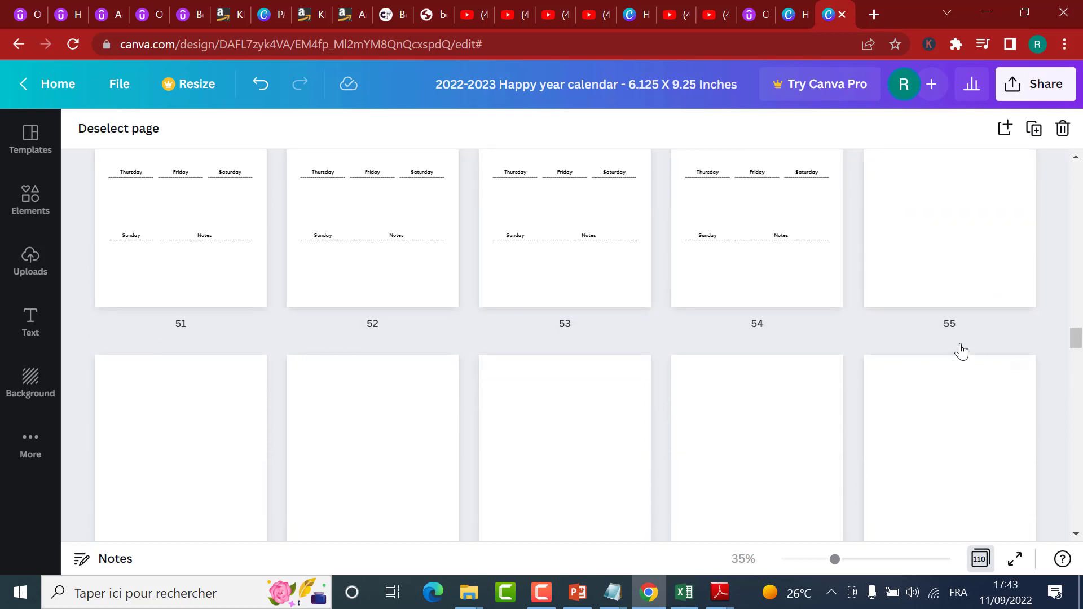
pyautogui.scroll(3, 953, 361)
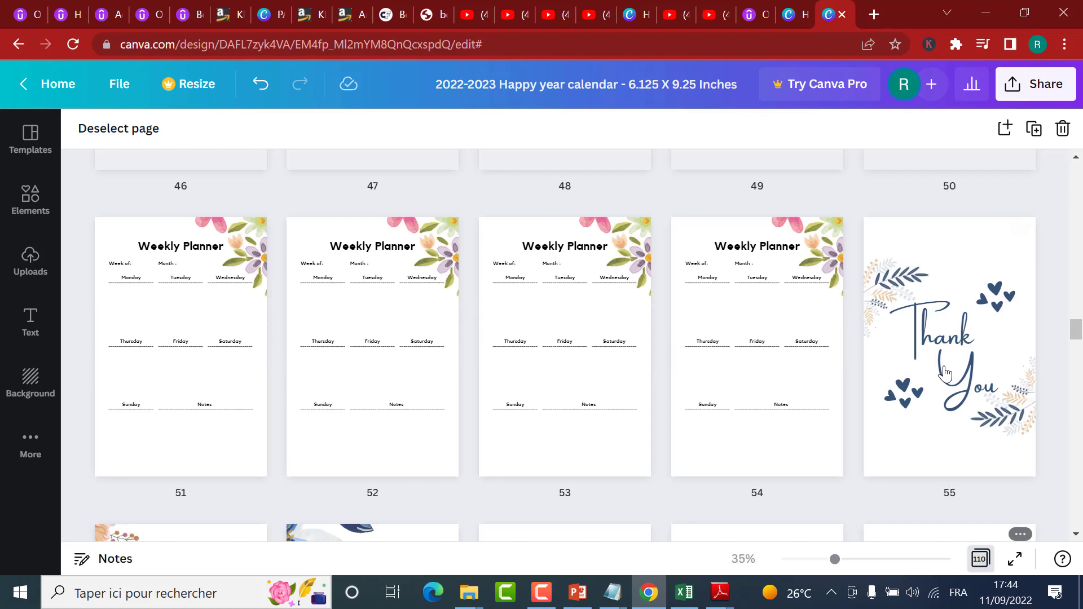
pyautogui.click(957, 347)
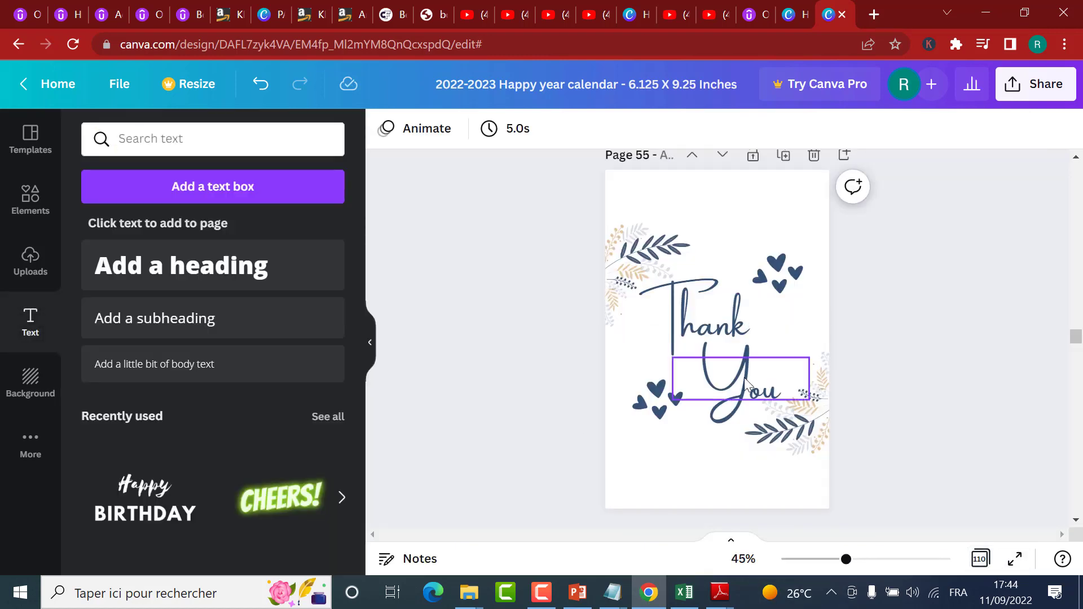
# Step: Check the text, leaf and heart elements on page 55 for premium content
pyautogui.click(739, 381)
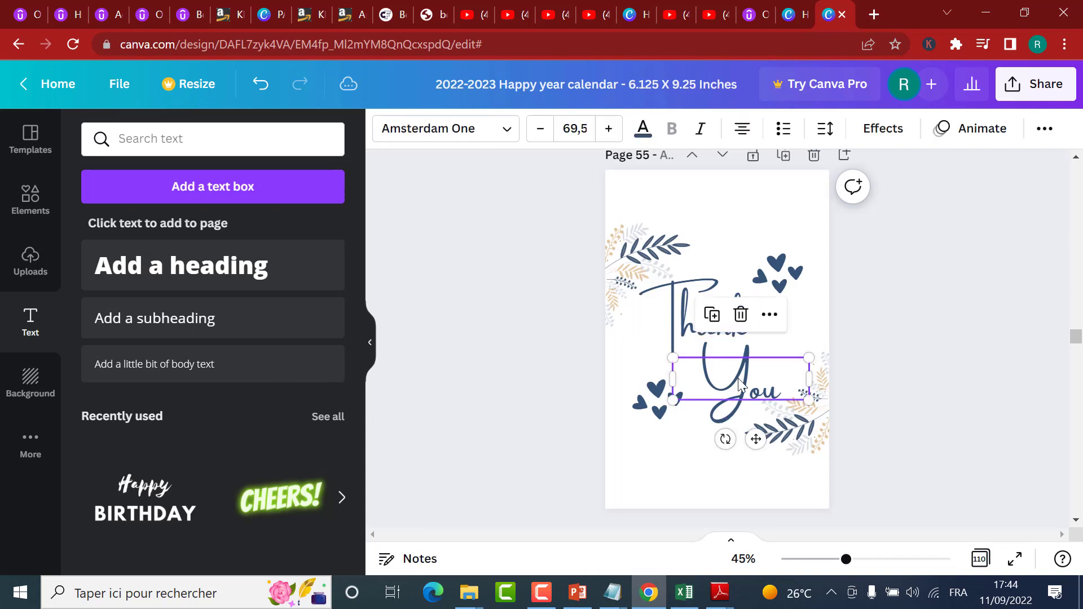
pyautogui.click(711, 348)
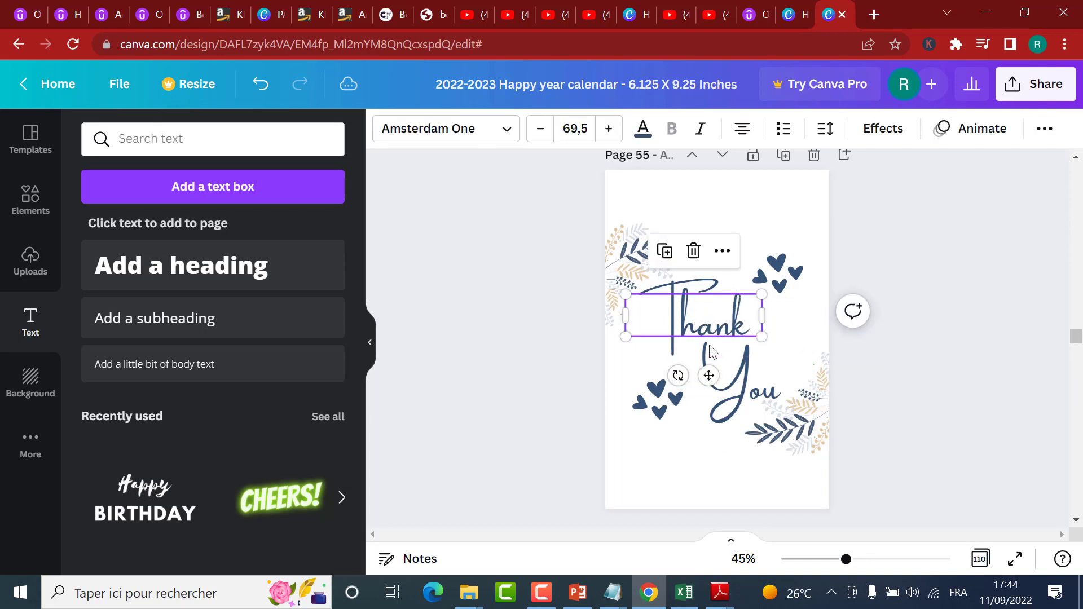
pyautogui.click(637, 276)
pyautogui.click(657, 418)
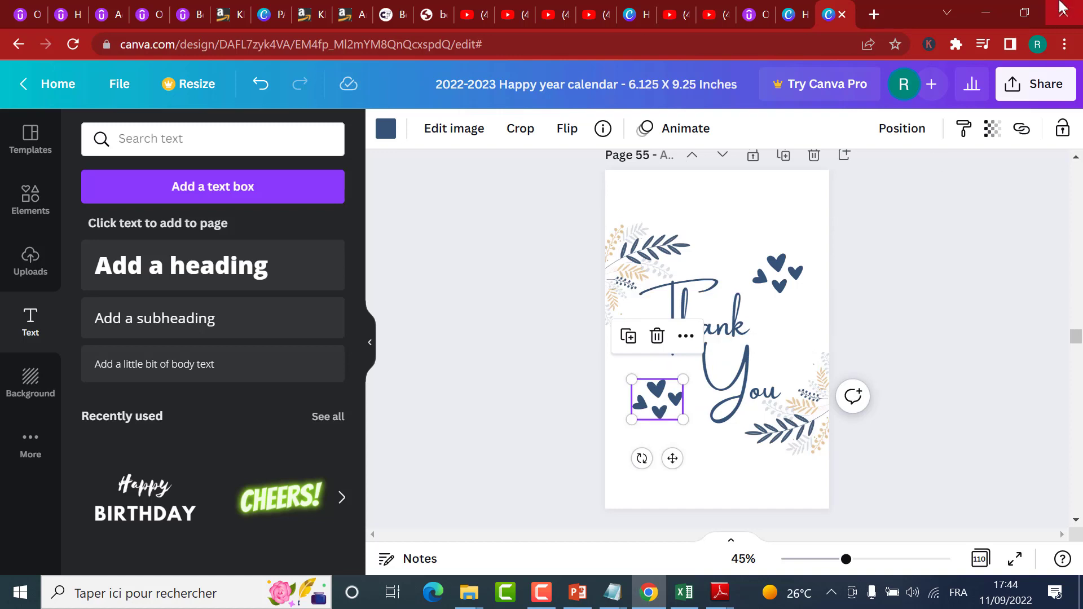
# Step: Try to download all 110 pages as PDF Print with Flatten PDF enabled
pyautogui.click(1021, 91)
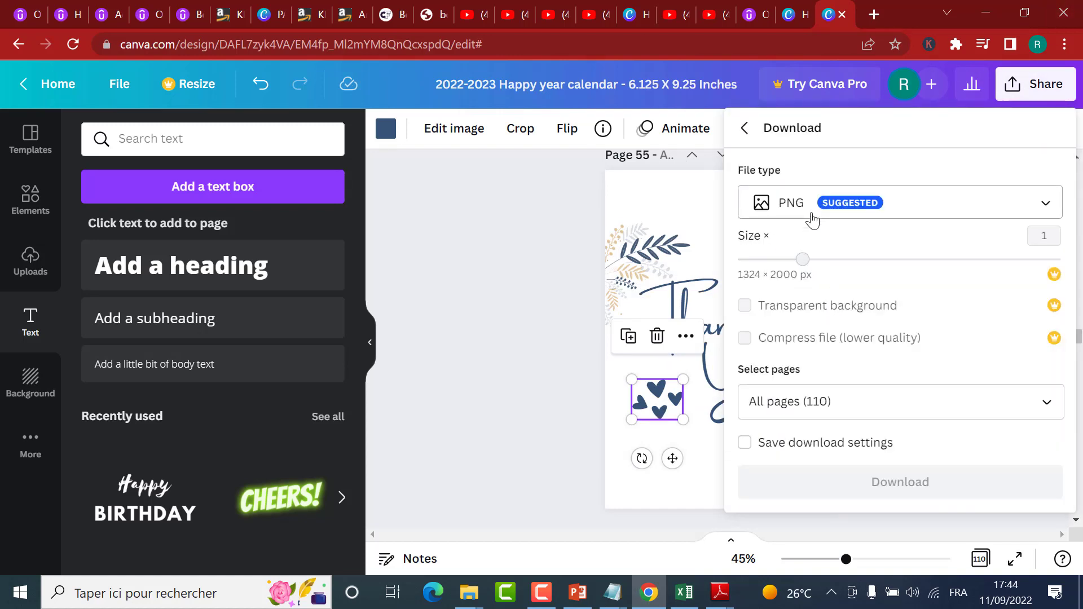
pyautogui.click(812, 217)
pyautogui.click(791, 338)
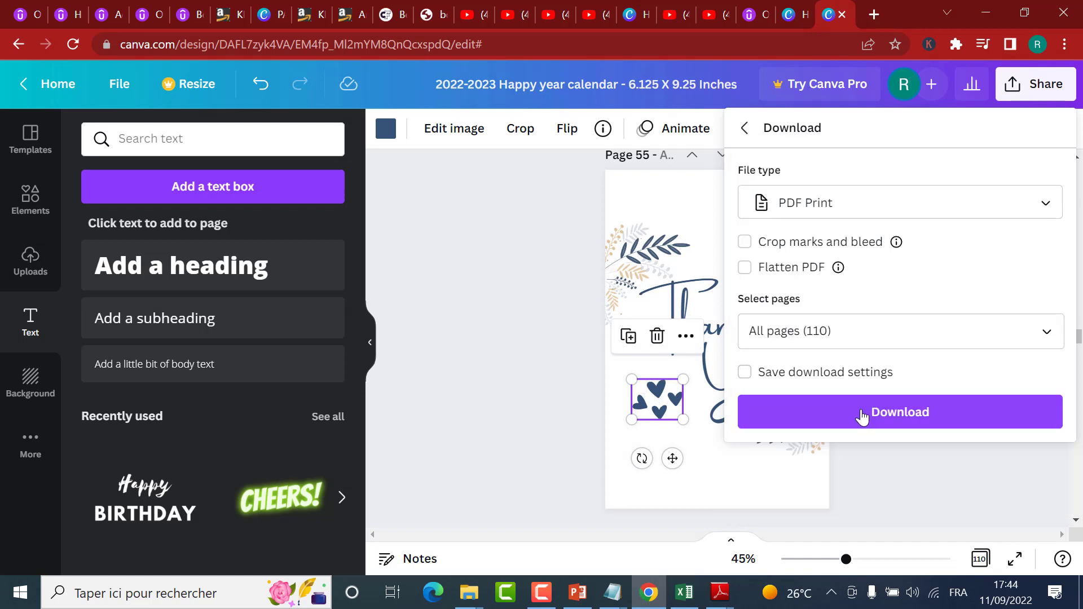
pyautogui.click(795, 269)
pyautogui.click(856, 420)
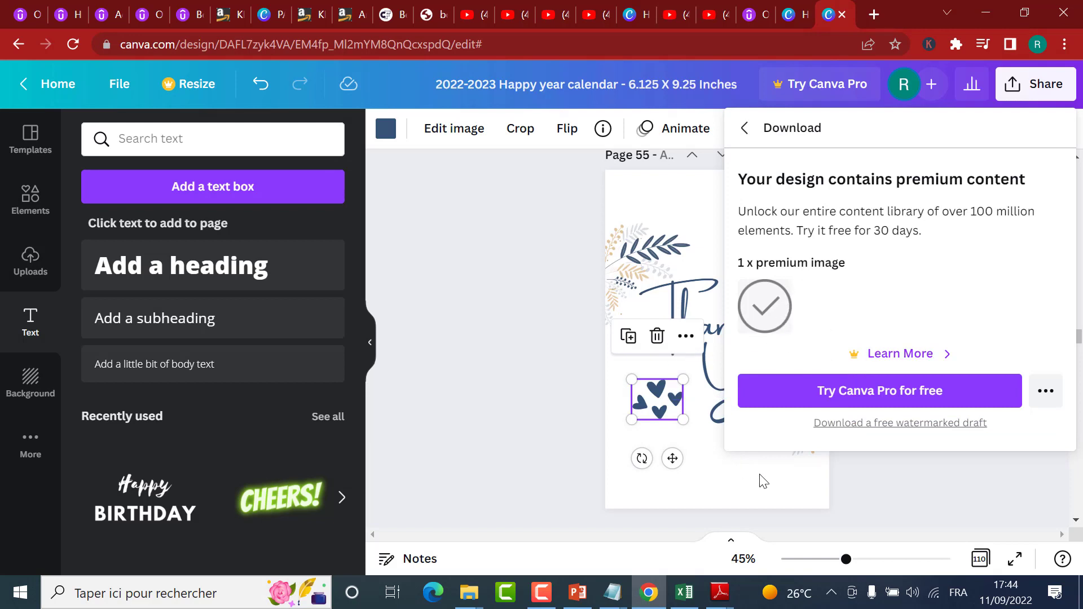
pyautogui.press('Escape')
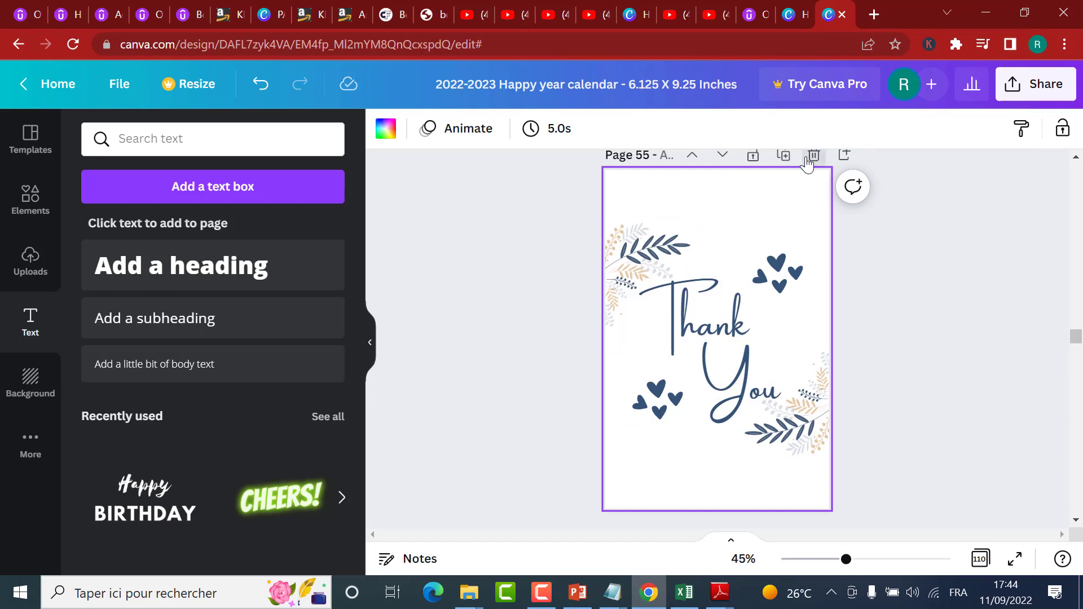
# Step: Delete the thank-you page with blue leaves and hearts, page 55, from the design
pyautogui.press('Delete')
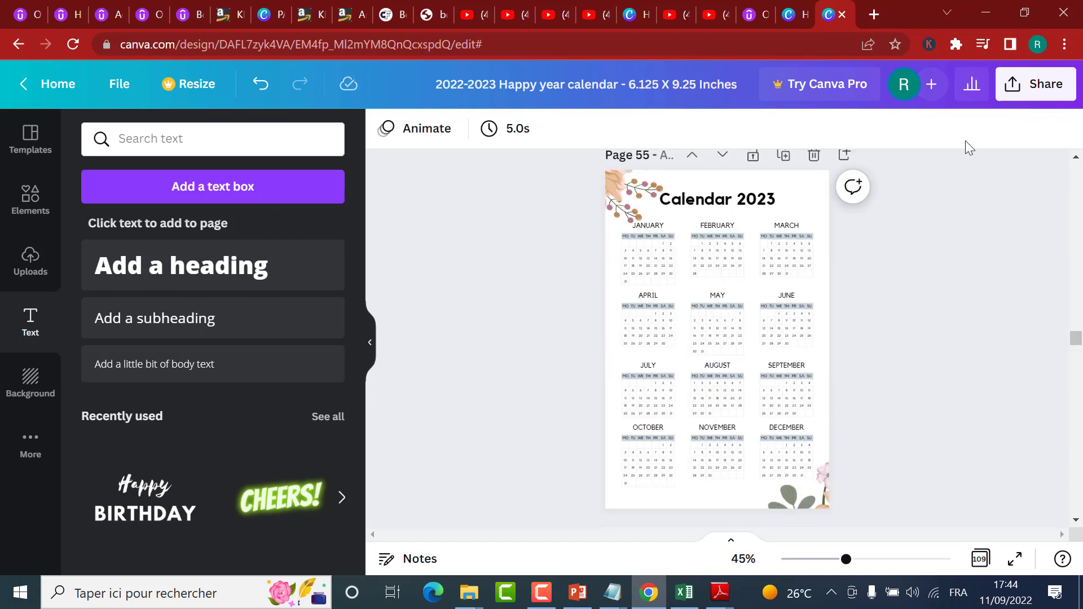
pyautogui.scroll(3, 812, 249)
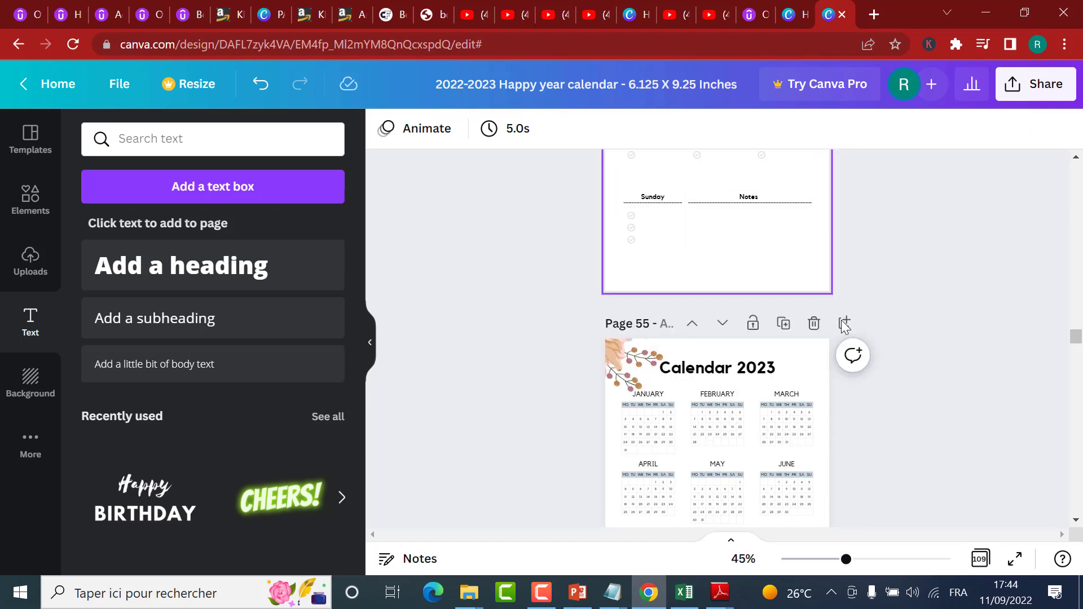
pyautogui.scroll(-4, 717, 338)
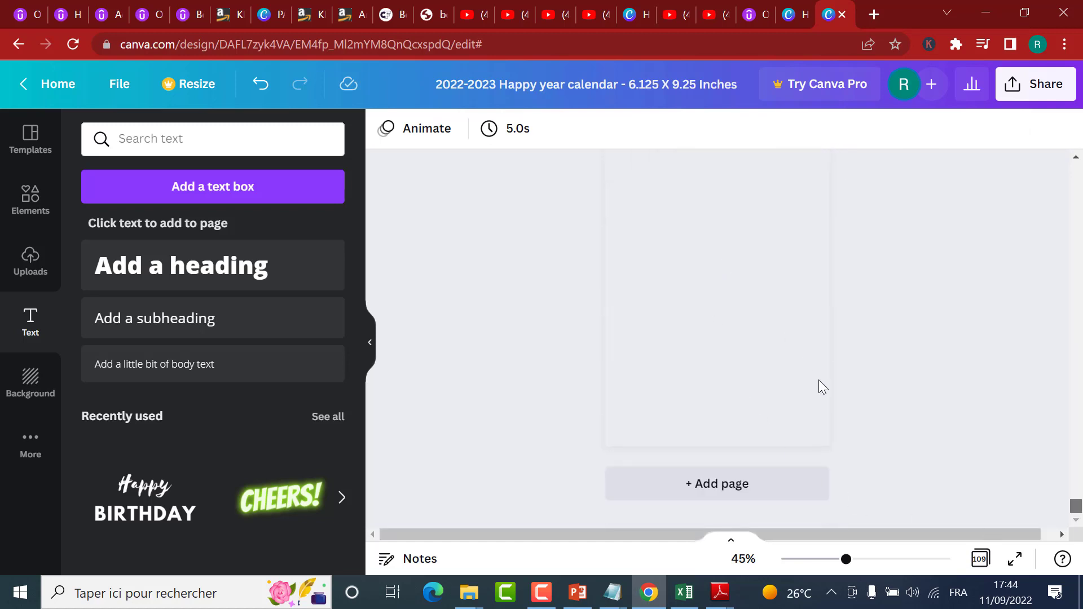
# Step: Duplicate the green-leaf thank-you page, page 109, at the end of the design
pyautogui.click(982, 559)
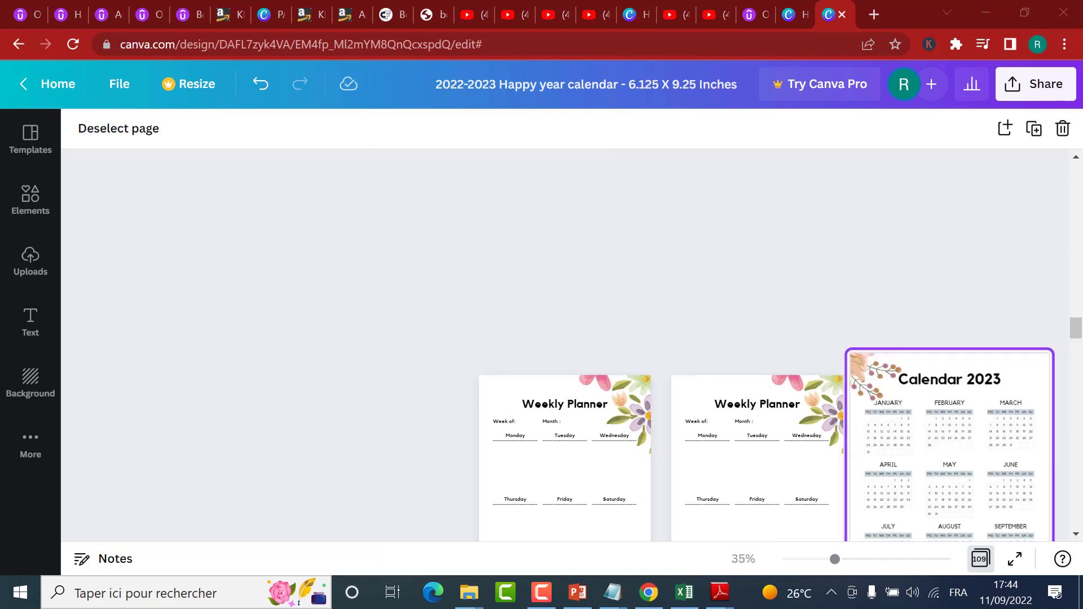
pyautogui.moveTo(1079, 346); pyautogui.dragTo(1067, 539)
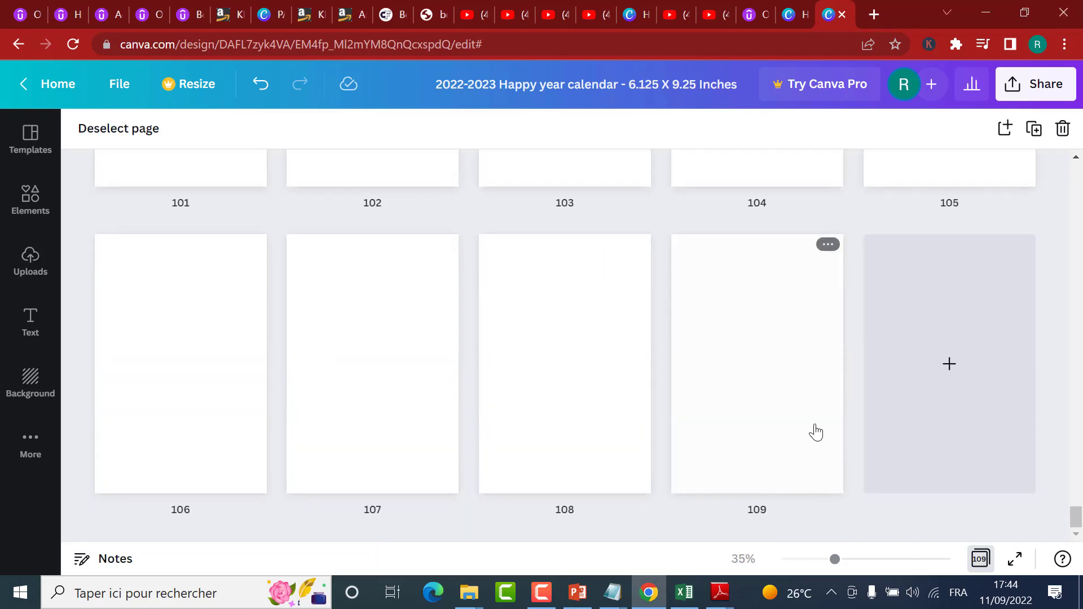
pyautogui.click(779, 302)
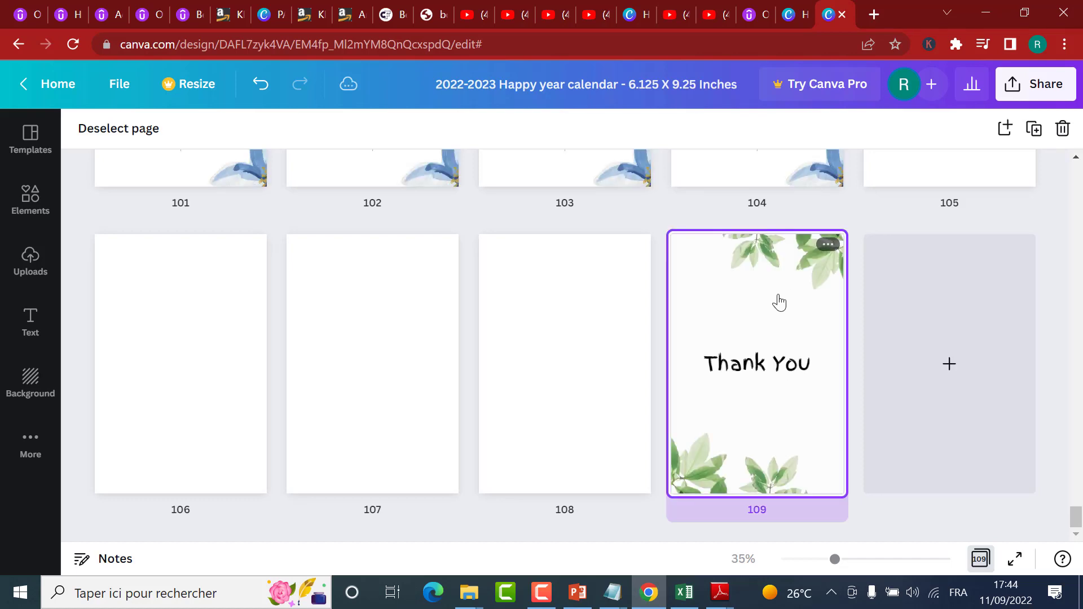
pyautogui.click(1033, 129)
# Step: Move the duplicated thank-you page to position 55, directly before the 2023 calendar page
pyautogui.moveTo(967, 302); pyautogui.dragTo(870, 358)
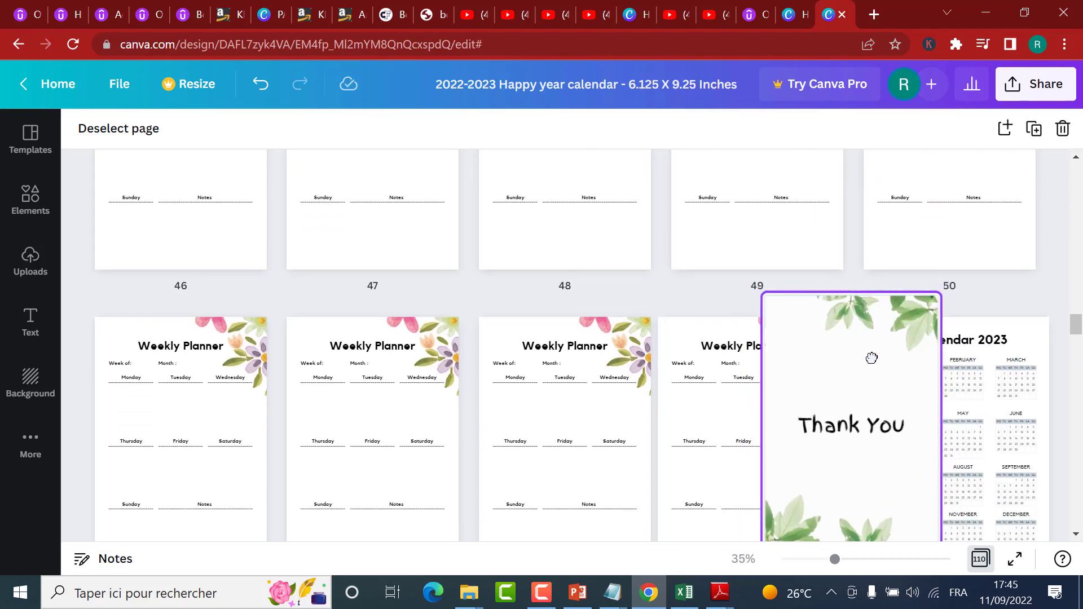
pyautogui.moveTo(829, 402); pyautogui.dragTo(832, 406)
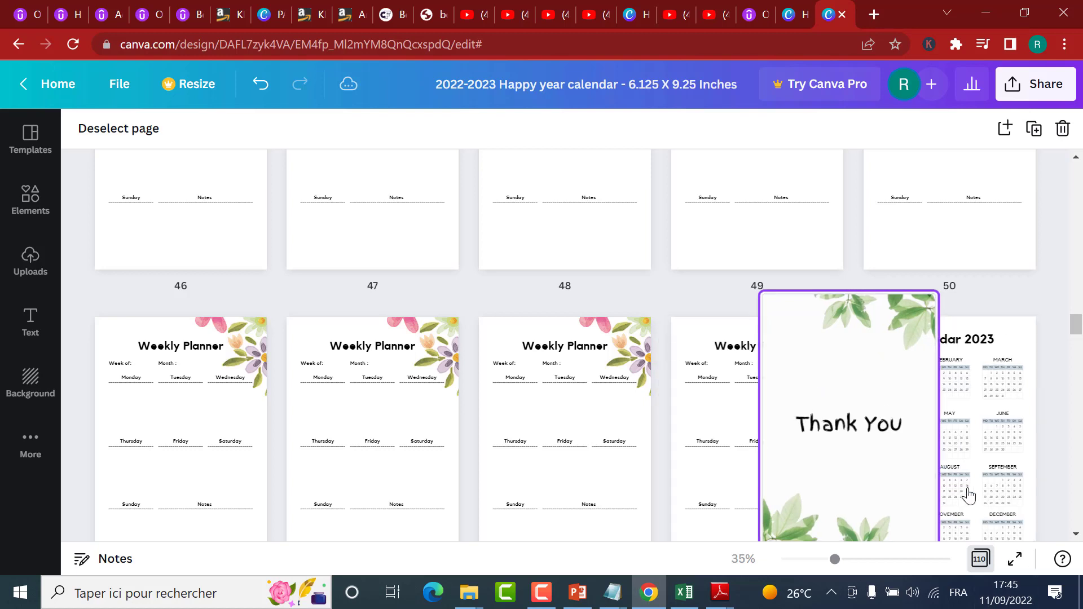
pyautogui.scroll(-3, 1010, 460)
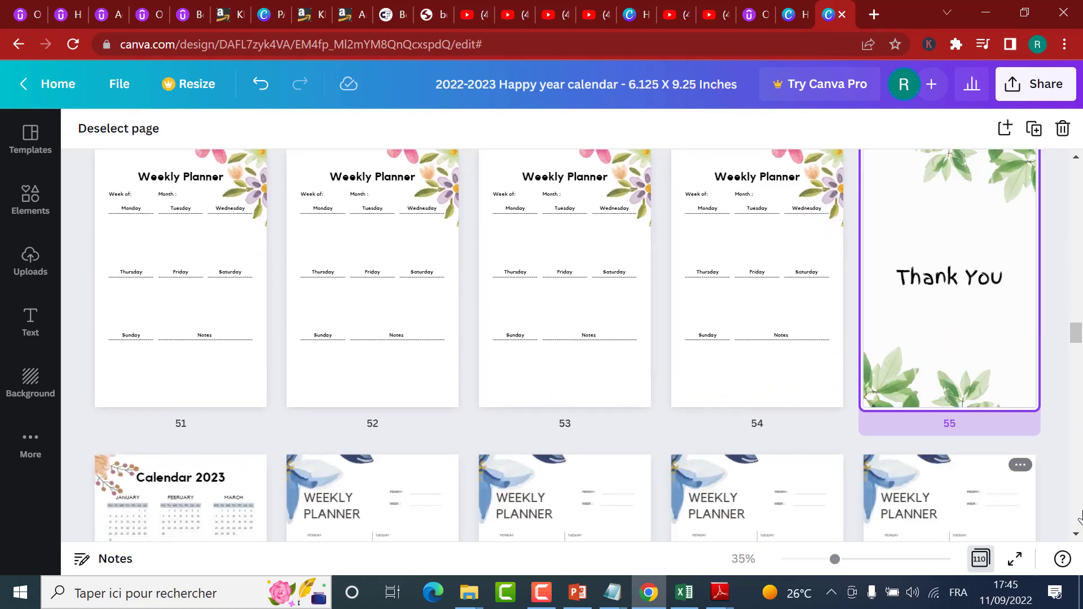
# Step: Try to download all 110 pages as PDF Print with Flatten PDF enabled, and close the download options
pyautogui.click(1047, 92)
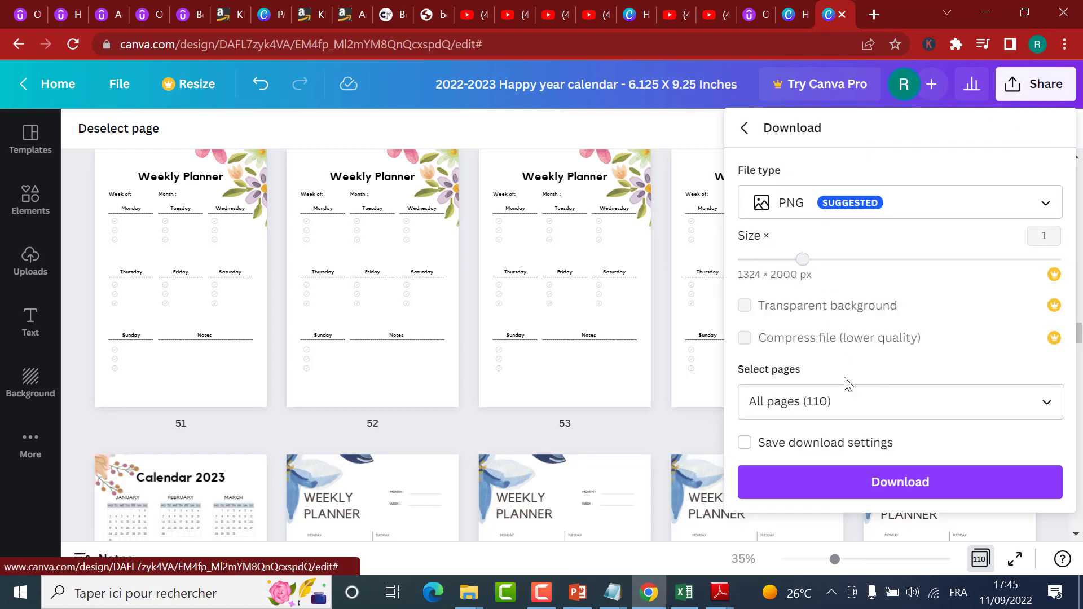
pyautogui.click(783, 217)
pyautogui.click(816, 333)
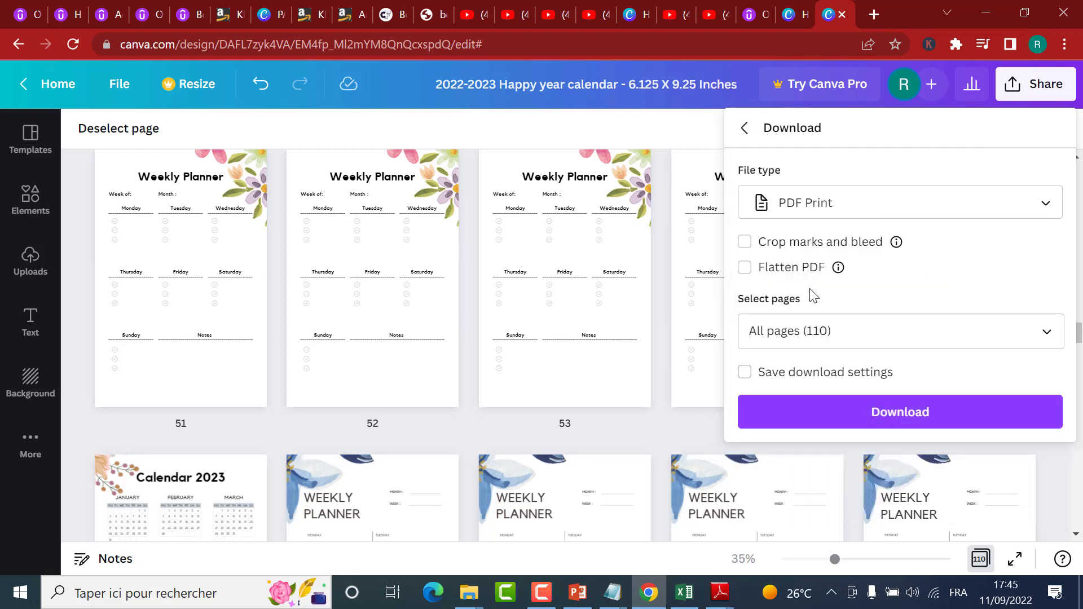
pyautogui.click(781, 269)
pyautogui.click(870, 414)
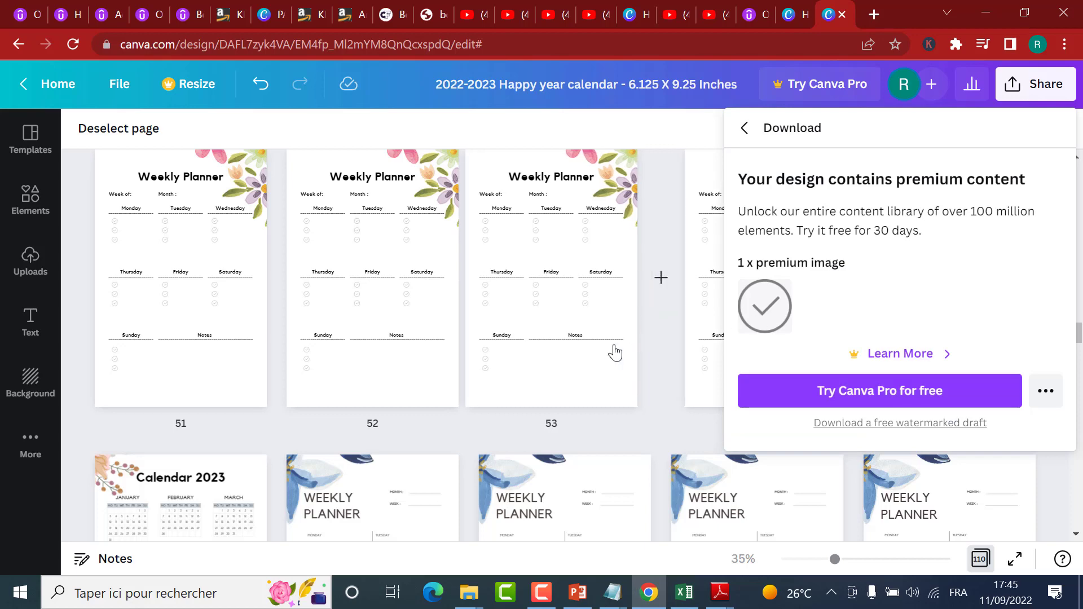
pyautogui.click(305, 486)
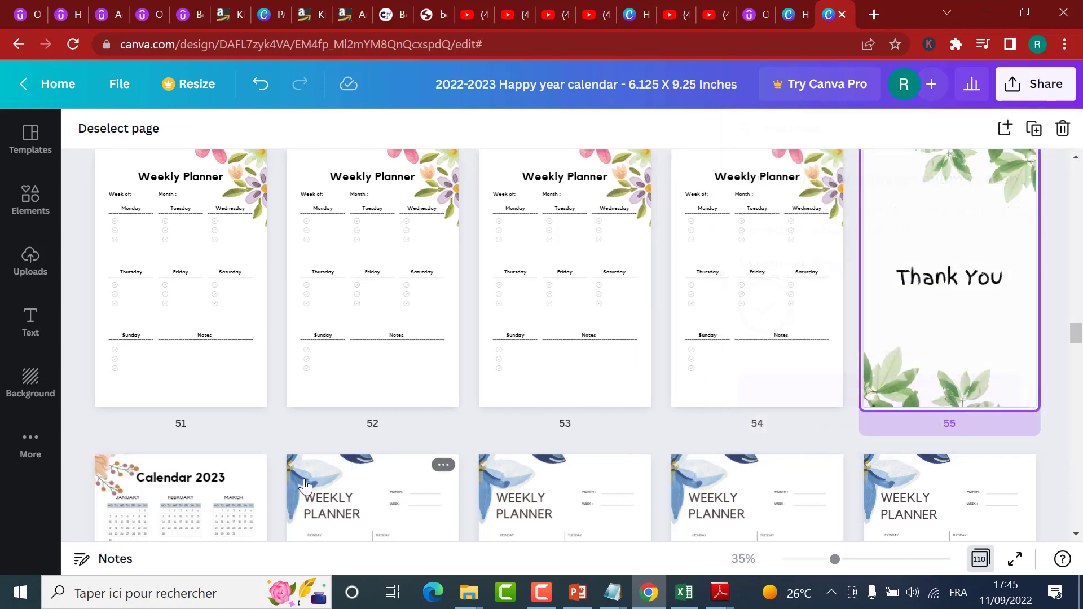
# Step: Look through the weekly planner pages in the overview for the premium check-mark image
pyautogui.click(451, 456)
pyautogui.scroll(-5, 553, 380)
pyautogui.scroll(-5, 554, 381)
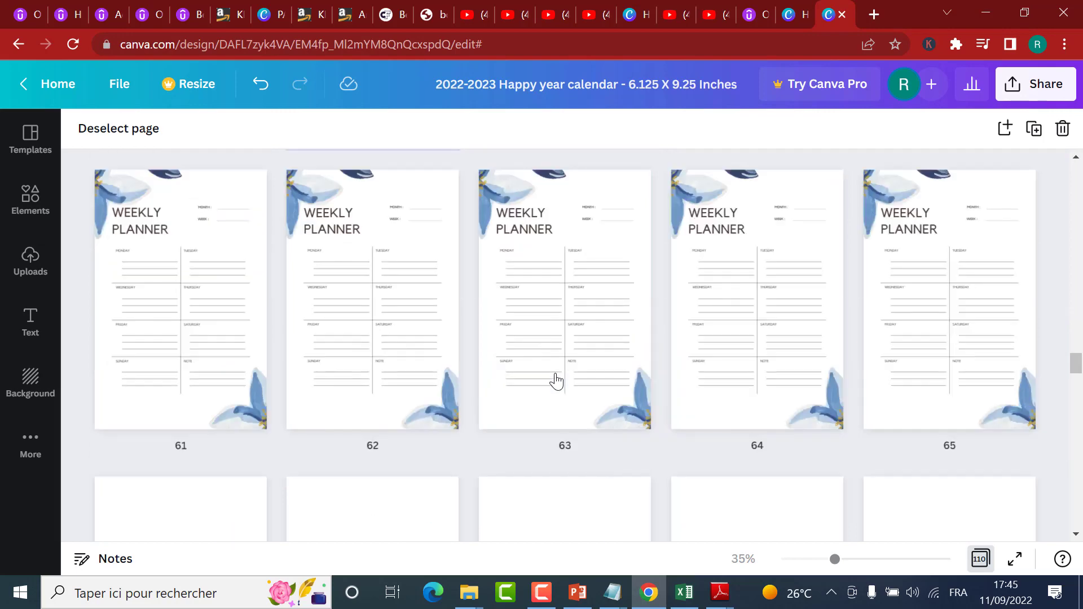
pyautogui.scroll(10, 556, 382)
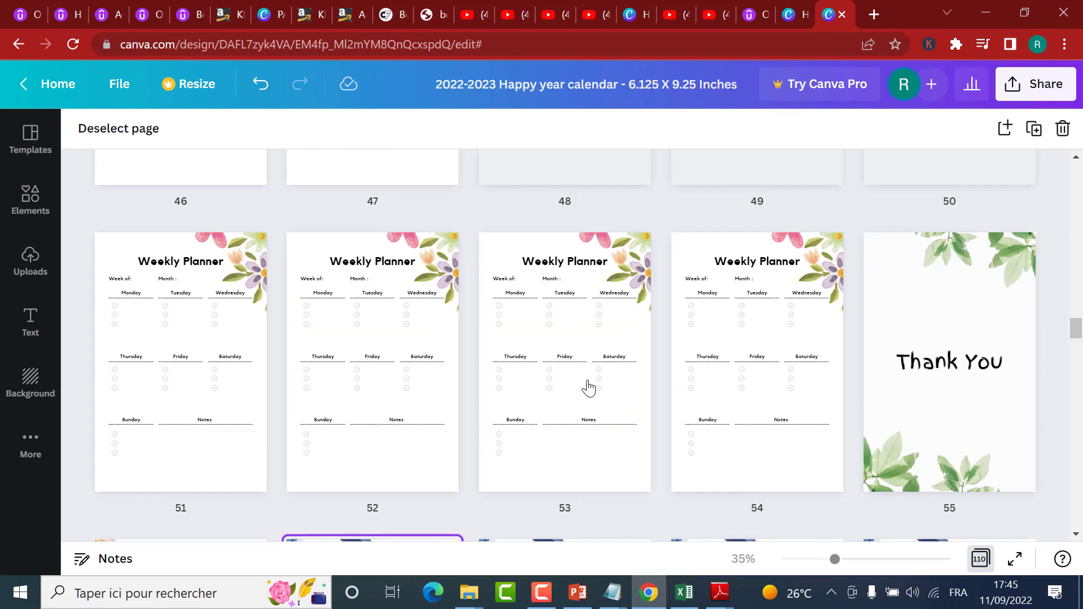
pyautogui.scroll(20, 588, 388)
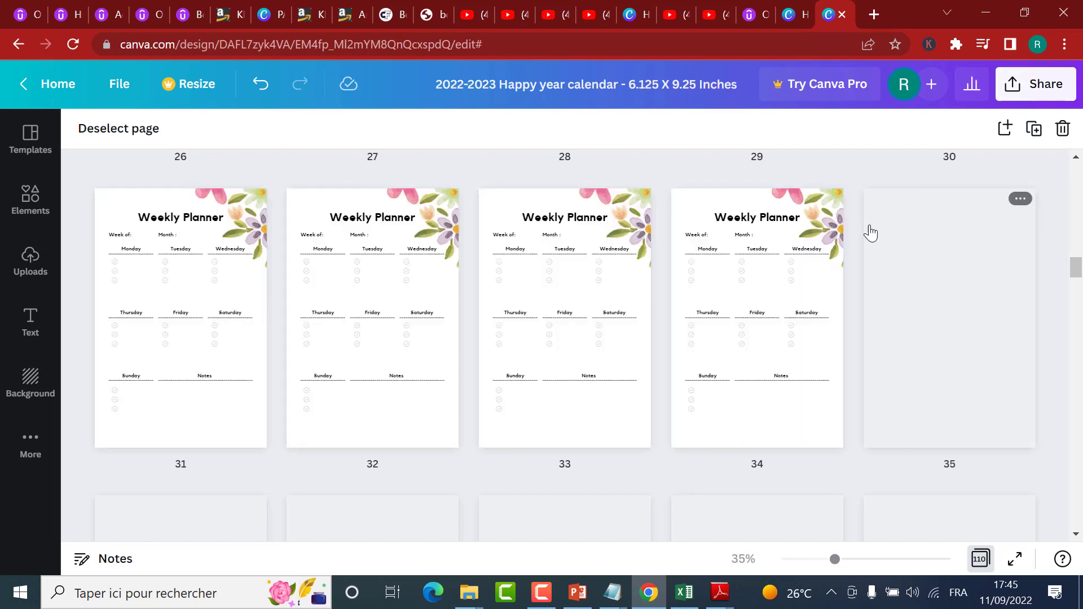
# Step: Look over the interior file "Planner with bleed in the interior - 6.125 X 9.25" in Adobe Reader, return to Canva and dismiss the sharing options
pyautogui.click(1031, 93)
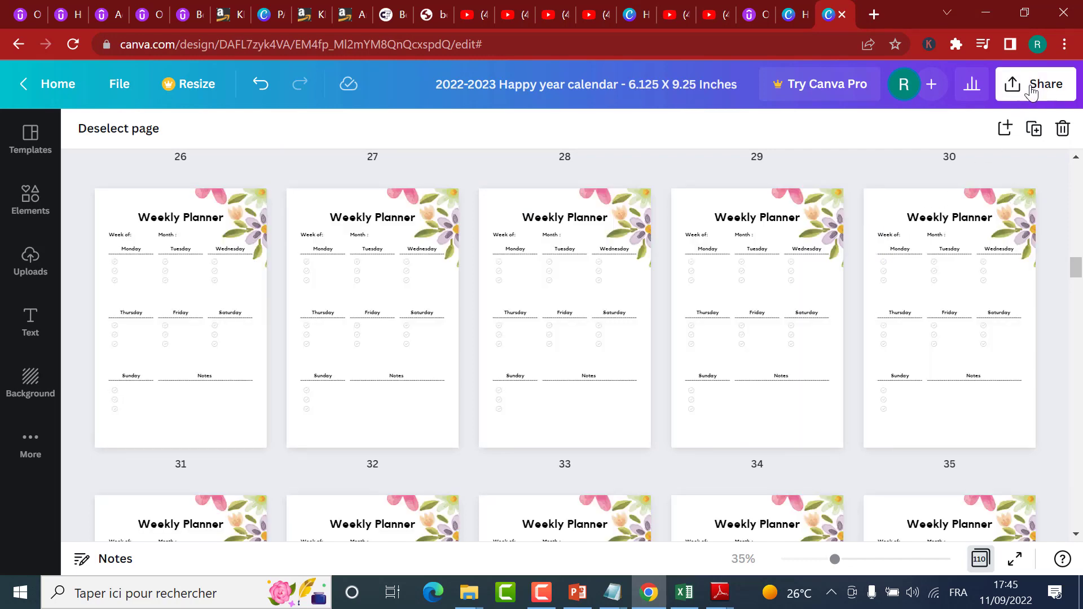
pyautogui.click(1016, 92)
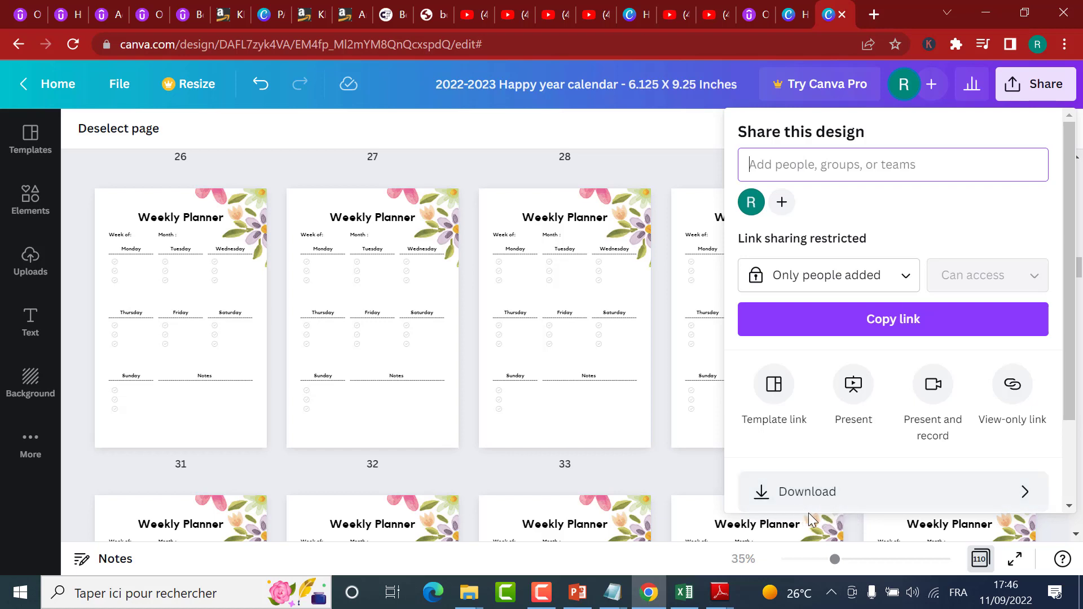
pyautogui.moveTo(721, 589)
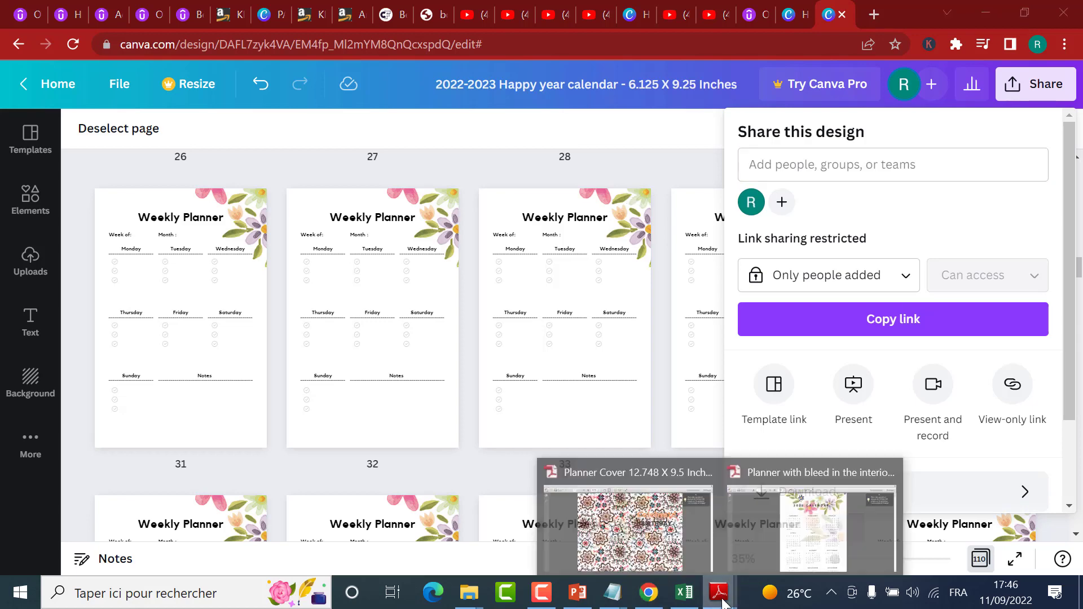
pyautogui.click(773, 550)
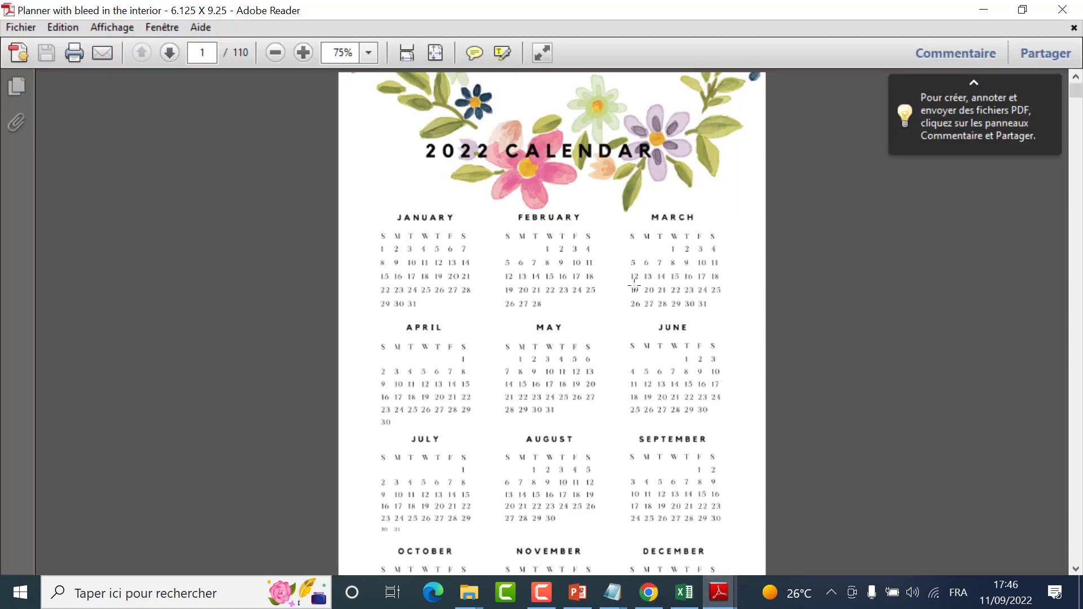
pyautogui.scroll(-6, 634, 285)
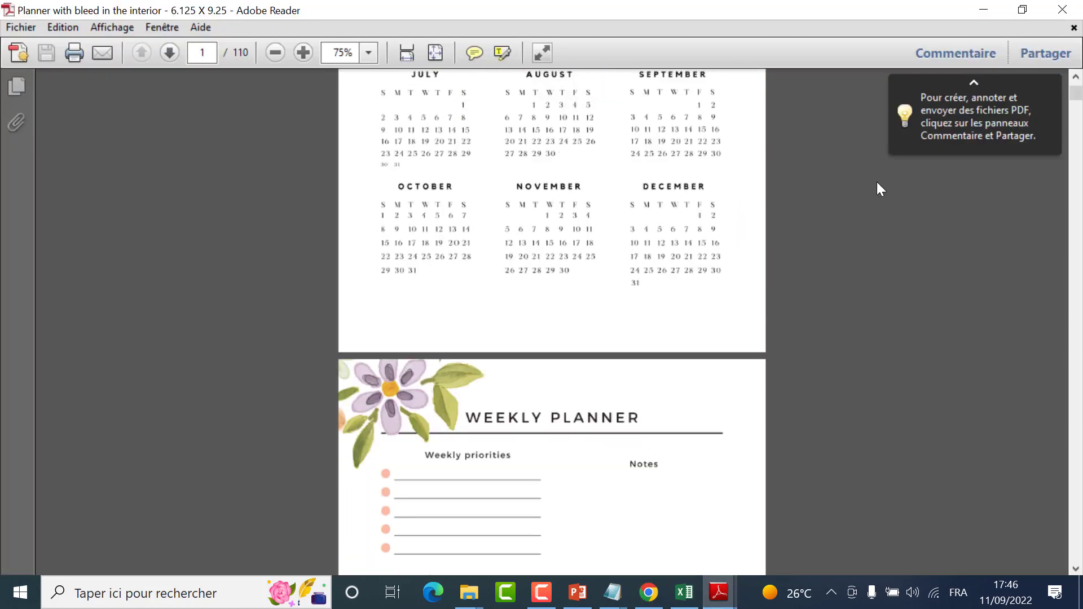
pyautogui.click(649, 593)
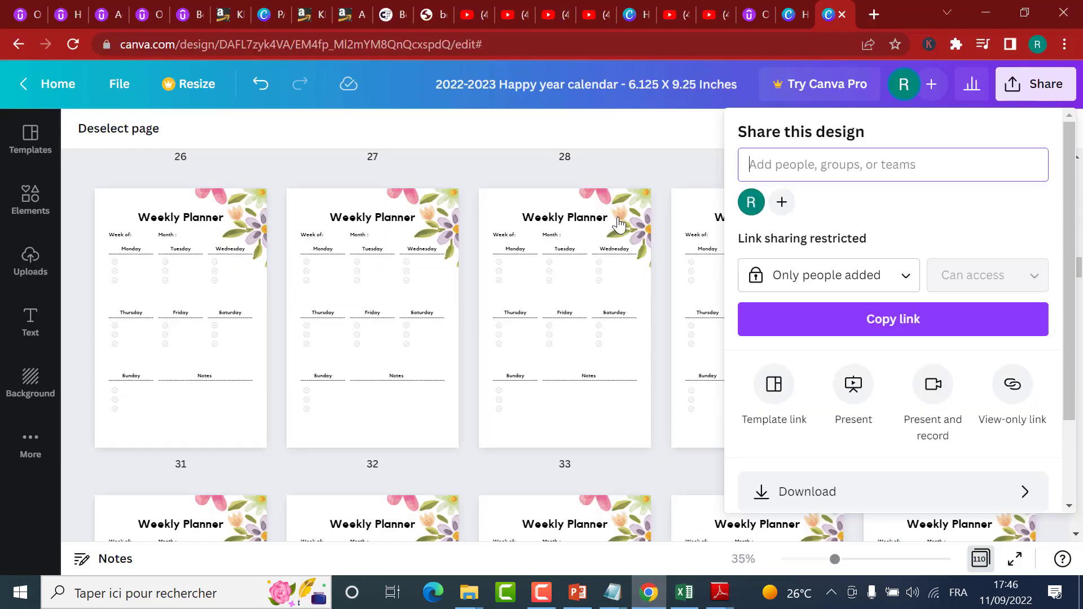
pyautogui.click(636, 168)
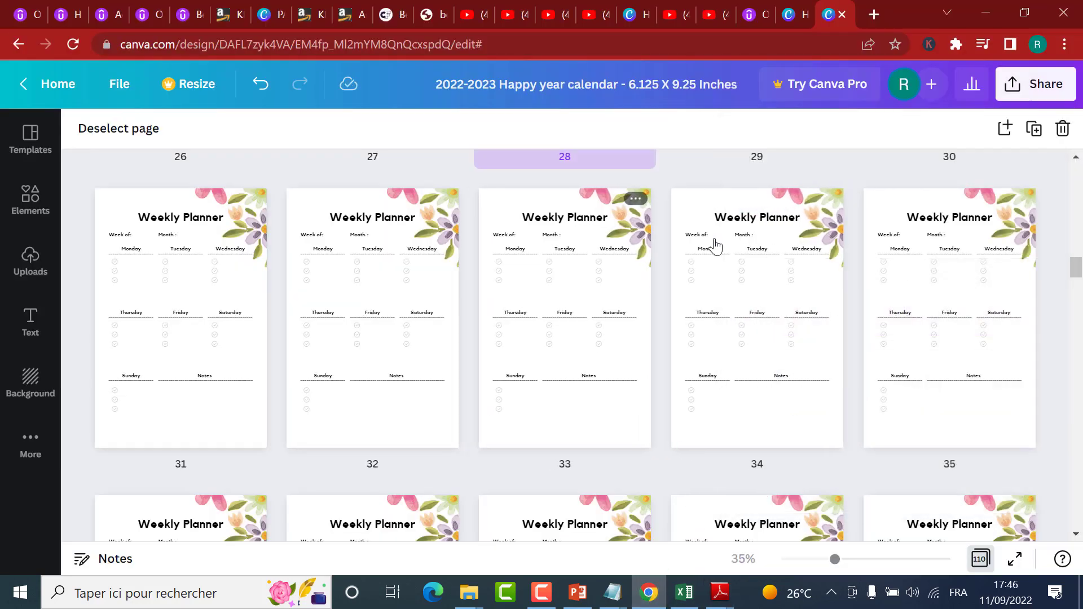
pyautogui.click(829, 234)
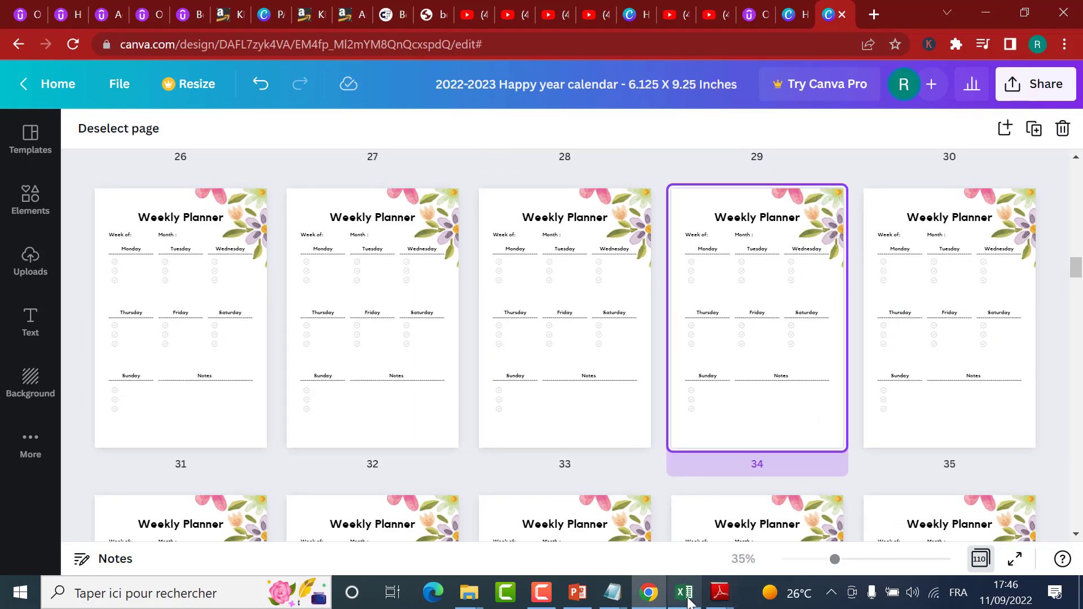
# Step: Review the first weekly planner page of the interior PDF in Adobe Reader again and return to the Canva design
pyautogui.moveTo(719, 593)
pyautogui.click(753, 510)
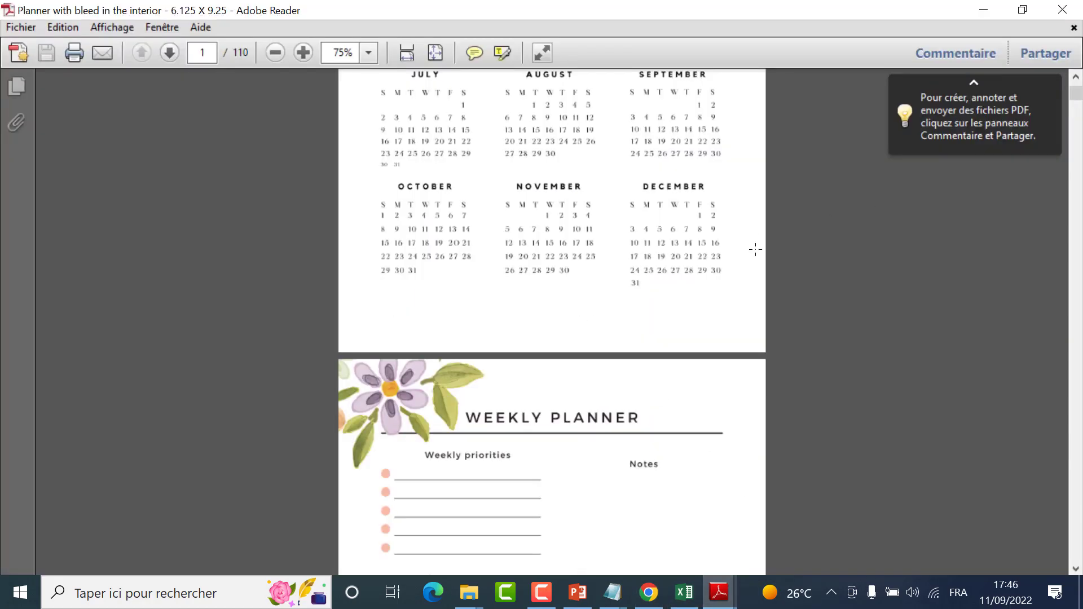
pyautogui.scroll(-8, 530, 282)
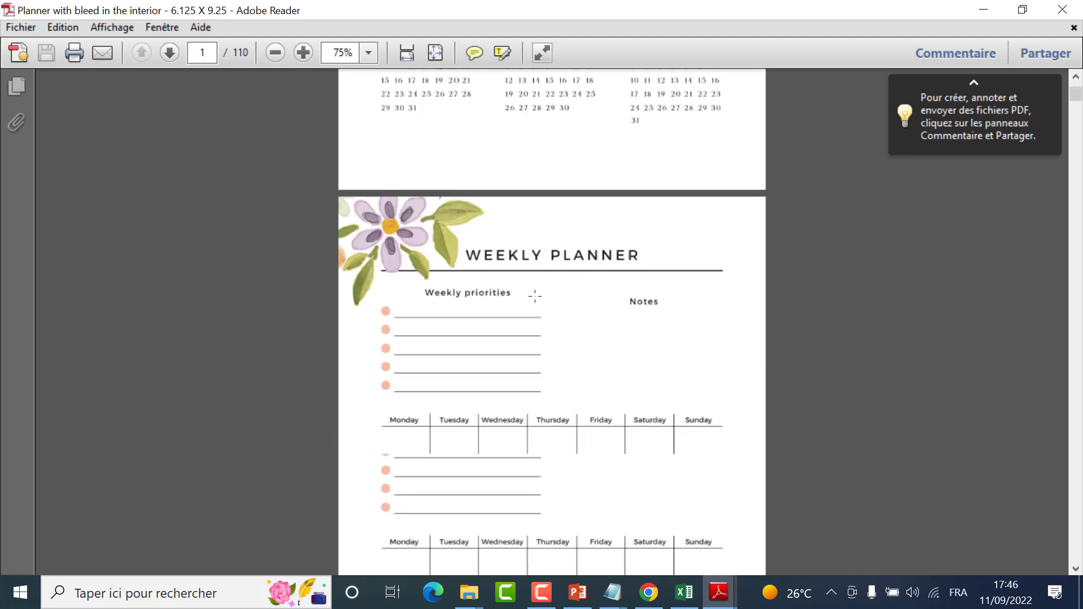
pyautogui.scroll(2, 535, 246)
pyautogui.scroll(3, 535, 251)
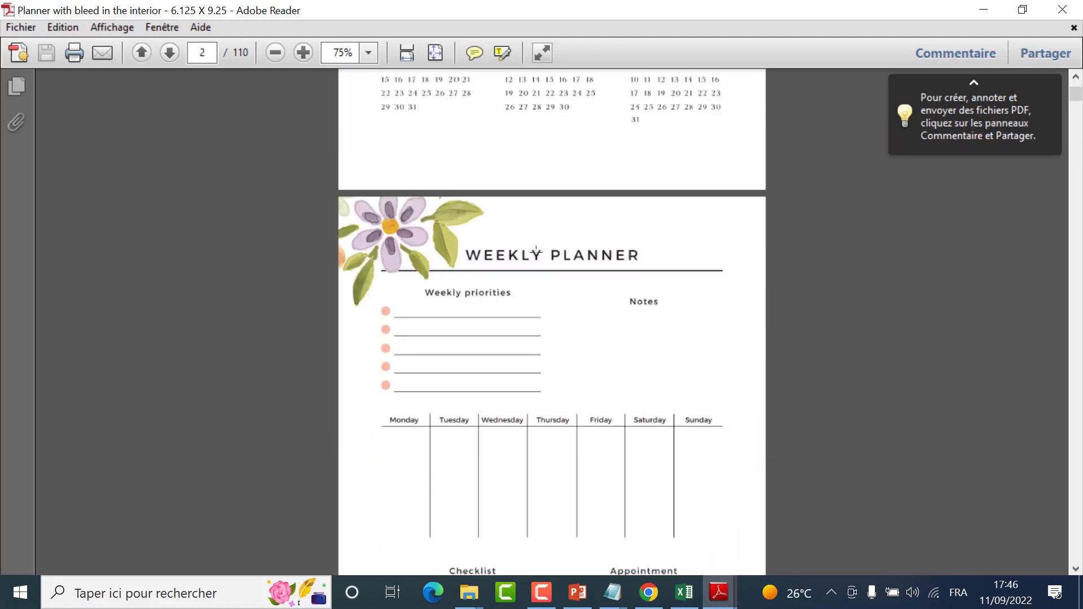
pyautogui.click(649, 592)
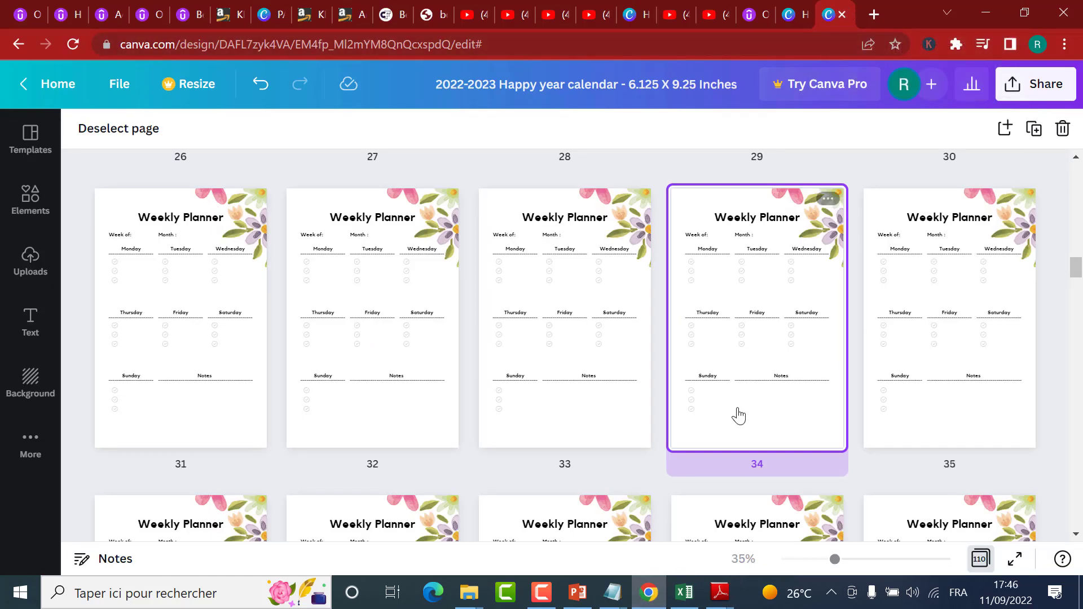
# Step: Switch to Adobe Reader and view the cover file "Planner Cover 12.748 X 9.5 Inches"
pyautogui.moveTo(719, 593)
pyautogui.click(679, 551)
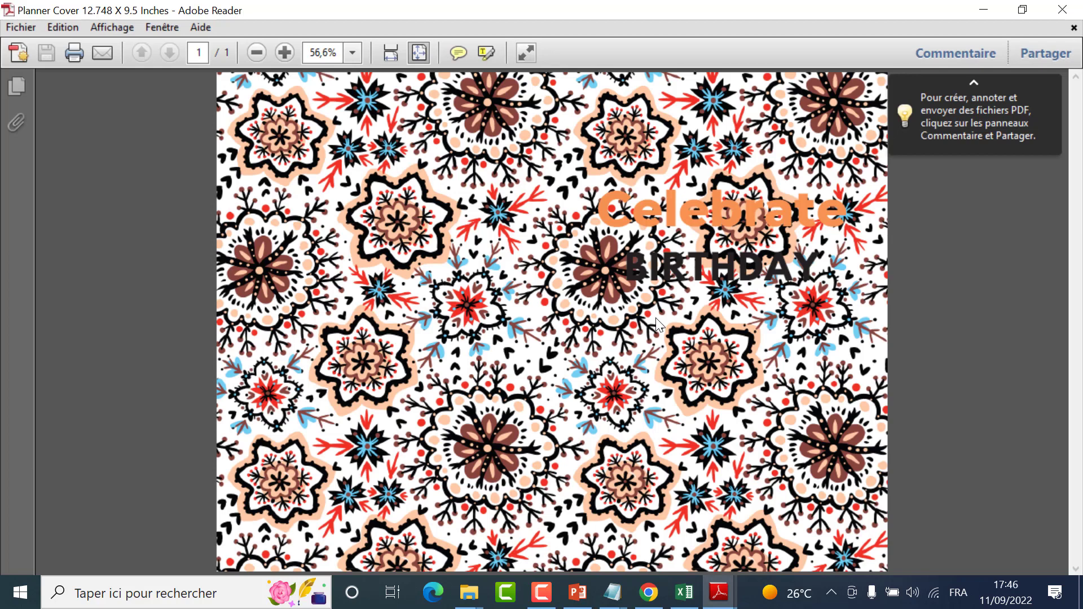